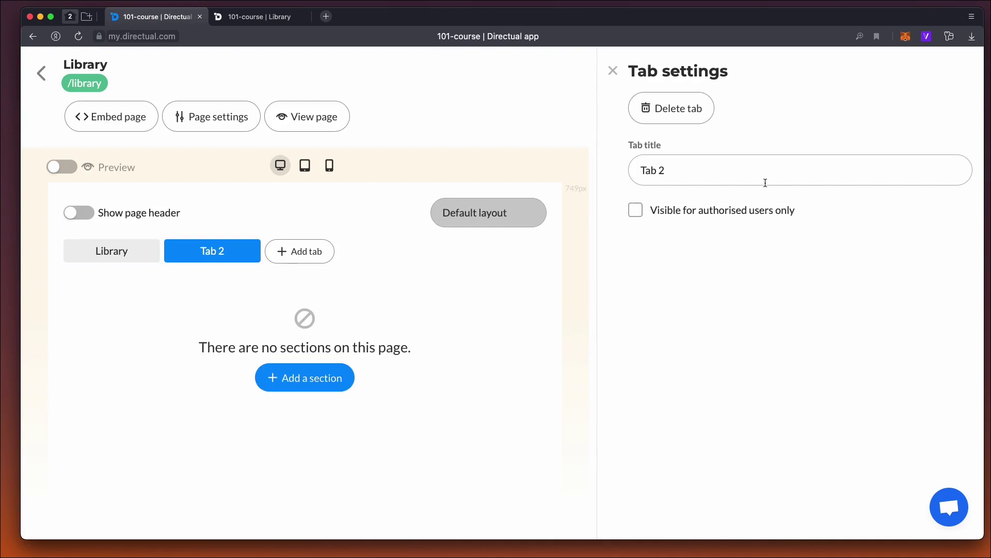
Title the new tab My books and add an empty section to it
{"action": "left_click_drag", "start_coordinate": [764, 176], "coordinate": [579, 168]}
{"action": "type", "text": "My books"}
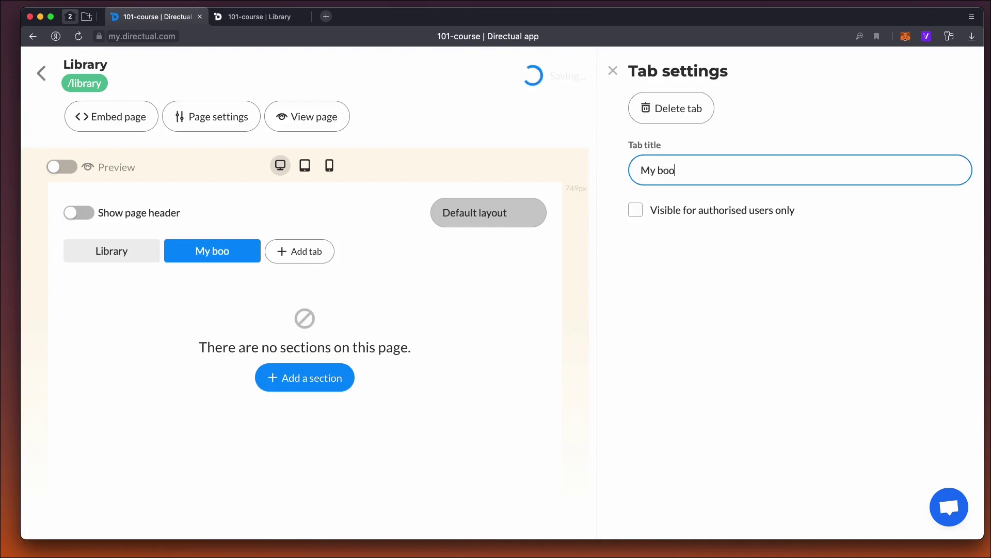
{"action": "left_click", "coordinate": [253, 211]}
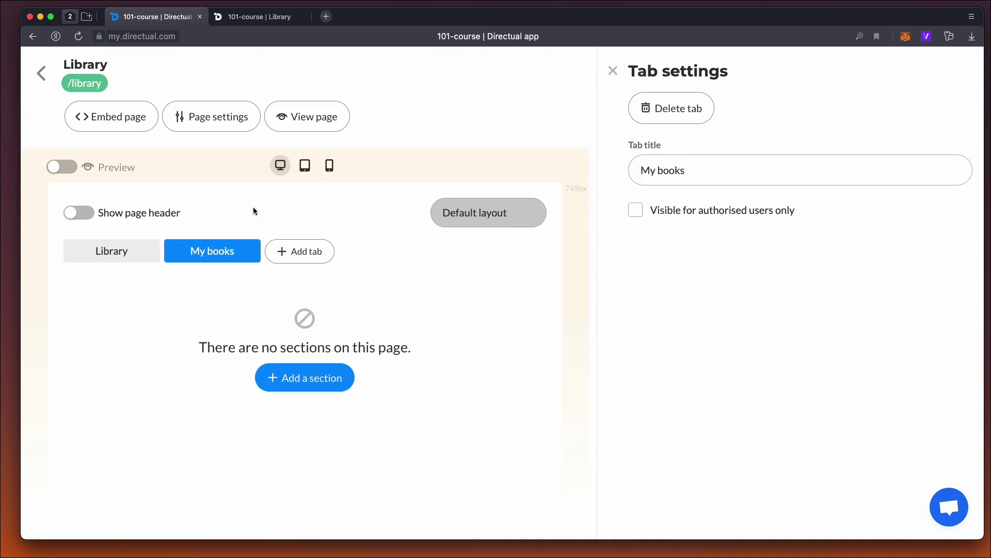
{"action": "left_click", "coordinate": [305, 377]}
{"action": "left_click", "coordinate": [395, 332]}
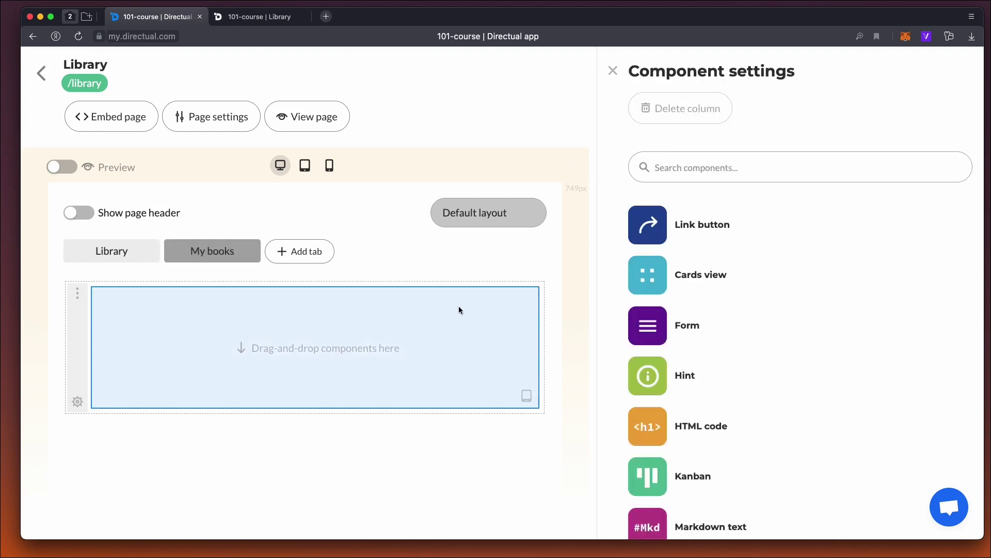
Create a data structure named User's books in the Library folder and go to it
{"action": "left_click", "coordinate": [37, 75]}
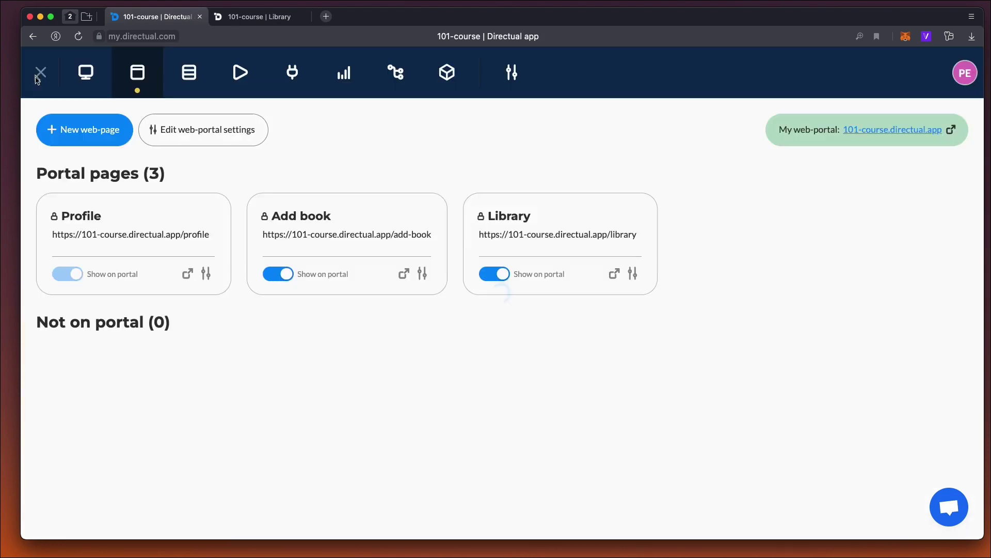
{"action": "left_click", "coordinate": [195, 75]}
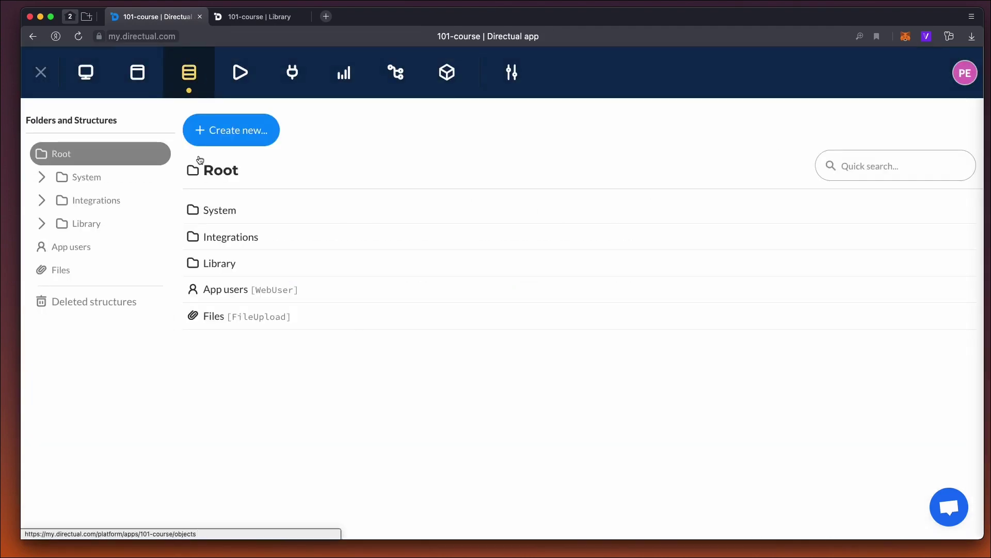
{"action": "left_click", "coordinate": [119, 223]}
{"action": "left_click", "coordinate": [248, 135]}
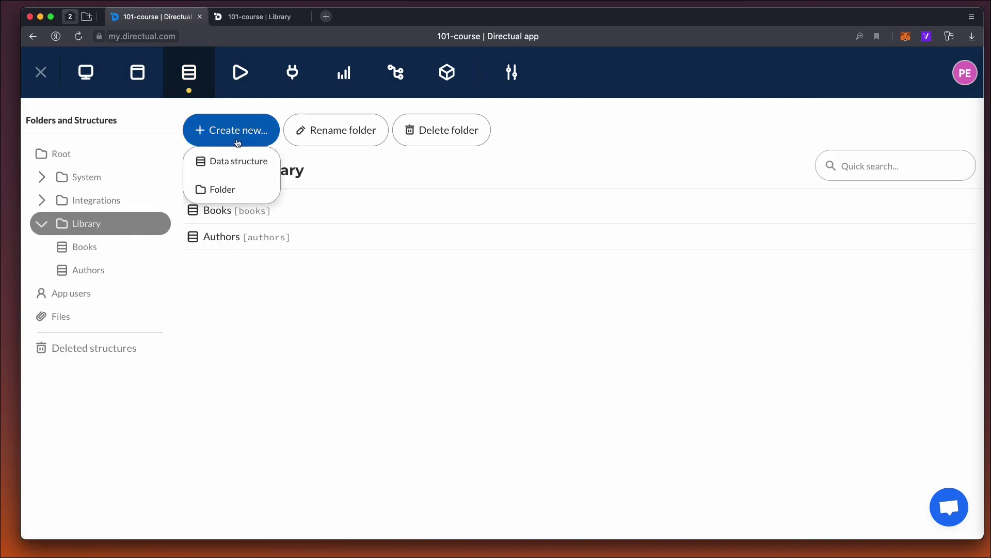
{"action": "left_click", "coordinate": [225, 161]}
{"action": "type", "text": "User's books"}
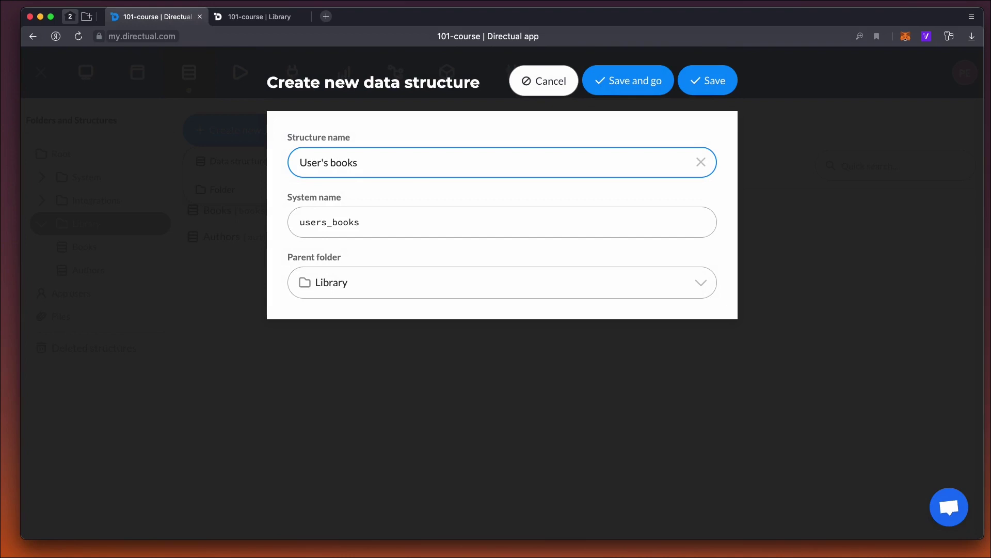
{"action": "left_click", "coordinate": [613, 81]}
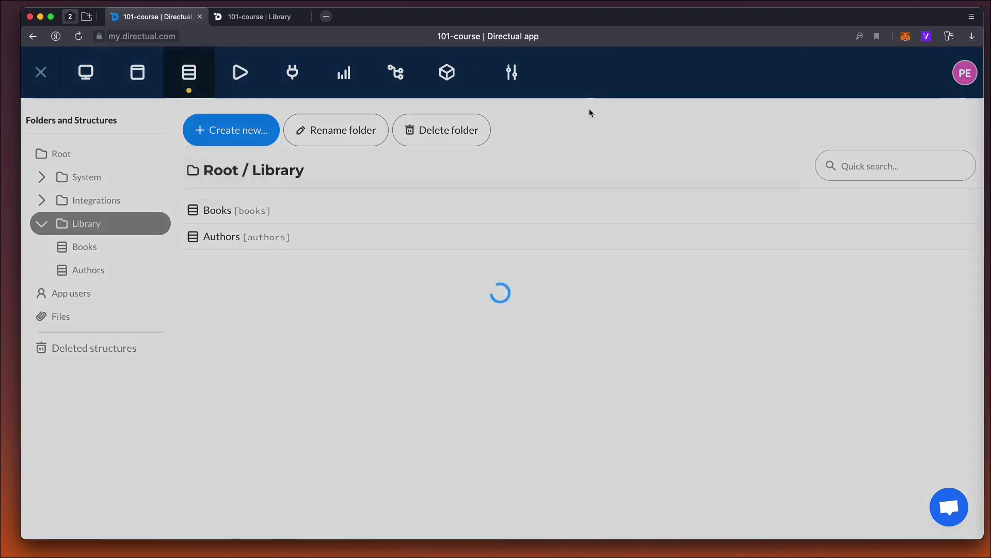
Add a field user_id to the User's books structure, displayed as User, with type link to App users
{"action": "left_click", "coordinate": [333, 141]}
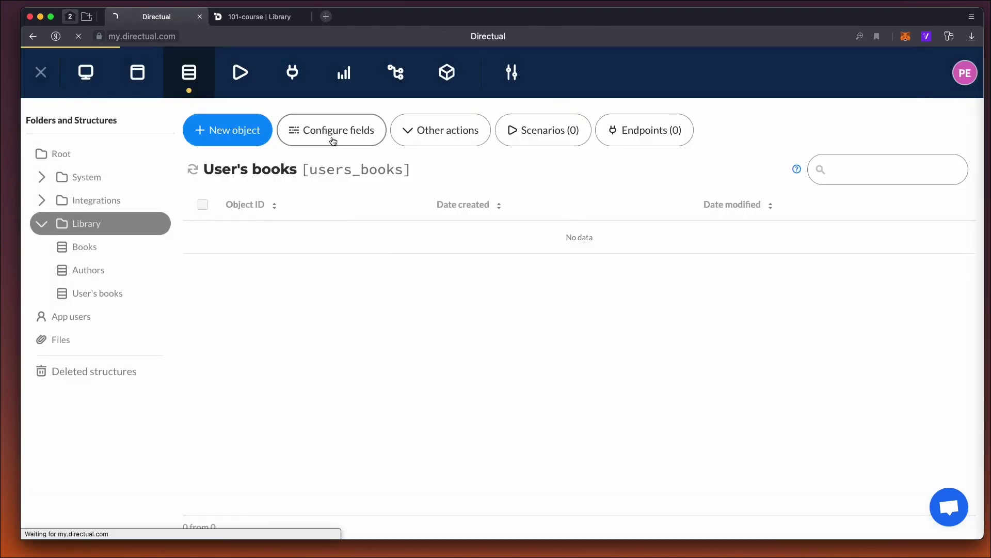
{"action": "left_click", "coordinate": [101, 321]}
{"action": "left_click", "coordinate": [132, 297]}
{"action": "type", "text": "user_id"}
{"action": "key", "text": "Tab"}
{"action": "type", "text": "U"}
{"action": "left_click", "coordinate": [518, 304]}
{"action": "type", "text": "li"}
{"action": "key", "text": "Return"}
{"action": "left_click", "coordinate": [549, 343]}
{"action": "type", "text": "webu"}
{"action": "key", "text": "Return"}
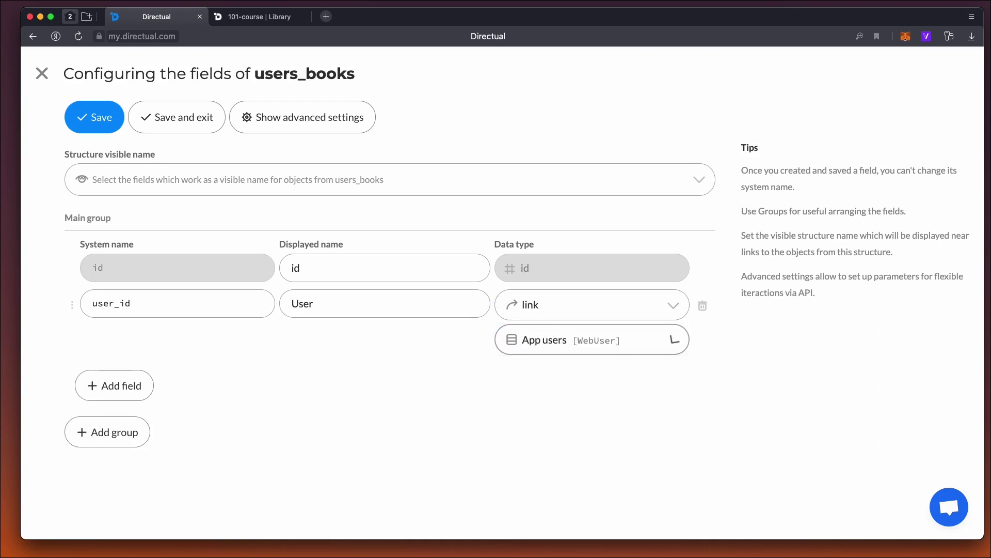
Add a field book_id, displayed as Book, with type link to the Books structure
{"action": "left_click", "coordinate": [119, 395]}
{"action": "type", "text": "book_id"}
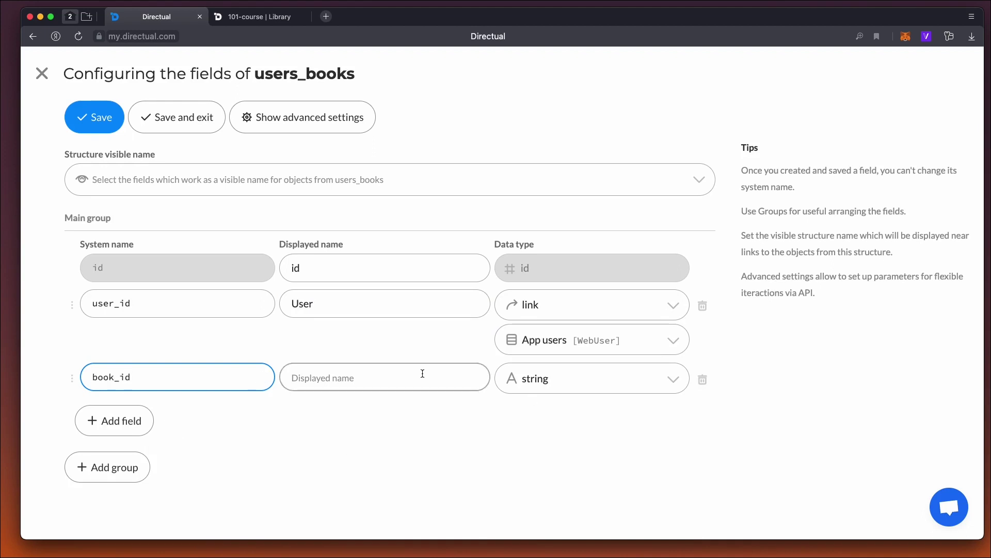
{"action": "left_click", "coordinate": [354, 372]}
{"action": "type", "text": "Book"}
{"action": "left_click", "coordinate": [593, 369]}
{"action": "type", "text": "li"}
{"action": "key", "text": "Down"}
{"action": "key", "text": "Return"}
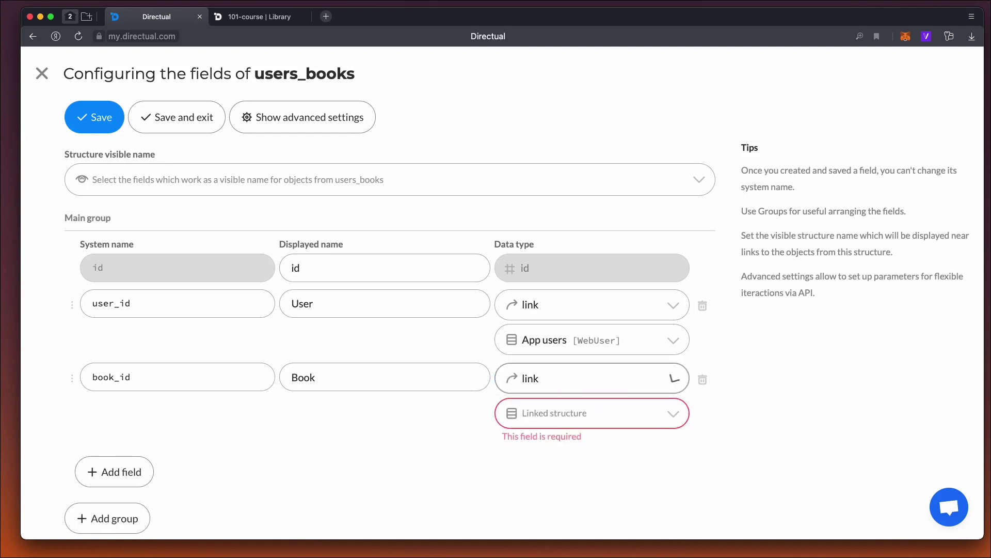
{"action": "left_click", "coordinate": [571, 412]}
{"action": "type", "text": "book"}
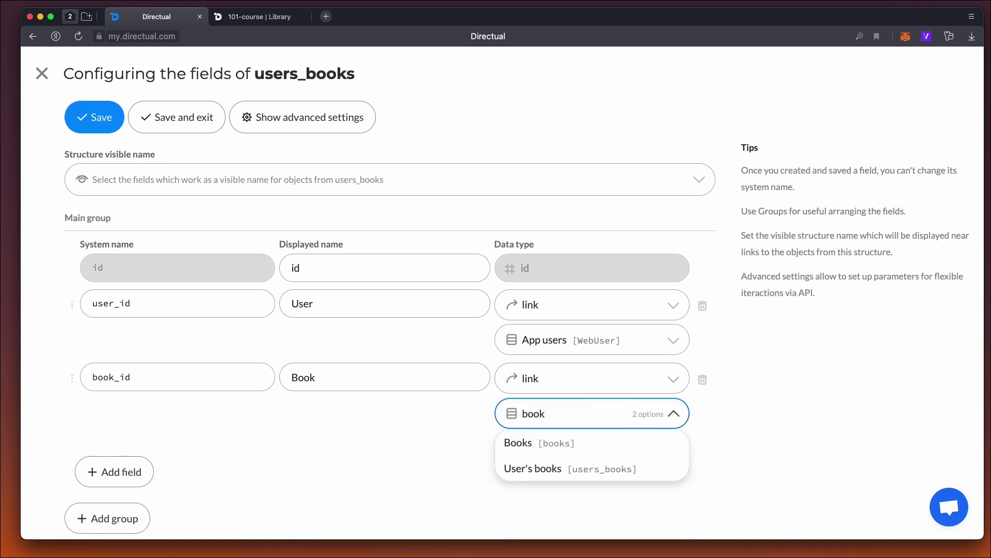
{"action": "key", "text": "Return"}
Add a string field status, displayed as Status
{"action": "left_click", "coordinate": [140, 471]}
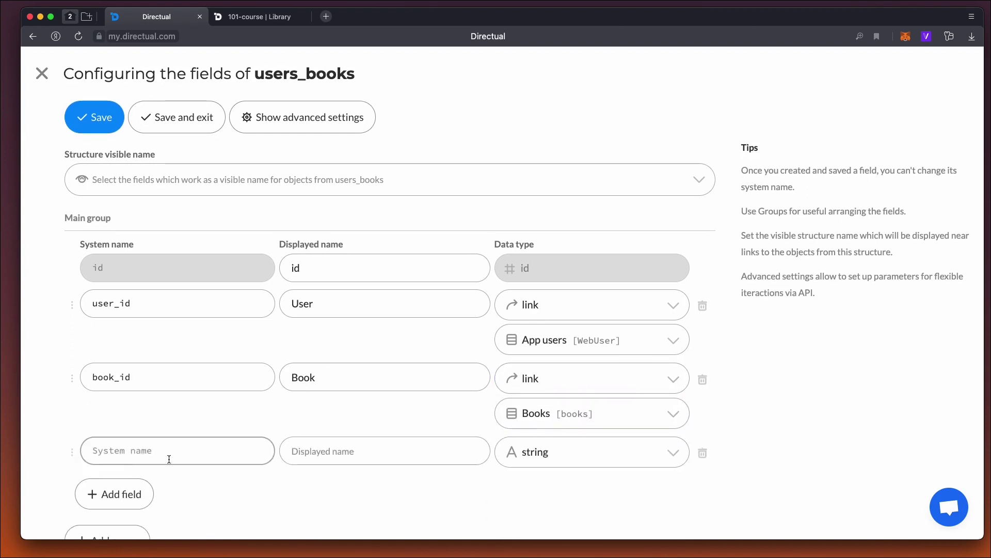
{"action": "scroll", "coordinate": [169, 459], "scroll_direction": "down", "scroll_amount": 1}
{"action": "left_click", "coordinate": [123, 423]}
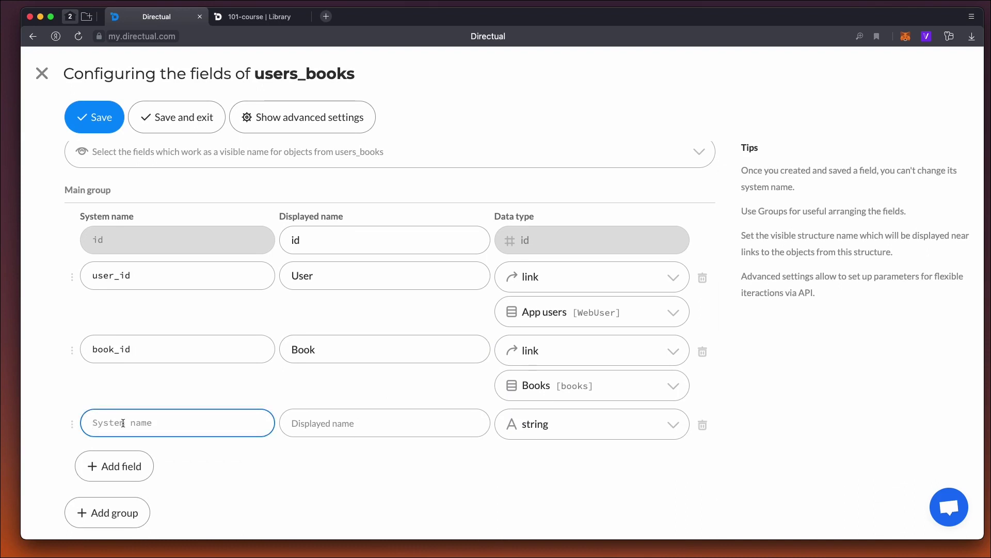
{"action": "type", "text": "status"}
{"action": "key", "text": "Tab"}
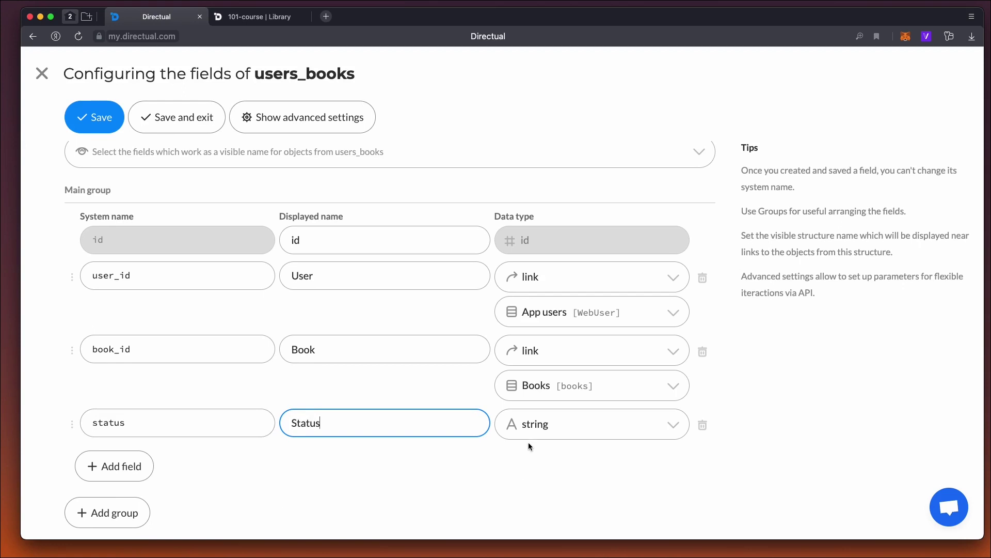
Add a field poster, displayed as Poster, with data type image [ file ]
{"action": "left_click", "coordinate": [111, 468]}
{"action": "scroll", "coordinate": [241, 461], "scroll_direction": "down", "scroll_amount": 1}
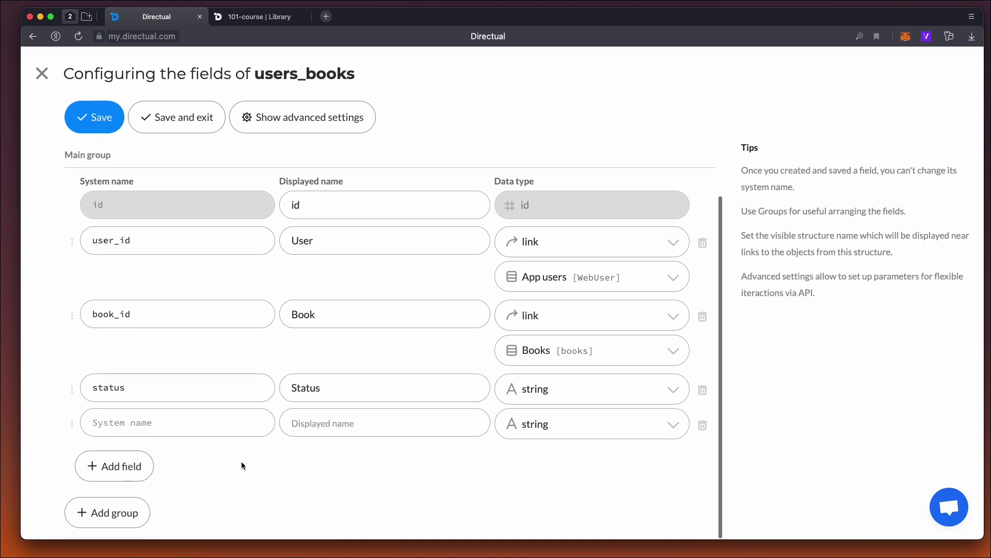
{"action": "left_click", "coordinate": [125, 421]}
{"action": "type", "text": "poster"}
{"action": "key", "text": "Tab"}
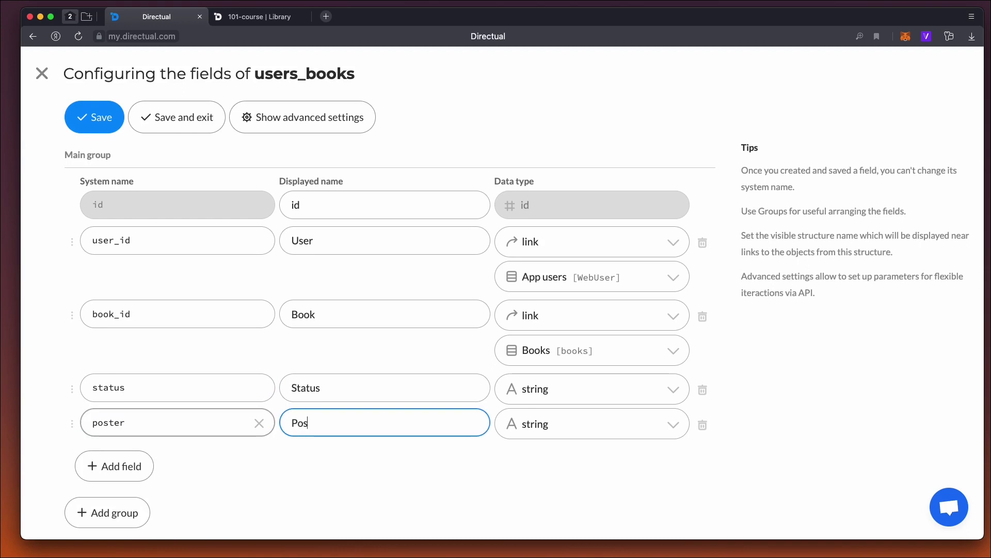
{"action": "left_click", "coordinate": [565, 423]}
{"action": "type", "text": "ima"}
{"action": "left_click", "coordinate": [548, 479]}
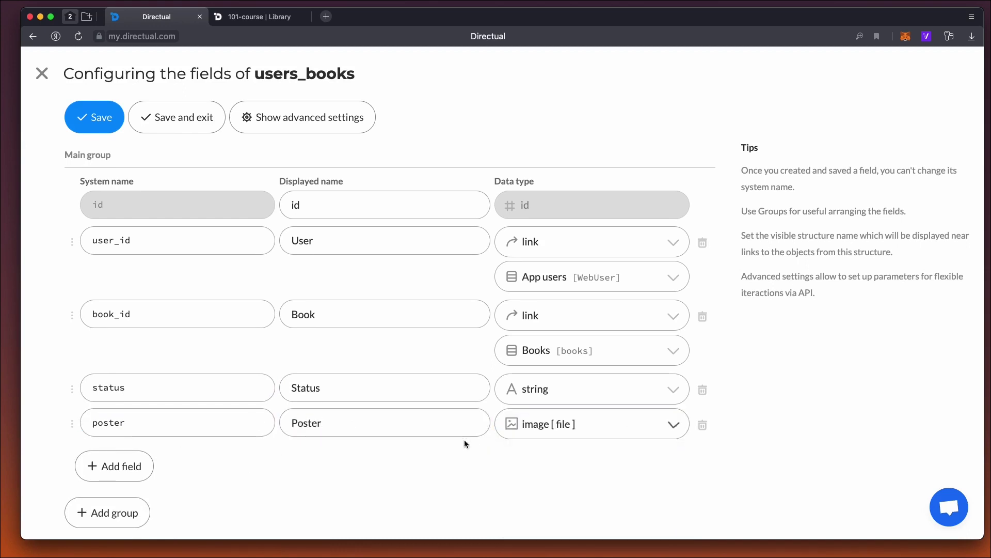
Add a string field title, displayed as Title, and save it as the visible name of the users_books structure
{"action": "left_click", "coordinate": [112, 466]}
{"action": "left_click", "coordinate": [292, 458]}
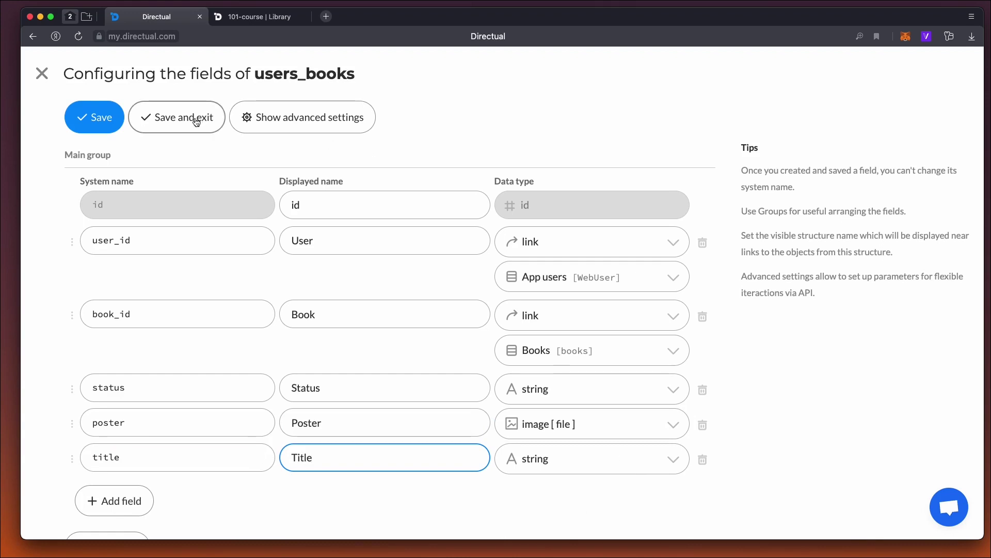
{"action": "scroll", "coordinate": [139, 189], "scroll_direction": "up", "scroll_amount": 2}
{"action": "left_click", "coordinate": [139, 188]}
{"action": "scroll", "coordinate": [139, 274], "scroll_direction": "down", "scroll_amount": 1}
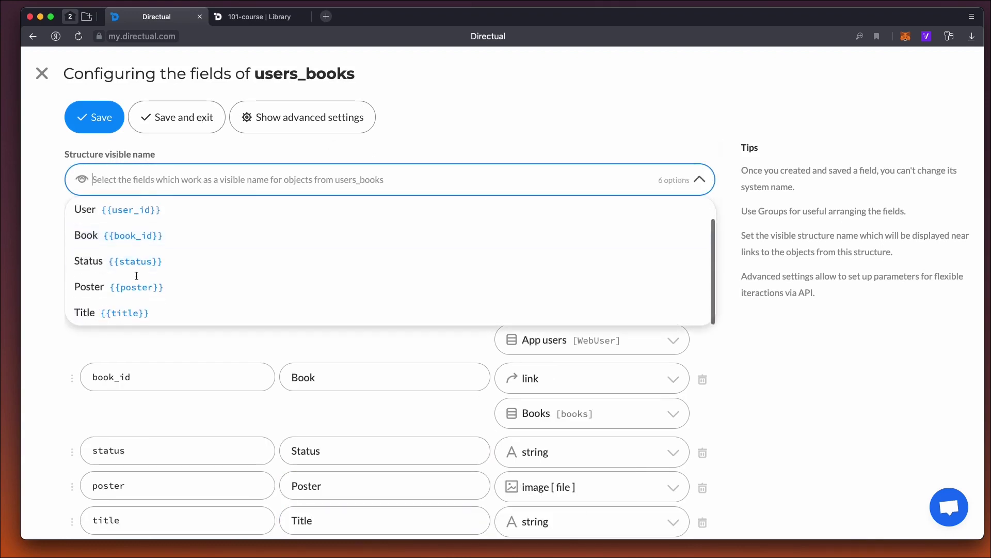
{"action": "left_click", "coordinate": [120, 312]}
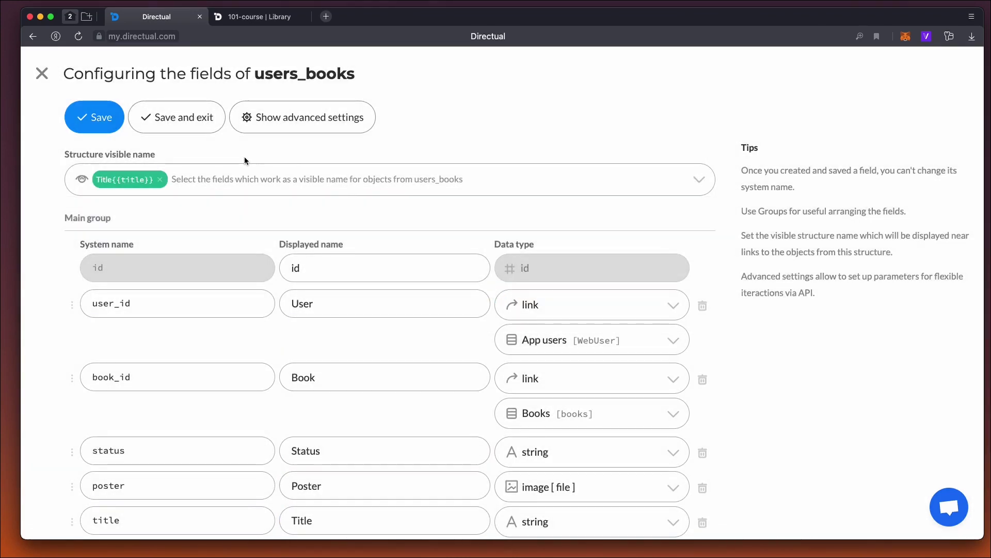
{"action": "left_click", "coordinate": [181, 123]}
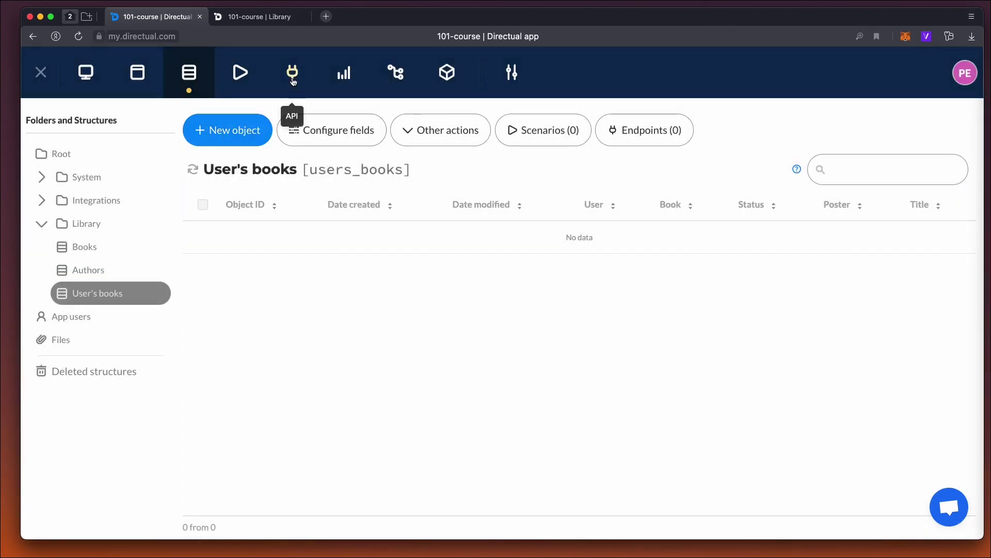
Create an API endpoint for users_books with method name getUsersBooks and description Get user's books
{"action": "left_click", "coordinate": [292, 81]}
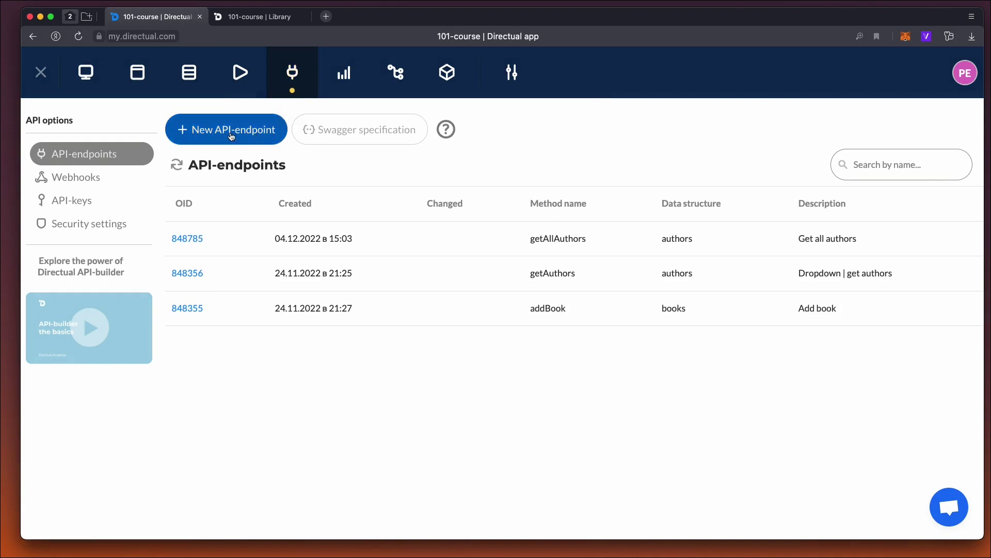
{"action": "left_click", "coordinate": [271, 130]}
{"action": "left_click", "coordinate": [233, 219]}
{"action": "type", "text": "user"}
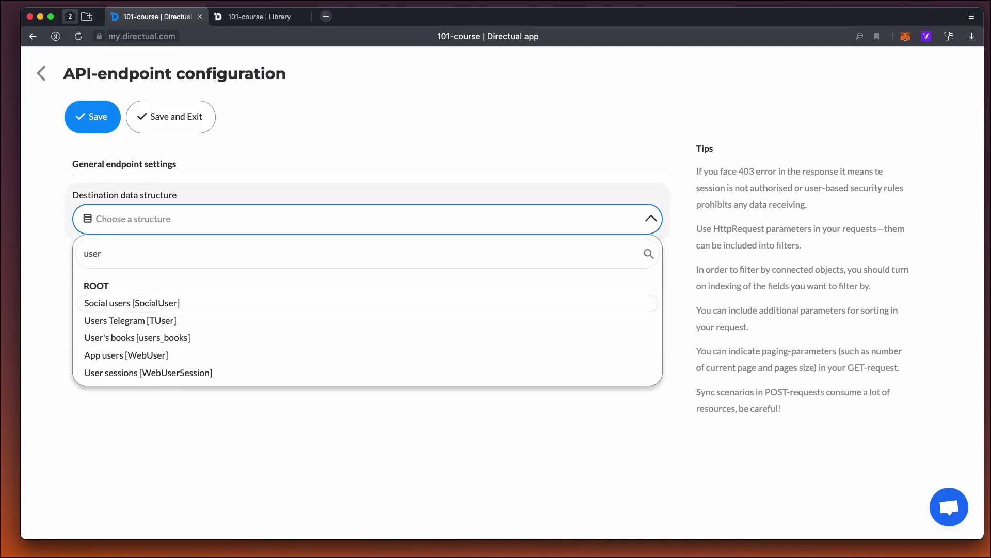
{"action": "type", "text": "s_"}
{"action": "key", "text": "Return"}
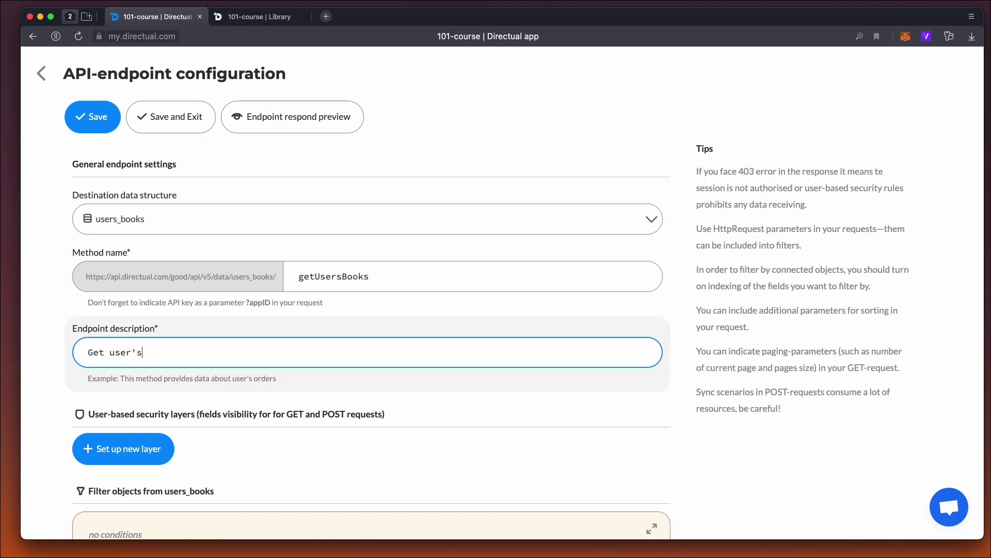
Set up a security layer for the endpoint with title, poster, status, book_id and id as fields for reading
{"action": "scroll", "coordinate": [181, 250], "scroll_direction": "down", "scroll_amount": 5}
{"action": "scroll", "coordinate": [155, 232], "scroll_direction": "up", "scroll_amount": 1}
{"action": "left_click", "coordinate": [132, 217]}
{"action": "left_click", "coordinate": [118, 342]}
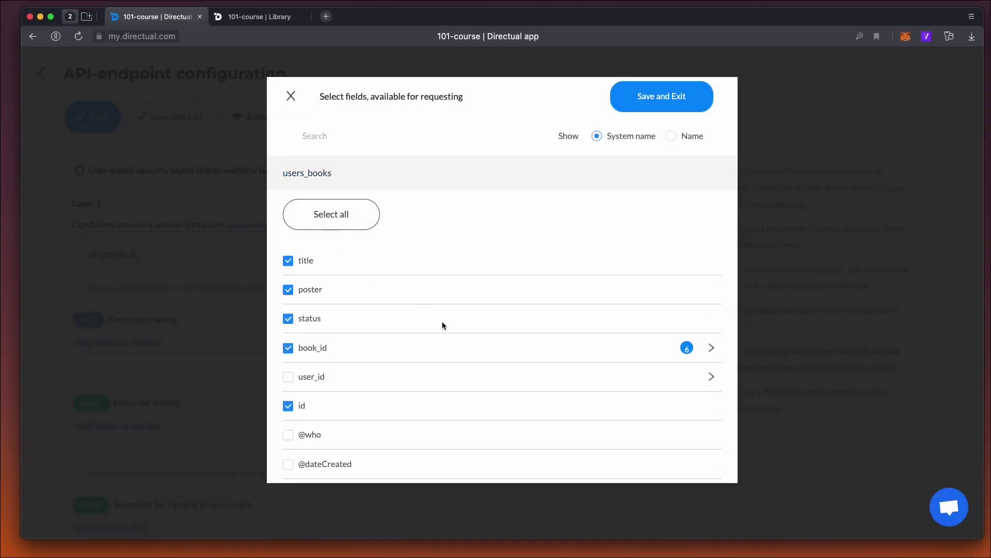
{"action": "left_click", "coordinate": [664, 98]}
Filter the users_books objects by user_id equal to an expression starting with {{id, and save the endpoint
{"action": "scroll", "coordinate": [253, 447], "scroll_direction": "down", "scroll_amount": 2}
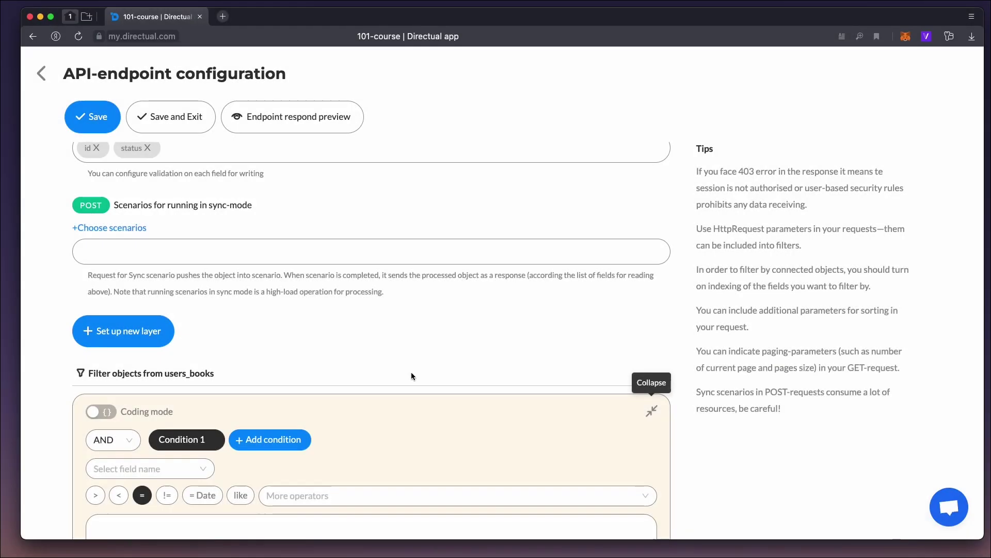
{"action": "scroll", "coordinate": [373, 360], "scroll_direction": "down", "scroll_amount": 2}
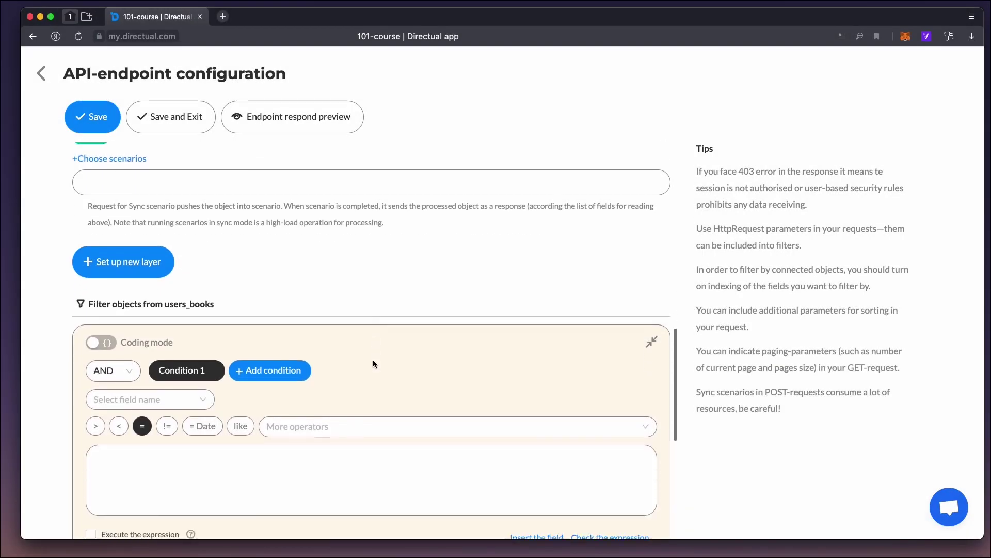
{"action": "left_click", "coordinate": [175, 359]}
{"action": "type", "text": "user"}
{"action": "left_click", "coordinate": [128, 382]}
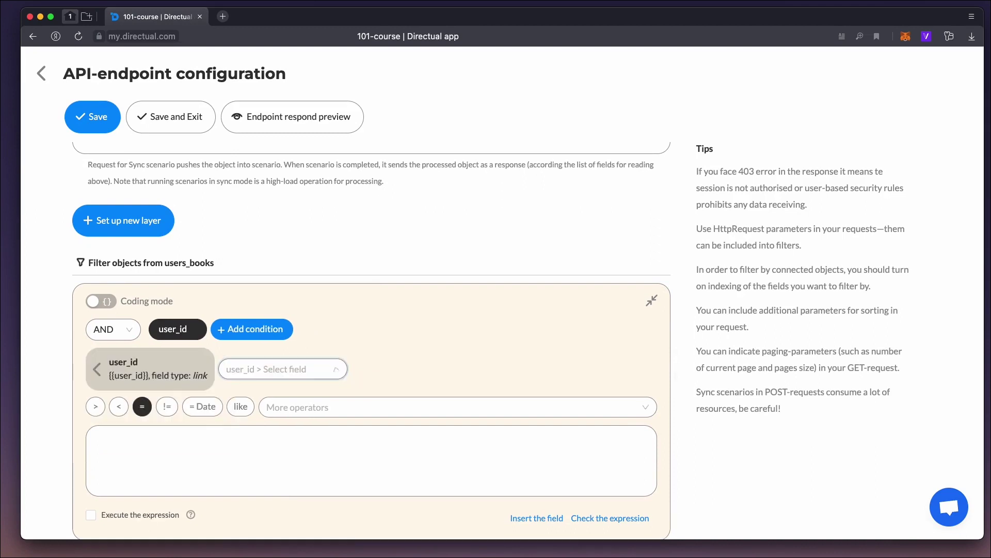
{"action": "left_click", "coordinate": [139, 427]}
{"action": "type", "text": "{{id"}
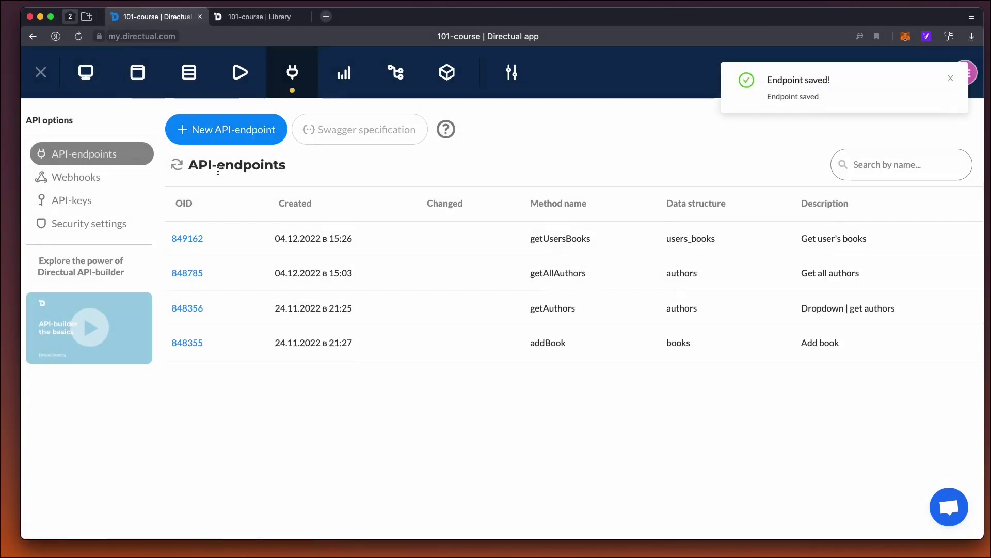
Open the Library page in the page designer and place a Cards view component in the My books tab's empty column
{"action": "left_click", "coordinate": [136, 74]}
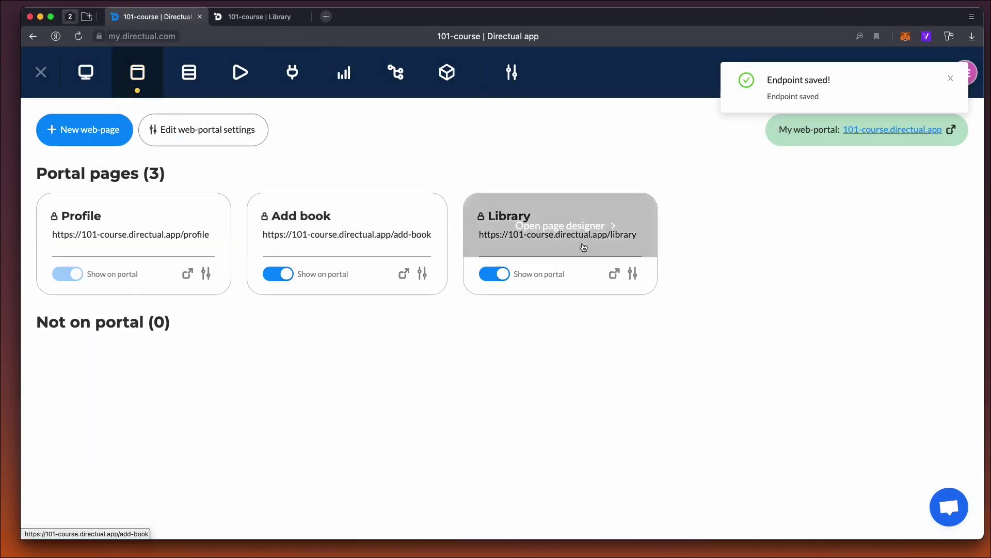
{"action": "left_click", "coordinate": [542, 241]}
{"action": "left_click", "coordinate": [213, 249]}
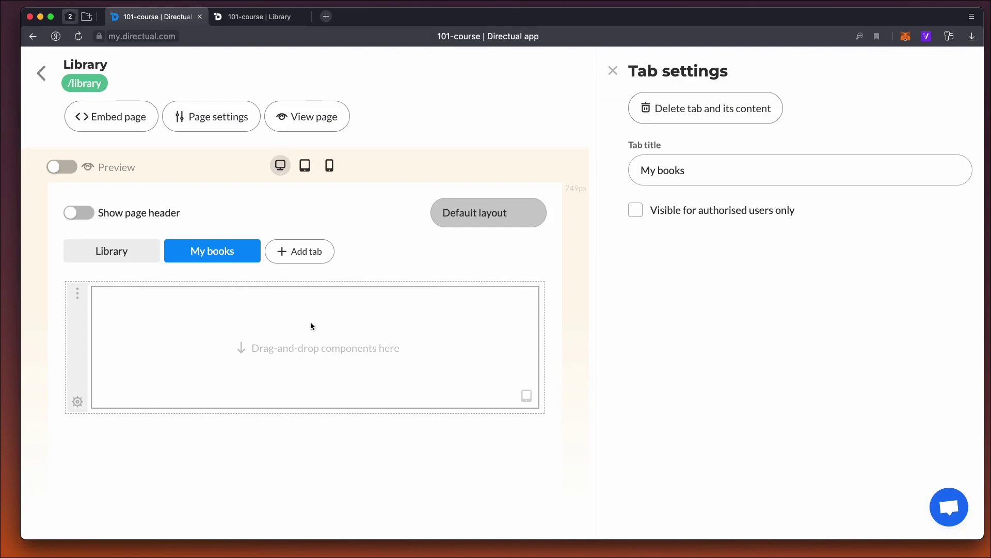
{"action": "left_click", "coordinate": [336, 316]}
{"action": "left_click_drag", "start_coordinate": [654, 281], "coordinate": [214, 349]}
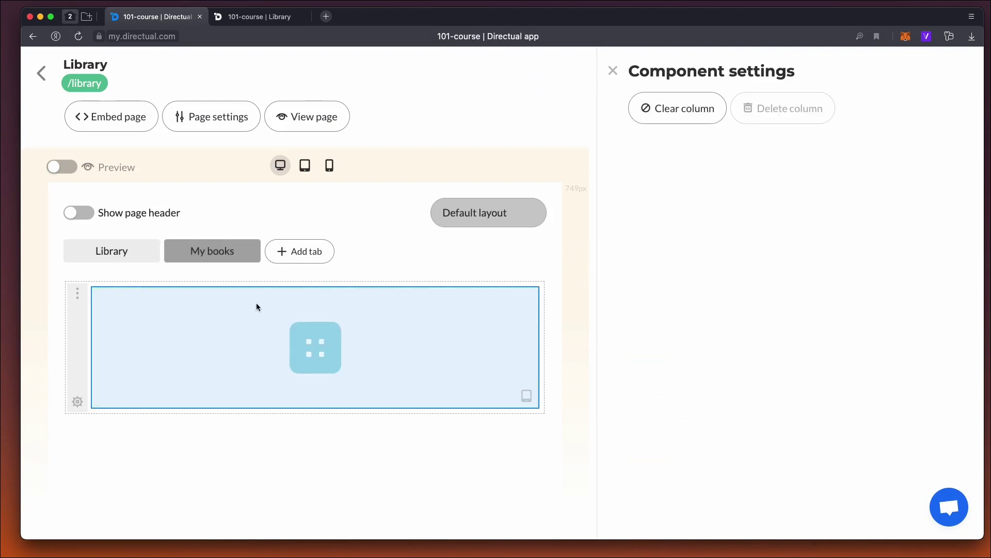
Connect the cards view to the getUsersBooks endpoint with the list title My books, and save it
{"action": "left_click", "coordinate": [723, 240]}
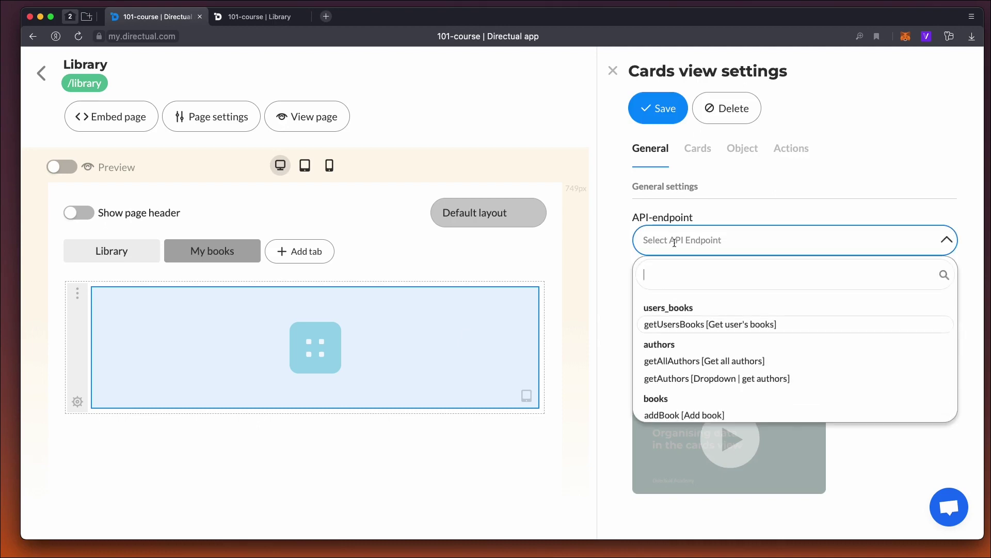
{"action": "left_click", "coordinate": [712, 310]}
{"action": "left_click", "coordinate": [666, 119]}
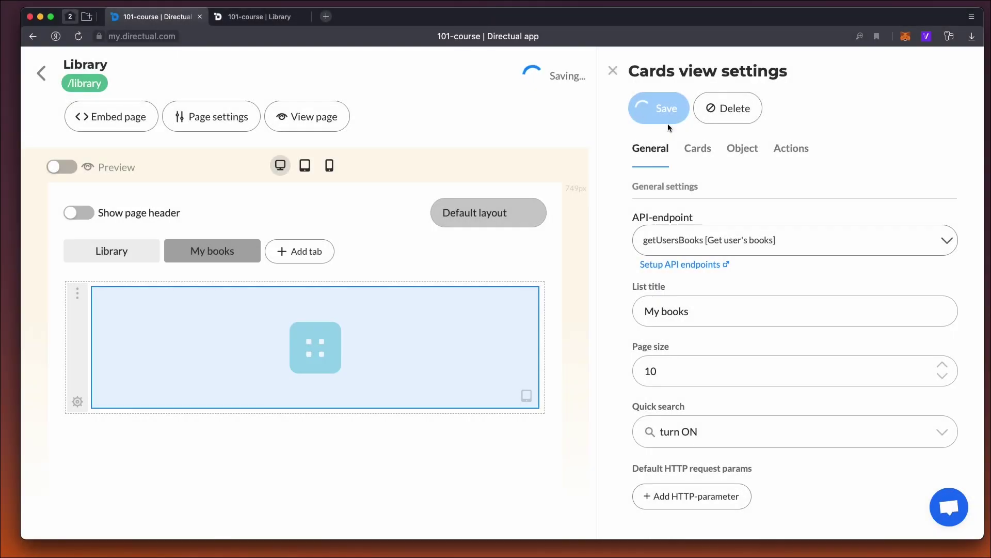
Check the My books tab in the live portal and return to its Library tab
{"action": "left_click", "coordinate": [281, 24]}
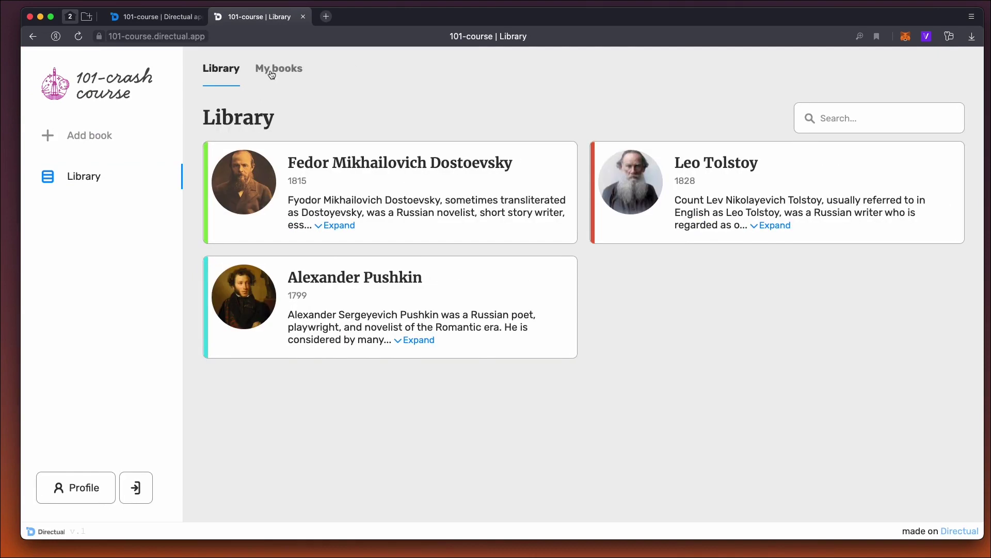
{"action": "left_click", "coordinate": [277, 77]}
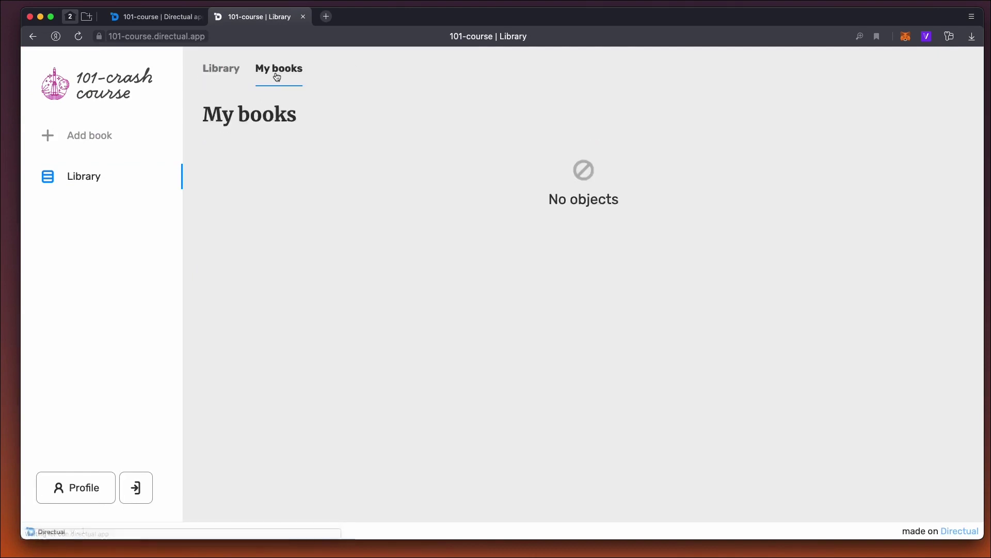
{"action": "left_click", "coordinate": [209, 72]}
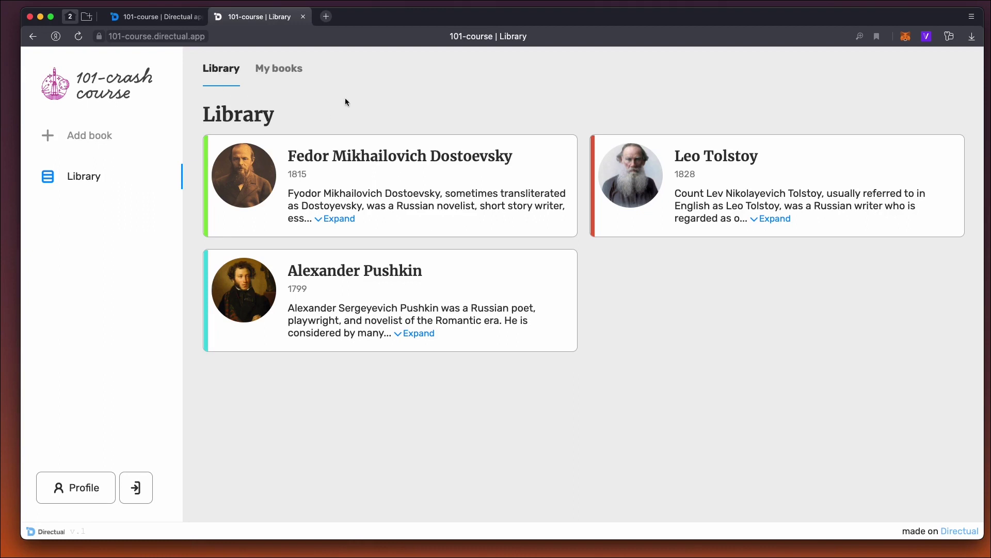
Add a new action displayed as Button only to the cards view on the Library tab in the page designer
{"action": "left_click", "coordinate": [174, 24]}
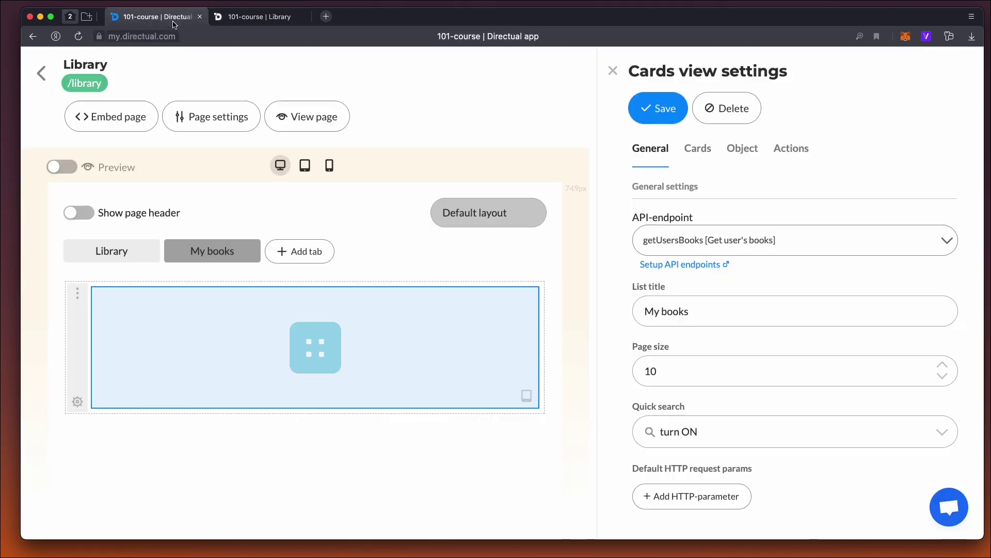
{"action": "left_click", "coordinate": [123, 249]}
{"action": "left_click", "coordinate": [376, 354]}
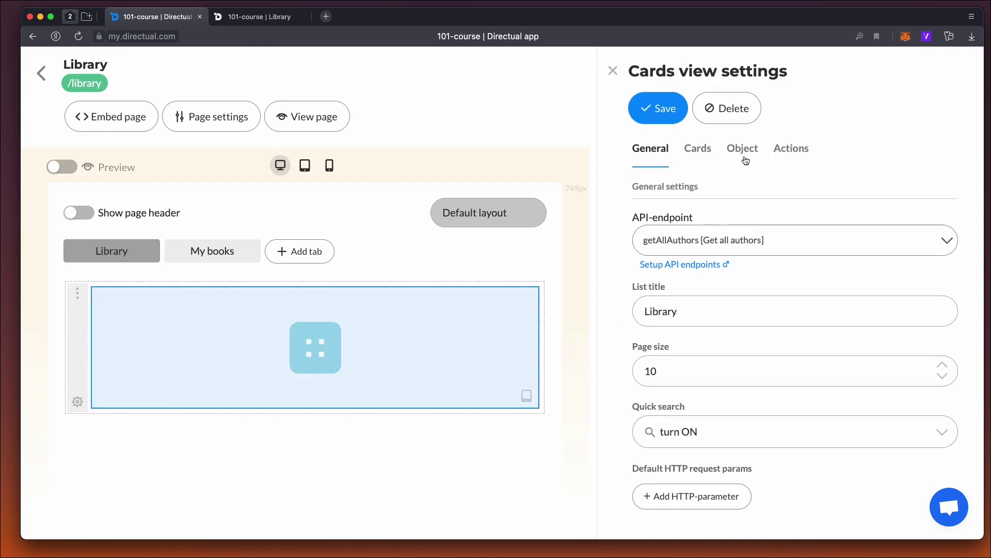
{"action": "left_click", "coordinate": [744, 152]}
{"action": "left_click", "coordinate": [801, 155]}
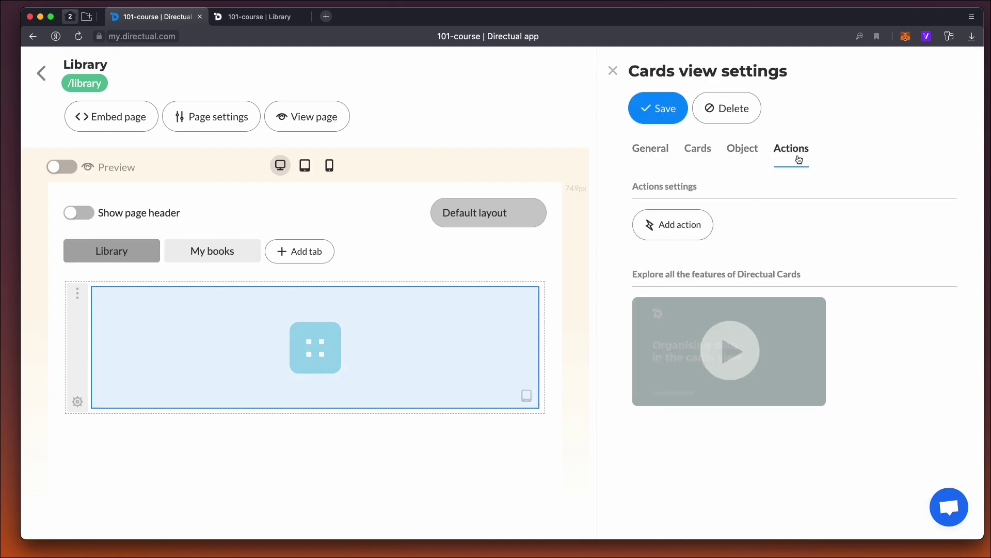
{"action": "left_click", "coordinate": [674, 233]}
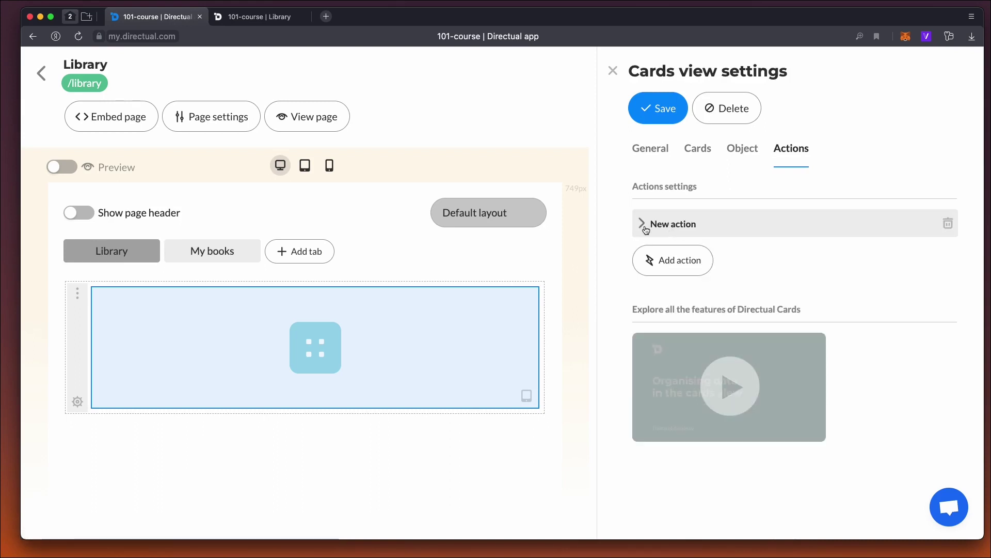
{"action": "left_click", "coordinate": [640, 225]}
{"action": "left_click", "coordinate": [675, 273]}
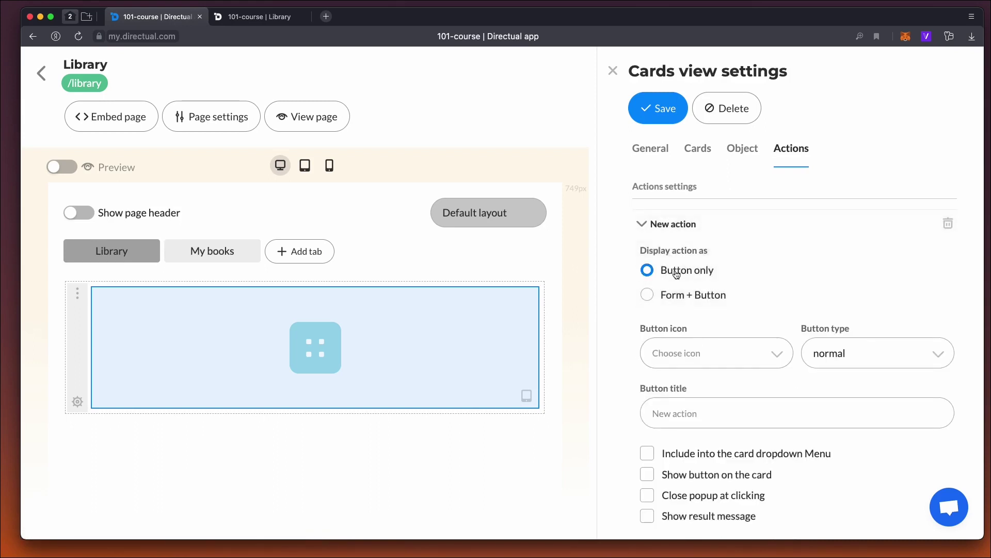
Rename the new action as Add book to my shelf
{"action": "scroll", "coordinate": [690, 273], "scroll_direction": "down", "scroll_amount": 3}
{"action": "triple_click", "coordinate": [681, 128]}
{"action": "type", "text": "Add book to my shelf"}
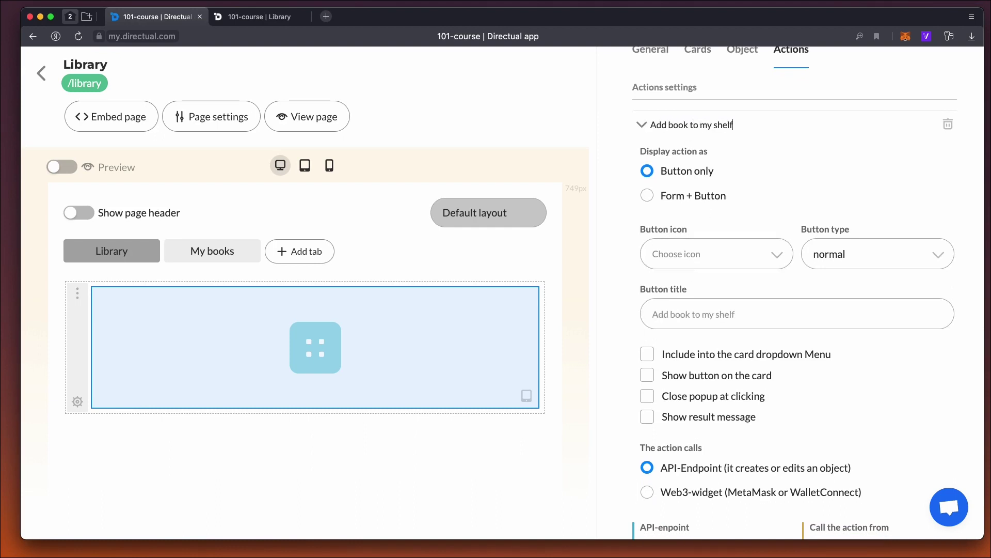
{"action": "key", "text": "Return"}
Give the action's button the plus icon and the accent button type
{"action": "left_click", "coordinate": [760, 253]}
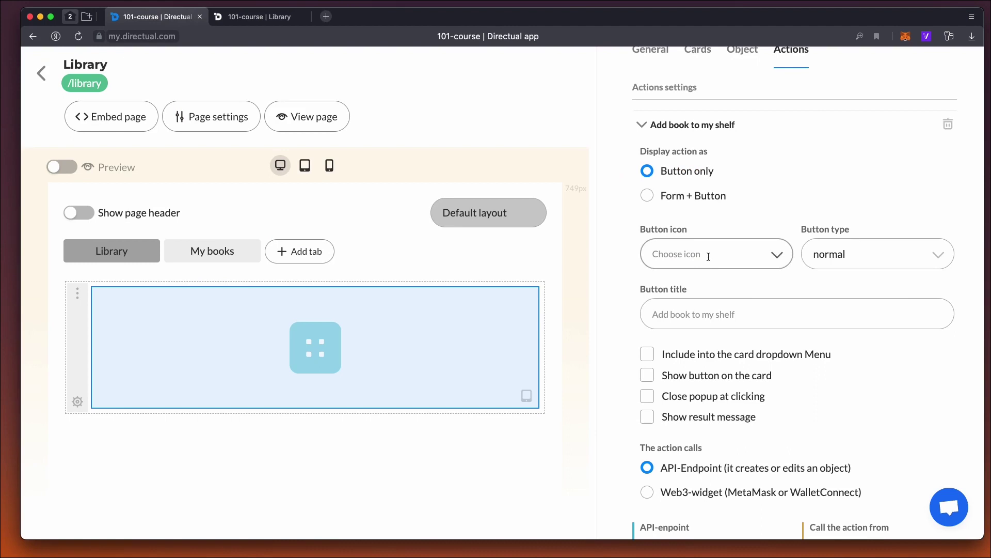
{"action": "type", "text": "plus"}
{"action": "key", "text": "Return"}
{"action": "left_click", "coordinate": [842, 260]}
{"action": "left_click", "coordinate": [829, 309]}
Set the action to use another API endpoint instead of the same one, and save the cards view
{"action": "scroll", "coordinate": [732, 283], "scroll_direction": "down", "scroll_amount": 5}
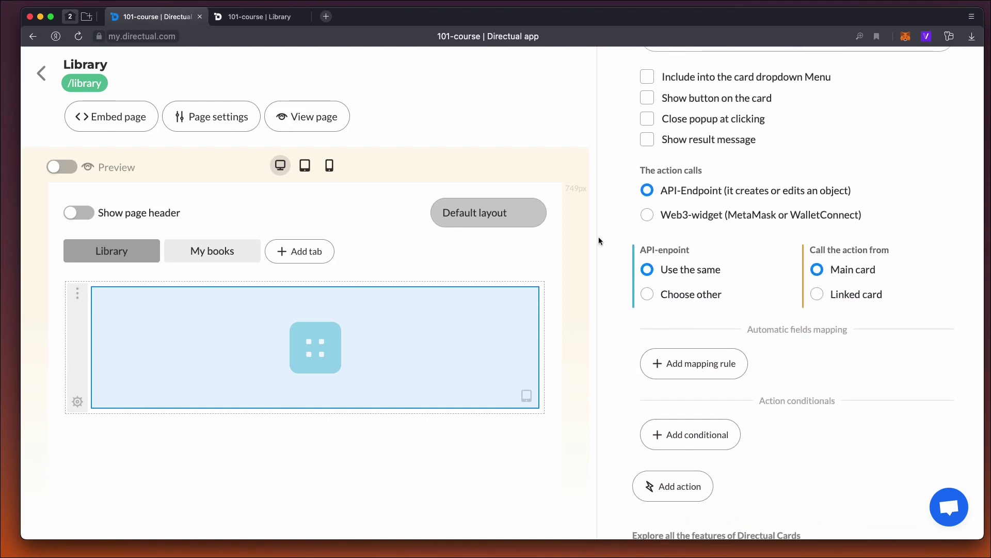
{"action": "left_click", "coordinate": [689, 298]}
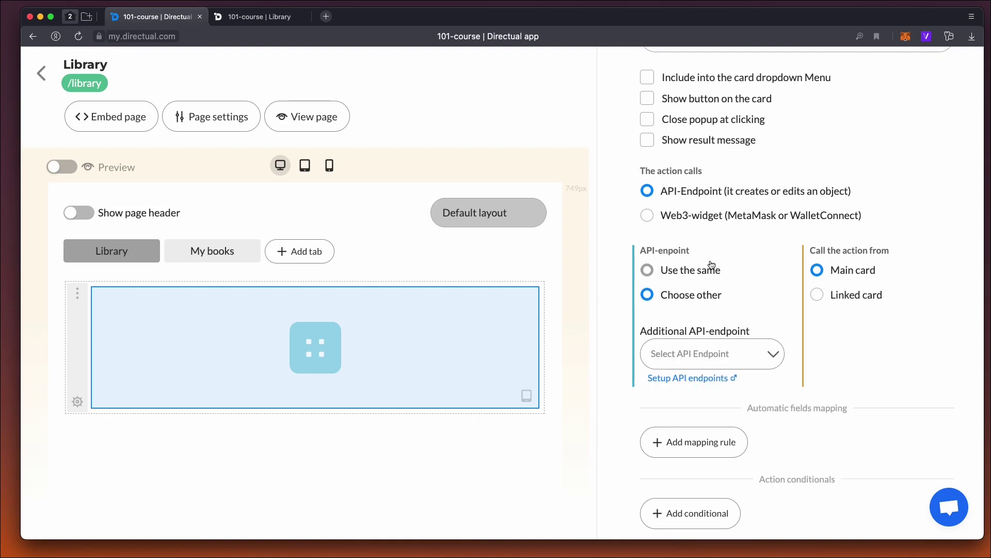
{"action": "scroll", "coordinate": [707, 263], "scroll_direction": "up", "scroll_amount": 5}
{"action": "scroll", "coordinate": [667, 140], "scroll_direction": "up", "scroll_amount": 3}
{"action": "left_click", "coordinate": [671, 118]}
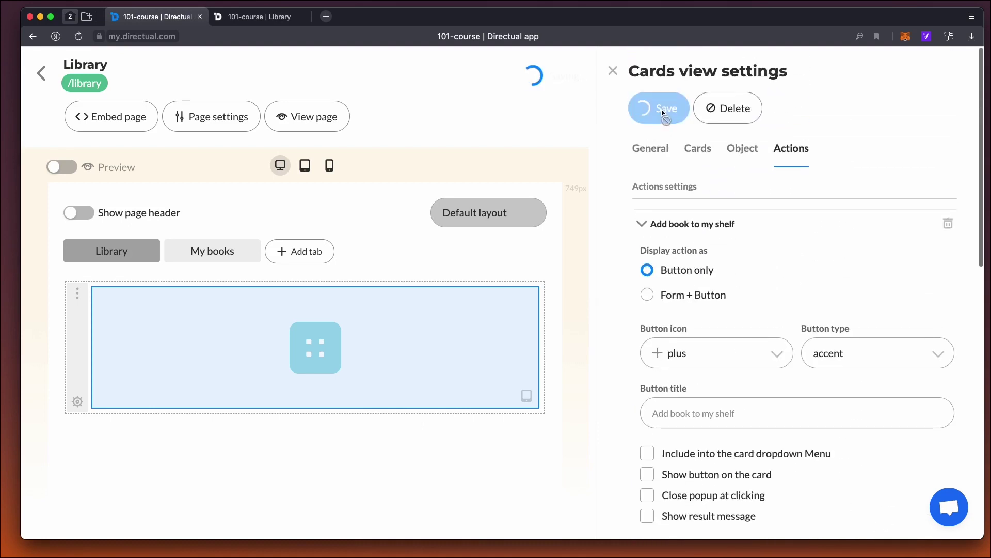
Check where the action appears in the object view settings and on Dostoevsky's card in the live portal
{"action": "left_click", "coordinate": [739, 154]}
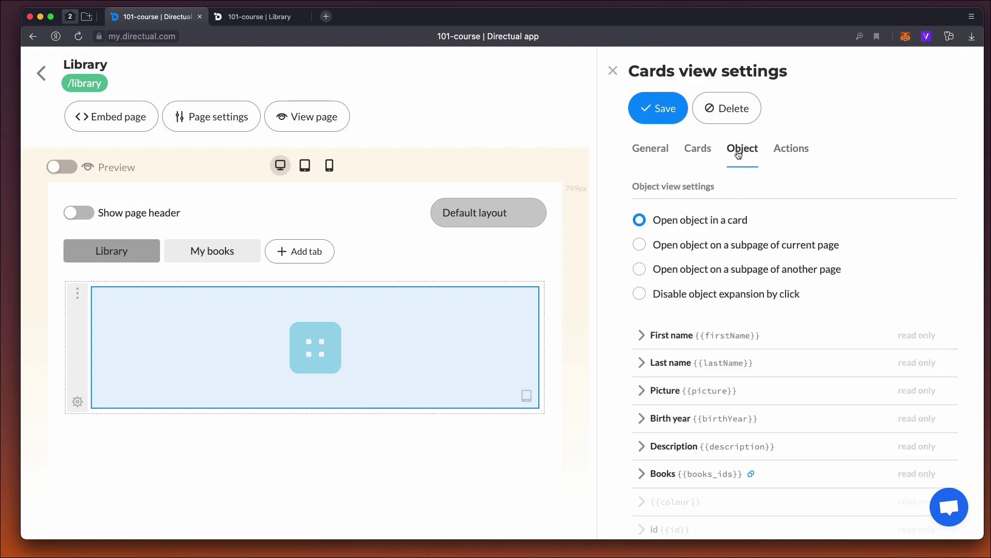
{"action": "scroll", "coordinate": [703, 231], "scroll_direction": "down", "scroll_amount": 2}
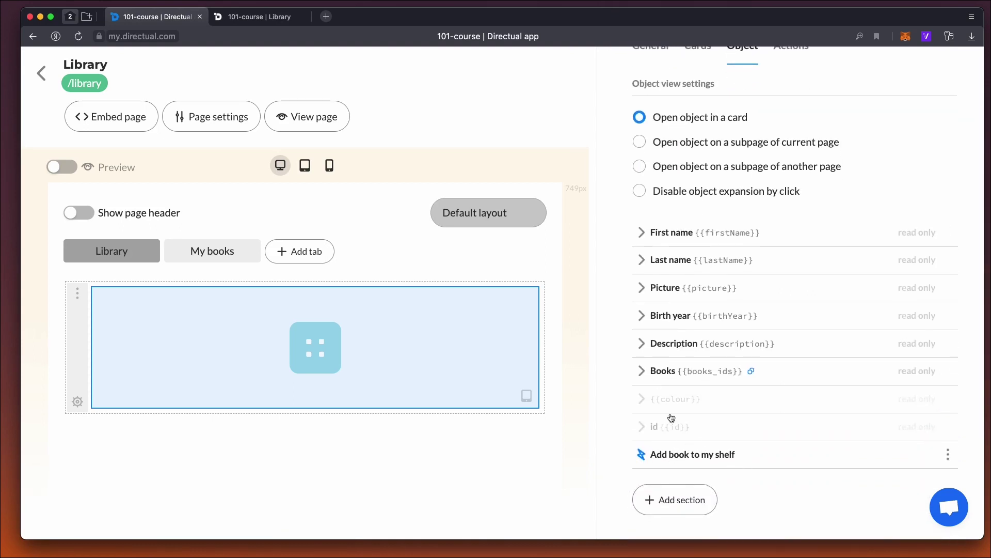
{"action": "left_click", "coordinate": [258, 16]}
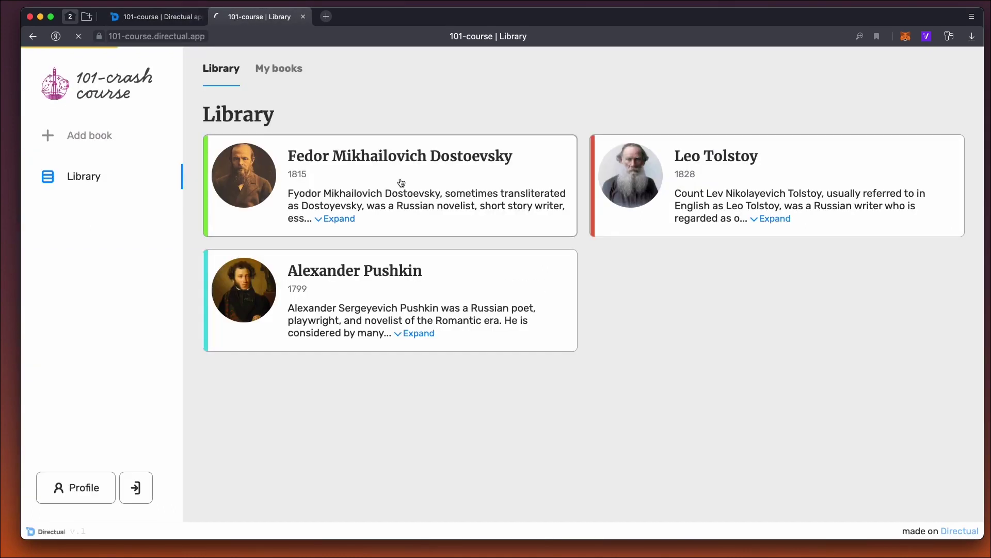
{"action": "left_click", "coordinate": [396, 180]}
{"action": "scroll", "coordinate": [355, 246], "scroll_direction": "down", "scroll_amount": 3}
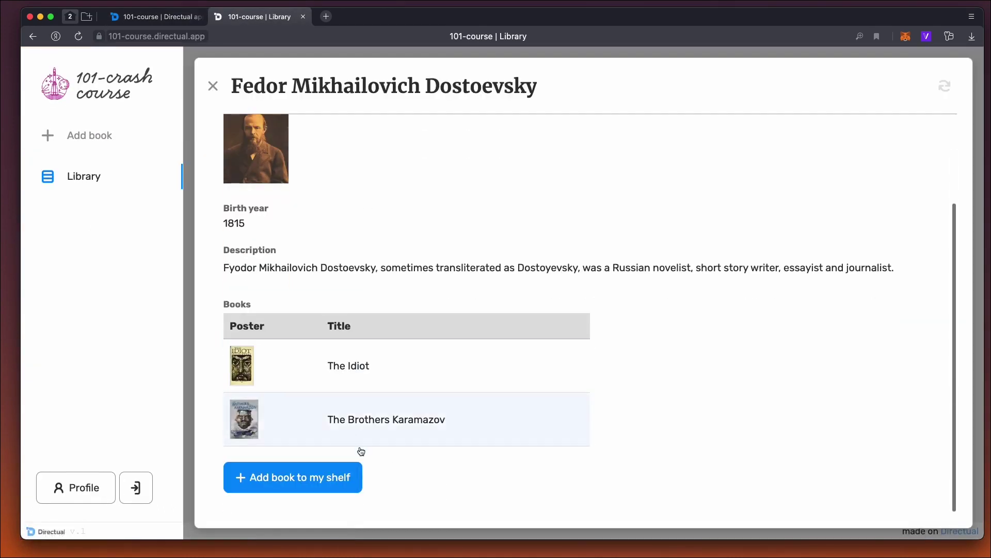
Set the Add book to my shelf action to be called from the linked card of the Books field
{"action": "left_click", "coordinate": [176, 20]}
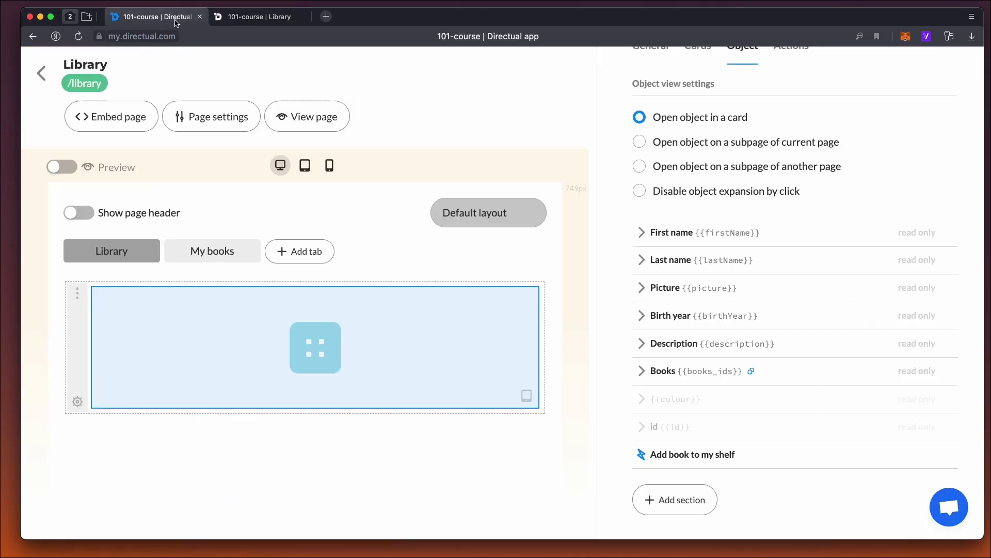
{"action": "scroll", "coordinate": [795, 268], "scroll_direction": "up", "scroll_amount": 3}
{"action": "left_click", "coordinate": [790, 148]}
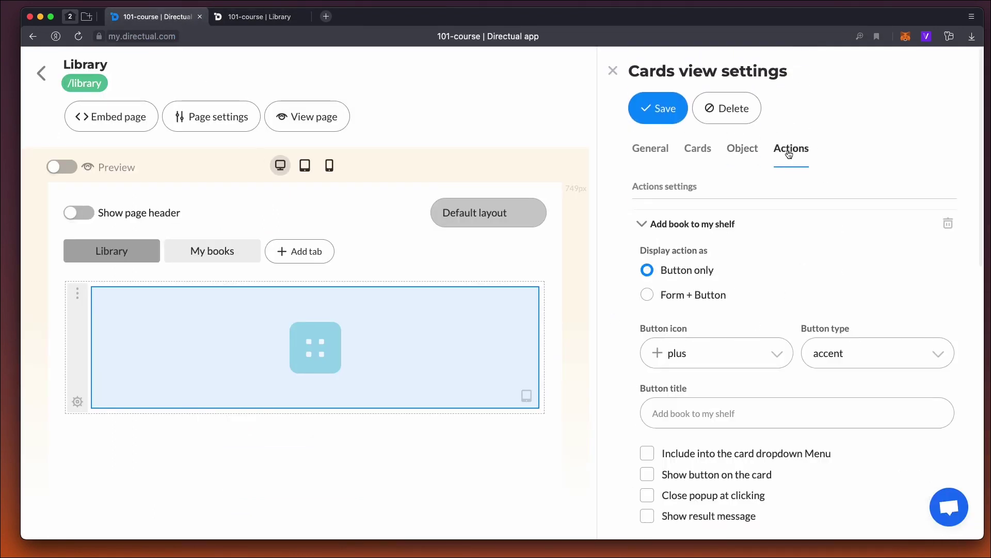
{"action": "scroll", "coordinate": [768, 275], "scroll_direction": "down", "scroll_amount": 5}
{"action": "scroll", "coordinate": [768, 275], "scroll_direction": "down", "scroll_amount": 3}
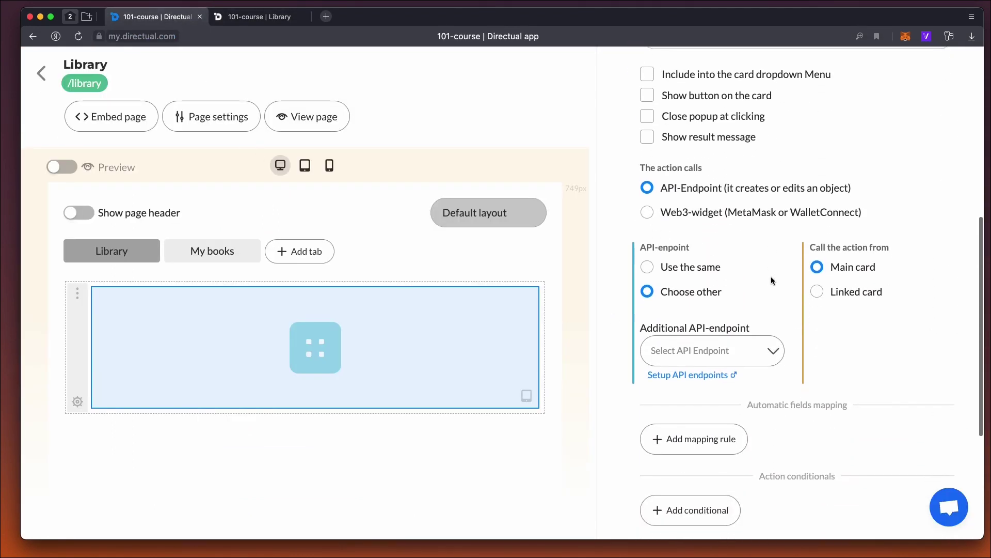
{"action": "left_click", "coordinate": [853, 293]}
{"action": "left_click", "coordinate": [865, 344]}
{"action": "left_click", "coordinate": [831, 372]}
Review the action in the linked card view of the object's Books field, and save the cards view settings
{"action": "scroll", "coordinate": [808, 351], "scroll_direction": "up", "scroll_amount": 3}
{"action": "scroll", "coordinate": [805, 350], "scroll_direction": "up", "scroll_amount": 5}
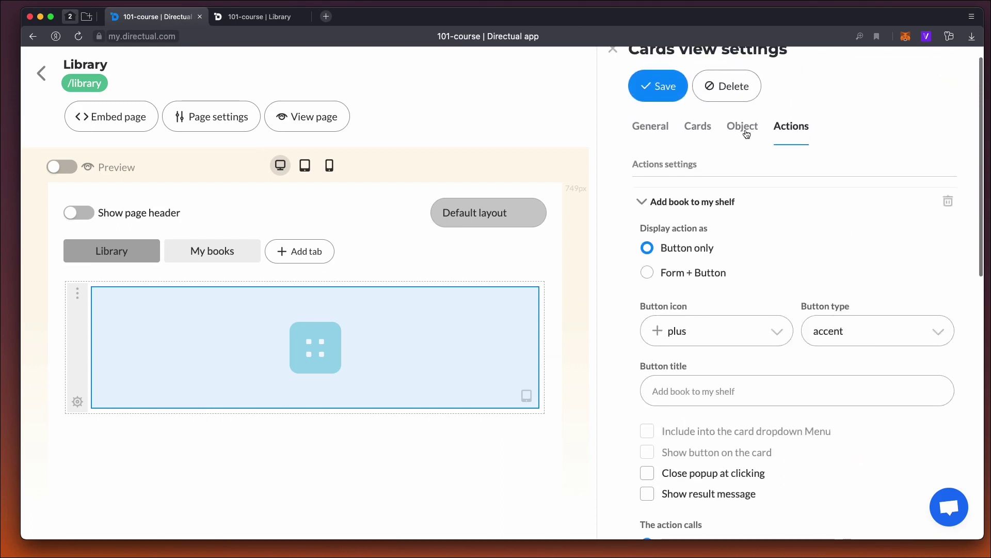
{"action": "left_click", "coordinate": [742, 127]}
{"action": "scroll", "coordinate": [623, 381], "scroll_direction": "down", "scroll_amount": 3}
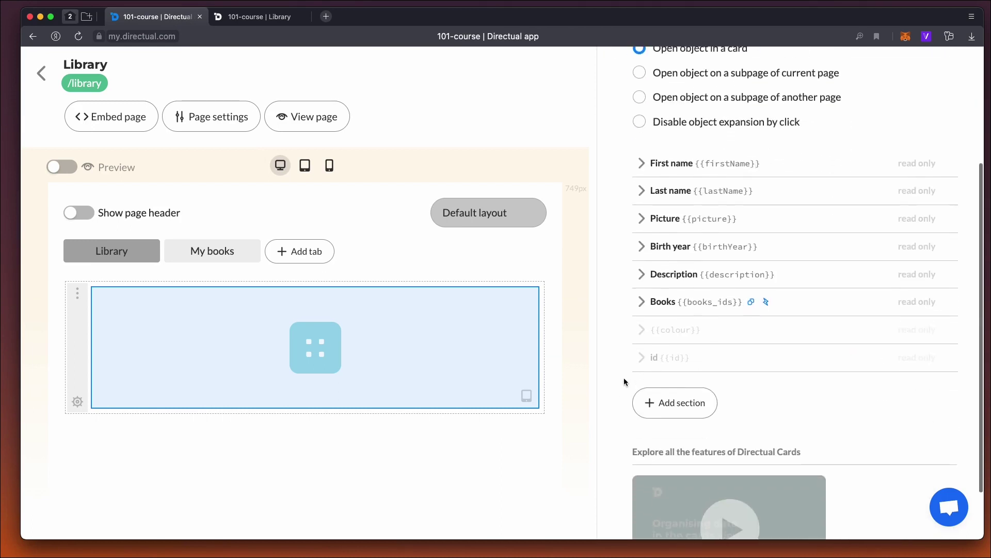
{"action": "left_click", "coordinate": [640, 302]}
{"action": "scroll", "coordinate": [761, 336], "scroll_direction": "down", "scroll_amount": 5}
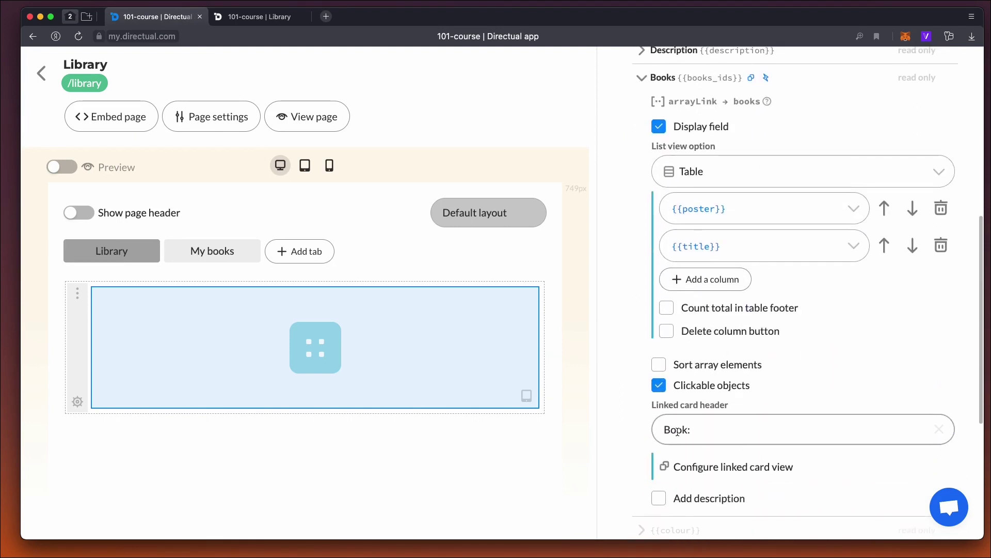
{"action": "left_click", "coordinate": [733, 467]}
{"action": "scroll", "coordinate": [736, 411], "scroll_direction": "down", "scroll_amount": 5}
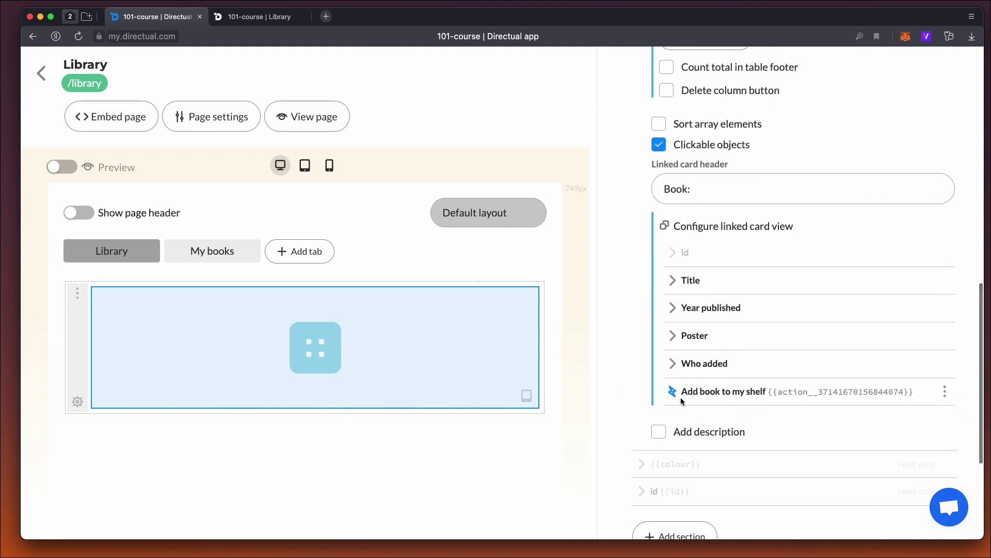
{"action": "scroll", "coordinate": [804, 367], "scroll_direction": "up", "scroll_amount": 10}
{"action": "left_click", "coordinate": [658, 108]}
In the live portal, open The Idiot and The Brothers Karamazov from Dostoevsky's card and test Add book to my shelf on the latter
{"action": "left_click", "coordinate": [253, 17]}
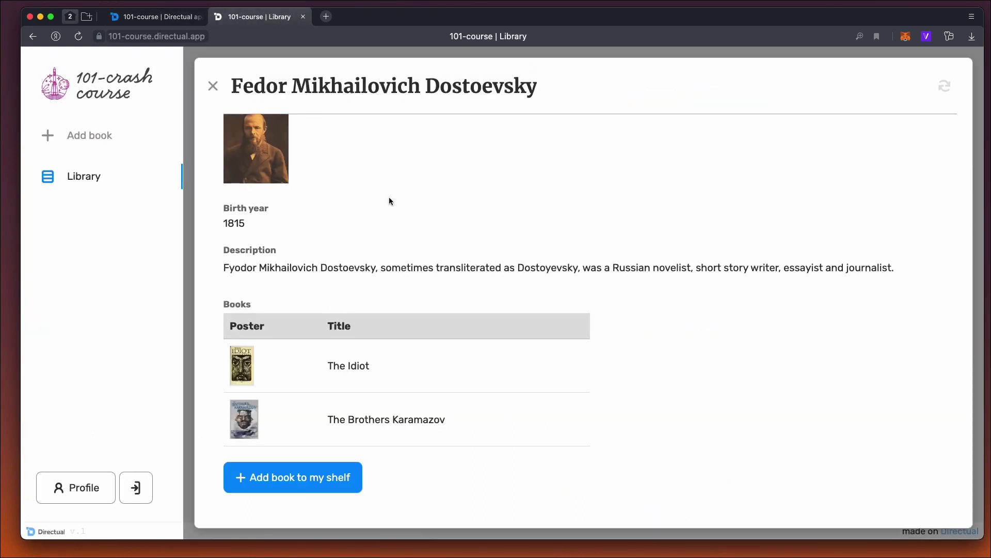
{"action": "scroll", "coordinate": [388, 204], "scroll_direction": "down", "scroll_amount": 3}
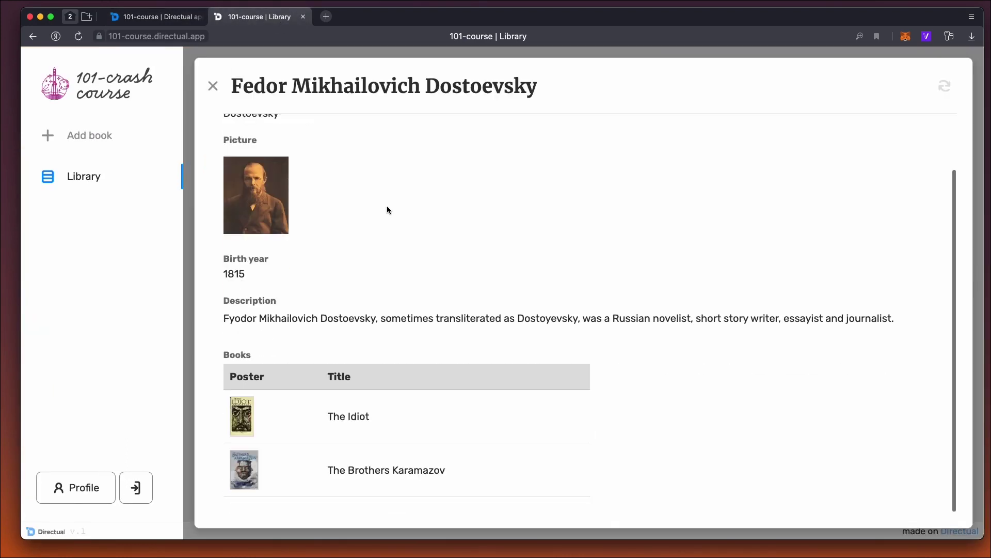
{"action": "left_click", "coordinate": [441, 398]}
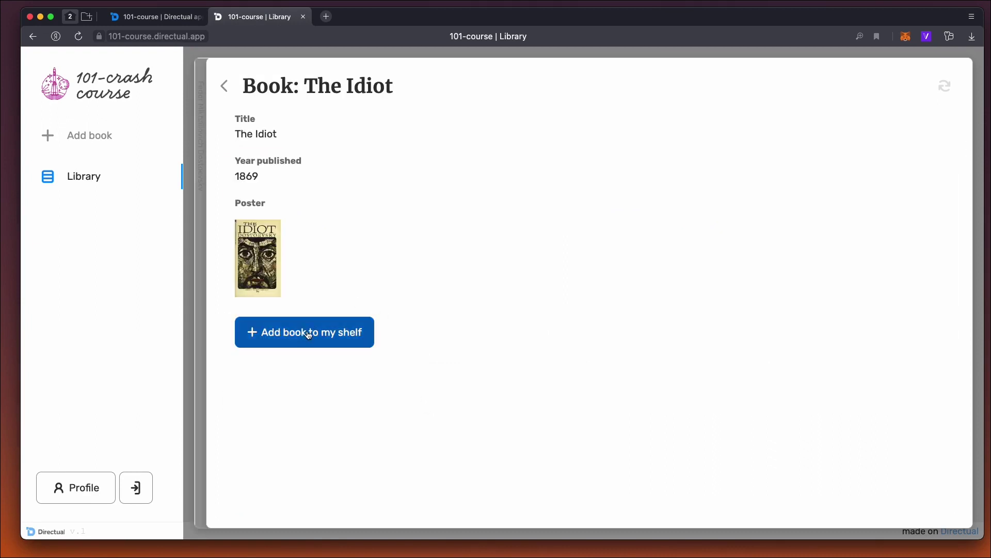
{"action": "left_click", "coordinate": [223, 86]}
{"action": "left_click", "coordinate": [438, 474]}
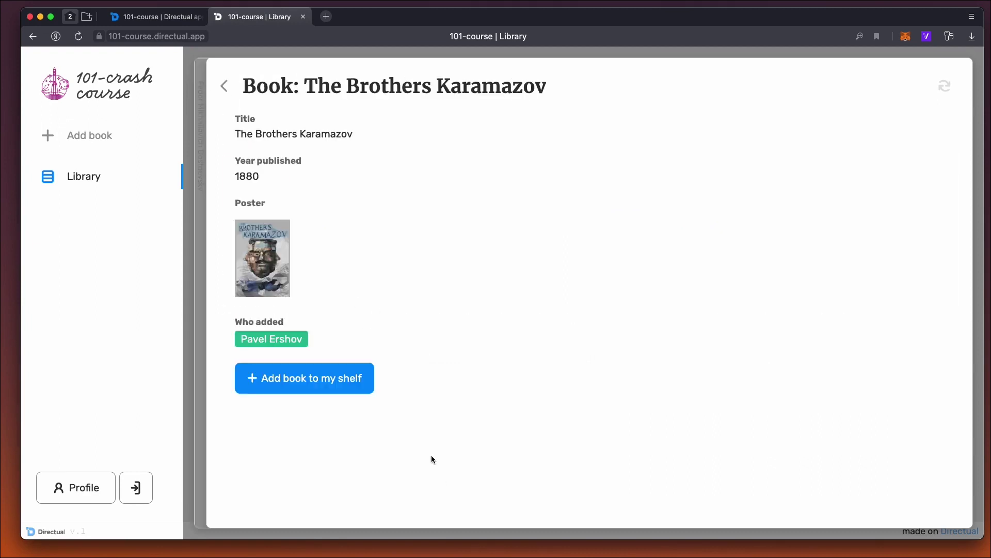
{"action": "left_click", "coordinate": [329, 383]}
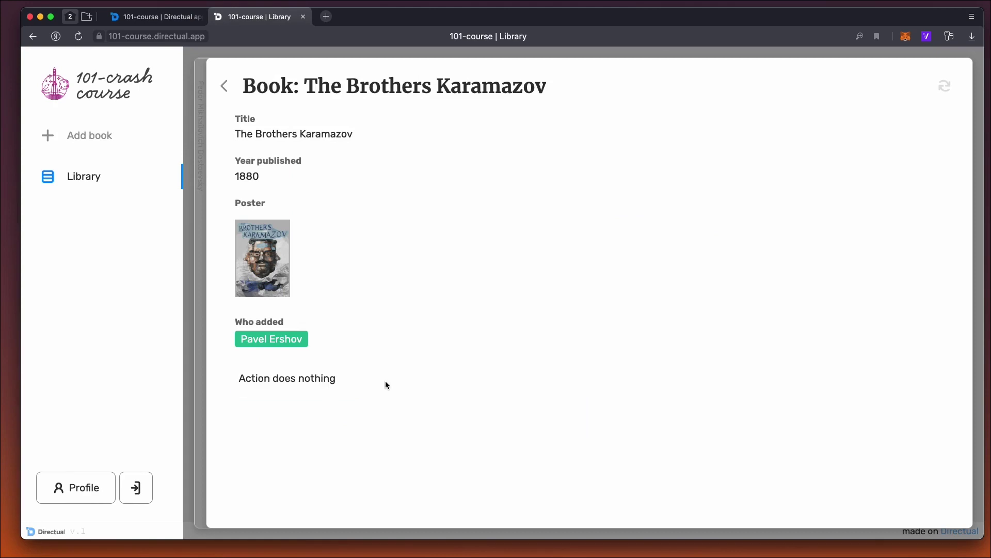
{"action": "left_click", "coordinate": [223, 86]}
{"action": "left_click", "coordinate": [213, 86]}
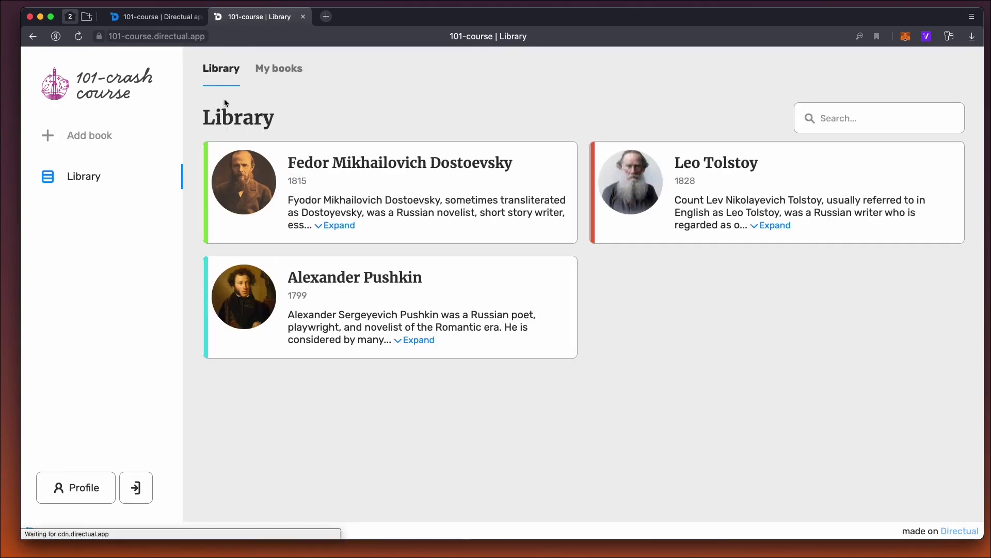
Create a new data structure named User requests in the Library folder of the database and open it
{"action": "left_click", "coordinate": [165, 17]}
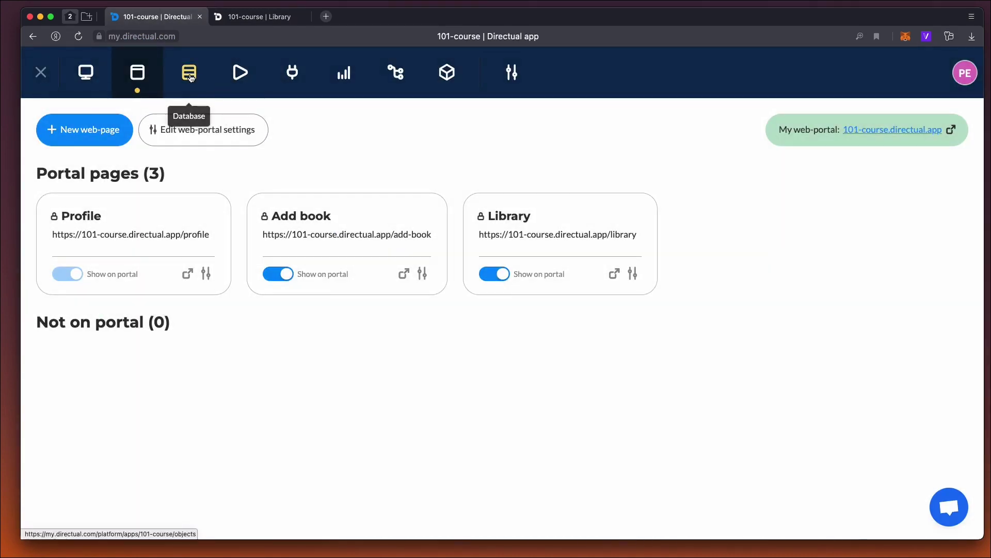
{"action": "left_click", "coordinate": [190, 78]}
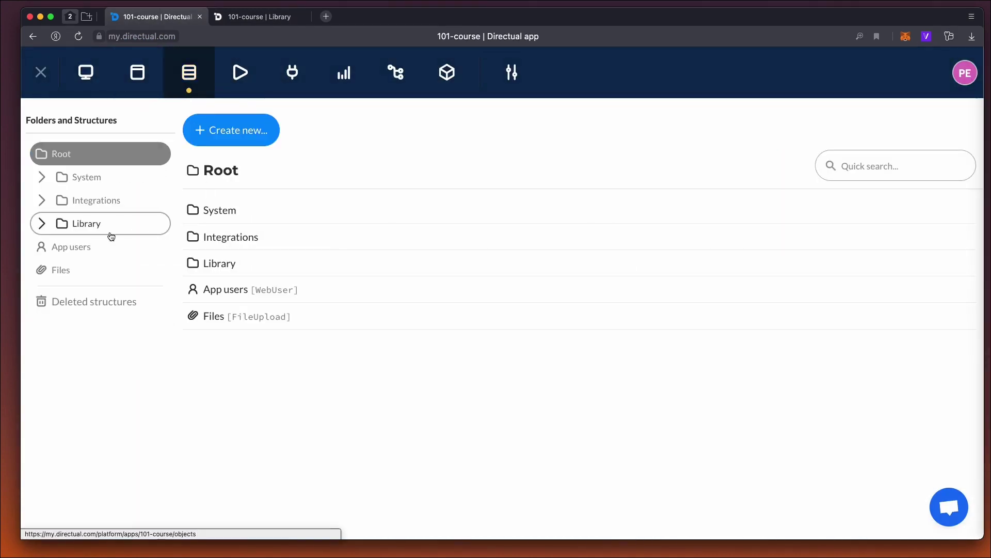
{"action": "left_click", "coordinate": [93, 226]}
{"action": "left_click", "coordinate": [231, 130]}
{"action": "left_click", "coordinate": [232, 161]}
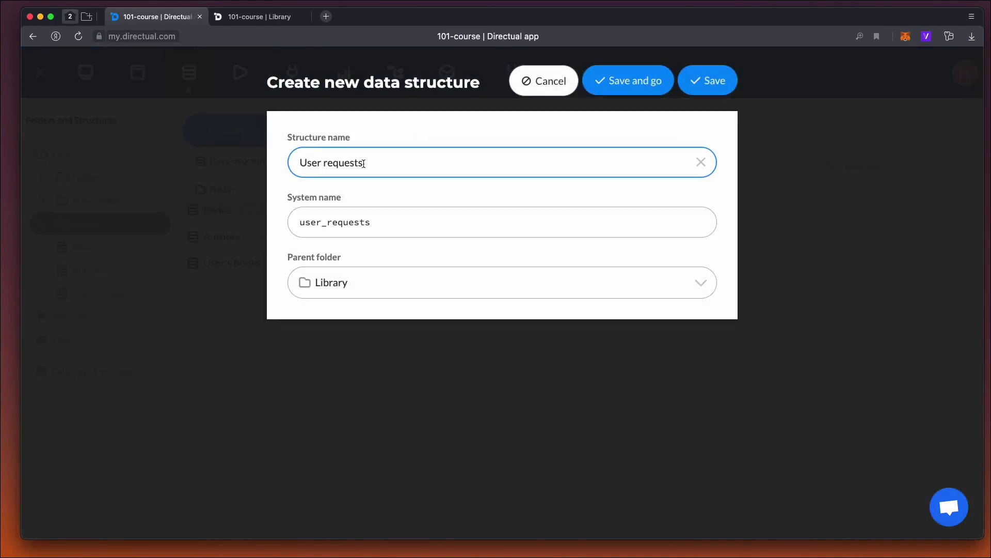
{"action": "left_click", "coordinate": [639, 88]}
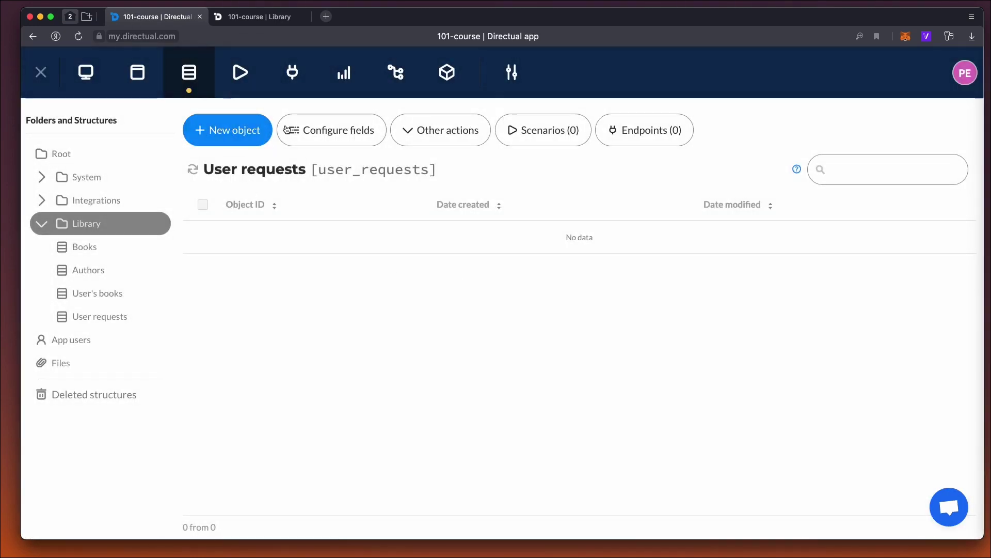
Open the field configuration of User requests and add a string field named request_type
{"action": "left_click", "coordinate": [332, 131]}
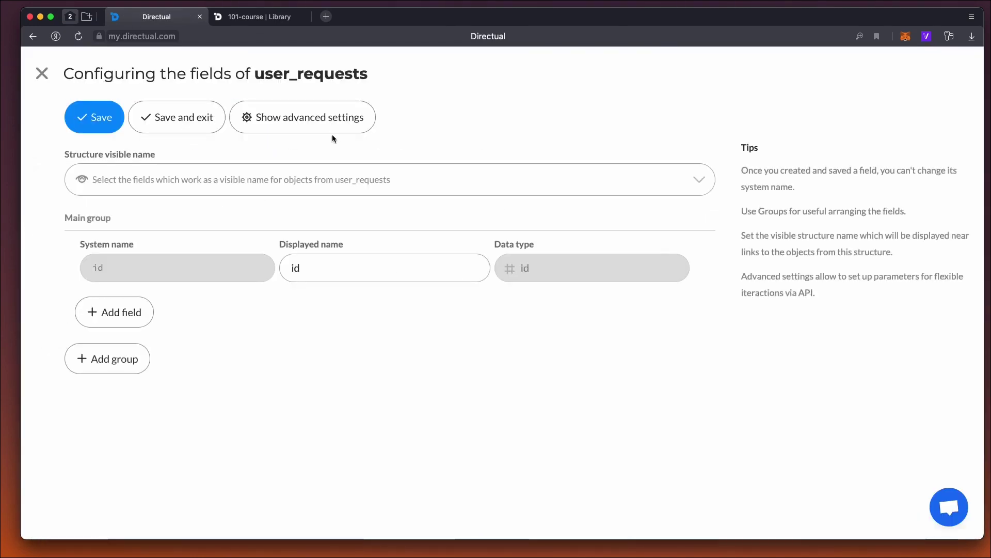
{"action": "left_click", "coordinate": [141, 319]}
{"action": "type", "text": "request_type"}
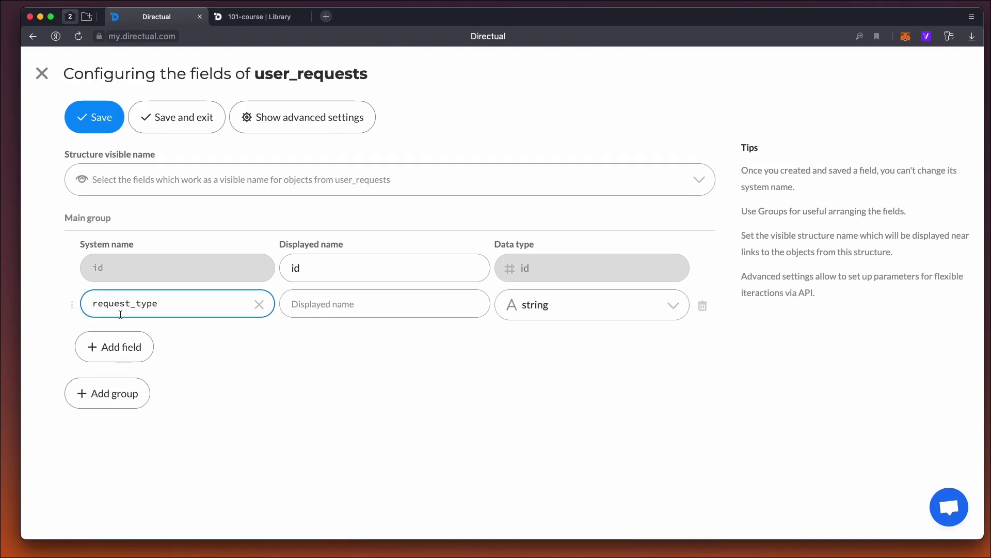
Add a user_id field of type link that points to the App users structure
{"action": "left_click", "coordinate": [124, 347]}
{"action": "type", "text": "user_id"}
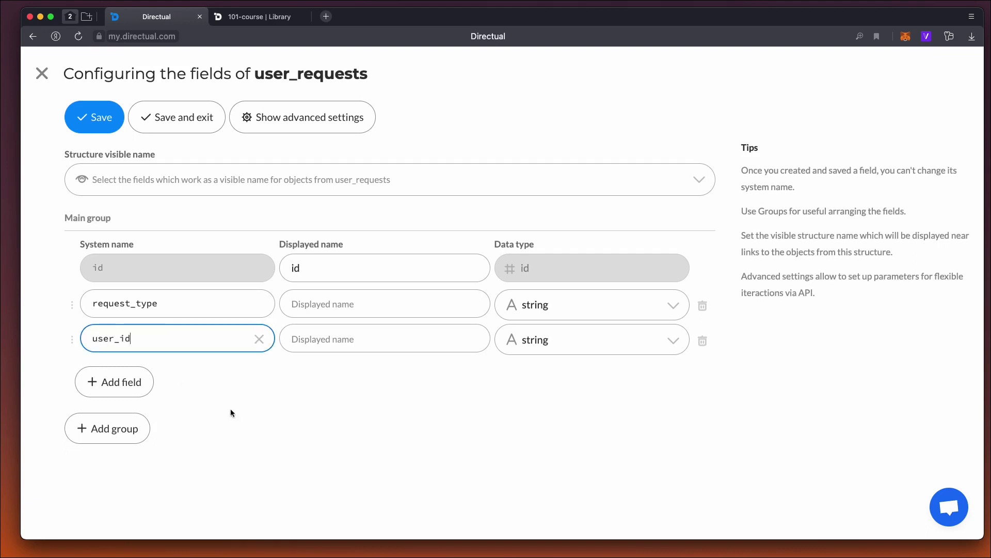
{"action": "left_click", "coordinate": [594, 339]}
{"action": "type", "text": "li"}
{"action": "key", "text": "Down"}
{"action": "key", "text": "Down"}
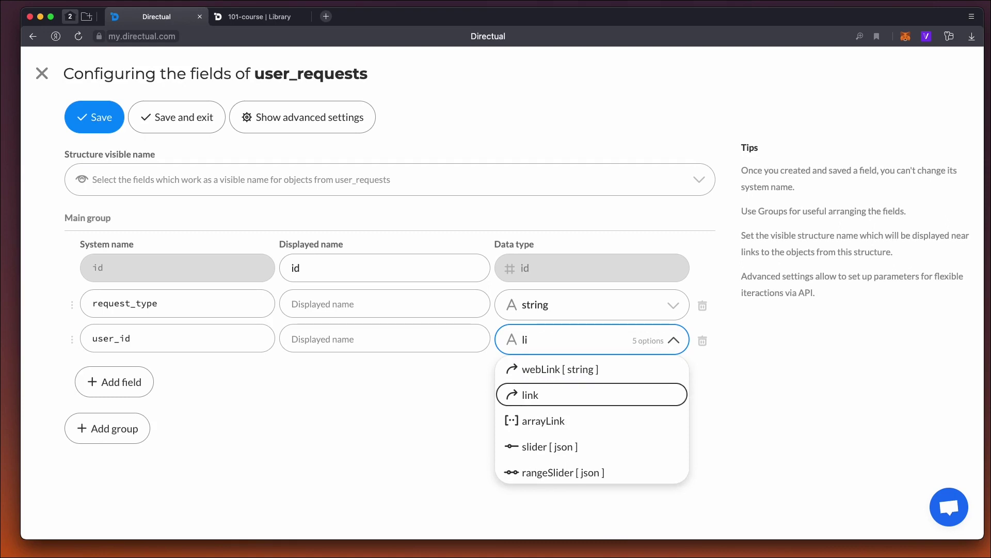
{"action": "key", "text": "Return"}
{"action": "left_click", "coordinate": [571, 372]}
{"action": "type", "text": "webu"}
{"action": "key", "text": "Down"}
{"action": "key", "text": "Return"}
Add a book_id field of type link that points to the Books structure
{"action": "left_click", "coordinate": [100, 435]}
{"action": "left_click", "coordinate": [129, 409]}
{"action": "type", "text": "book_id"}
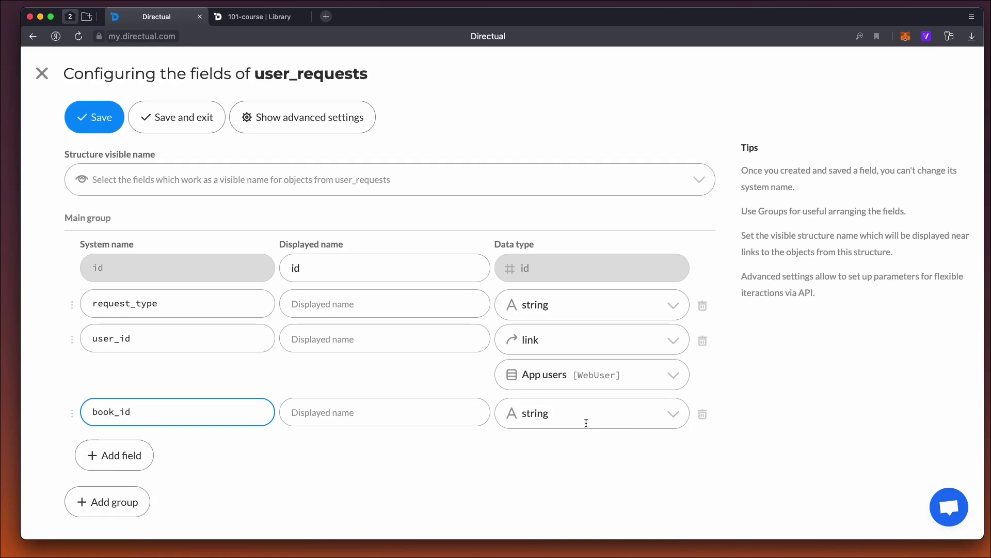
{"action": "left_click", "coordinate": [587, 423]}
{"action": "type", "text": "link"}
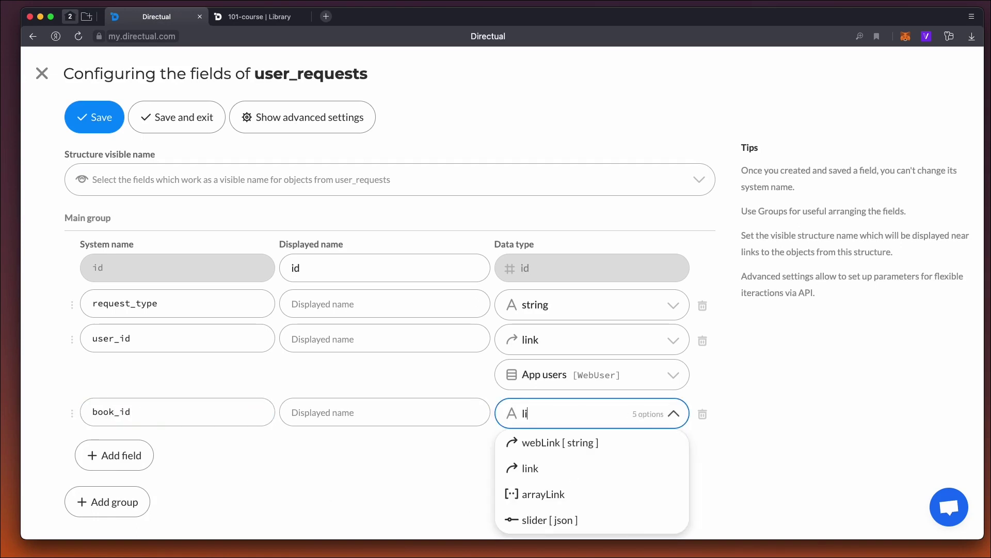
{"action": "key", "text": "Return"}
{"action": "left_click", "coordinate": [569, 440]}
{"action": "type", "text": "boo"}
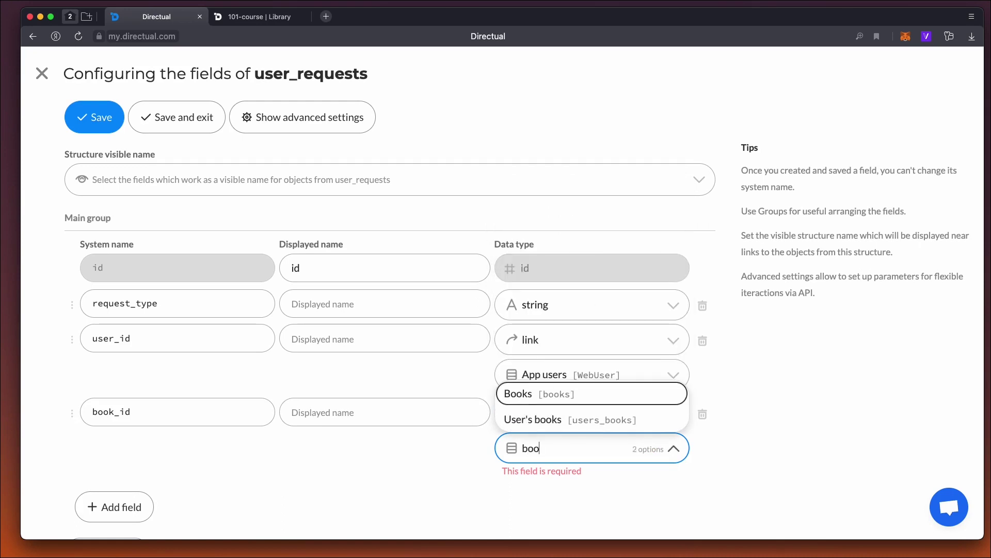
{"action": "key", "text": "Return"}
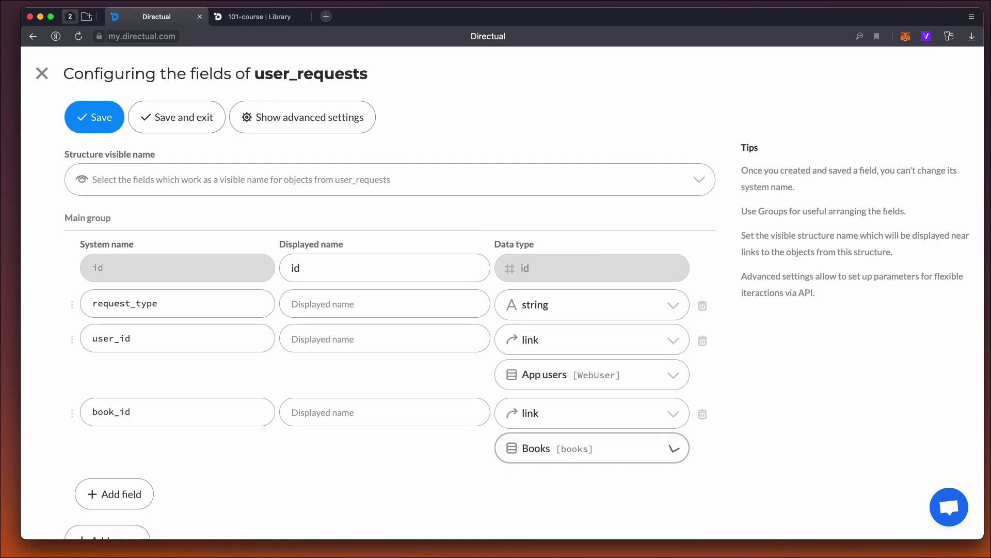
Add an author_id field of type link that points to the Authors structure, and save the field configuration
{"action": "scroll", "coordinate": [300, 484], "scroll_direction": "down", "scroll_amount": 1}
{"action": "left_click", "coordinate": [112, 468]}
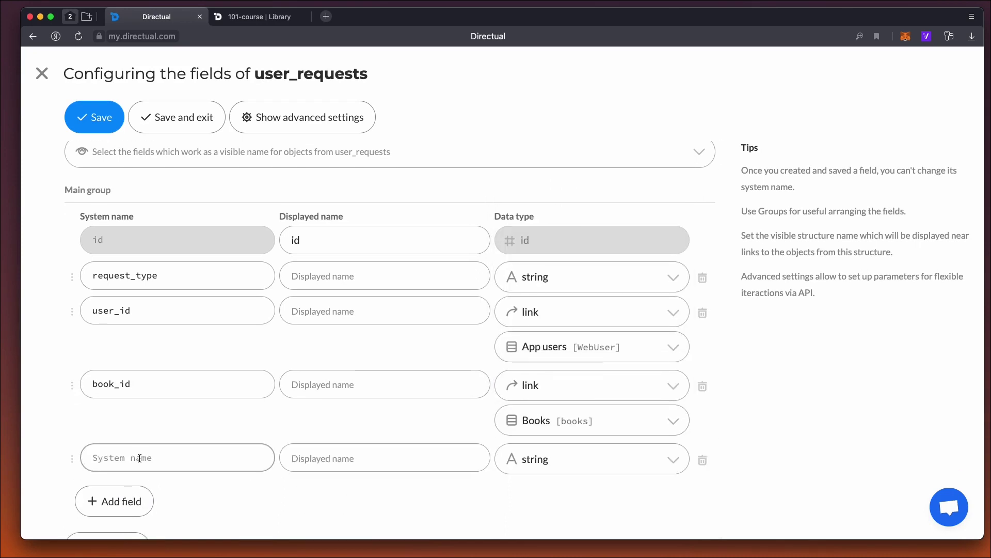
{"action": "type", "text": "auth"}
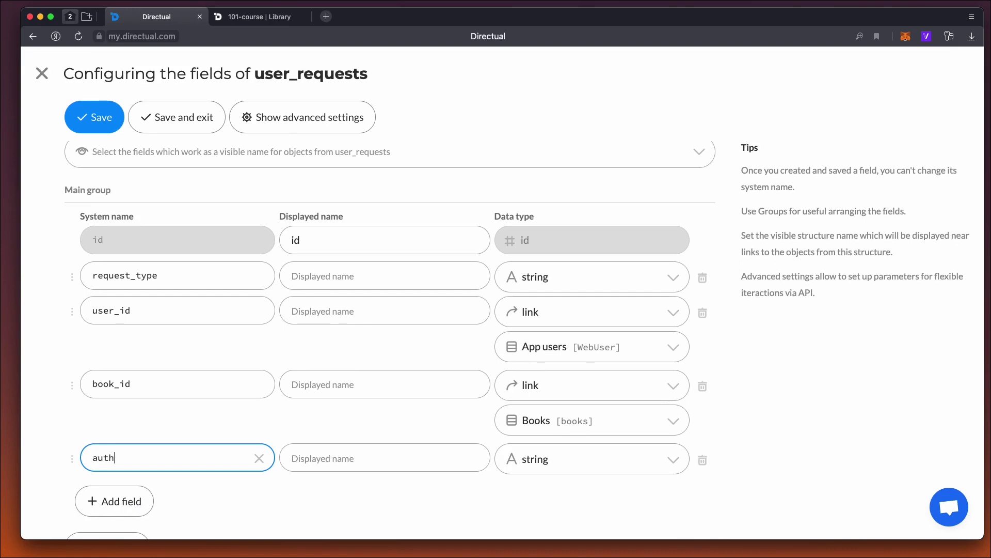
{"action": "left_click", "coordinate": [560, 463]}
{"action": "type", "text": "li"}
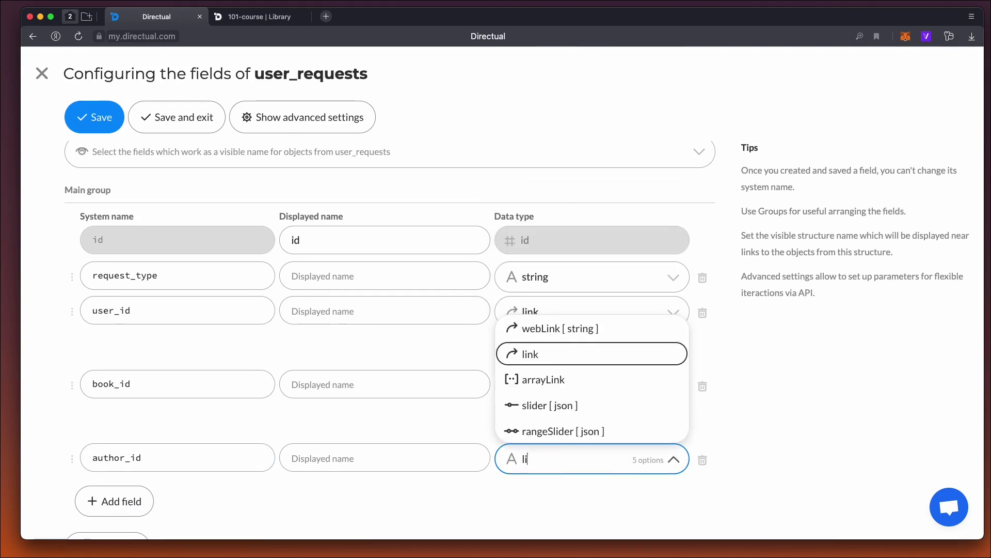
{"action": "key", "text": "Return"}
{"action": "key", "text": "Tab"}
{"action": "type", "text": "au"}
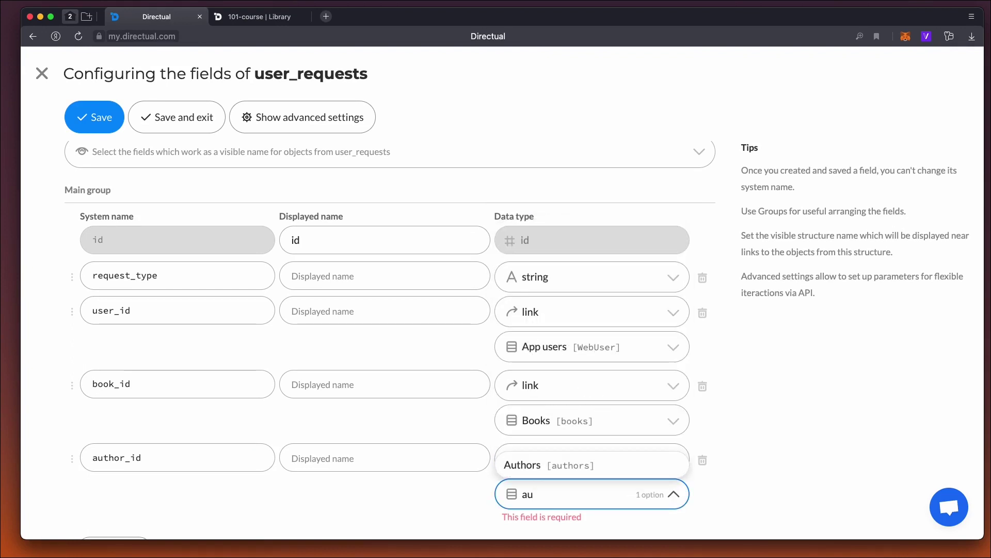
{"action": "key", "text": "Return"}
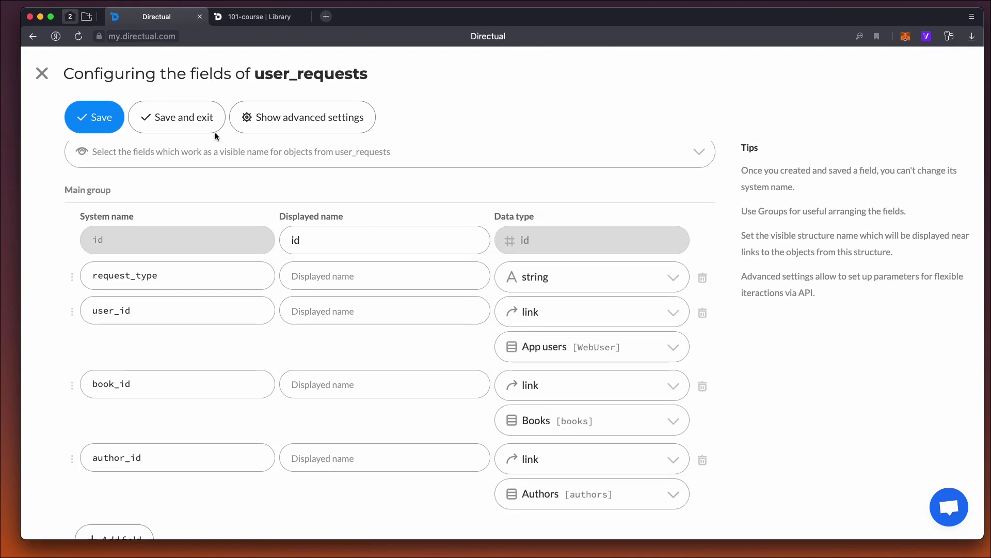
{"action": "left_click", "coordinate": [201, 124]}
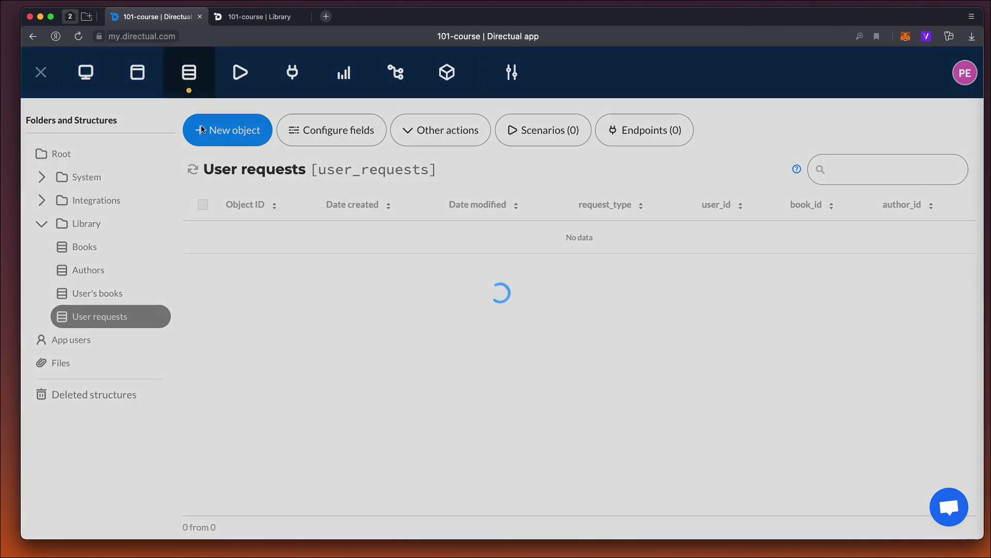
Create an API endpoint for user_requests with the method name userRequests and the description "Post user requests"
{"action": "left_click", "coordinate": [293, 73]}
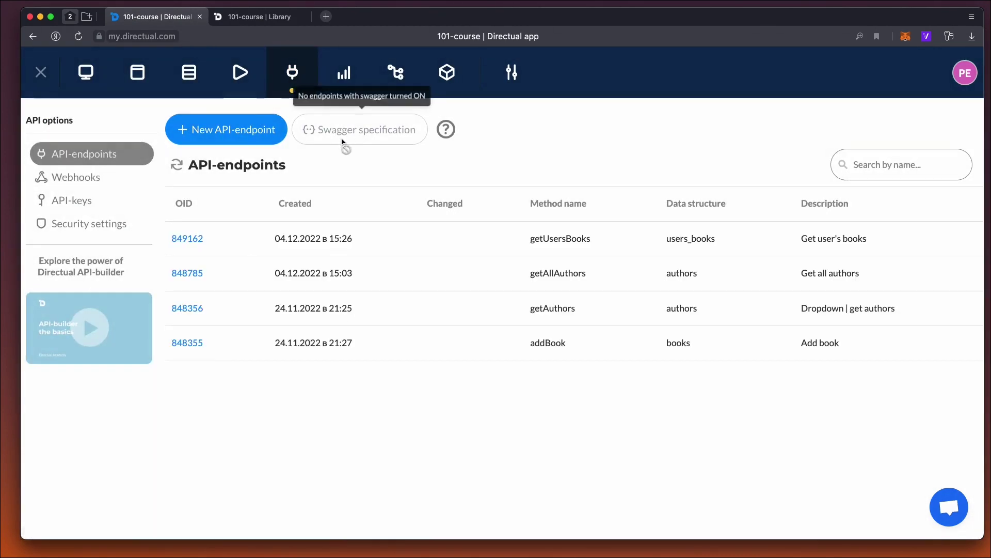
{"action": "left_click", "coordinate": [212, 129]}
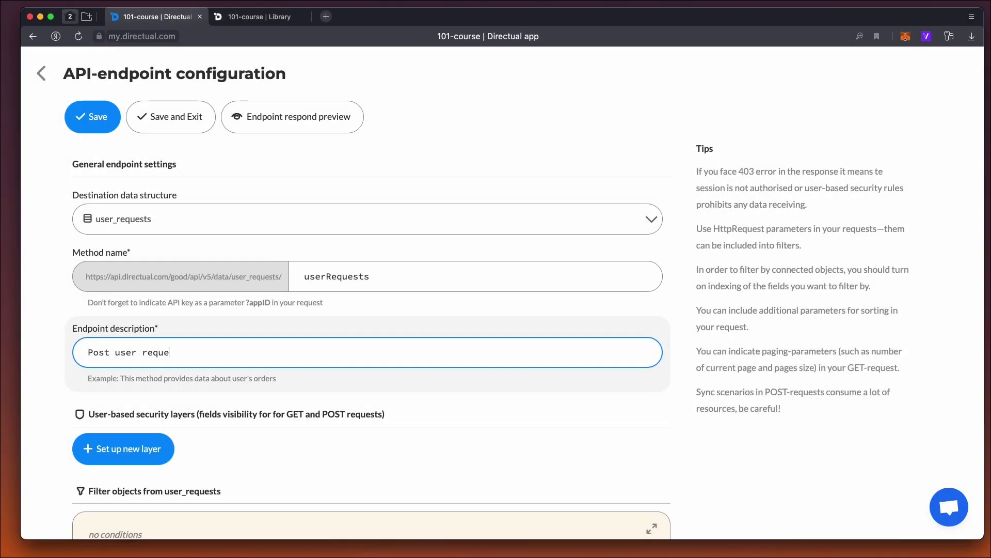
{"action": "scroll", "coordinate": [181, 340], "scroll_direction": "down", "scroll_amount": 3}
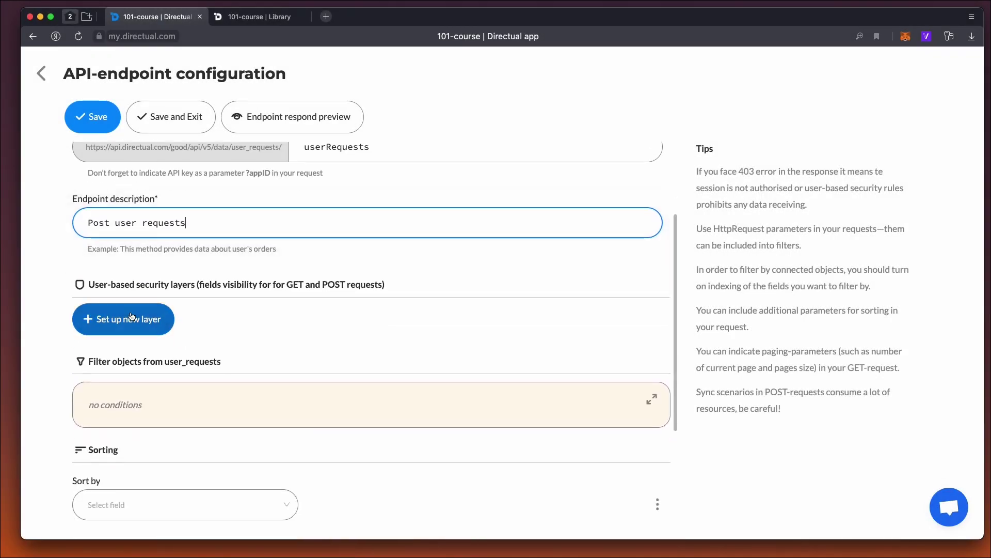
Set up a user-based security layer for the endpoint with id as its field for reading
{"action": "left_click", "coordinate": [168, 319]}
{"action": "scroll", "coordinate": [187, 308], "scroll_direction": "down", "scroll_amount": 5}
{"action": "left_click", "coordinate": [113, 302]}
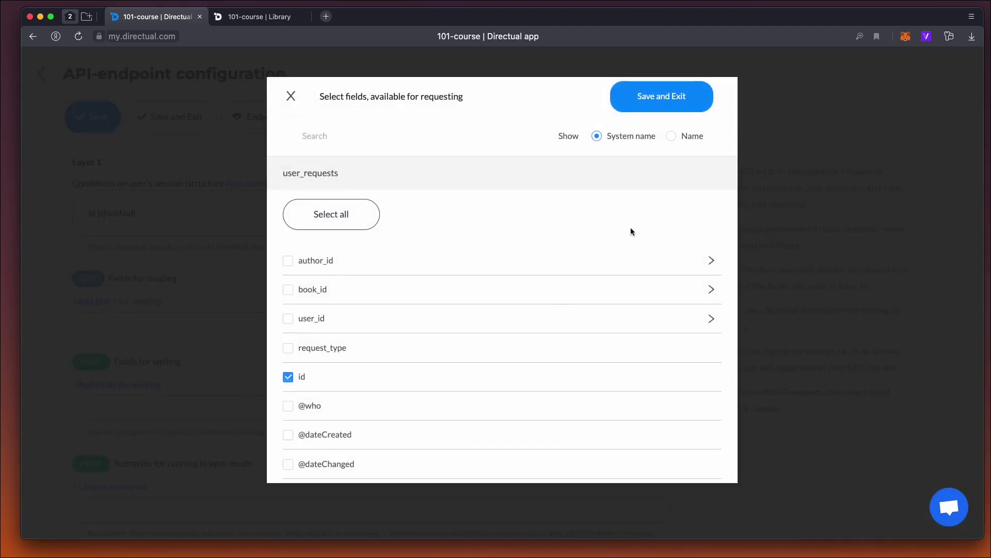
{"action": "left_click", "coordinate": [669, 99]}
Make request_type, user_id, book_id and author_id the endpoint's fields for writing
{"action": "left_click", "coordinate": [119, 388]}
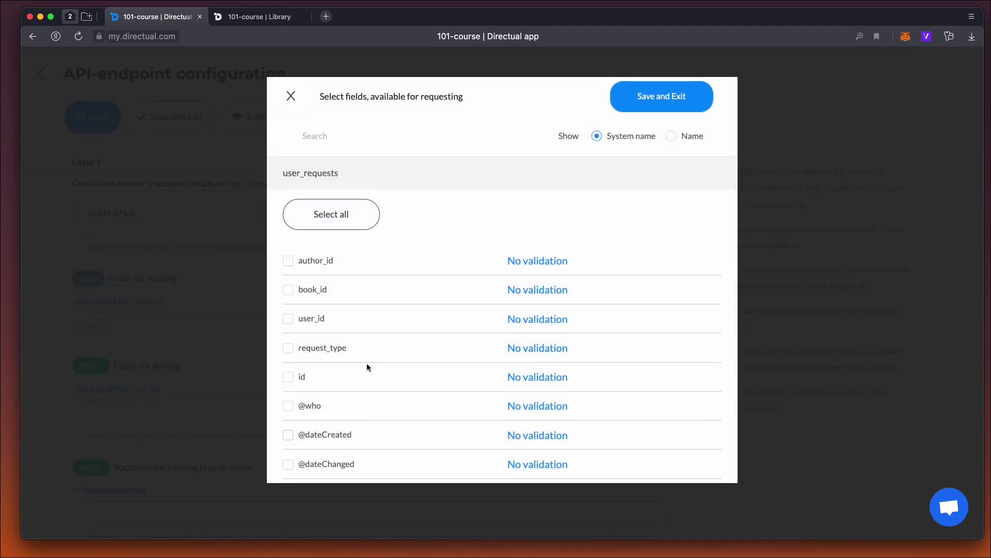
{"action": "left_click", "coordinate": [311, 352]}
{"action": "scroll", "coordinate": [446, 325], "scroll_direction": "down", "scroll_amount": 2}
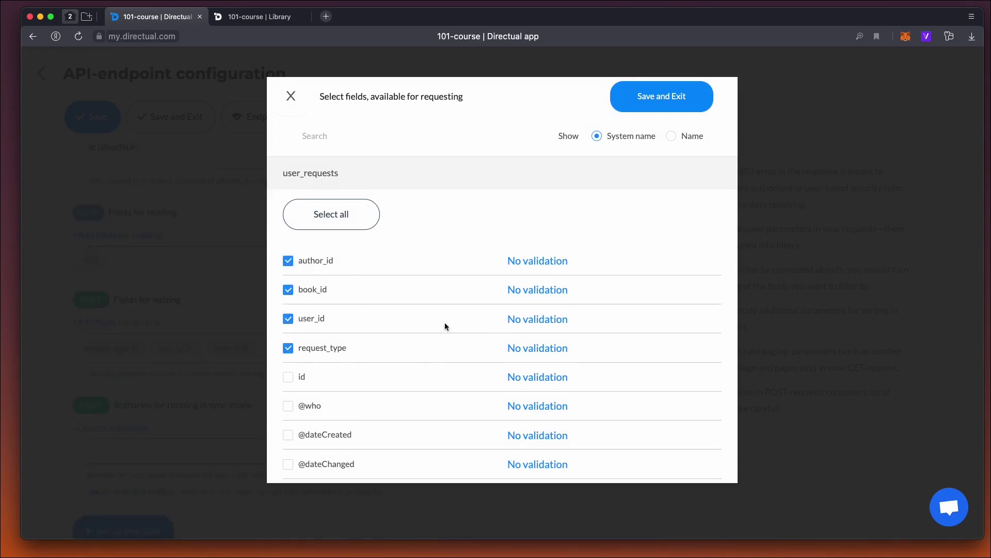
Add a write validation requiring user_id to equal {{id}}, and save the userRequests endpoint
{"action": "left_click", "coordinate": [545, 321]}
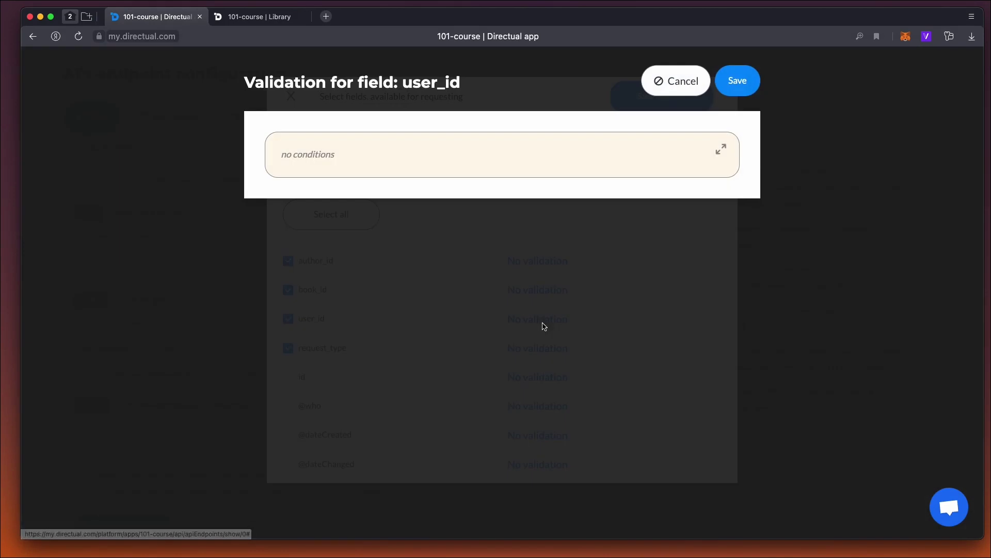
{"action": "left_click", "coordinate": [721, 150]}
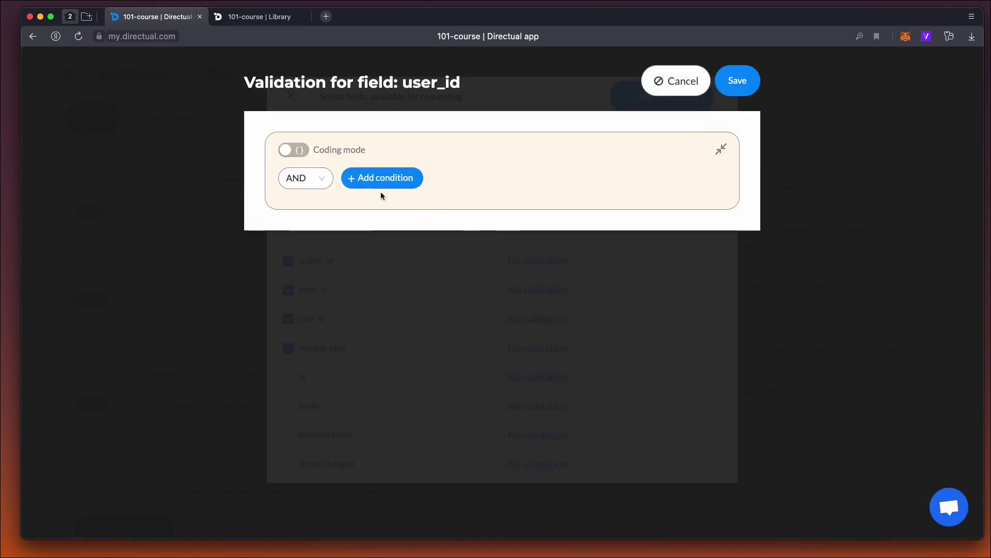
{"action": "left_click", "coordinate": [373, 178]}
{"action": "left_click", "coordinate": [326, 298]}
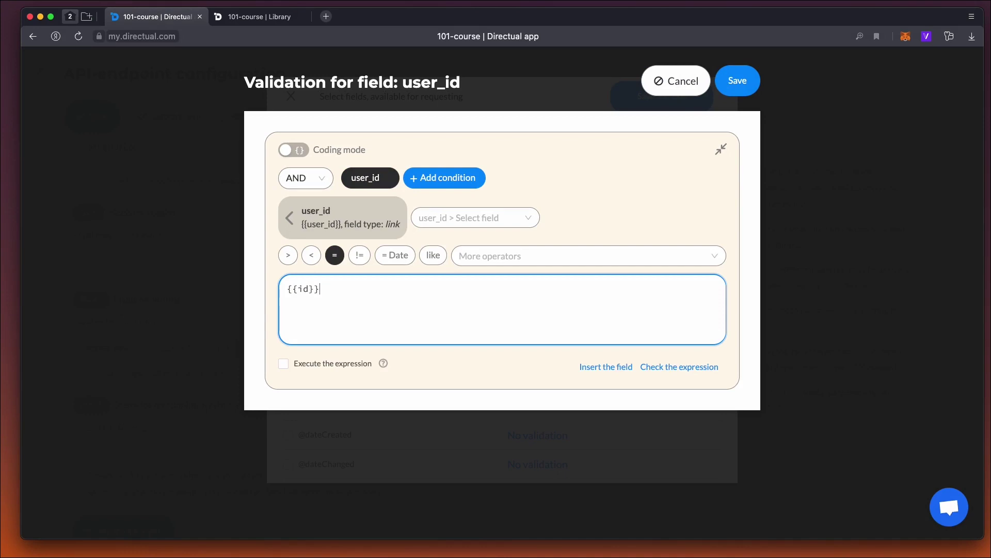
{"action": "left_click", "coordinate": [744, 86]}
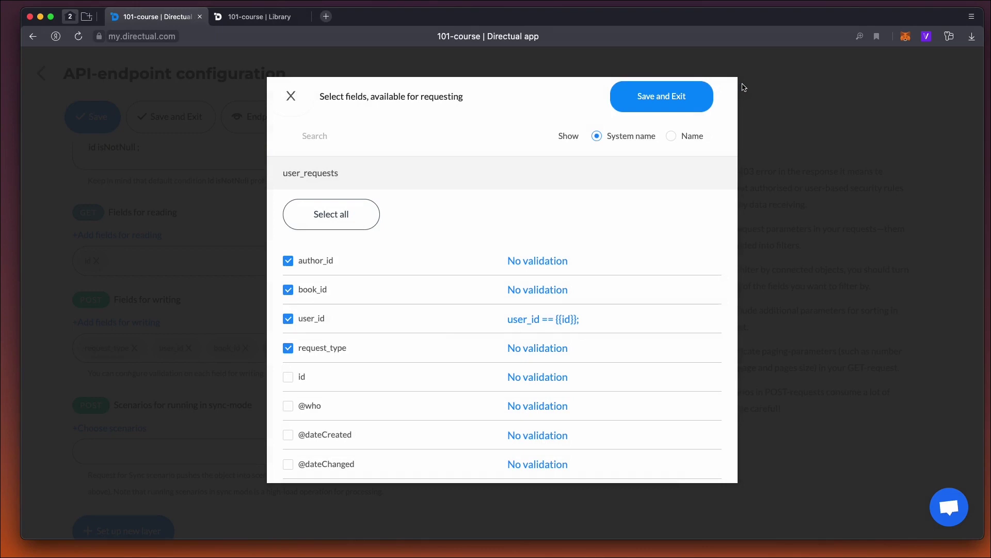
{"action": "left_click", "coordinate": [650, 98]}
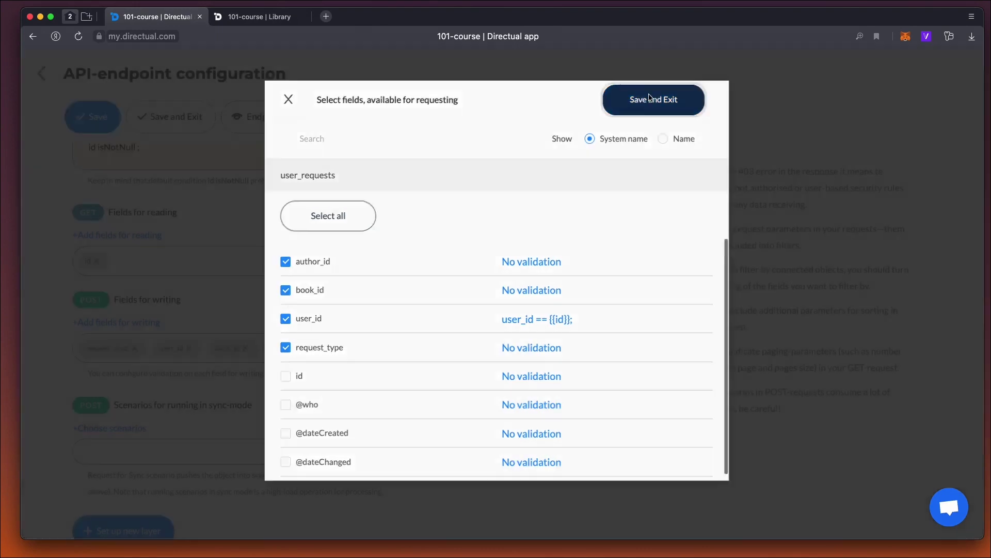
{"action": "left_click", "coordinate": [179, 121]}
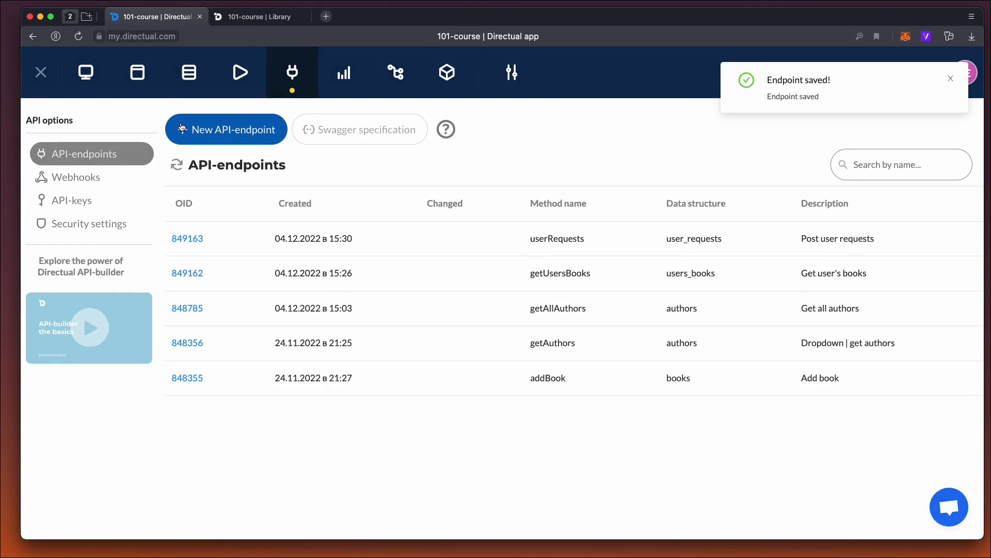
Set userRequests as the additional API endpoint of the Add book to my shelf action in the Library page's cards view
{"action": "left_click", "coordinate": [136, 77]}
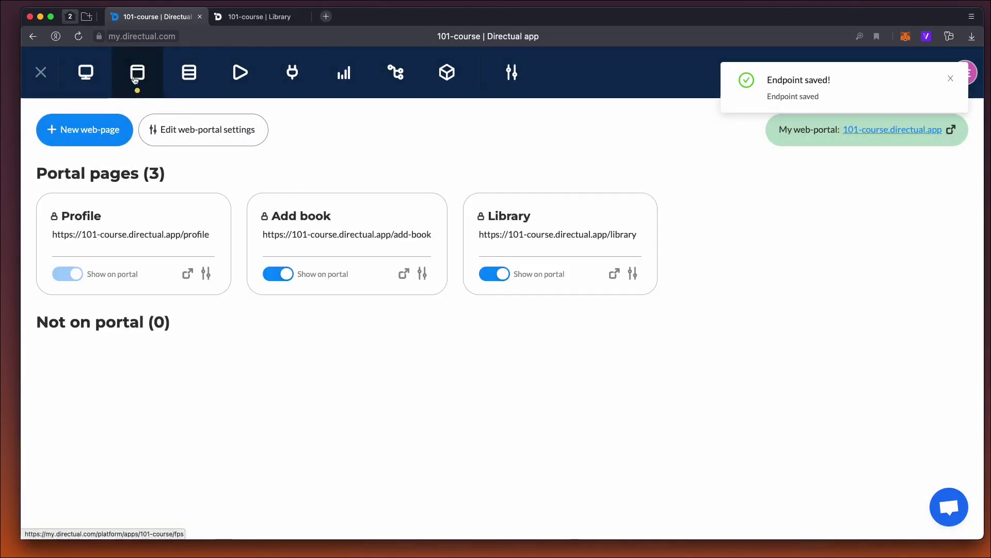
{"action": "left_click", "coordinate": [520, 228]}
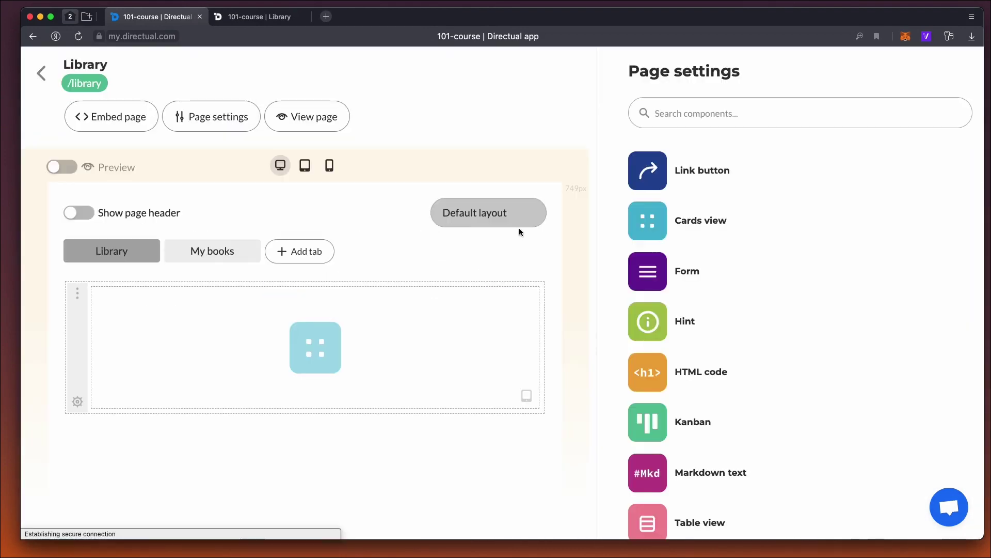
{"action": "left_click", "coordinate": [349, 341]}
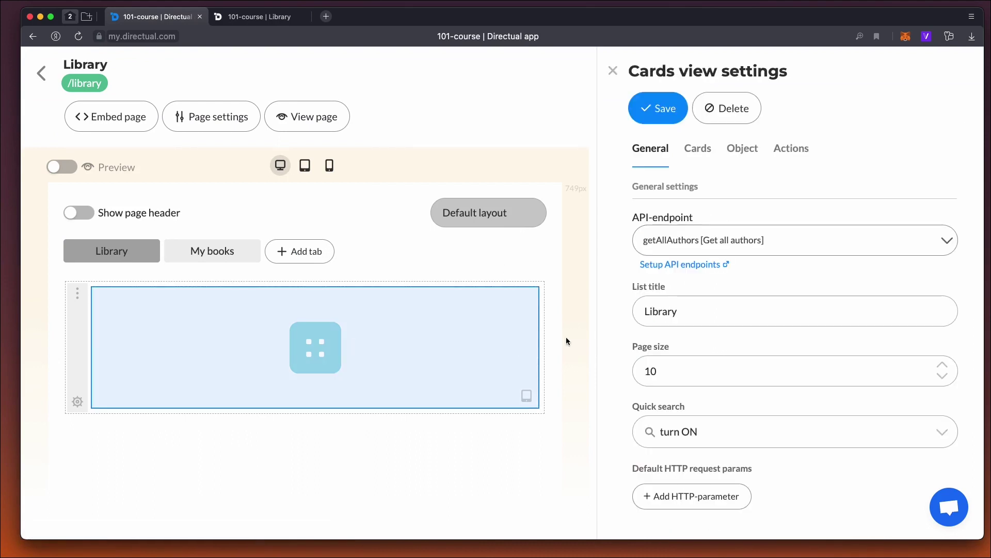
{"action": "left_click", "coordinate": [797, 151]}
{"action": "left_click", "coordinate": [644, 228]}
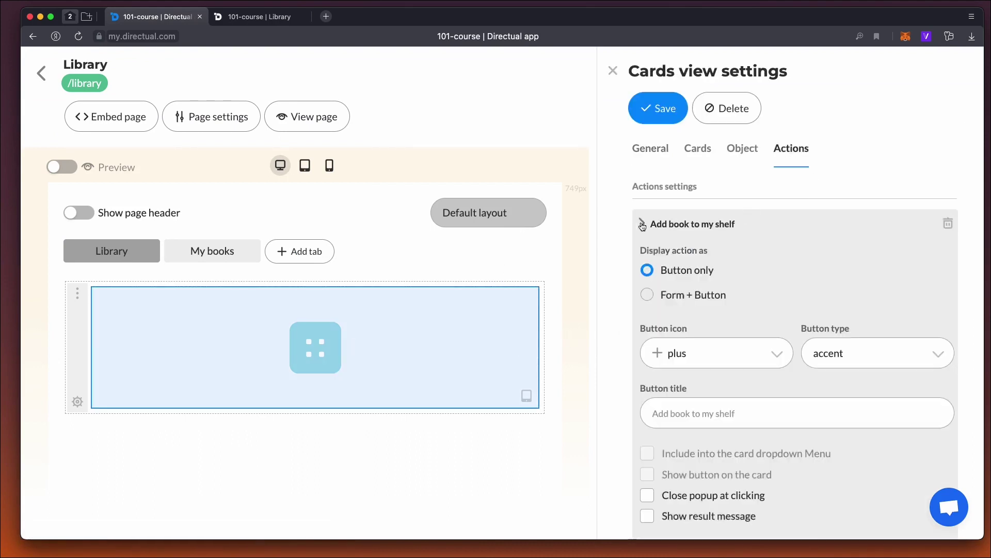
{"action": "scroll", "coordinate": [695, 231], "scroll_direction": "down", "scroll_amount": 7}
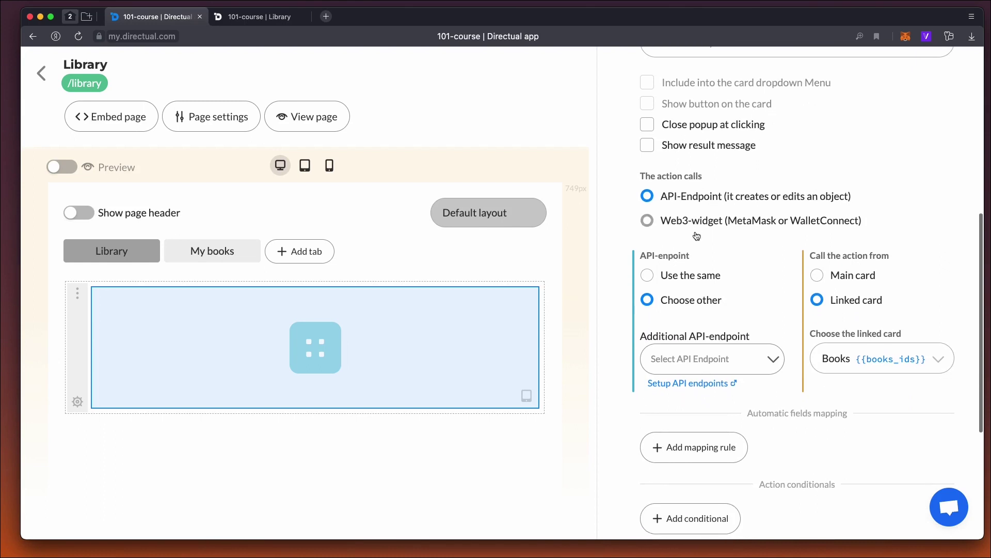
{"action": "scroll", "coordinate": [695, 234], "scroll_direction": "down", "scroll_amount": 2}
{"action": "left_click", "coordinate": [699, 325]}
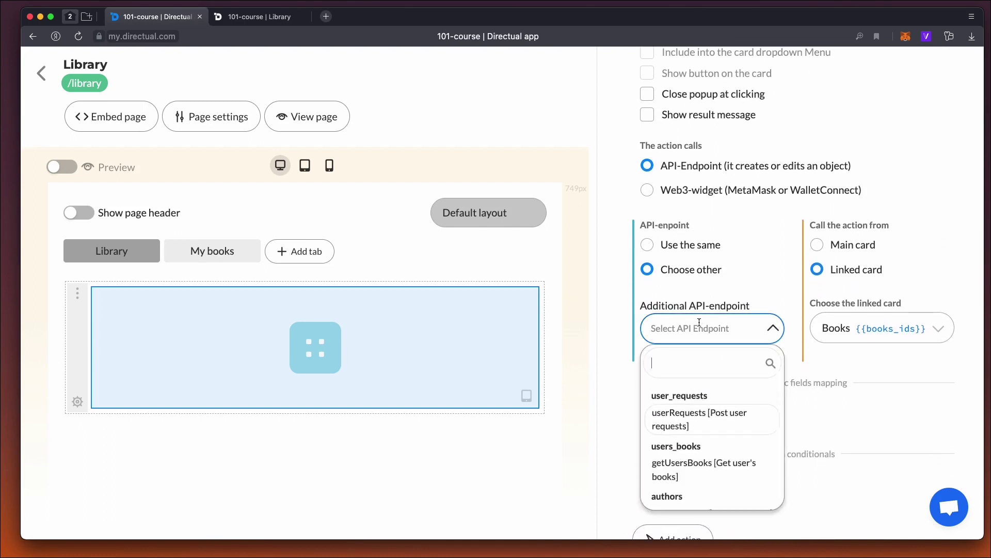
{"action": "left_click", "coordinate": [697, 418]}
Add a mapping rule that fills book_id with the linked card's id
{"action": "scroll", "coordinate": [724, 368], "scroll_direction": "down", "scroll_amount": 5}
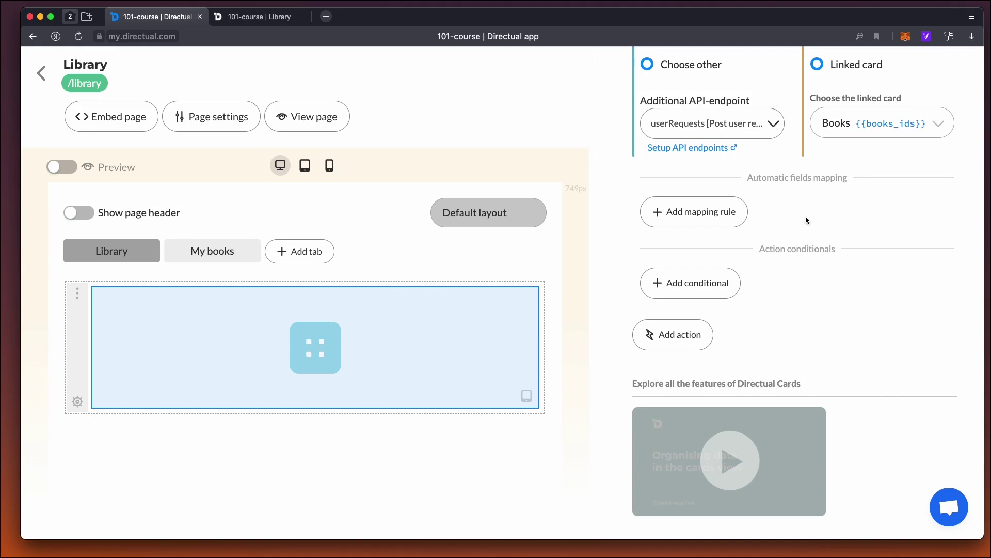
{"action": "left_click", "coordinate": [695, 213]}
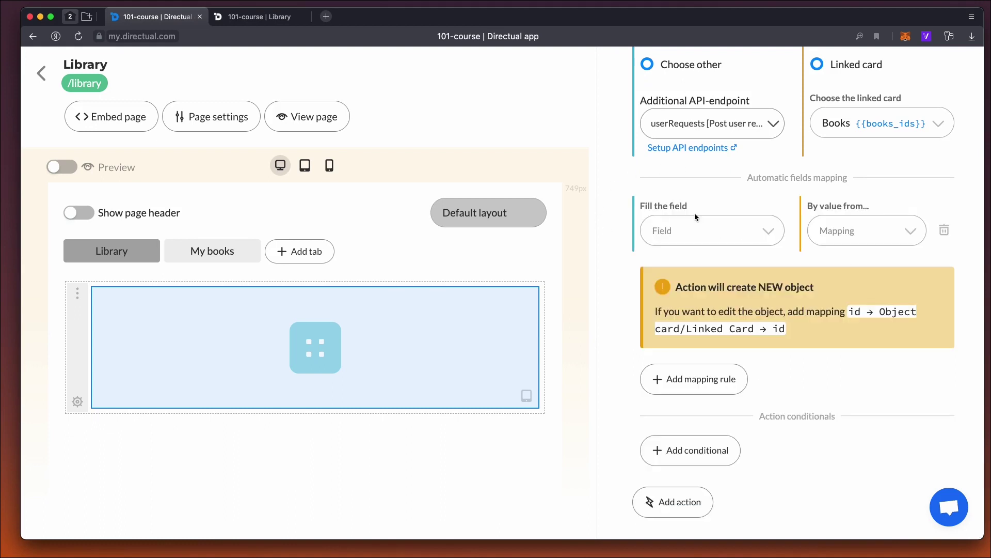
{"action": "left_click", "coordinate": [695, 231]}
{"action": "left_click", "coordinate": [682, 285]}
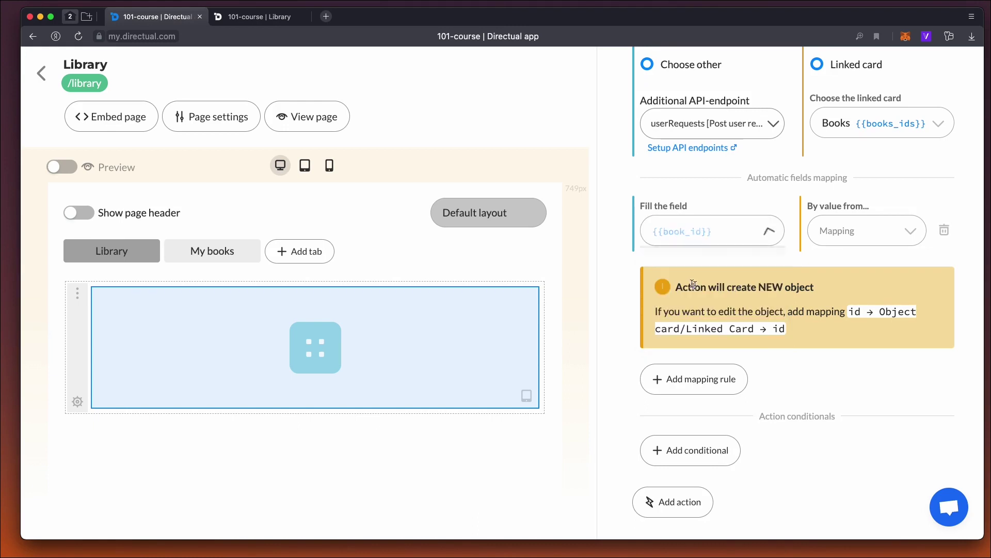
{"action": "left_click", "coordinate": [853, 235]}
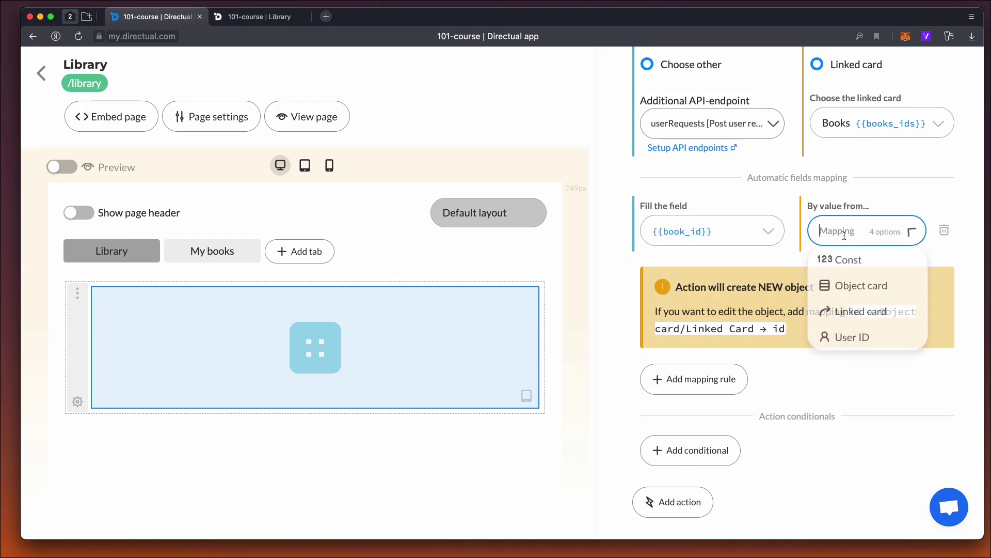
{"action": "left_click", "coordinate": [849, 312]}
{"action": "left_click", "coordinate": [853, 268]}
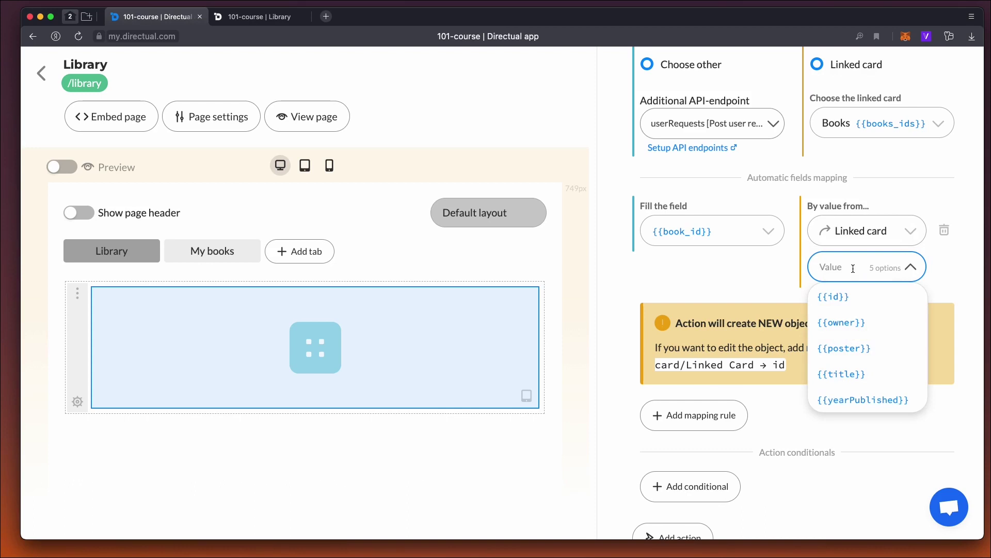
{"action": "left_click", "coordinate": [843, 299]}
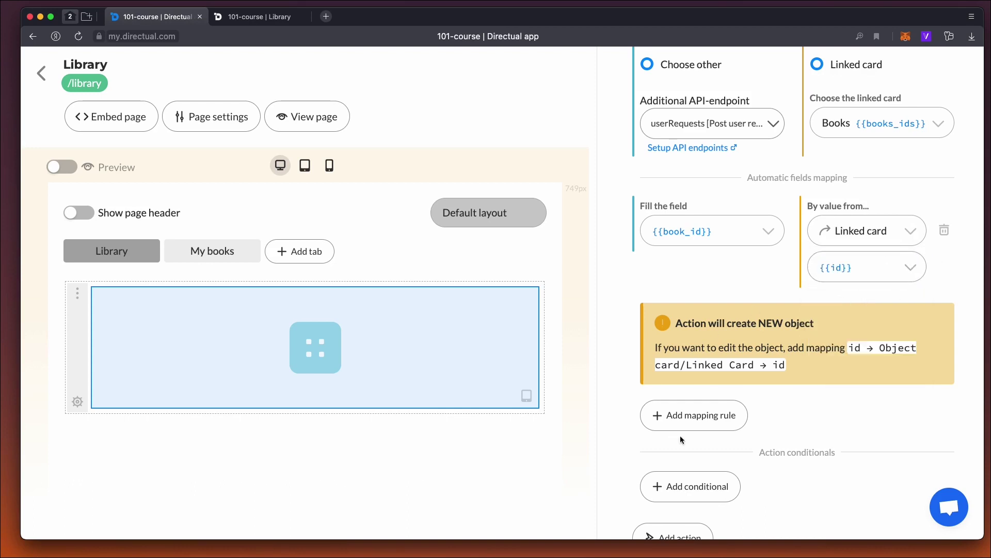
Add a mapping rule that fills author_id with the object card's id
{"action": "left_click", "coordinate": [687, 416]}
{"action": "left_click", "coordinate": [692, 319]}
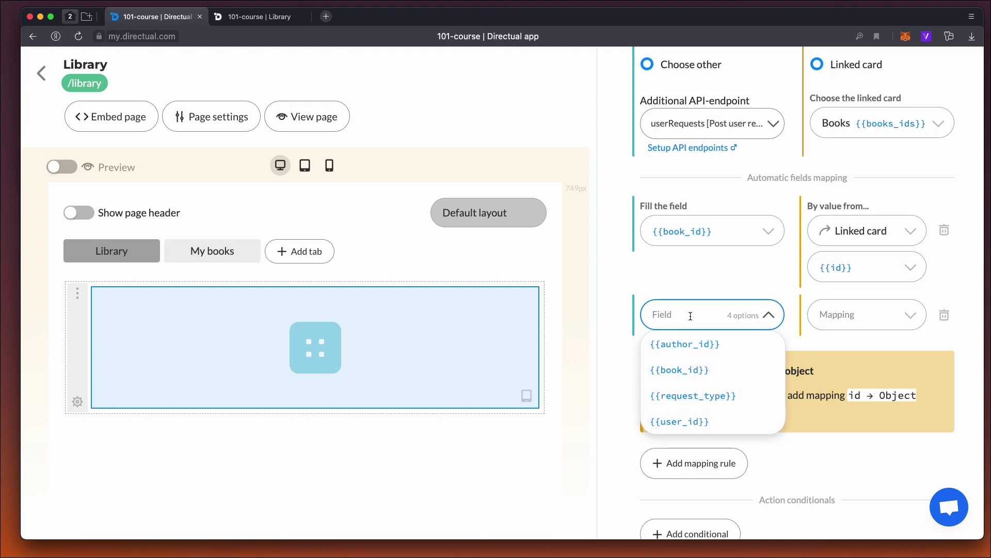
{"action": "left_click", "coordinate": [687, 344]}
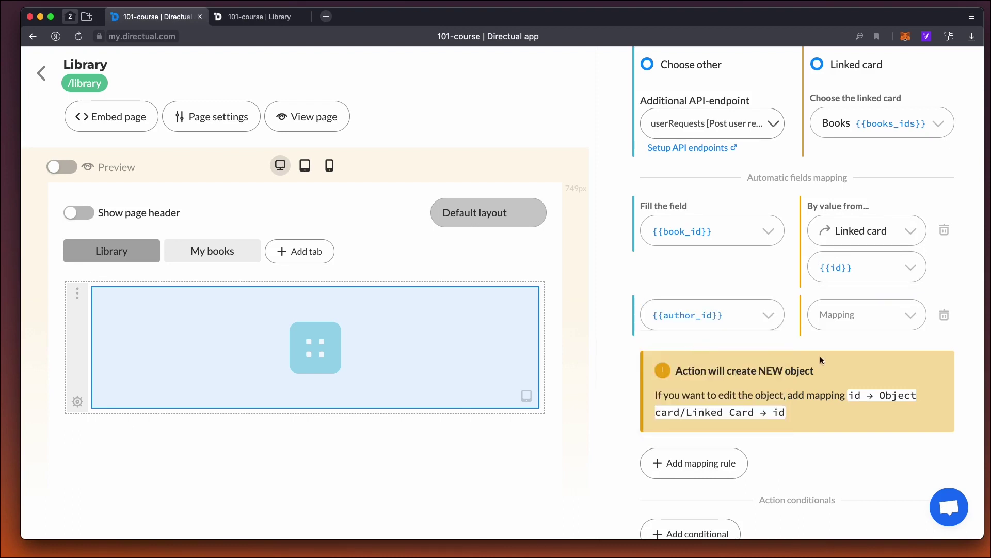
{"action": "left_click", "coordinate": [857, 321]}
{"action": "left_click", "coordinate": [858, 367]}
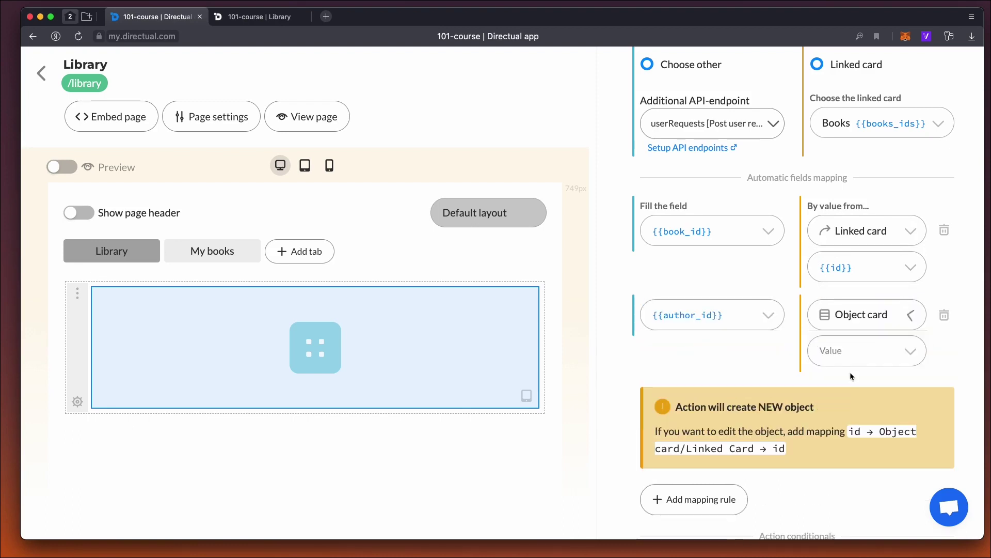
{"action": "left_click", "coordinate": [855, 349]}
{"action": "scroll", "coordinate": [851, 424], "scroll_direction": "down", "scroll_amount": 2}
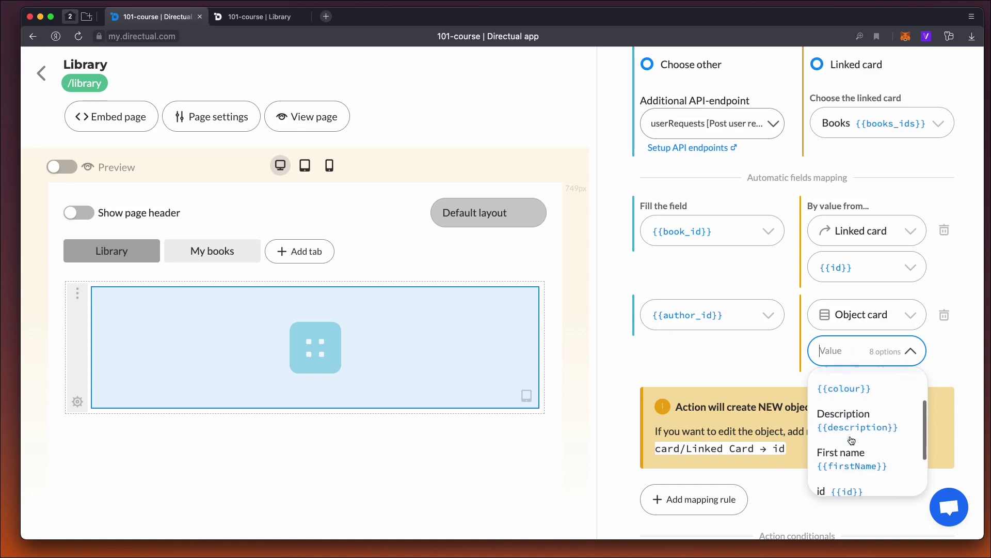
{"action": "type", "text": "id"}
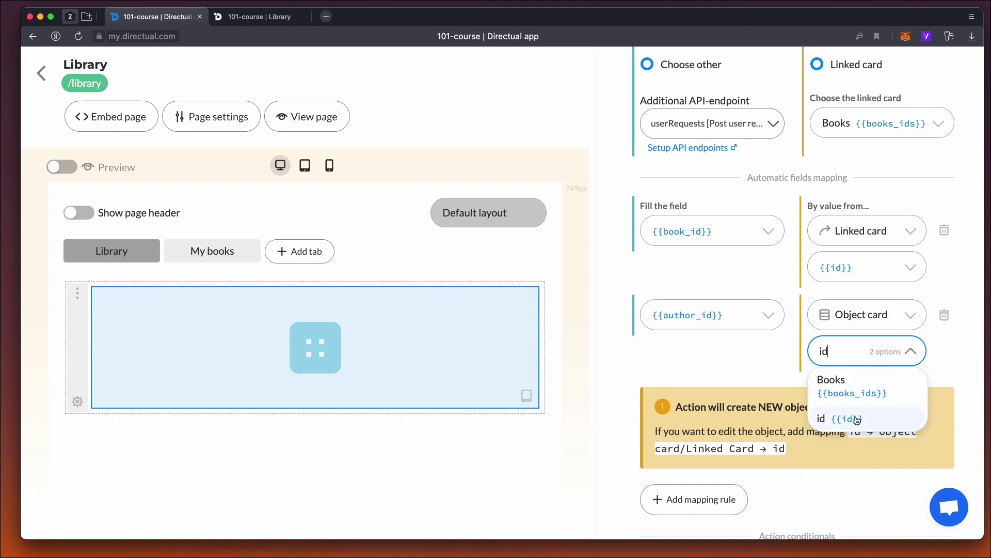
{"action": "left_click", "coordinate": [839, 418]}
Add a mapping rule that fills request_type with the constant add_users_book
{"action": "left_click", "coordinate": [700, 499]}
{"action": "scroll", "coordinate": [701, 378], "scroll_direction": "down", "scroll_amount": 3}
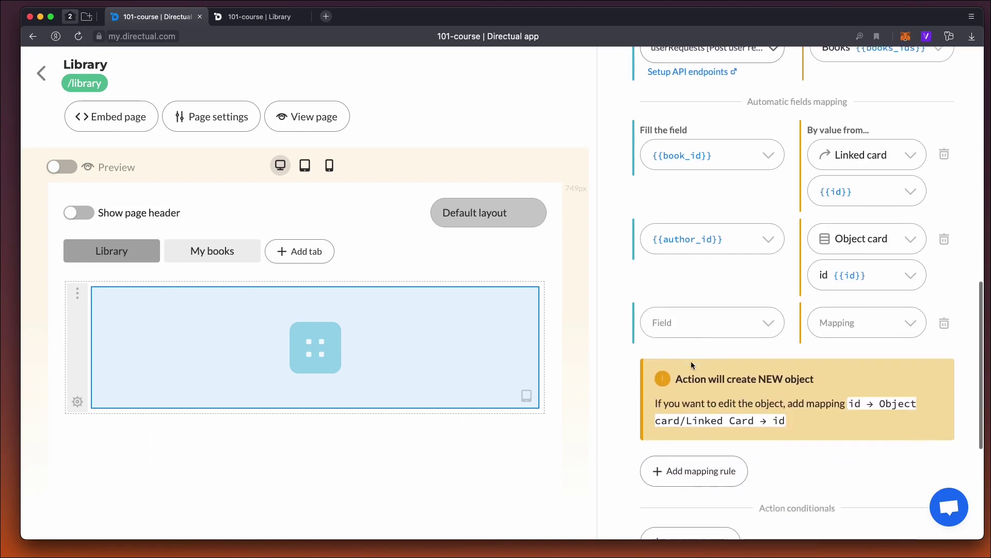
{"action": "left_click", "coordinate": [687, 301]}
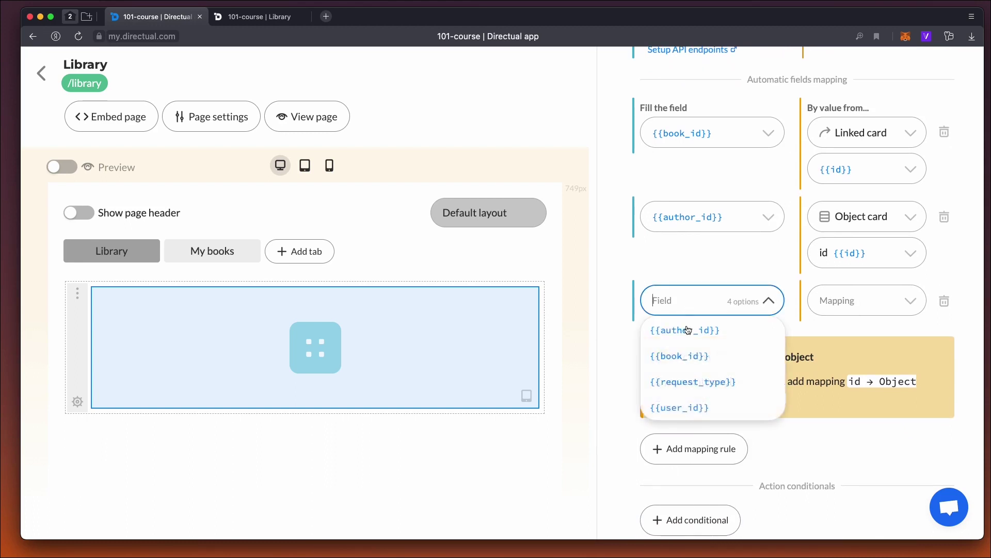
{"action": "left_click", "coordinate": [692, 382]}
{"action": "left_click", "coordinate": [849, 310]}
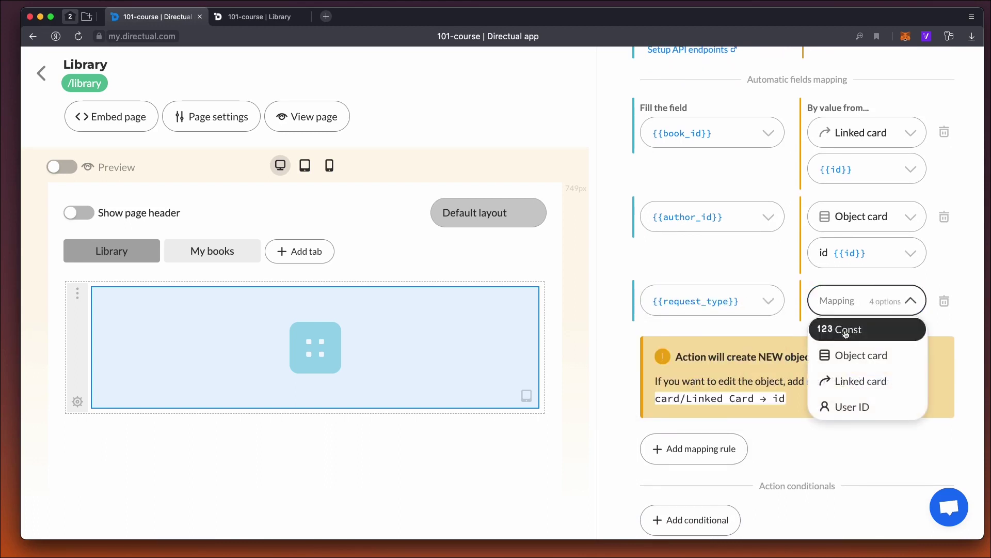
{"action": "left_click", "coordinate": [847, 329]}
{"action": "left_click", "coordinate": [857, 336]}
{"action": "type", "text": "add_users_book"}
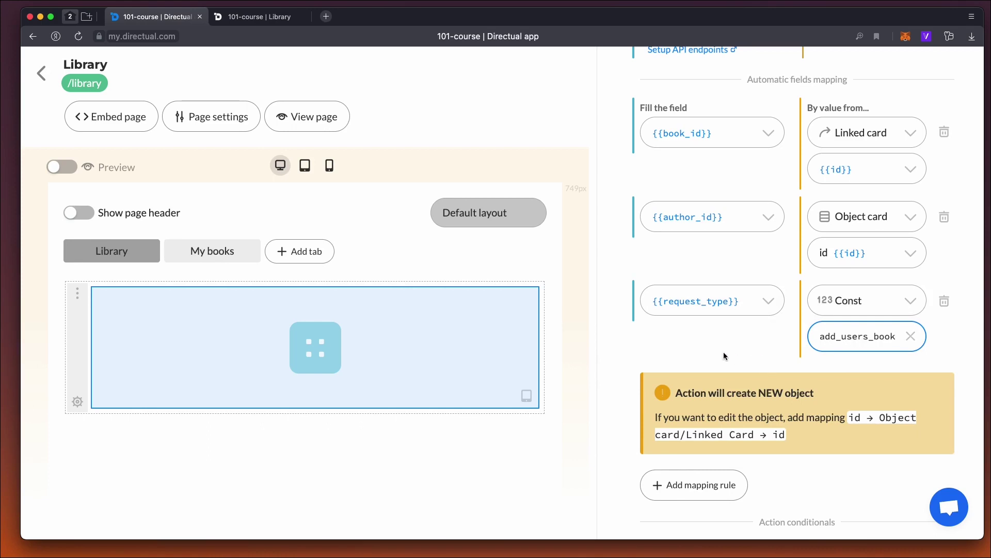
{"action": "left_click", "coordinate": [725, 356]}
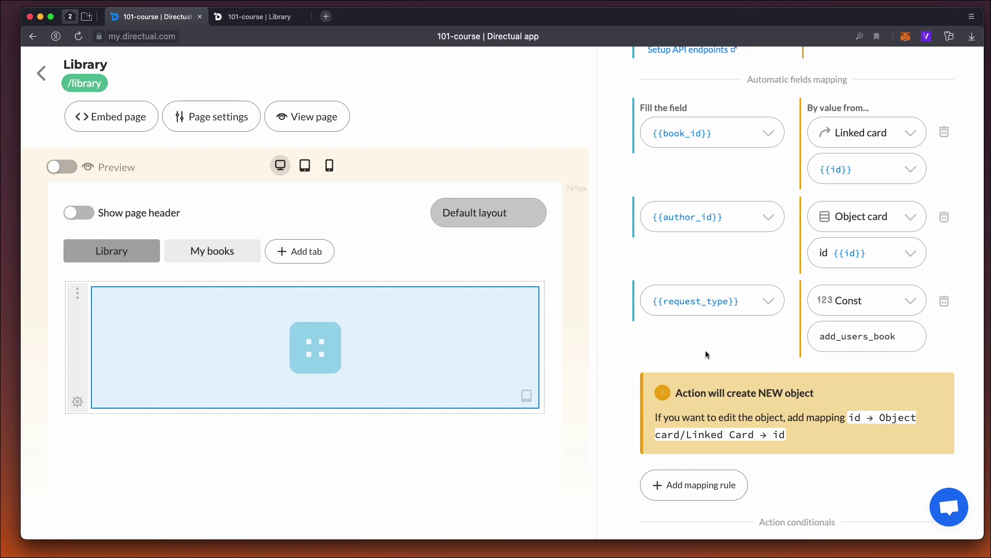
Add a mapping rule that fills user_id with the User ID, and save the cards view settings
{"action": "left_click", "coordinate": [707, 482]}
{"action": "left_click", "coordinate": [695, 387]}
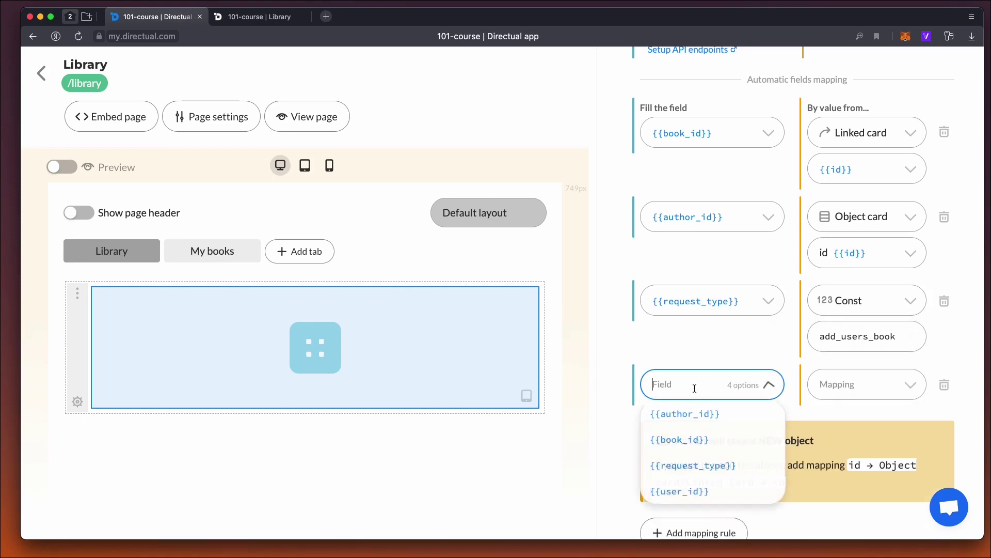
{"action": "left_click", "coordinate": [699, 488]}
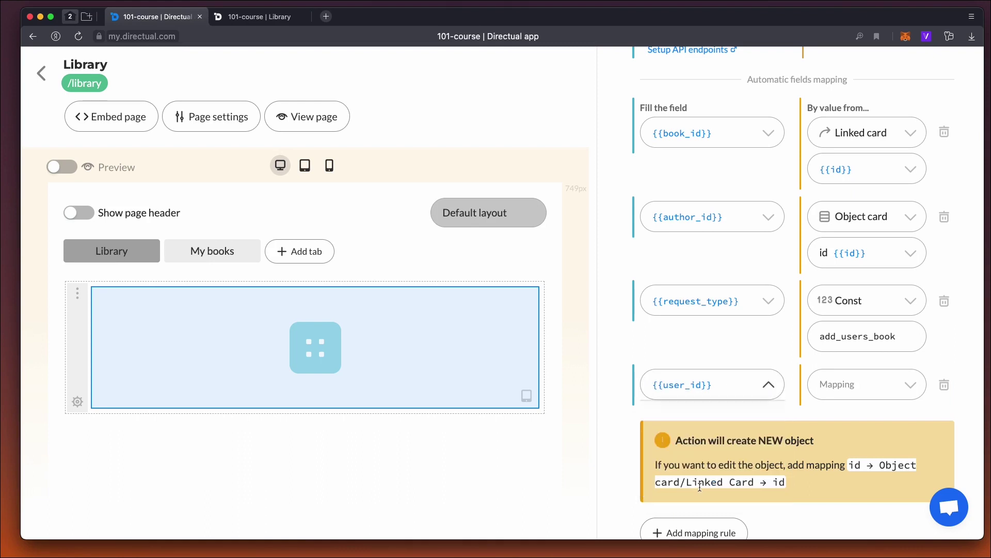
{"action": "left_click", "coordinate": [880, 384]}
{"action": "left_click", "coordinate": [850, 493]}
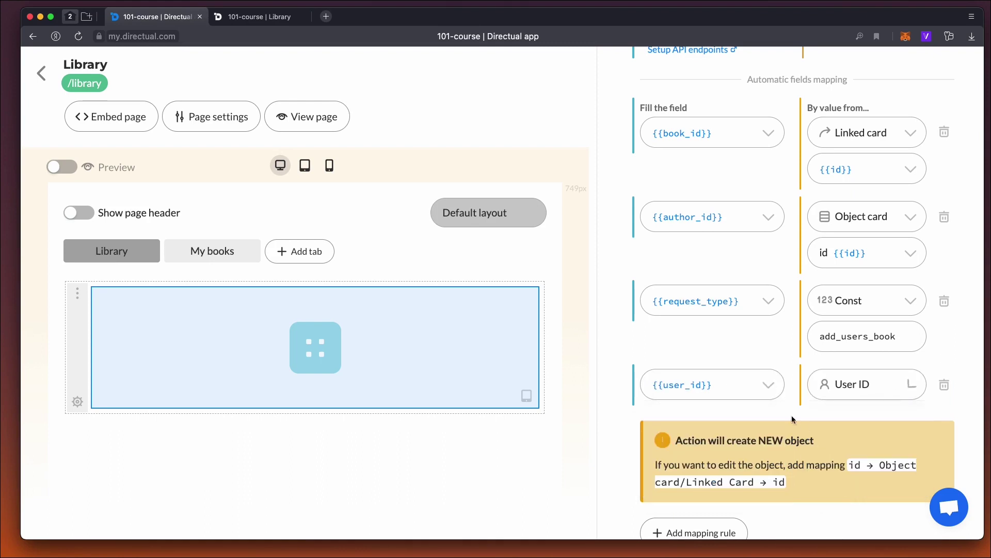
{"action": "scroll", "coordinate": [772, 416], "scroll_direction": "down", "scroll_amount": 4}
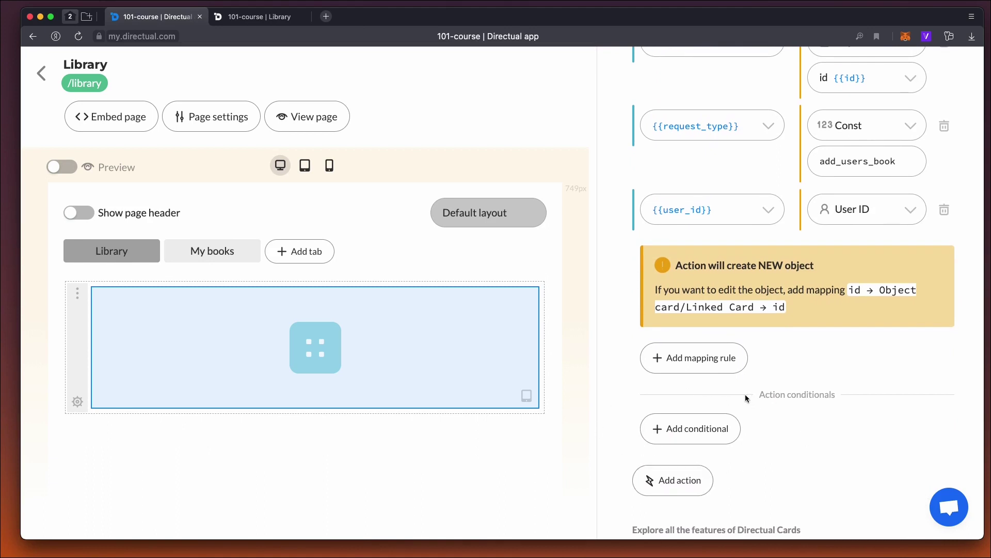
{"action": "scroll", "coordinate": [745, 395], "scroll_direction": "up", "scroll_amount": 10}
{"action": "scroll", "coordinate": [666, 183], "scroll_direction": "up", "scroll_amount": 7}
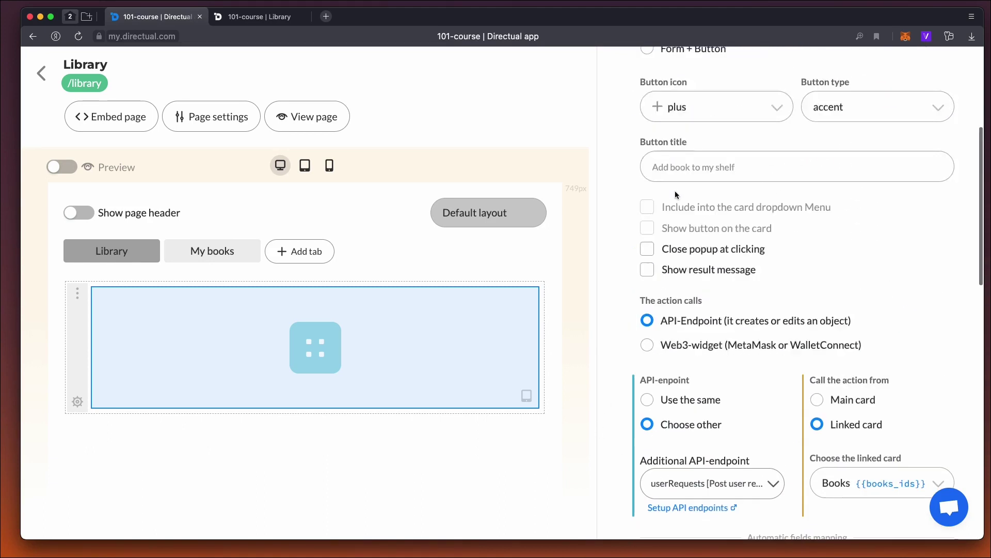
{"action": "left_click", "coordinate": [640, 123]}
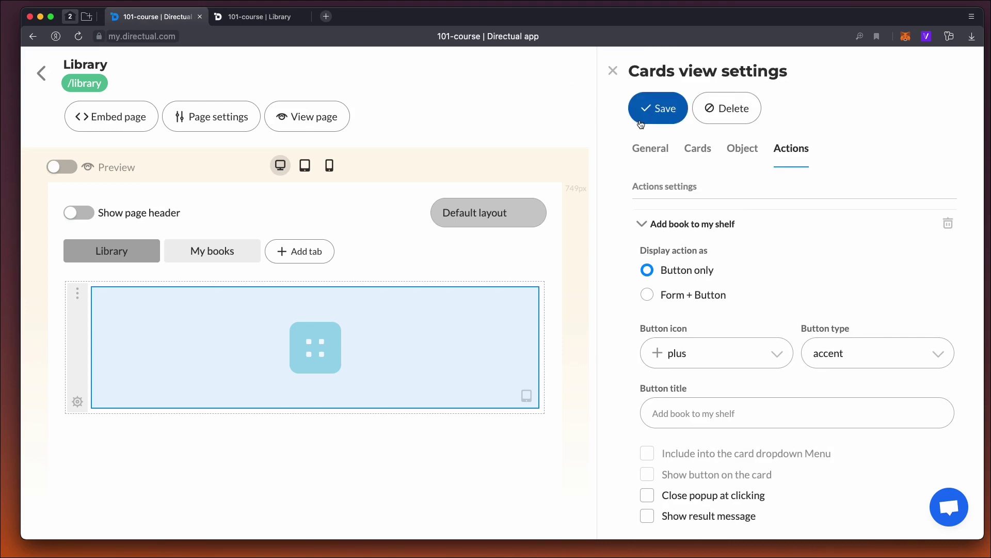
On the published Library page, add Alexander Pushkin's book Captain's daughter to the shelf, and return to the author list
{"action": "left_click", "coordinate": [258, 16]}
{"action": "left_click", "coordinate": [489, 325]}
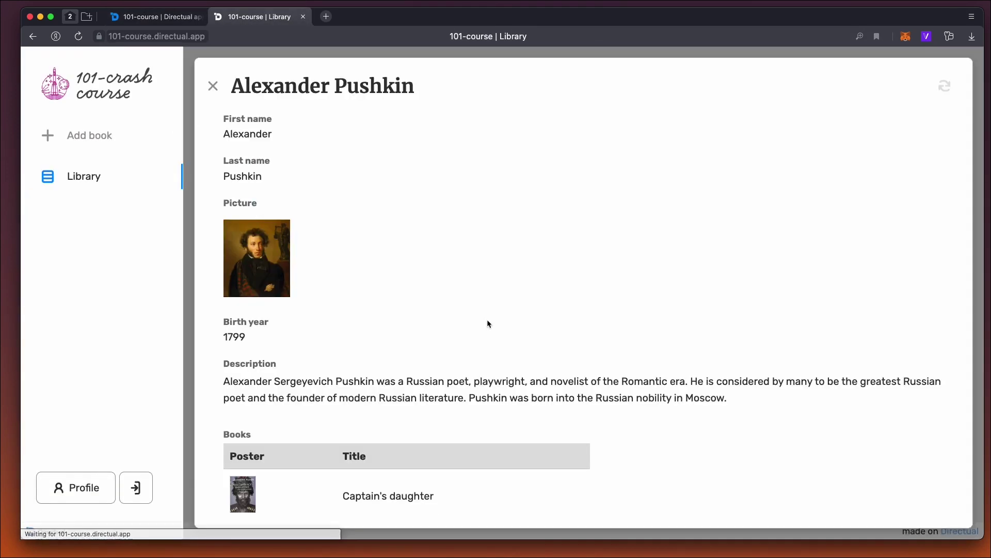
{"action": "scroll", "coordinate": [369, 296], "scroll_direction": "down", "scroll_amount": 3}
{"action": "left_click", "coordinate": [460, 418]}
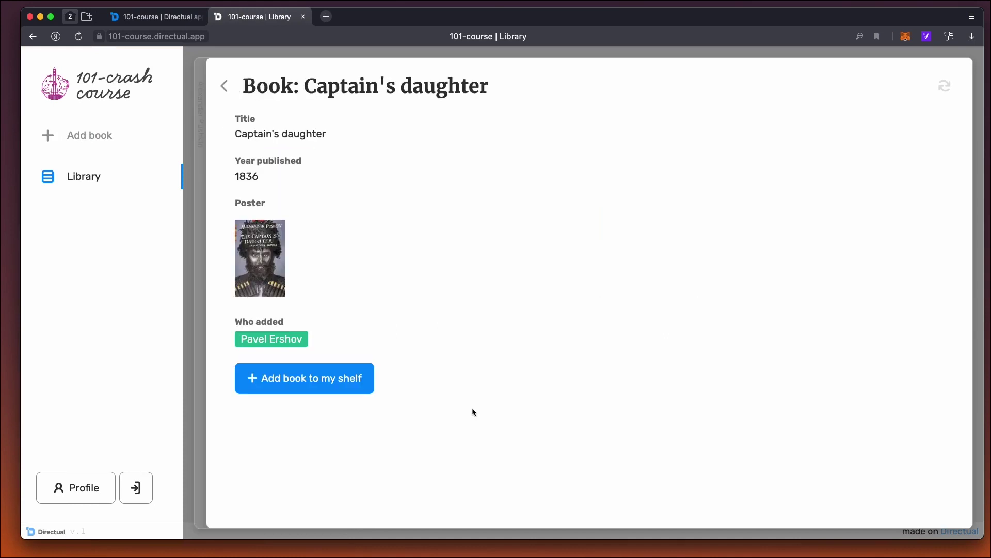
{"action": "left_click", "coordinate": [321, 389]}
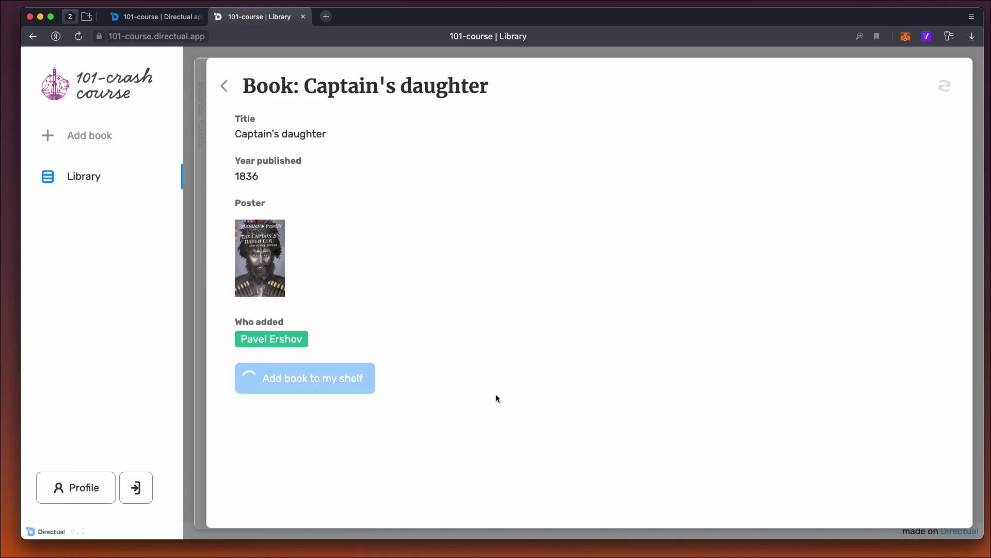
{"action": "left_click", "coordinate": [226, 89]}
{"action": "left_click", "coordinate": [212, 88]}
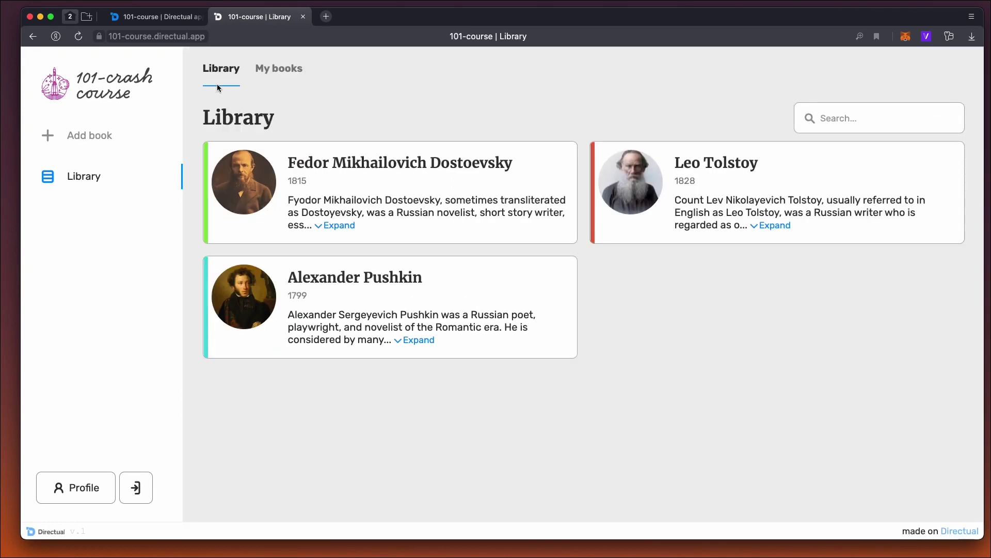
Enable a result message on the Add book to my shelf action reading "The book has been added to your library", and save the settings
{"action": "left_click", "coordinate": [166, 21]}
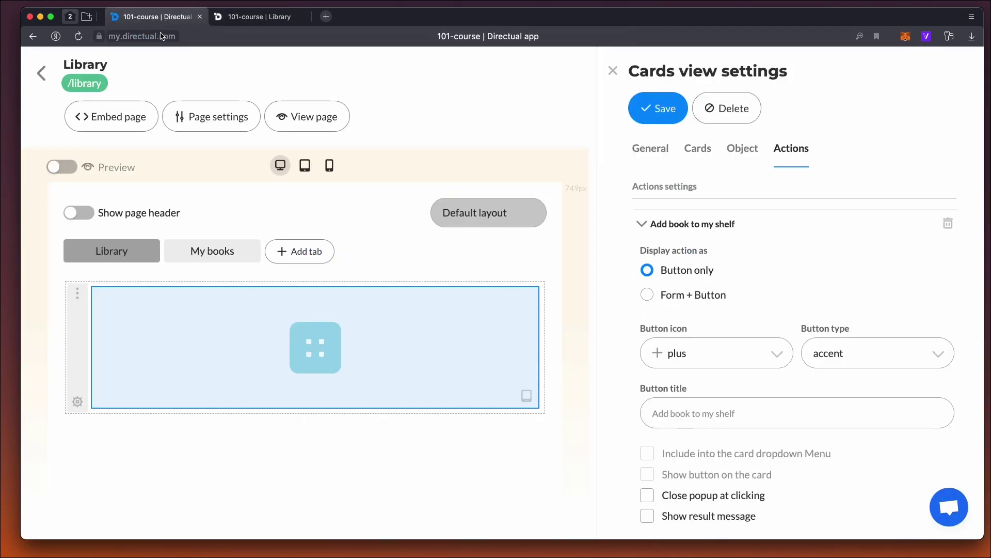
{"action": "scroll", "coordinate": [706, 239], "scroll_direction": "down", "scroll_amount": 8}
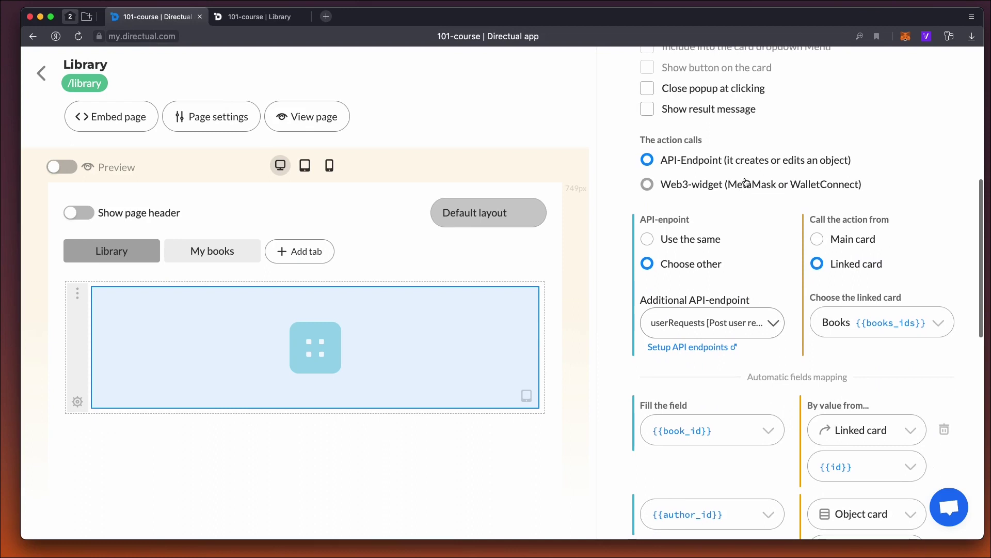
{"action": "left_click", "coordinate": [688, 110]}
{"action": "left_click", "coordinate": [733, 155]}
{"action": "type", "text": "The "}
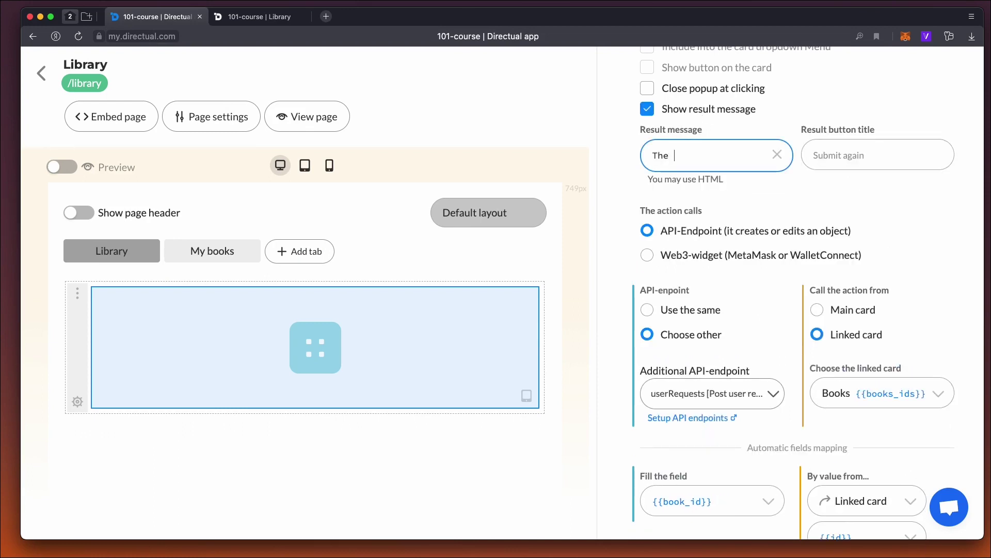
{"action": "type", "text": "book has been added to your library"}
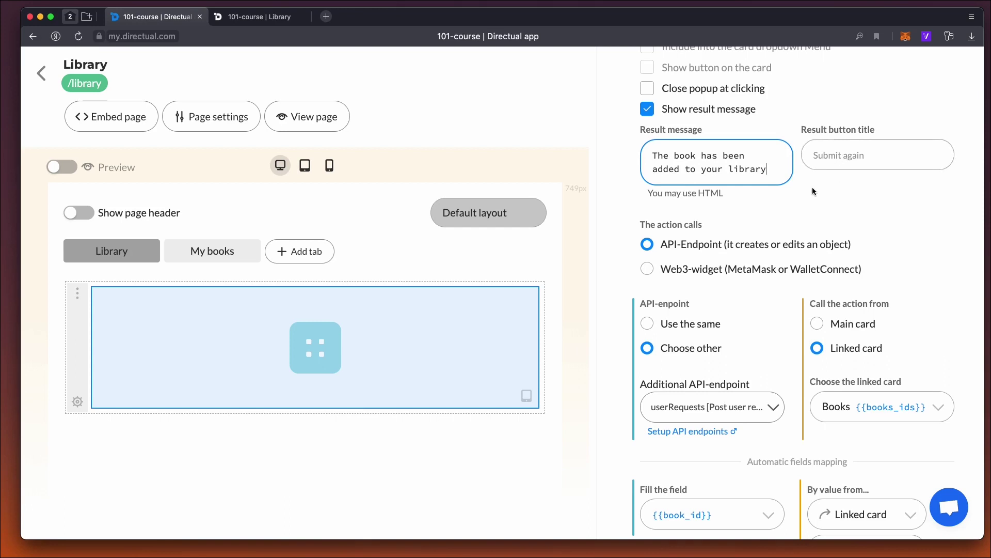
{"action": "scroll", "coordinate": [716, 196], "scroll_direction": "up", "scroll_amount": 6}
{"action": "scroll", "coordinate": [716, 196], "scroll_direction": "down", "scroll_amount": 2}
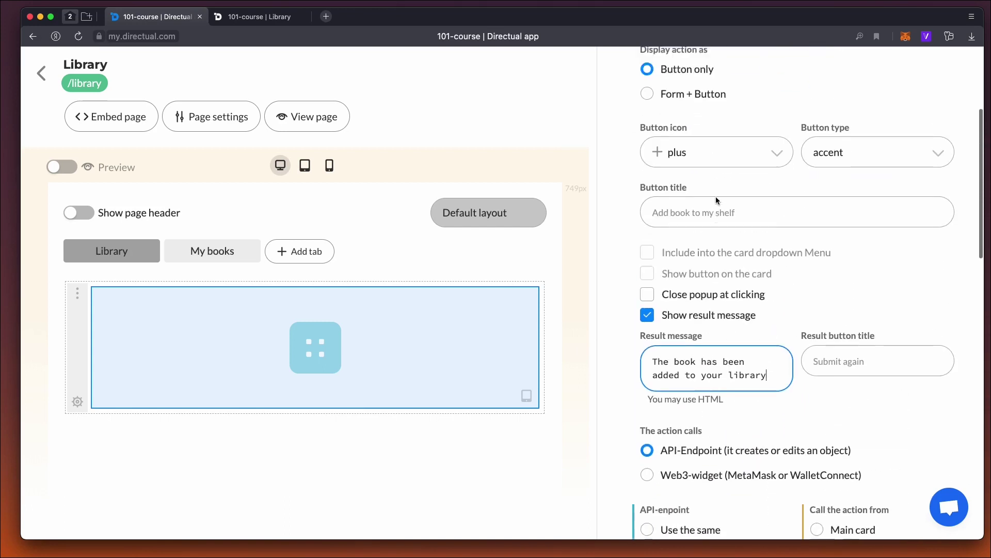
{"action": "scroll", "coordinate": [692, 166], "scroll_direction": "up", "scroll_amount": 4}
{"action": "left_click", "coordinate": [655, 110]}
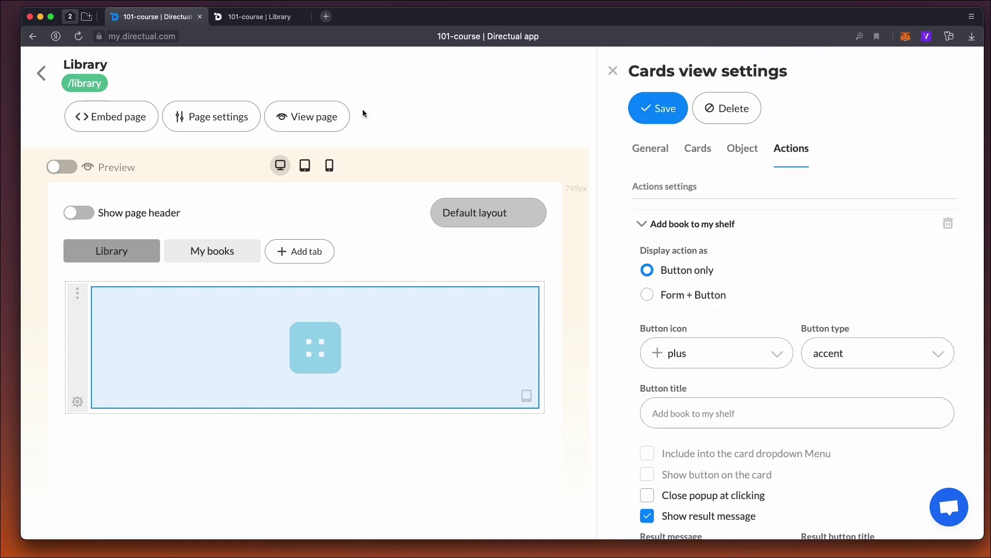
Open the User requests structure in the Library data folder and preview the submitted request's fields
{"action": "left_click", "coordinate": [50, 68]}
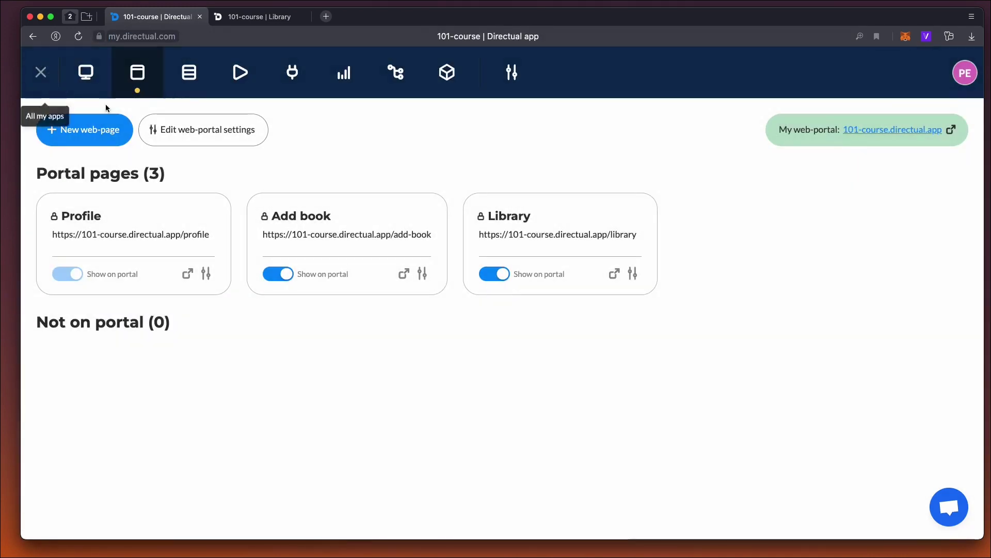
{"action": "left_click", "coordinate": [199, 76]}
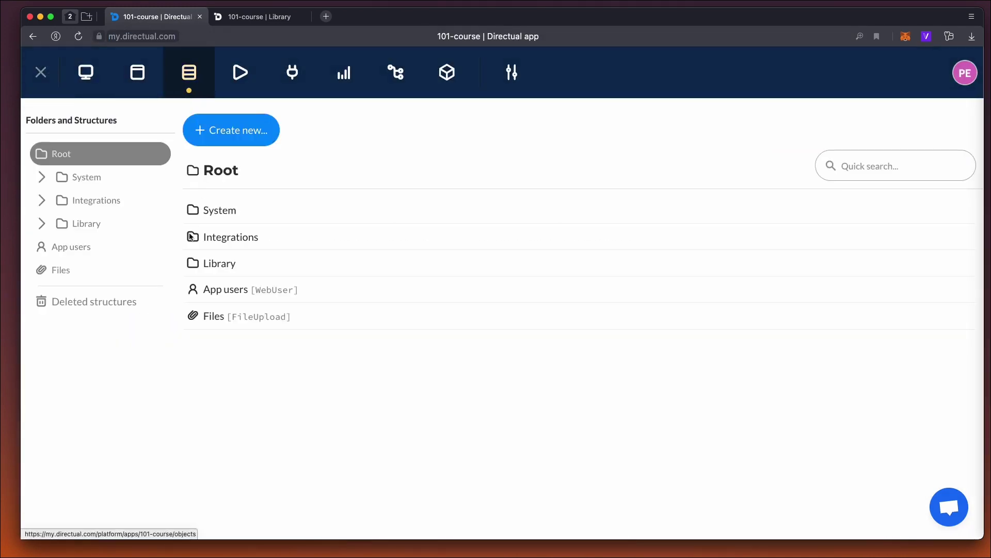
{"action": "left_click", "coordinate": [96, 221]}
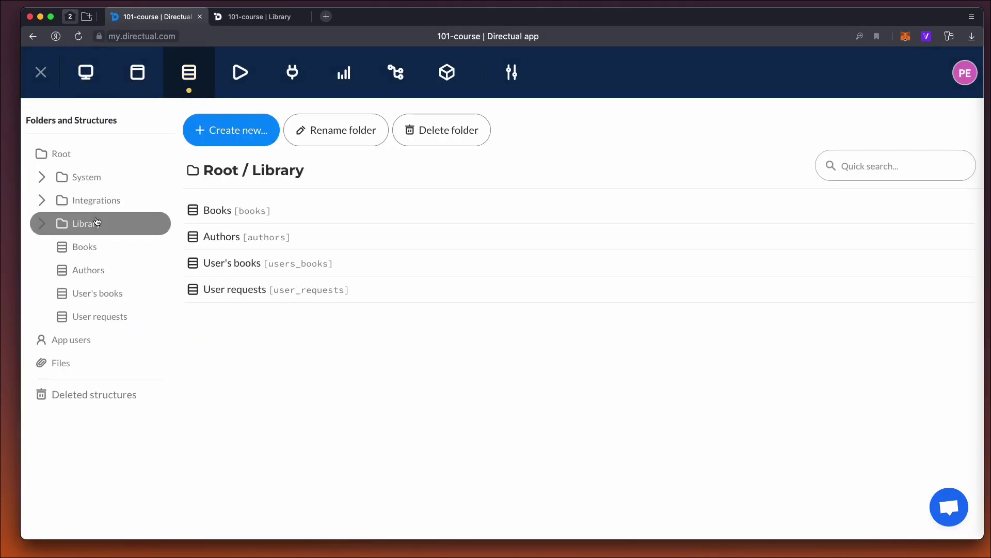
{"action": "left_click", "coordinate": [117, 316]}
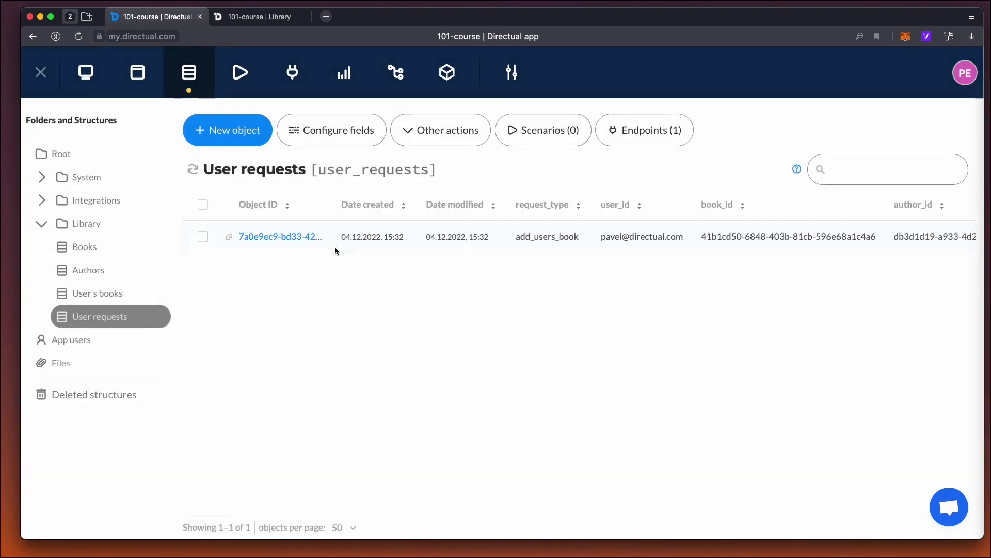
{"action": "left_click", "coordinate": [279, 236]}
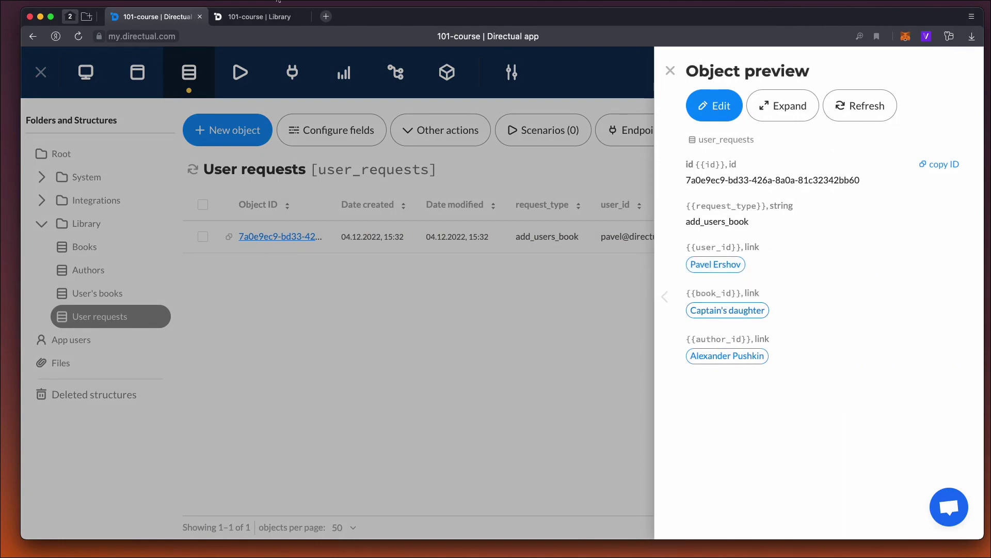
On the published Library page, add Leo Tolstoy's book War and Peace to the shelf, and return to the author list
{"action": "left_click", "coordinate": [276, 19]}
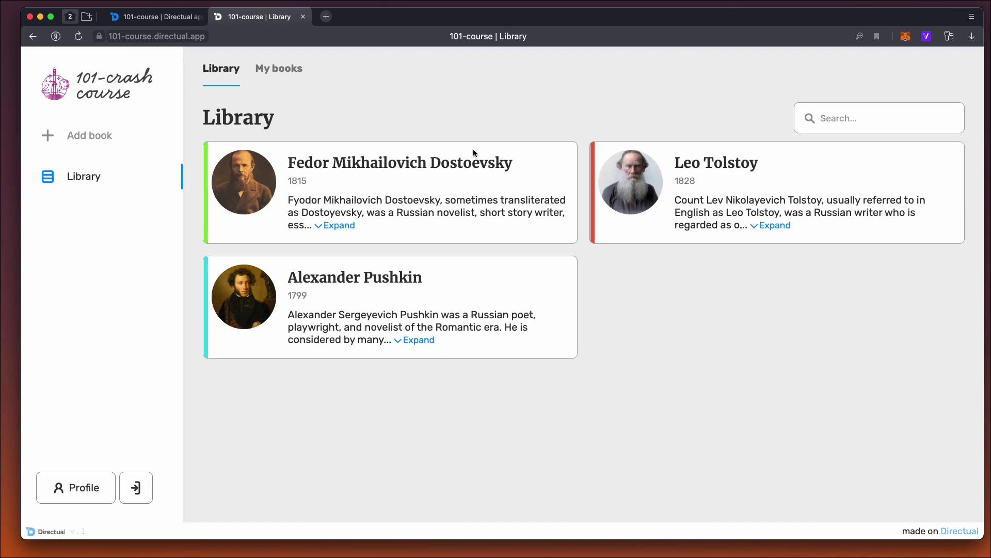
{"action": "left_click", "coordinate": [647, 170]}
{"action": "scroll", "coordinate": [411, 348], "scroll_direction": "down", "scroll_amount": 3}
{"action": "left_click", "coordinate": [312, 405]}
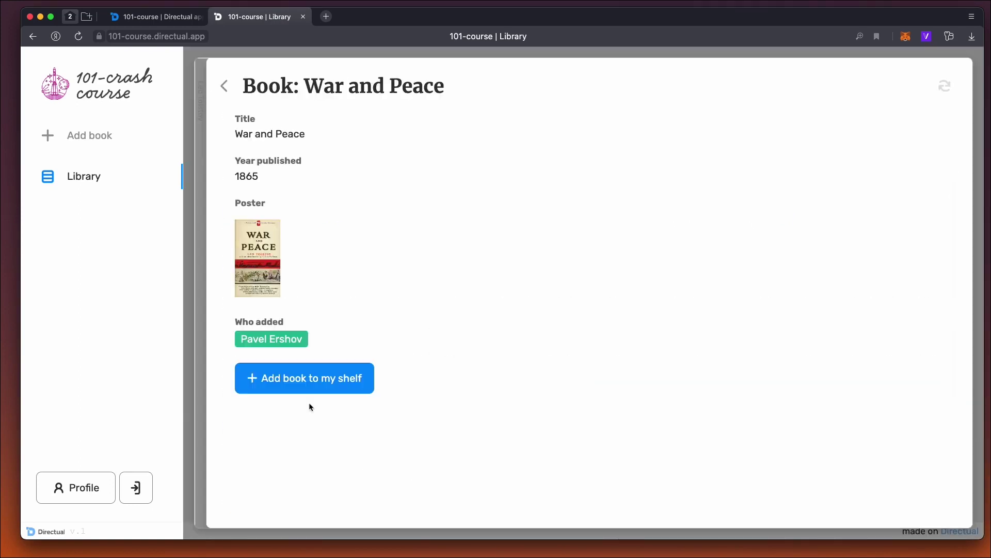
{"action": "left_click", "coordinate": [300, 386]}
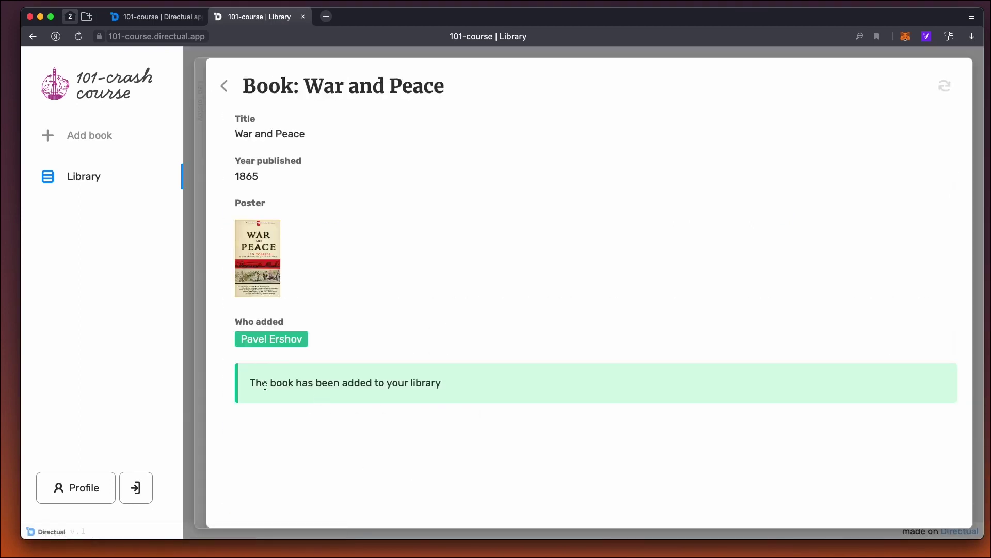
{"action": "left_click", "coordinate": [226, 86]}
{"action": "left_click", "coordinate": [213, 87]}
Refresh the User requests records in the app editor, preview the newest request, and close the preview
{"action": "left_click", "coordinate": [161, 20]}
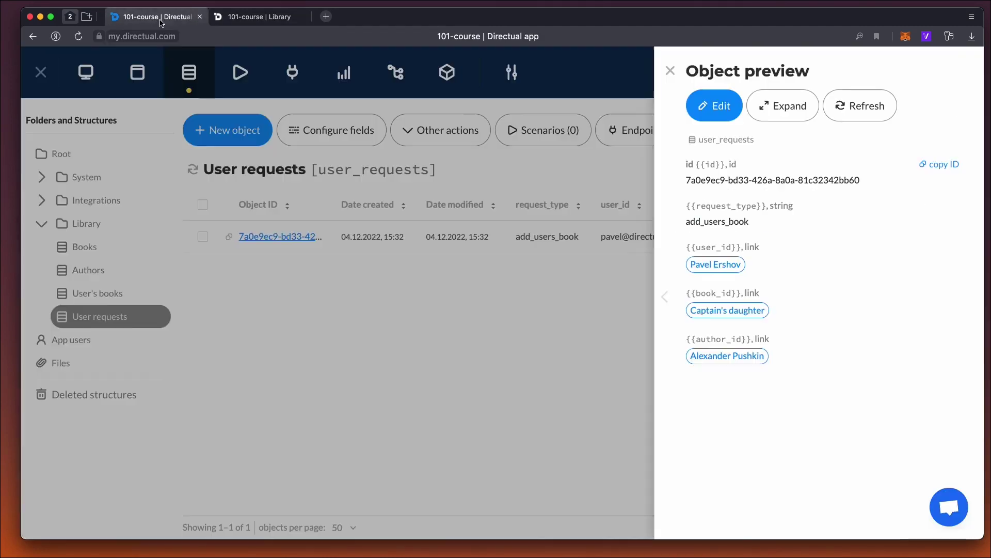
{"action": "left_click", "coordinate": [670, 71]}
{"action": "left_click", "coordinate": [190, 171]}
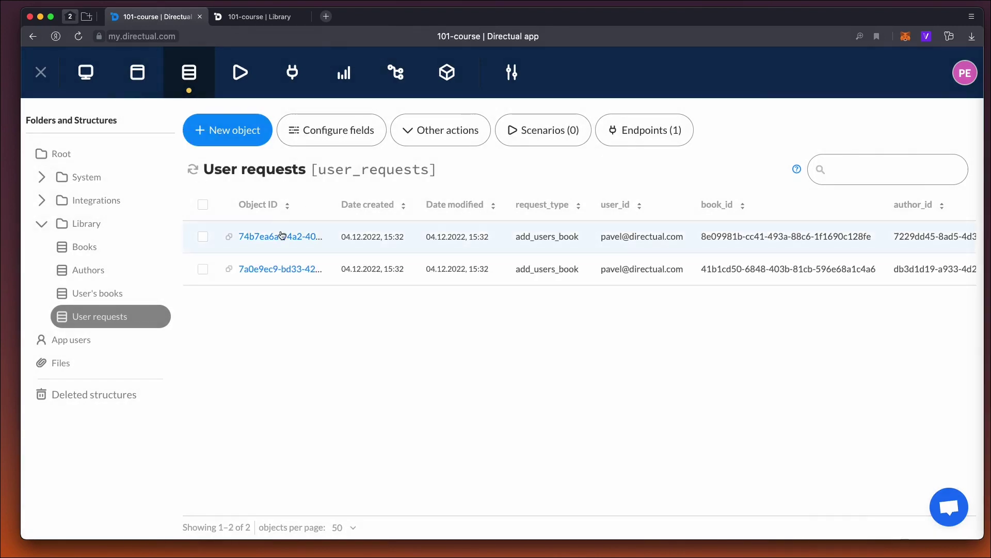
{"action": "left_click", "coordinate": [286, 237]}
{"action": "left_click", "coordinate": [538, 349]}
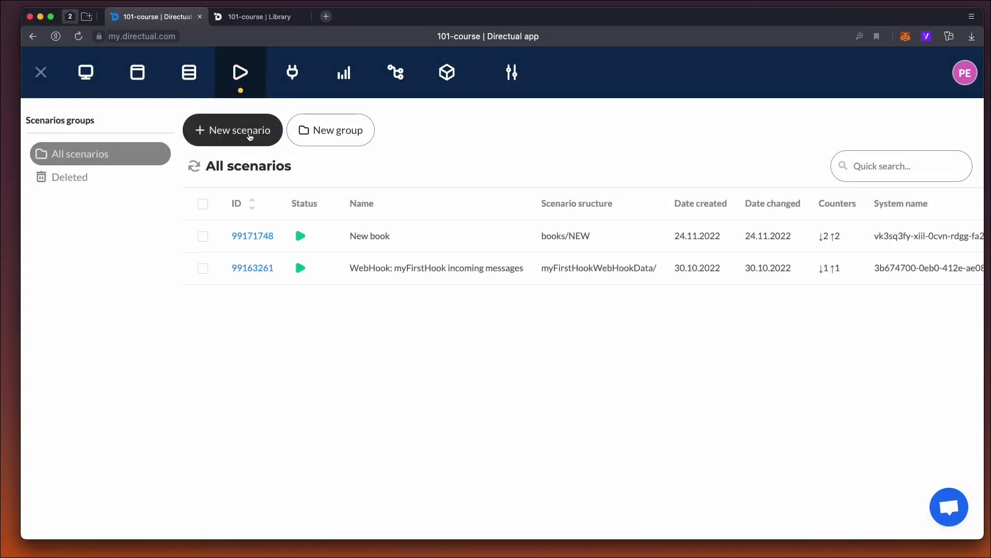
Create a scenario named New request targeting User requests, run in real time by new objects, and save it
{"action": "left_click", "coordinate": [250, 134]}
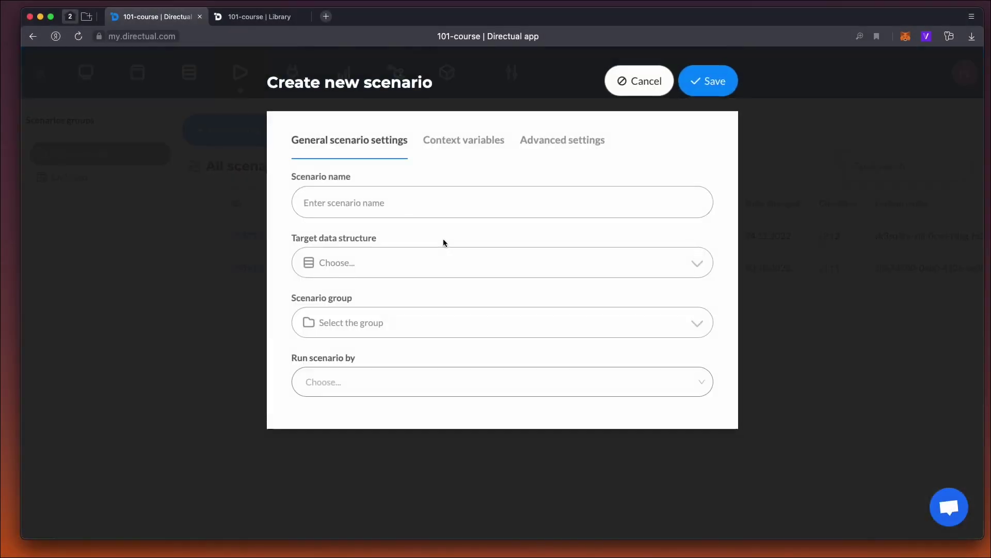
{"action": "left_click", "coordinate": [362, 202]}
{"action": "type", "text": "New request"}
{"action": "left_click", "coordinate": [369, 257]}
{"action": "type", "text": "req"}
{"action": "key", "text": "Down"}
{"action": "key", "text": "Down"}
{"action": "key", "text": "Return"}
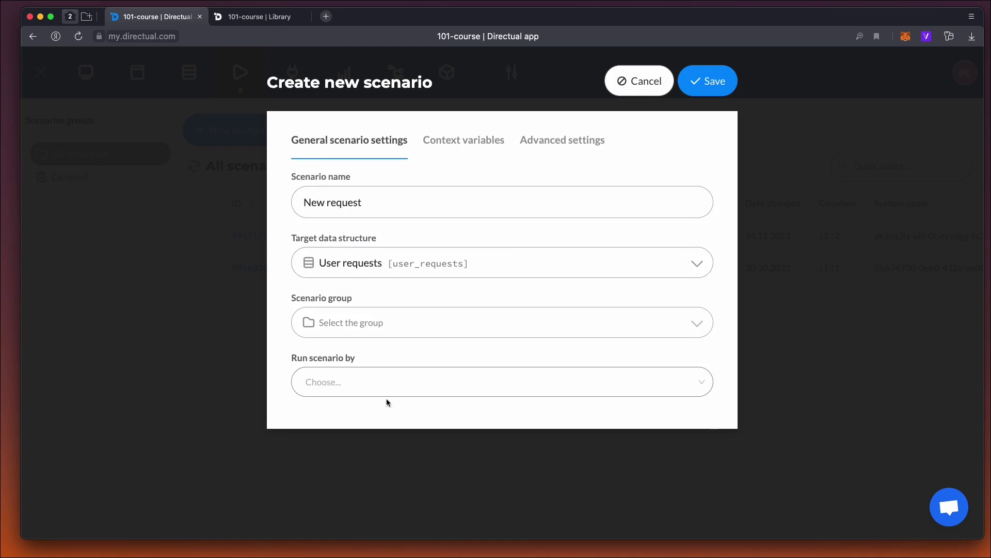
{"action": "left_click", "coordinate": [385, 382]}
{"action": "left_click", "coordinate": [373, 413]}
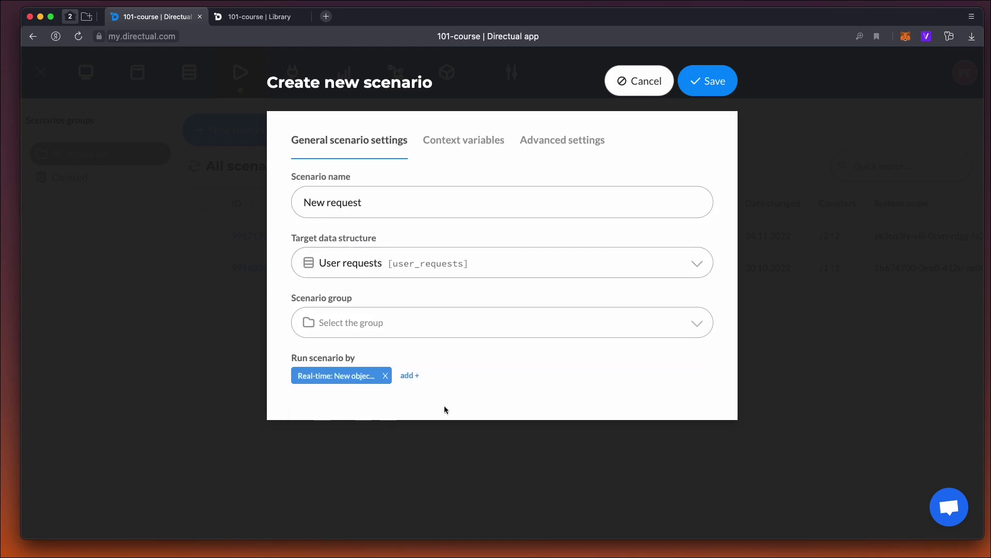
{"action": "left_click", "coordinate": [726, 84]}
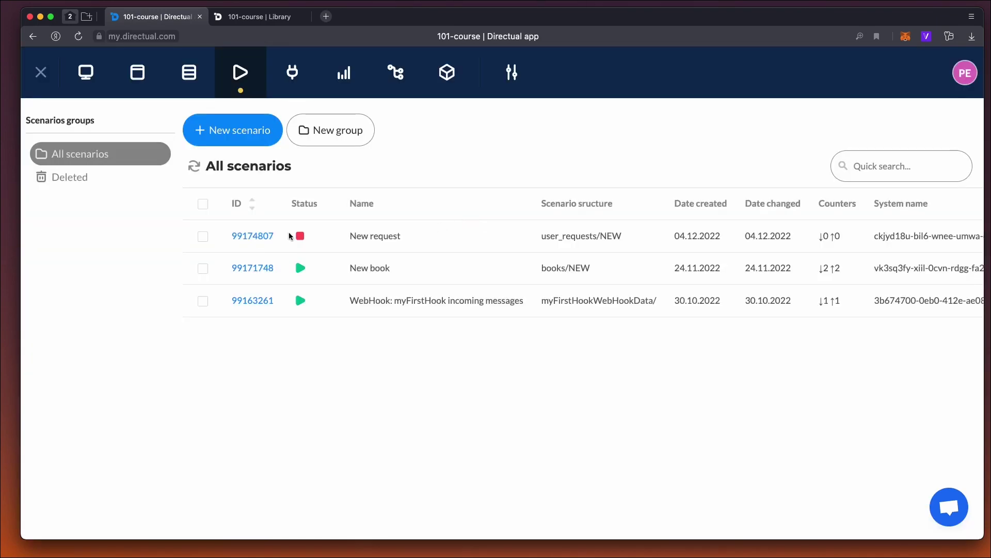
Open the New request scenario and copy the request_type value add_users_book from a record in its user_requests structure
{"action": "left_click", "coordinate": [255, 236]}
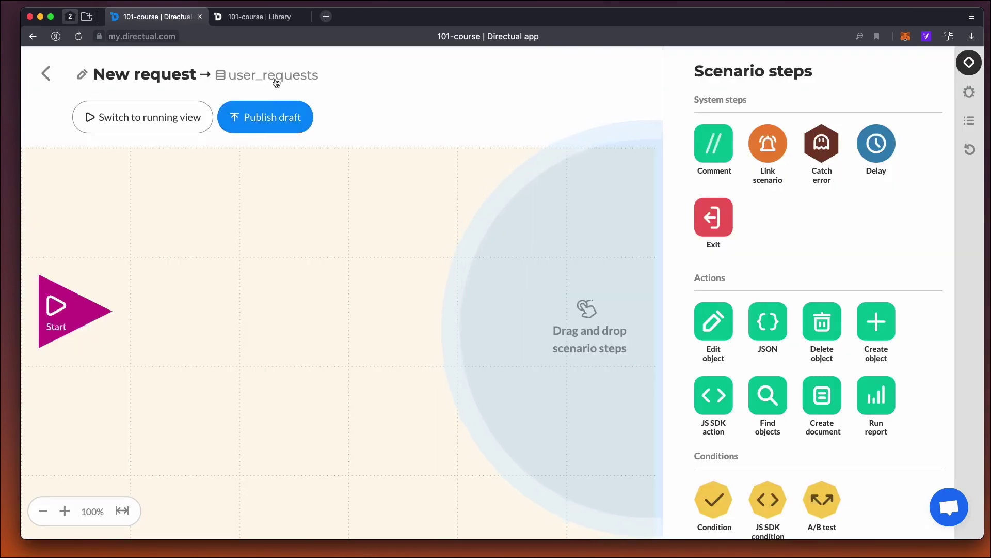
{"action": "left_click", "coordinate": [264, 16]}
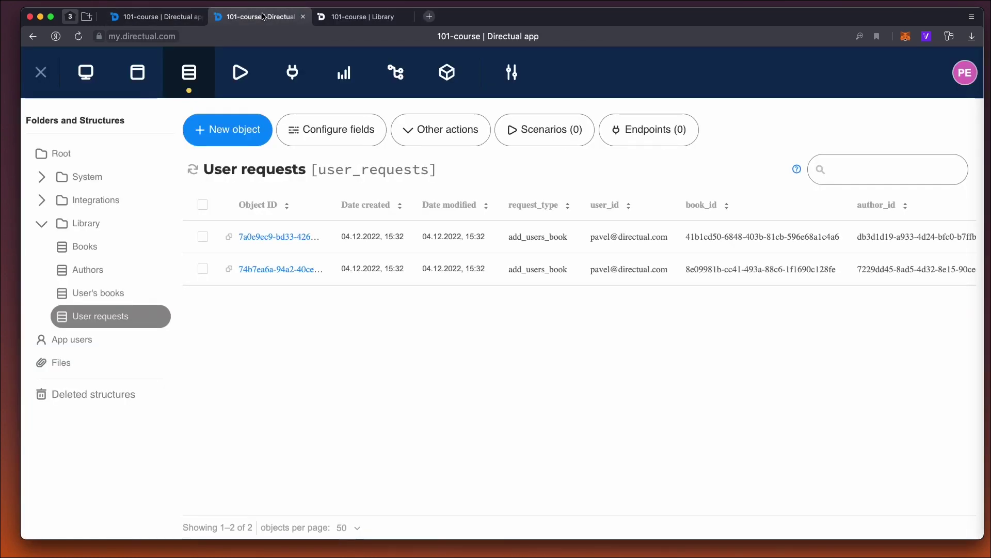
{"action": "left_click", "coordinate": [270, 236]}
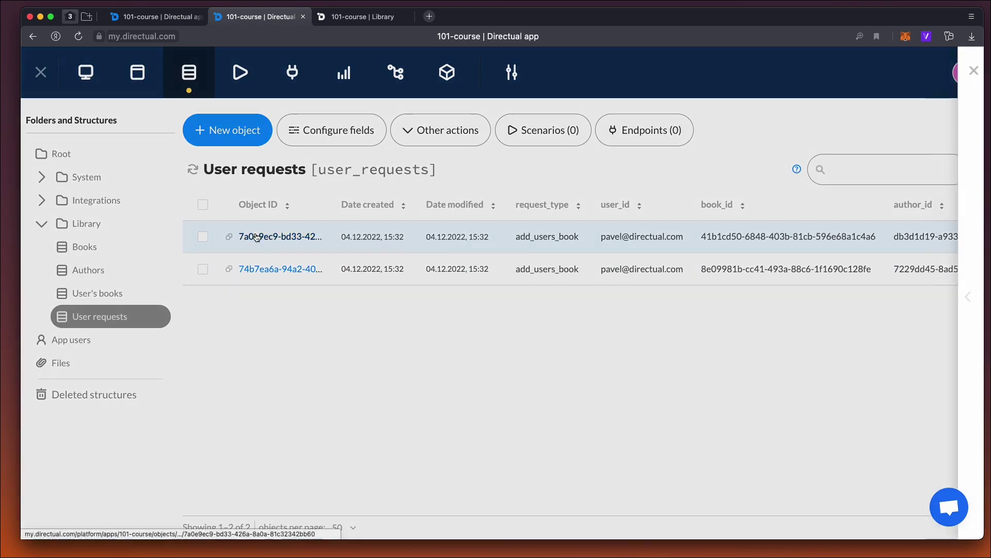
{"action": "left_click_drag", "start_coordinate": [682, 224], "coordinate": [763, 225]}
{"action": "key", "text": "super+c"}
{"action": "left_click", "coordinate": [783, 229]}
{"action": "left_click", "coordinate": [157, 17]}
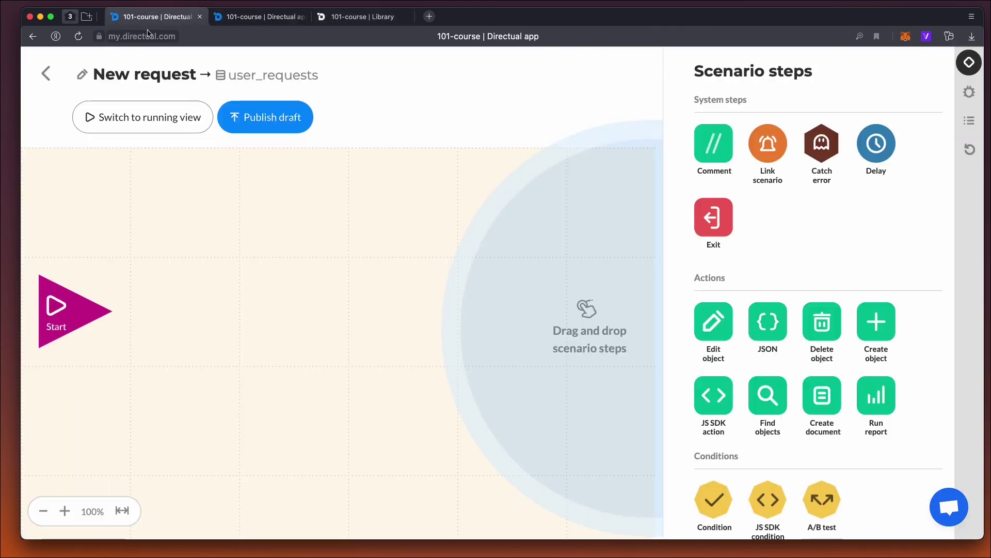
Place a Condition step linked from Start, and add a comment above it reading "type=add_users_book ?"
{"action": "left_click_drag", "start_coordinate": [168, 316], "coordinate": [178, 306]}
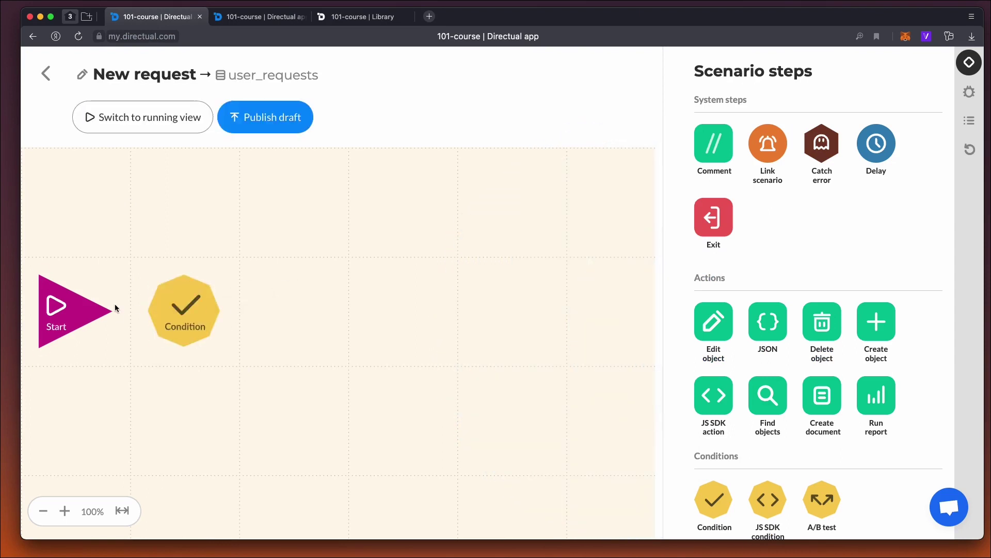
{"action": "left_click_drag", "start_coordinate": [117, 311], "coordinate": [175, 312]}
{"action": "left_click_drag", "start_coordinate": [718, 151], "coordinate": [184, 200]}
{"action": "left_click", "coordinate": [184, 201]}
{"action": "type", "text": "typ"}
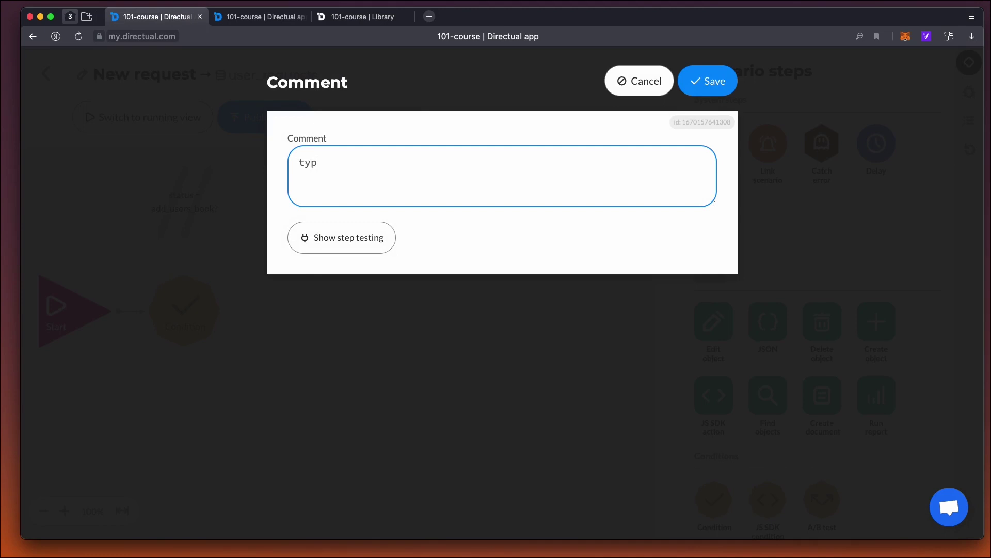
{"action": "type", "text": "e="}
{"action": "key", "text": "super+v"}
{"action": "left_click", "coordinate": [707, 81]}
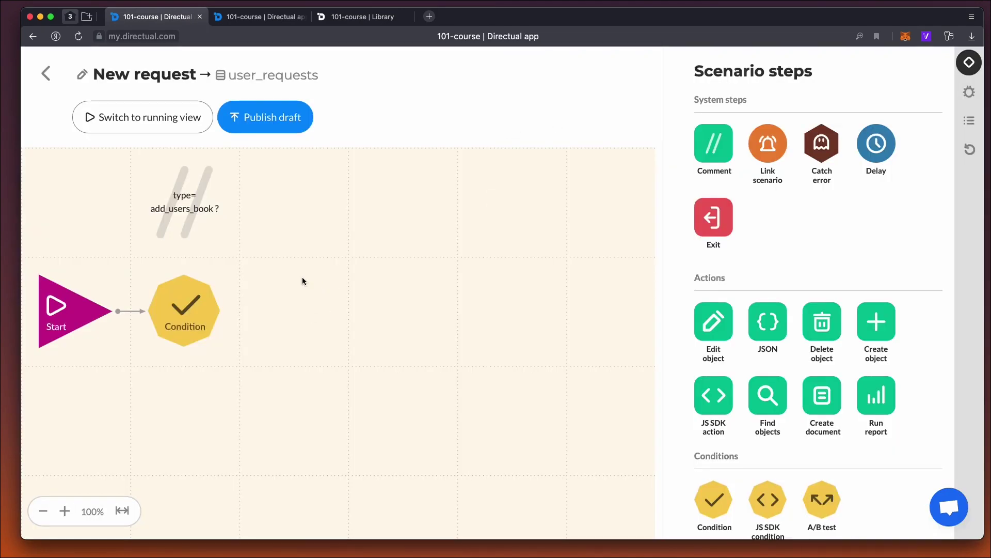
Configure the Condition step to check that request_type is equal to add_users_book, and save it
{"action": "left_click", "coordinate": [185, 305]}
{"action": "left_click", "coordinate": [348, 149]}
{"action": "type", "text": "ty"}
{"action": "key", "text": "Return"}
{"action": "key", "text": "Tab"}
{"action": "key", "text": "Tab"}
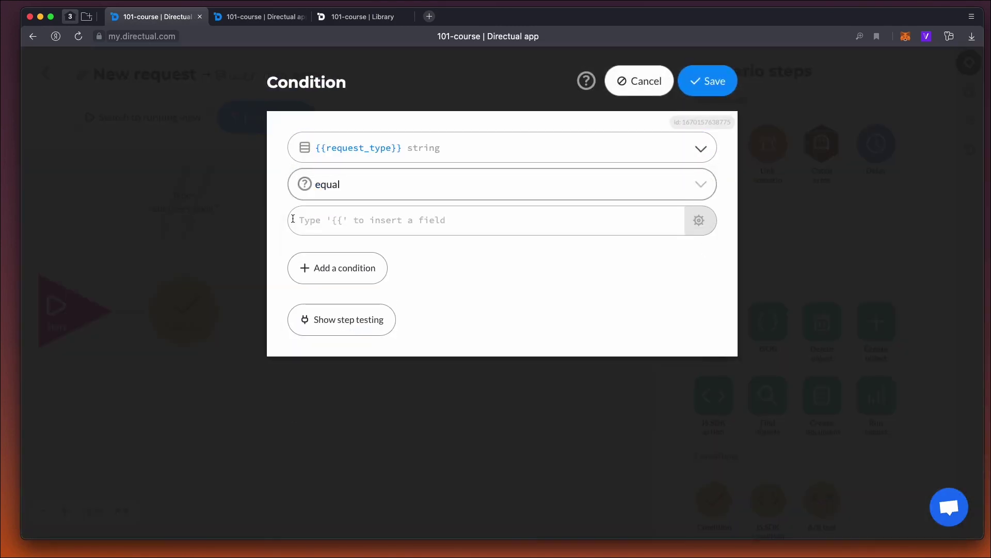
{"action": "key", "text": "super+v"}
{"action": "left_click", "coordinate": [711, 86]}
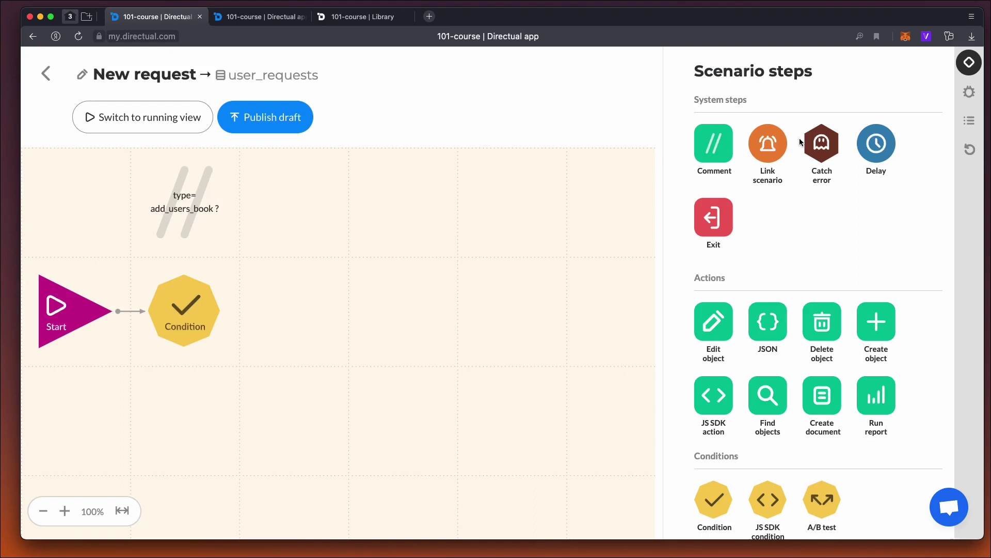
Connect the condition's NO branch to a new Exit step below and its other branch to a new Find objects step
{"action": "left_click_drag", "start_coordinate": [243, 387], "coordinate": [242, 388]}
{"action": "left_click_drag", "start_coordinate": [185, 352], "coordinate": [185, 415]}
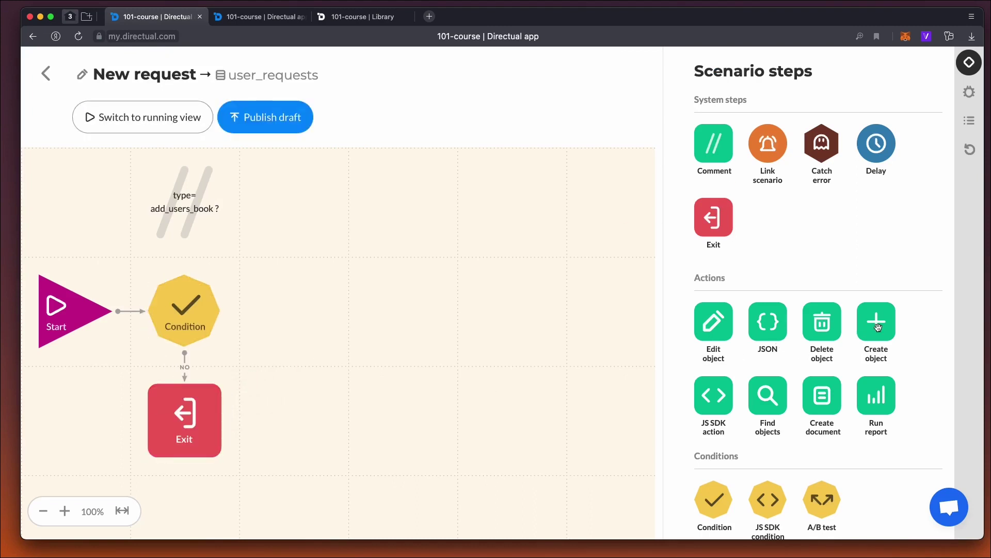
{"action": "left_click_drag", "start_coordinate": [769, 400], "coordinate": [284, 314]}
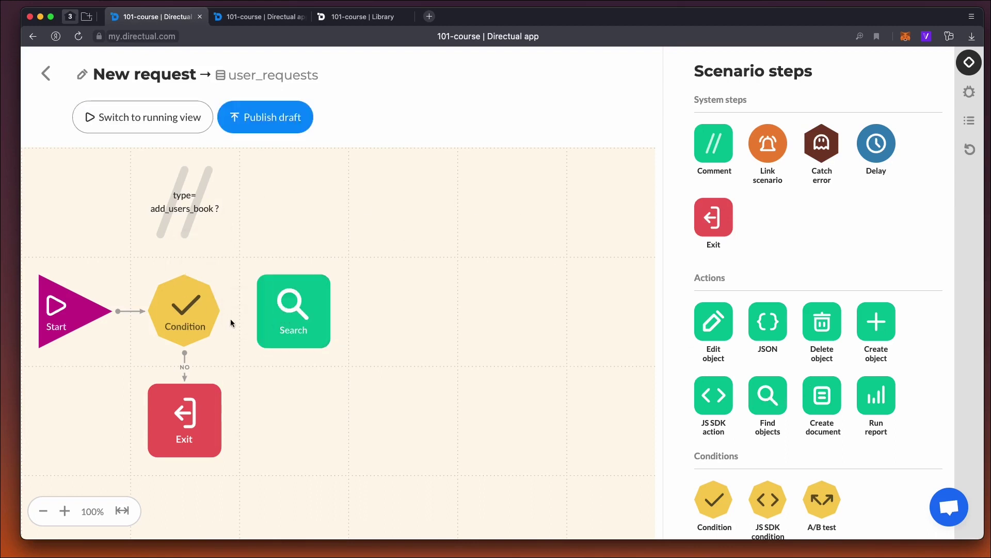
{"action": "mouse_move", "coordinate": [220, 313]}
{"action": "left_click_drag", "start_coordinate": [223, 315], "coordinate": [298, 318]}
Add a context variable myBook_id of type link to User's books [users_books] in the scenario's starting parameters, and save
{"action": "left_click", "coordinate": [75, 307]}
{"action": "left_click", "coordinate": [445, 151]}
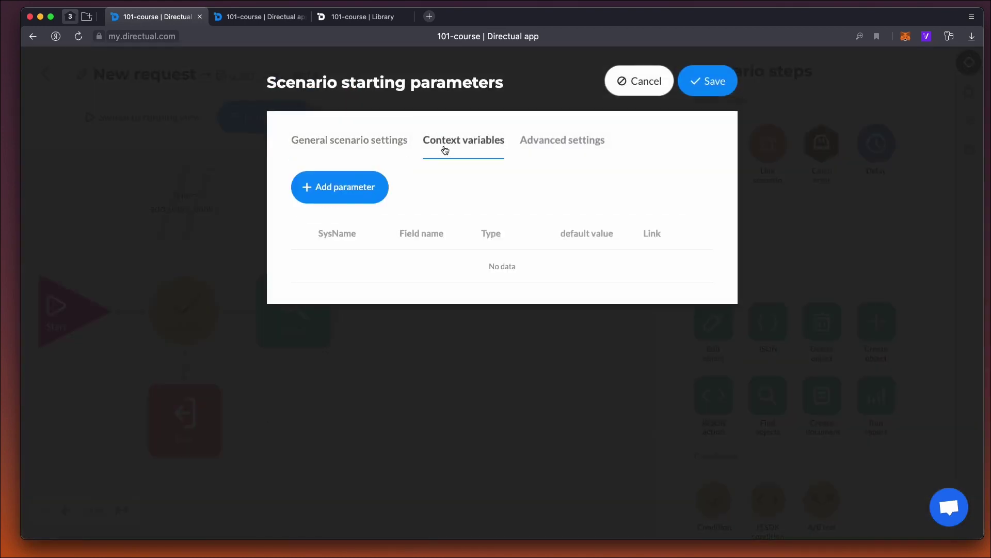
{"action": "left_click", "coordinate": [341, 193]}
{"action": "left_click", "coordinate": [348, 268]}
{"action": "type", "text": "myBook_id"}
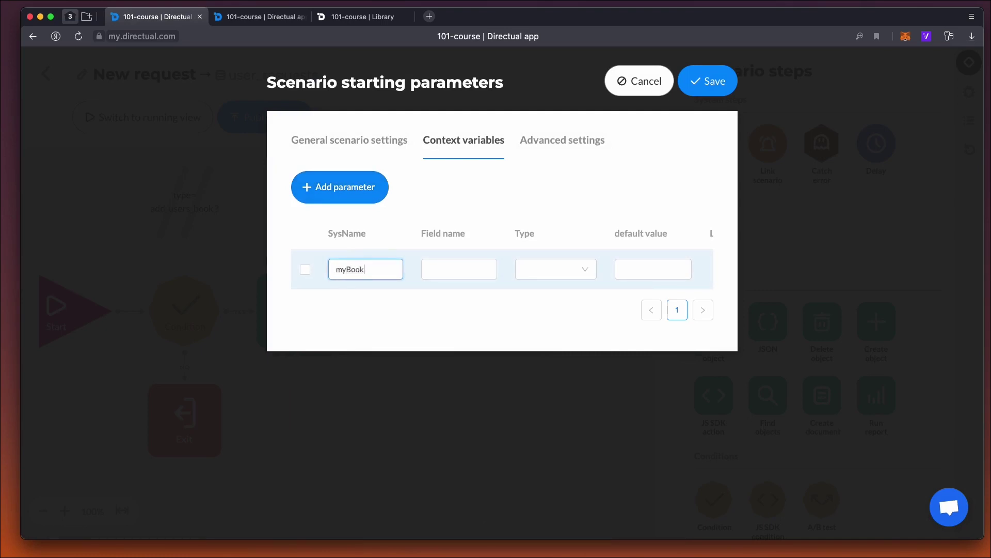
{"action": "left_click", "coordinate": [546, 270]}
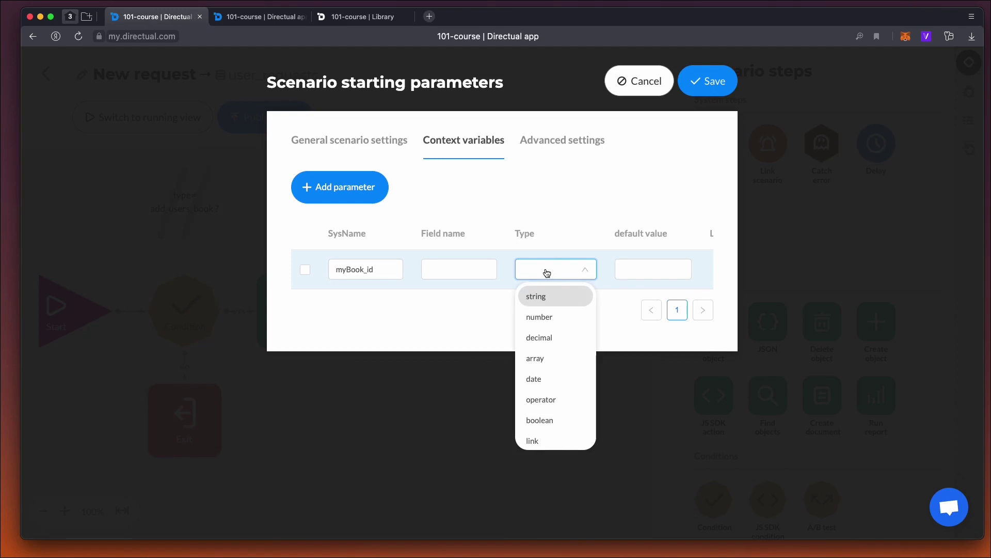
{"action": "left_click", "coordinate": [546, 443]}
{"action": "scroll", "coordinate": [564, 275], "scroll_direction": "right", "scroll_amount": 2}
{"action": "left_click", "coordinate": [666, 269]}
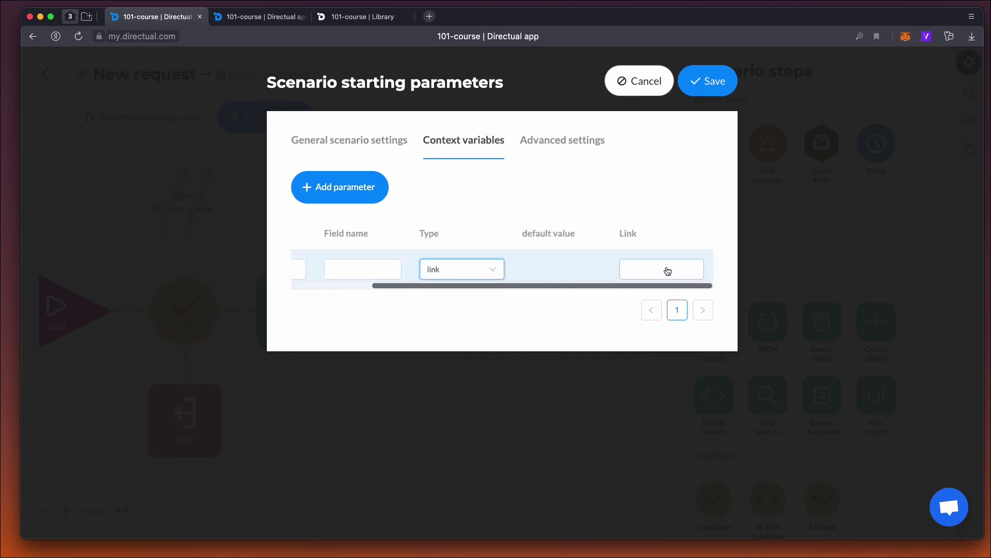
{"action": "type", "text": "boo"}
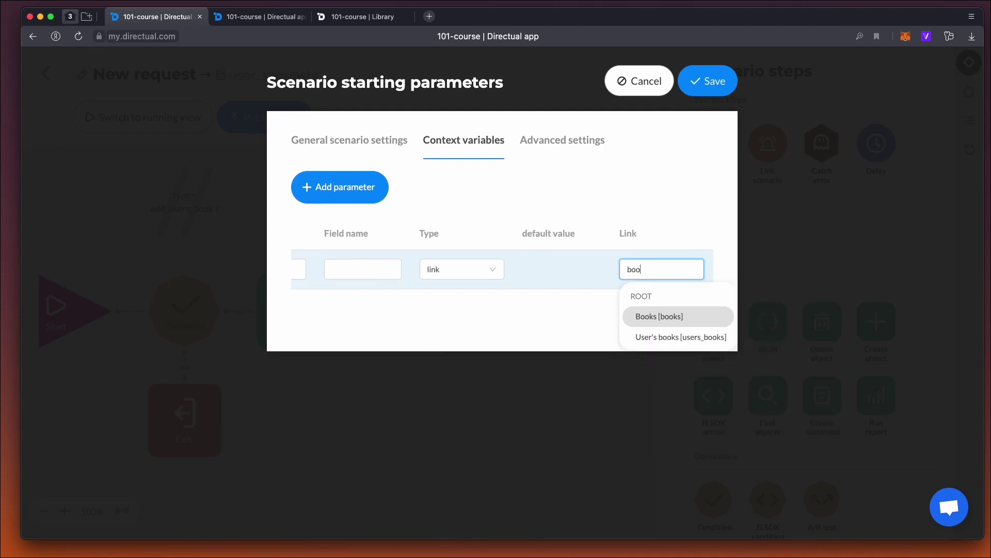
{"action": "left_click", "coordinate": [680, 336]}
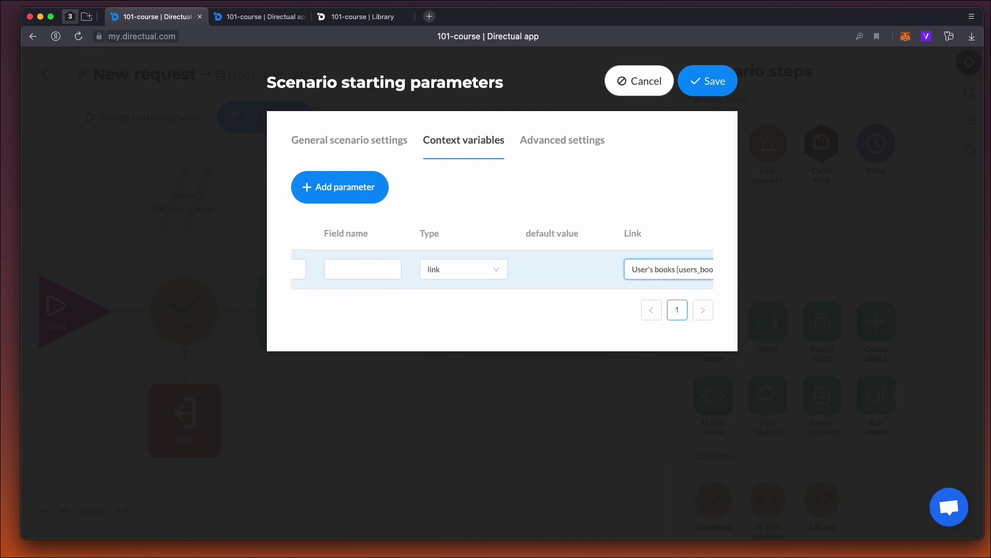
{"action": "left_click", "coordinate": [704, 83]}
Set the Find objects step to search the User's books [users_books] structure and save the result to {{ContextVar.myBook_id}}
{"action": "left_click", "coordinate": [297, 324]}
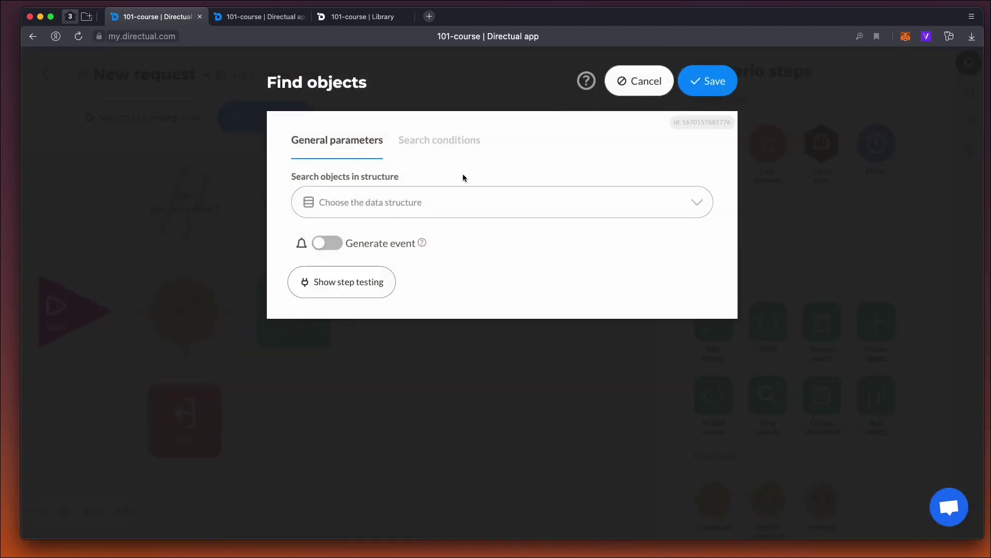
{"action": "left_click", "coordinate": [366, 214]}
{"action": "type", "text": "user"}
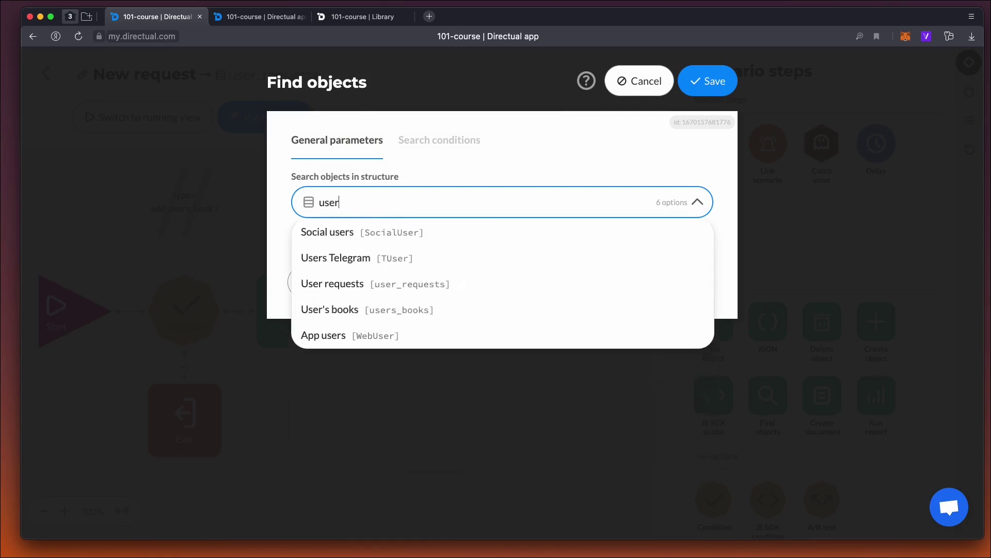
{"action": "type", "text": "s_b"}
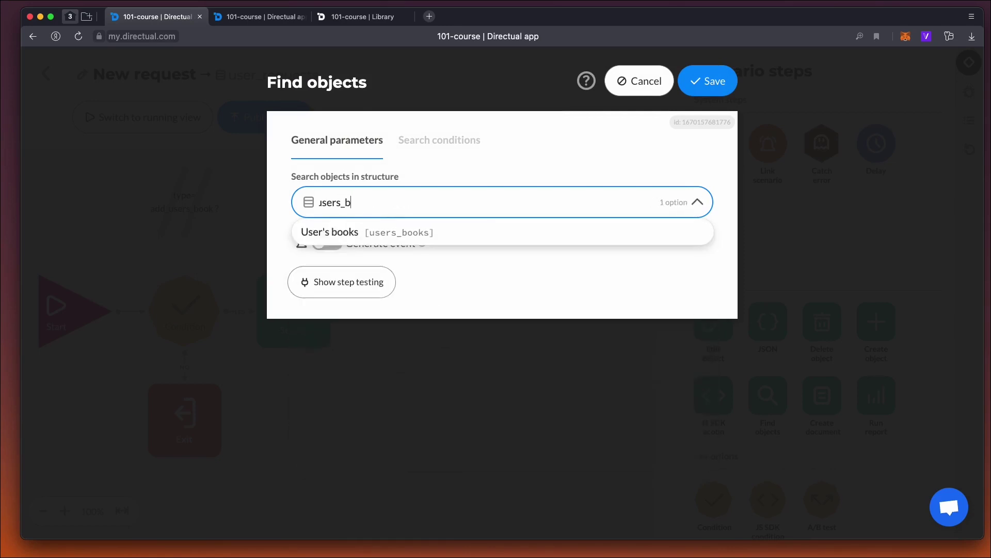
{"action": "key", "text": "Return"}
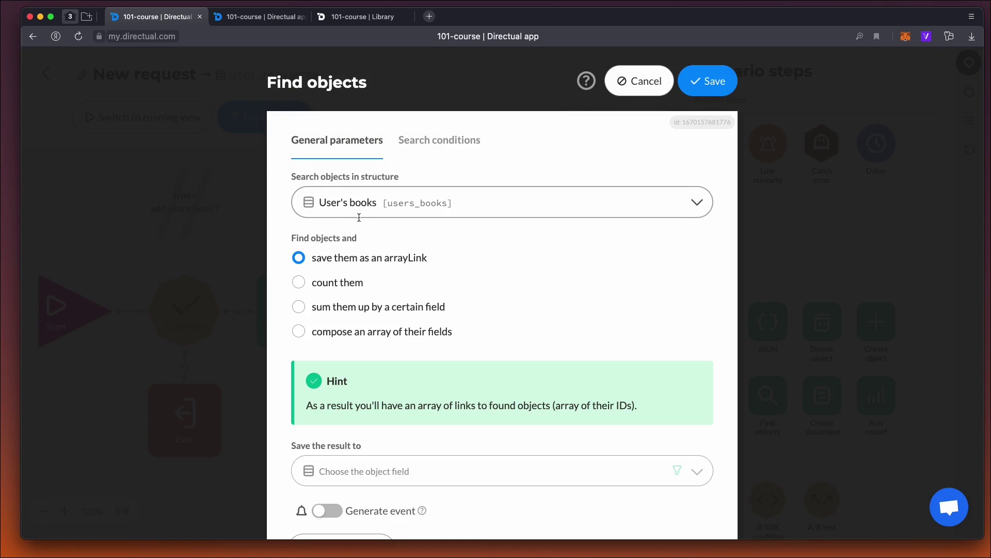
{"action": "scroll", "coordinate": [359, 218], "scroll_direction": "down", "scroll_amount": 2}
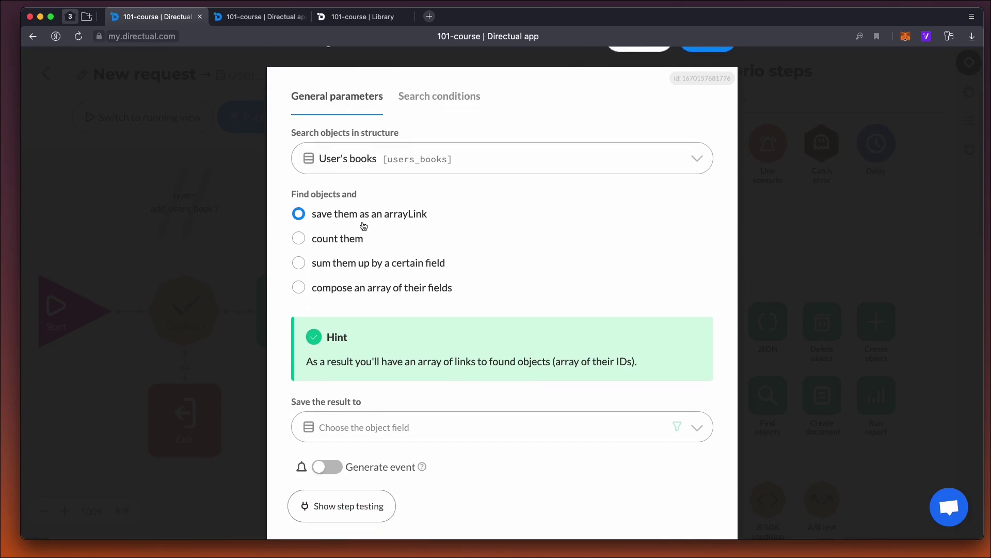
{"action": "scroll", "coordinate": [363, 223], "scroll_direction": "down", "scroll_amount": 1}
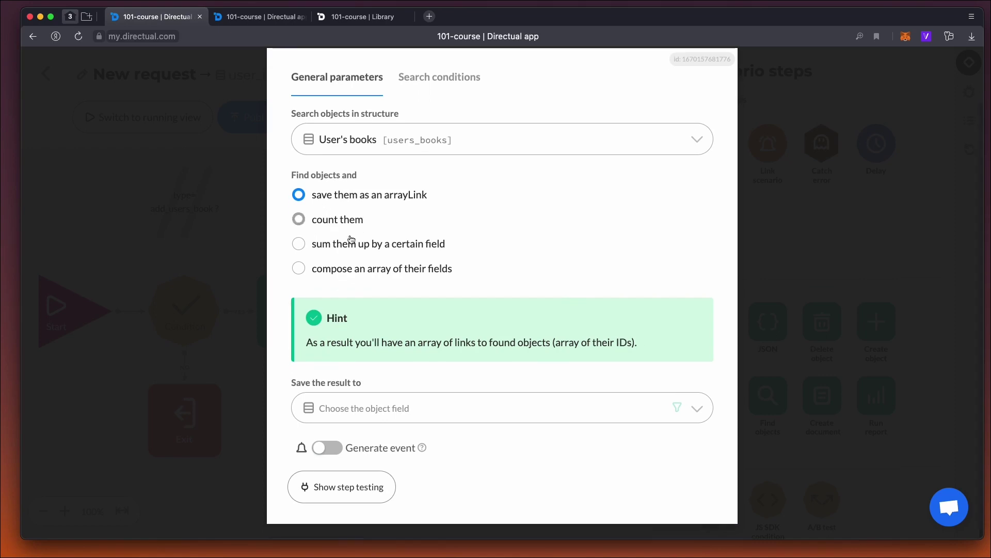
{"action": "left_click", "coordinate": [377, 402]}
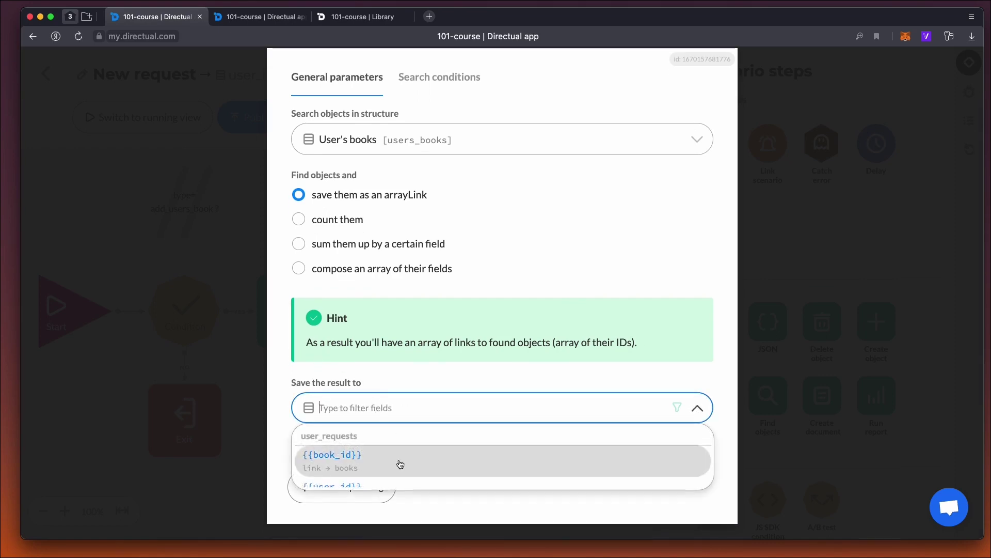
{"action": "scroll", "coordinate": [400, 465], "scroll_direction": "down", "scroll_amount": 1}
{"action": "left_click", "coordinate": [395, 472]}
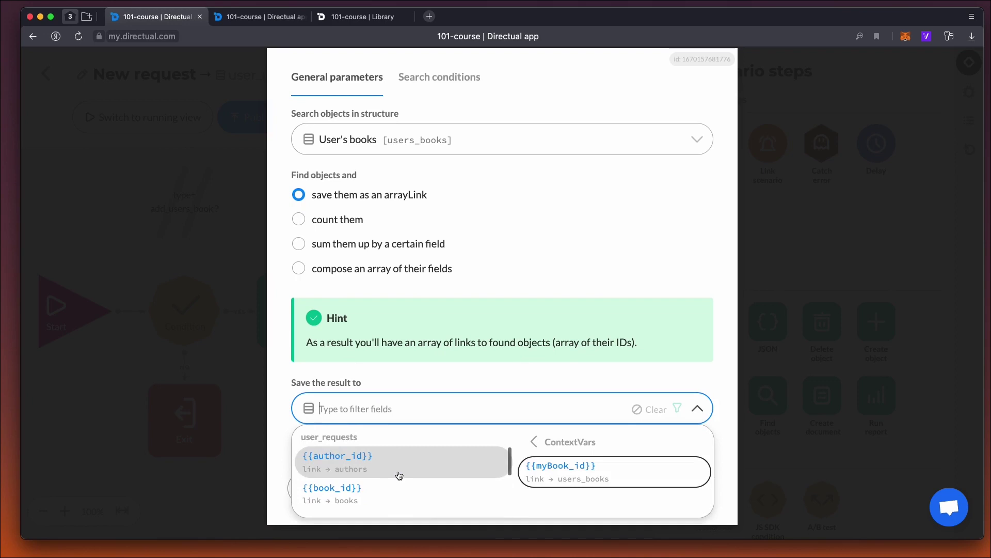
{"action": "left_click", "coordinate": [594, 475]}
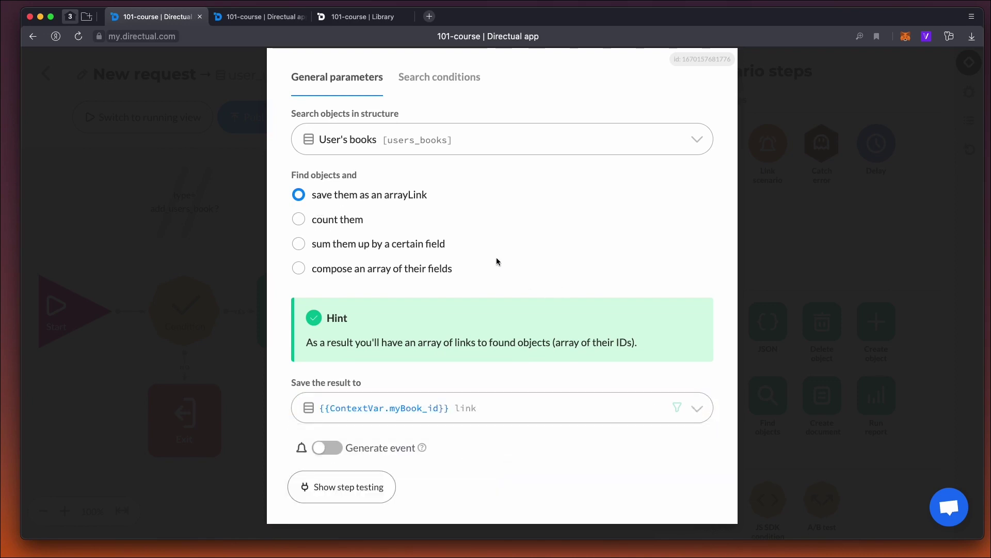
Set the search condition so that Book from users_books is equal to {{book_id}}
{"action": "scroll", "coordinate": [497, 262], "scroll_direction": "up", "scroll_amount": 2}
{"action": "left_click", "coordinate": [422, 151]}
{"action": "left_click", "coordinate": [343, 190]}
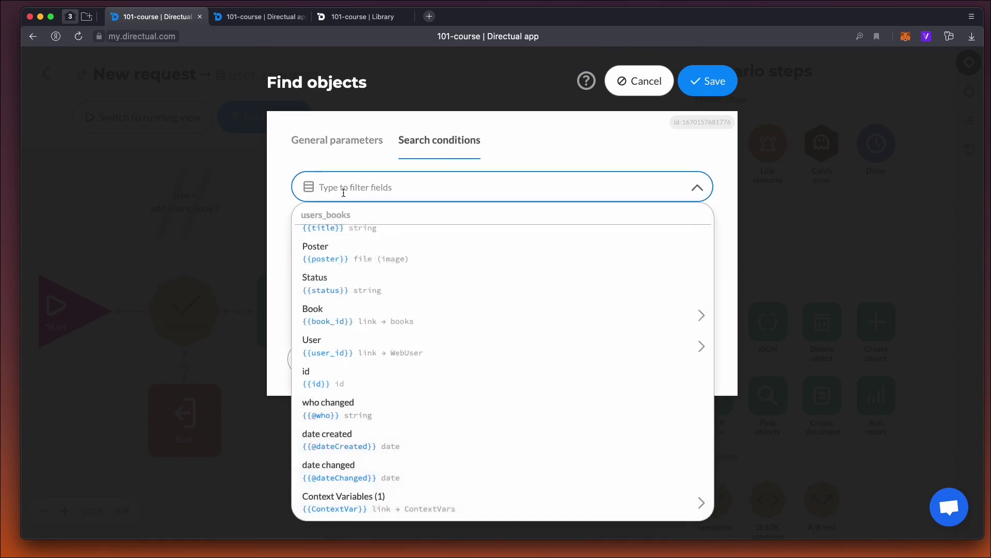
{"action": "left_click", "coordinate": [370, 313]}
{"action": "left_click", "coordinate": [350, 166]}
{"action": "left_click", "coordinate": [368, 268]}
{"action": "type", "text": "{{"}
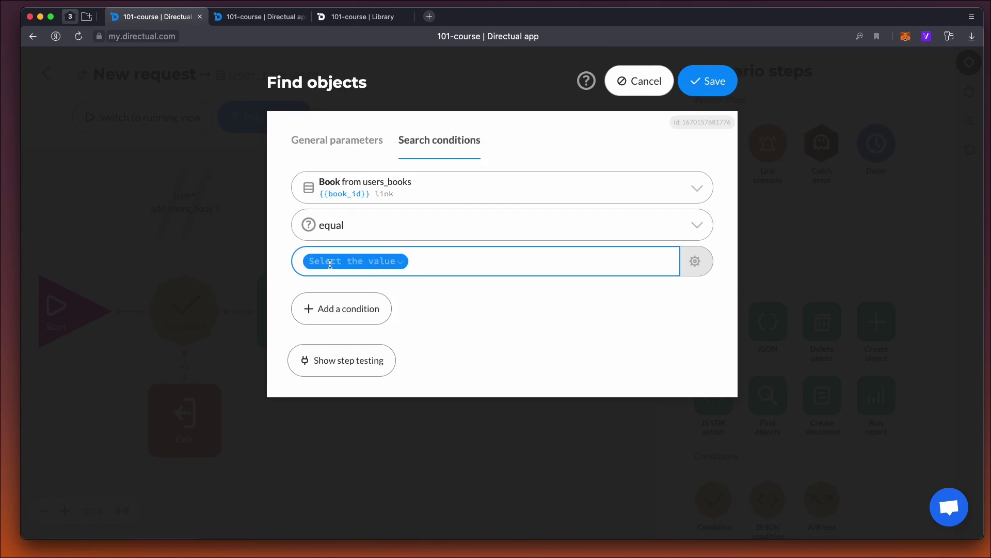
{"action": "type", "text": "book"}
{"action": "left_click", "coordinate": [354, 309]}
{"action": "left_click", "coordinate": [513, 344]}
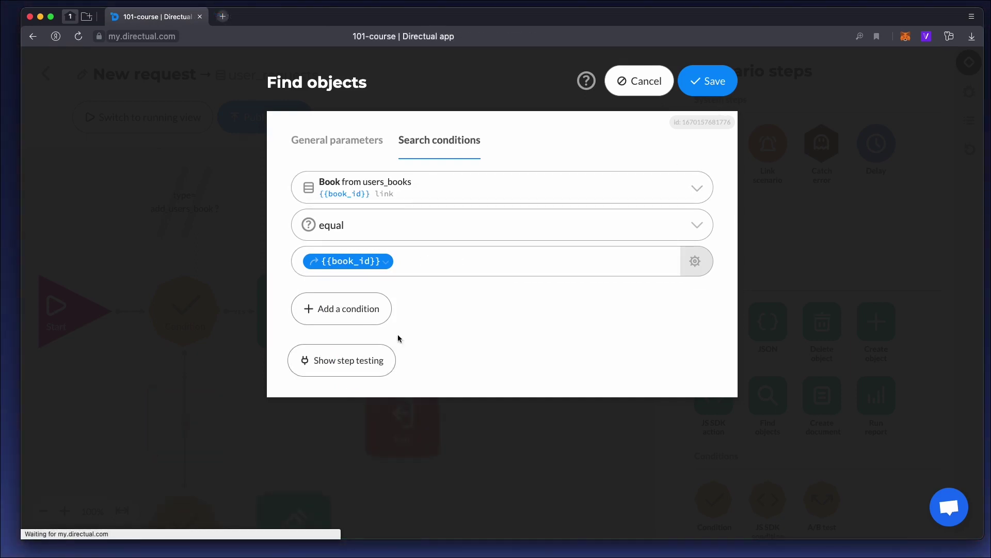
Add an AND search condition that User from users_books is equal to {{user_id}}, and save the Find objects step
{"action": "left_click", "coordinate": [362, 308]}
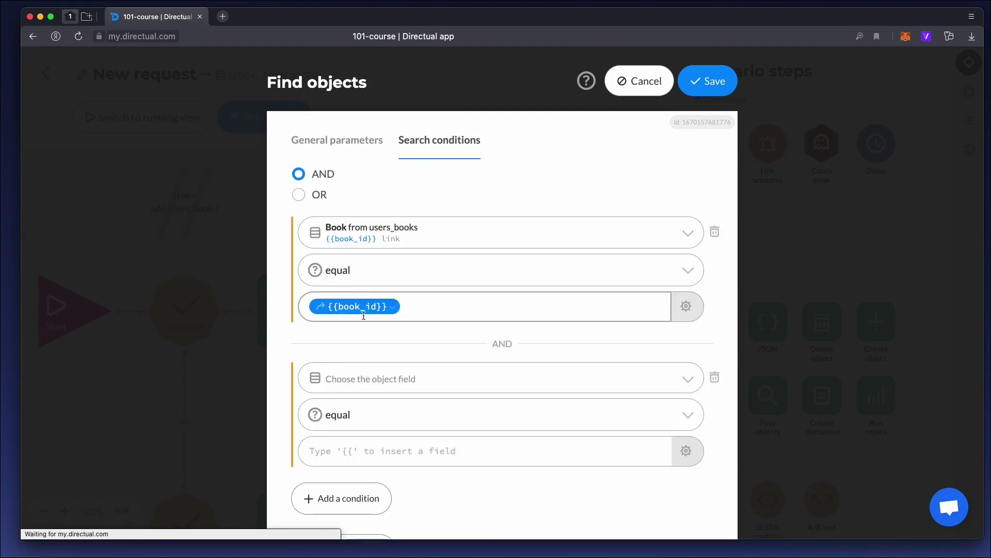
{"action": "left_click", "coordinate": [352, 372]}
{"action": "type", "text": "use"}
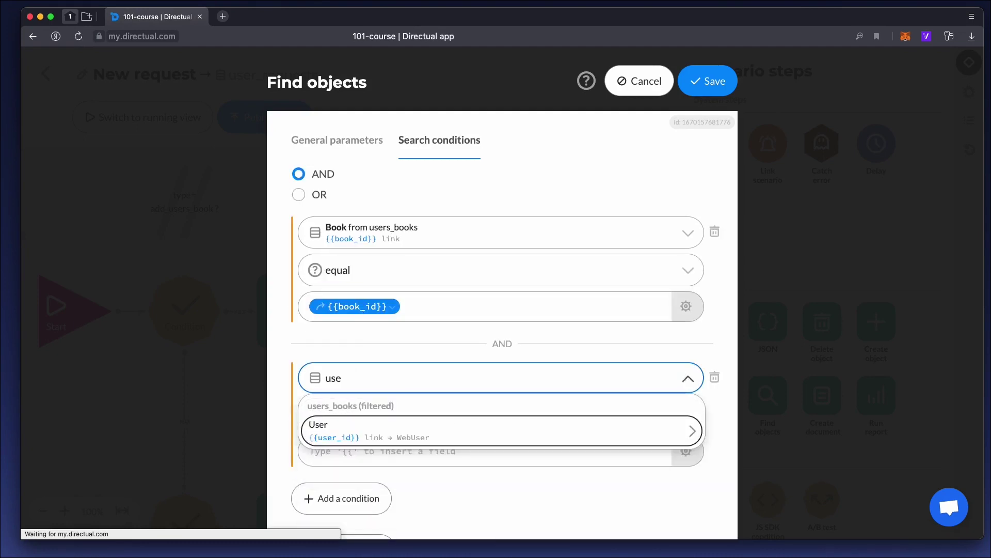
{"action": "key", "text": "Return"}
{"action": "left_click", "coordinate": [333, 449]}
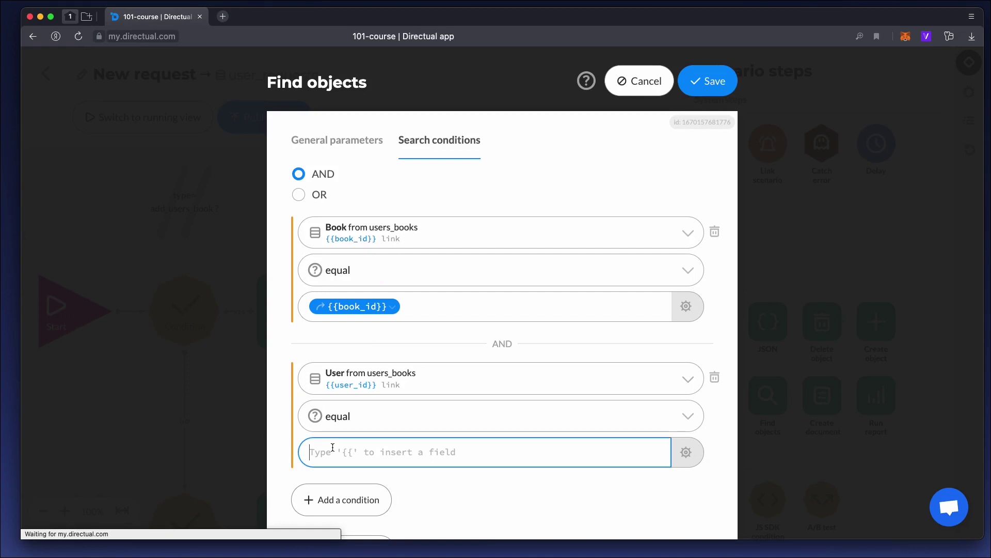
{"action": "type", "text": "{{use"}
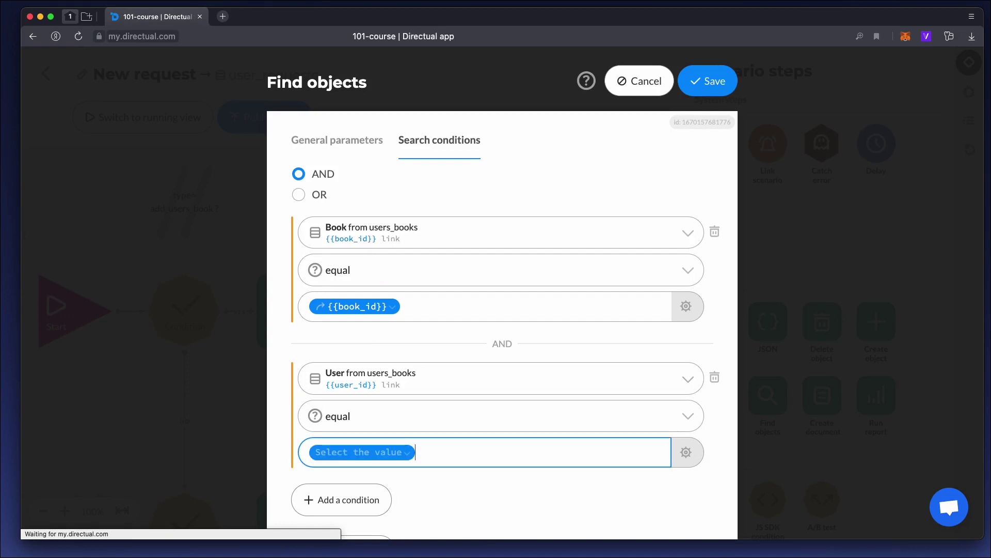
{"action": "key", "text": "Down"}
{"action": "key", "text": "Return"}
{"action": "left_click", "coordinate": [592, 324]}
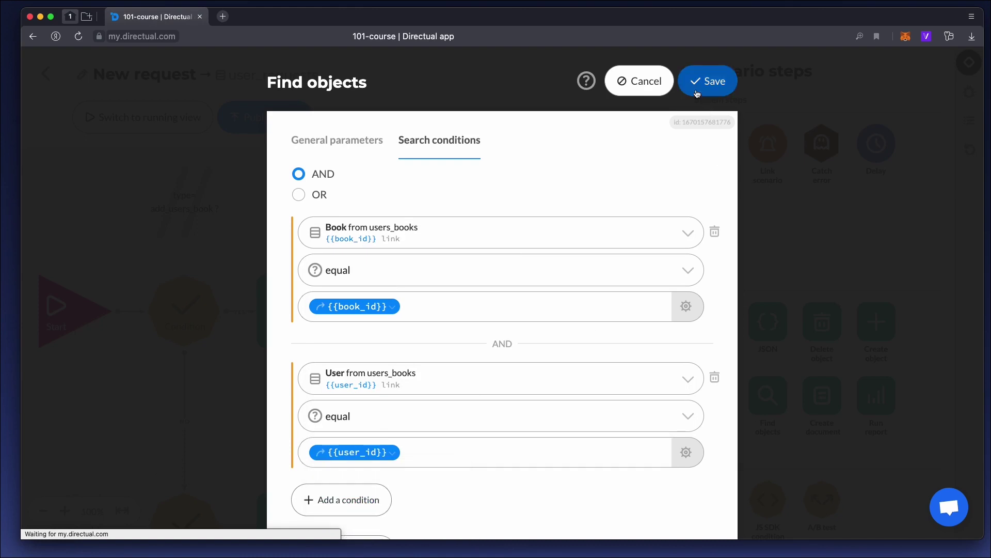
{"action": "left_click", "coordinate": [697, 93]}
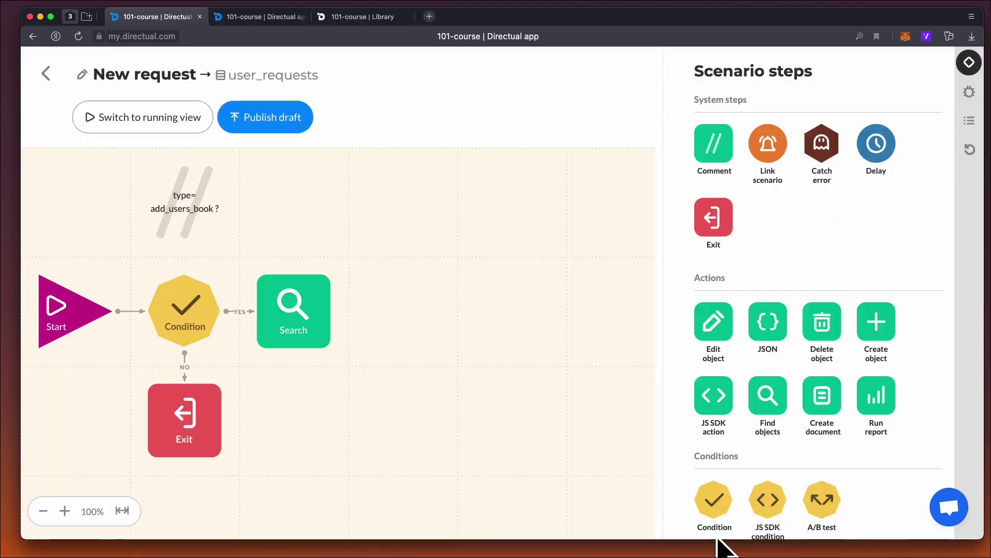
Place a second Condition step linked from Search, and connect its NO branch to a new Exit step below it
{"action": "left_click_drag", "start_coordinate": [714, 500], "coordinate": [403, 310]}
{"action": "left_click_drag", "start_coordinate": [330, 311], "coordinate": [399, 310]}
{"action": "left_click_drag", "start_coordinate": [714, 217], "coordinate": [389, 412]}
{"action": "left_click_drag", "start_coordinate": [366, 310], "coordinate": [403, 424]}
Configure the second Condition step to check that {{ContextVar.myBook_id}} Is empty, and save it
{"action": "left_click", "coordinate": [399, 311]}
{"action": "left_click", "coordinate": [405, 141]}
{"action": "type", "text": "co"}
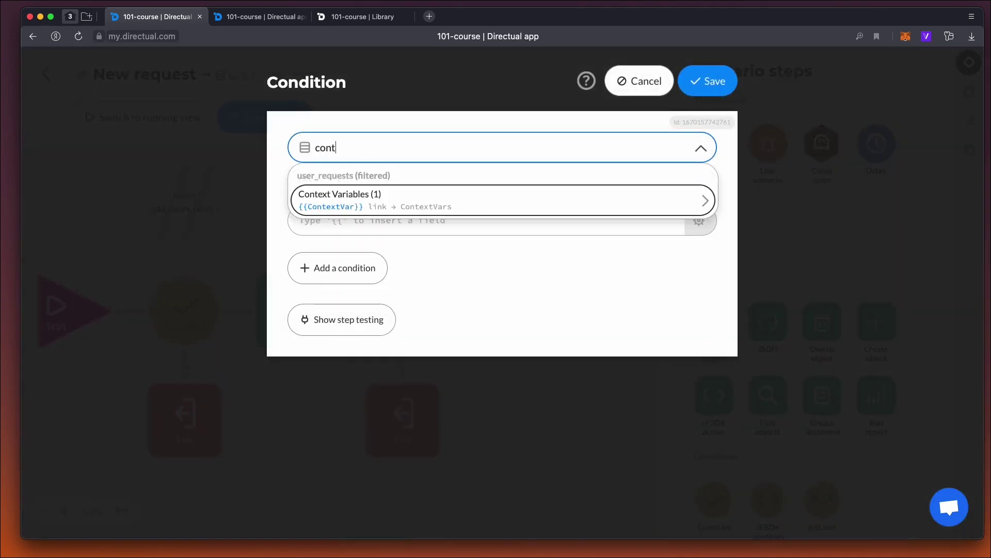
{"action": "type", "text": "nt"}
{"action": "left_click", "coordinate": [503, 200]}
{"action": "left_click", "coordinate": [620, 209]}
{"action": "left_click", "coordinate": [378, 176]}
{"action": "type", "text": "empt"}
{"action": "key", "text": "Down"}
{"action": "key", "text": "Down"}
{"action": "key", "text": "Return"}
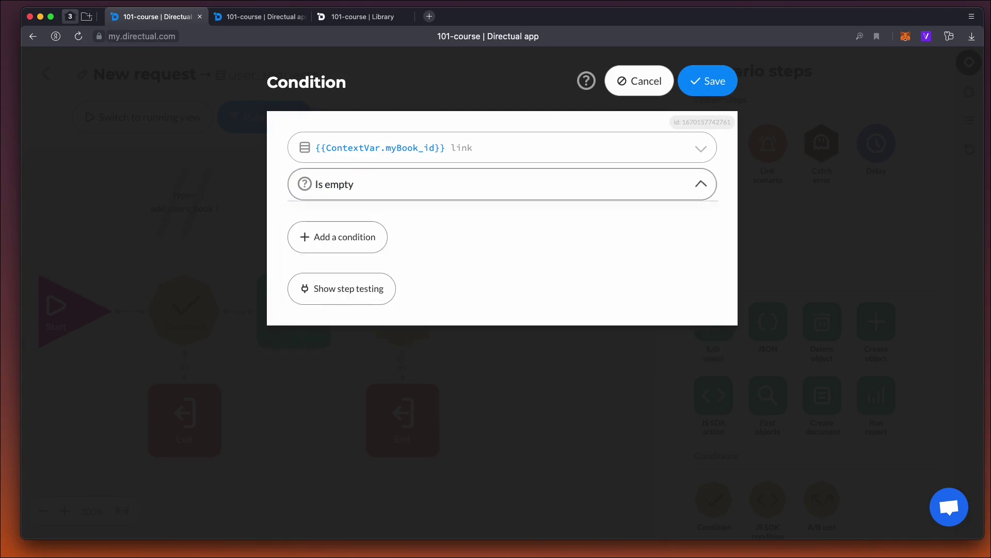
{"action": "left_click", "coordinate": [703, 87]}
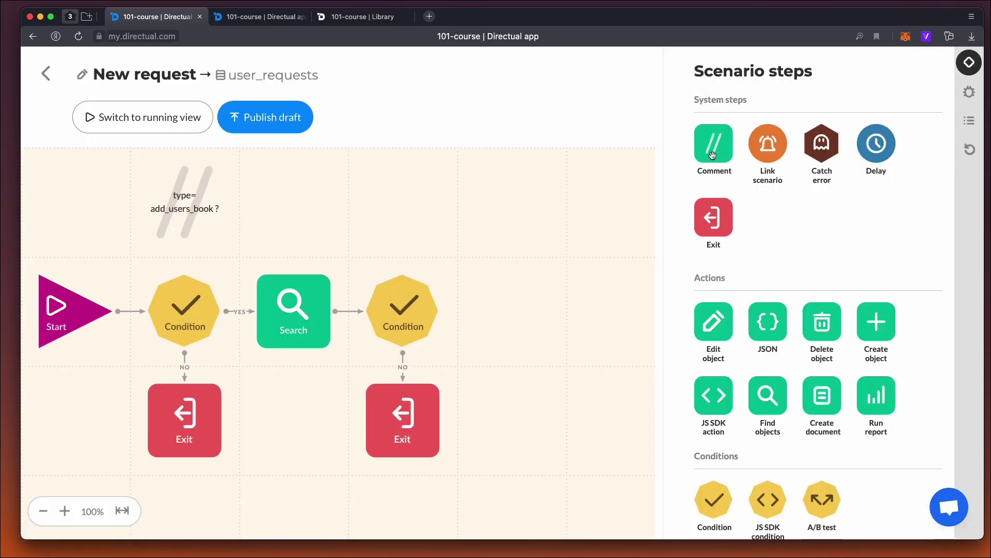
Add a comment above the second Condition step reading "Book has not been added"
{"action": "left_click_drag", "start_coordinate": [372, 198], "coordinate": [404, 205]}
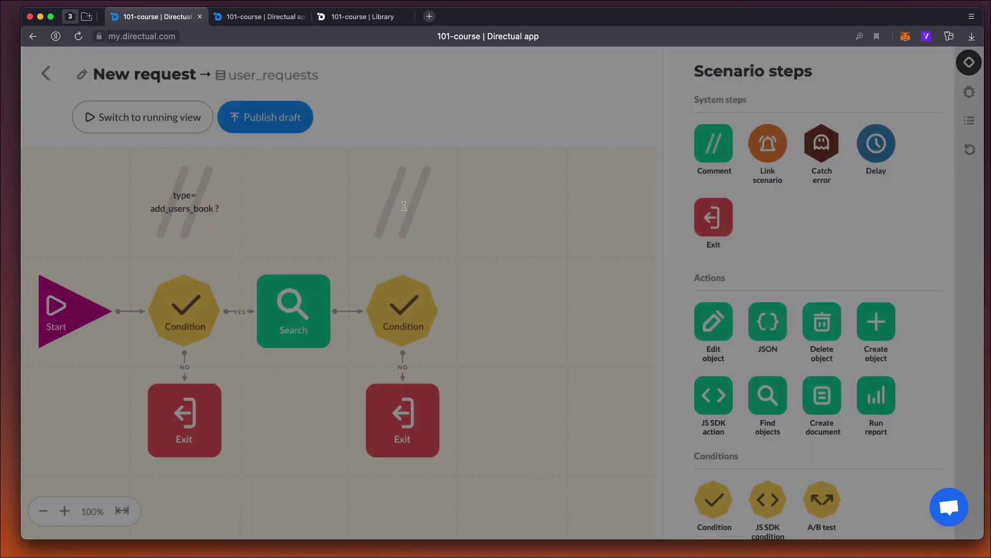
{"action": "type", "text": "Book has not been added"}
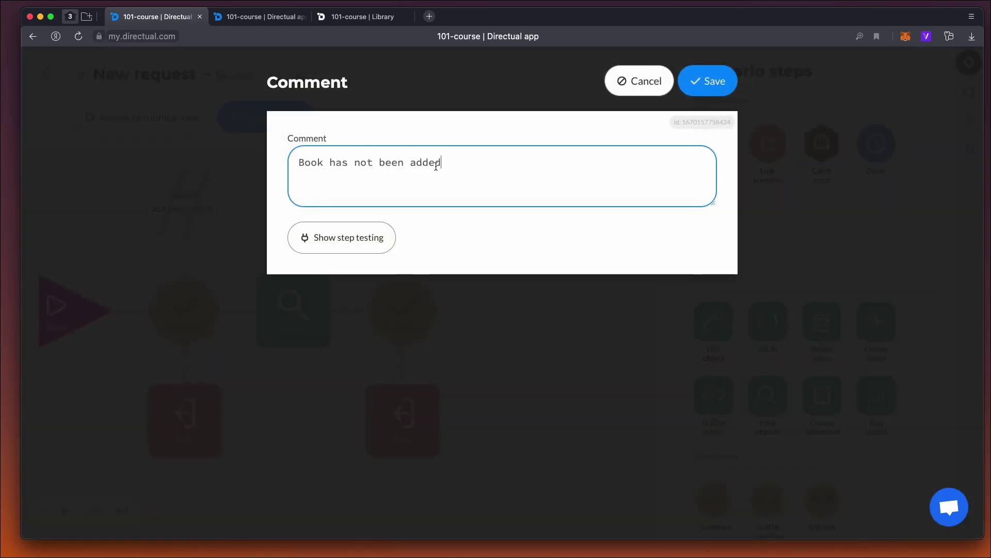
{"action": "left_click", "coordinate": [708, 88]}
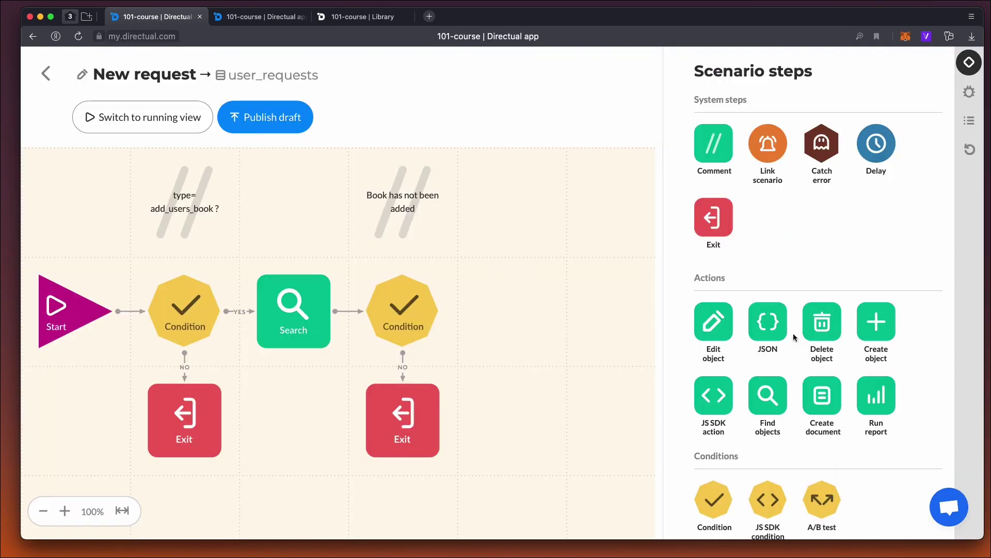
Place a Create object step on the second condition's YES branch and set its structure to User's books [users_books]
{"action": "left_click_drag", "start_coordinate": [454, 294], "coordinate": [519, 310]}
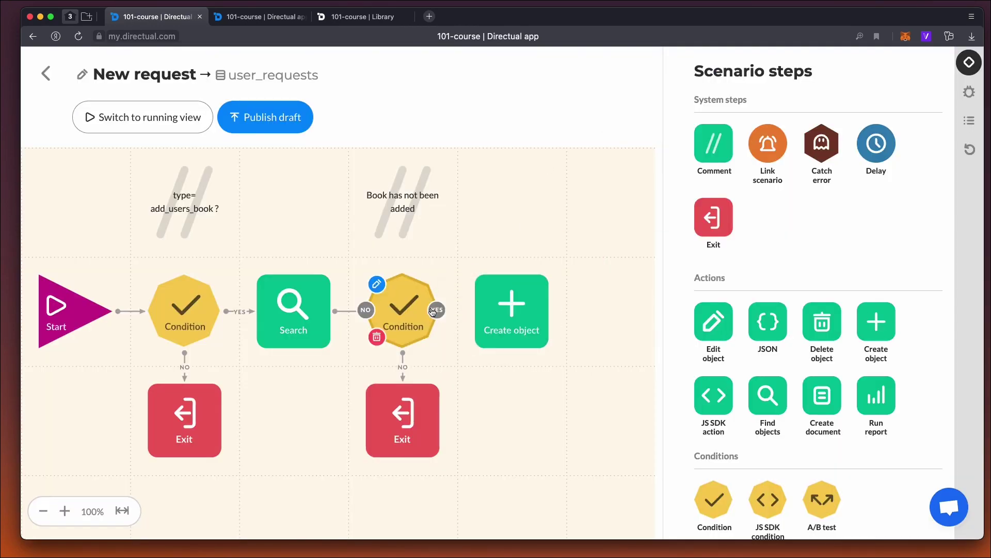
{"action": "left_click", "coordinate": [487, 305]}
{"action": "left_click", "coordinate": [380, 204]}
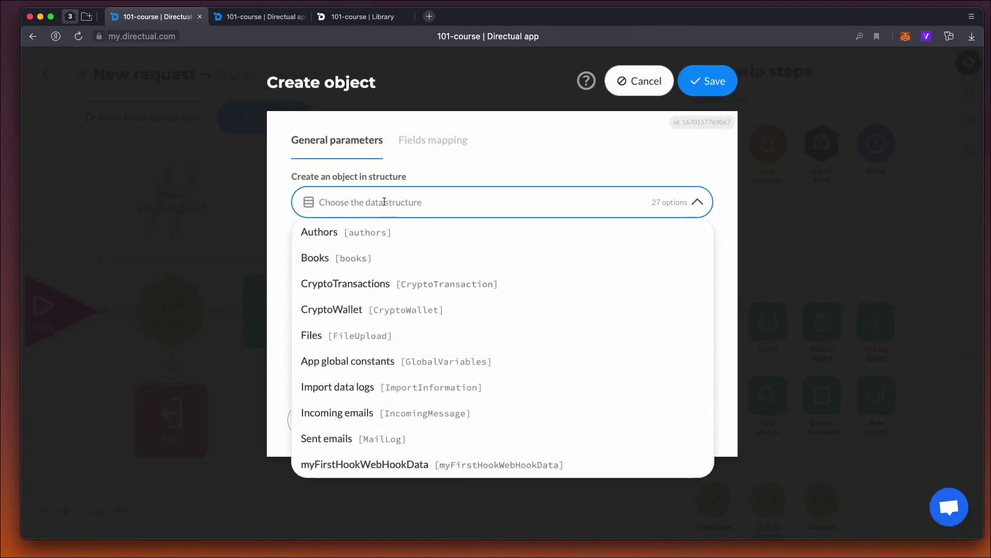
{"action": "type", "text": "users_"}
{"action": "key", "text": "Return"}
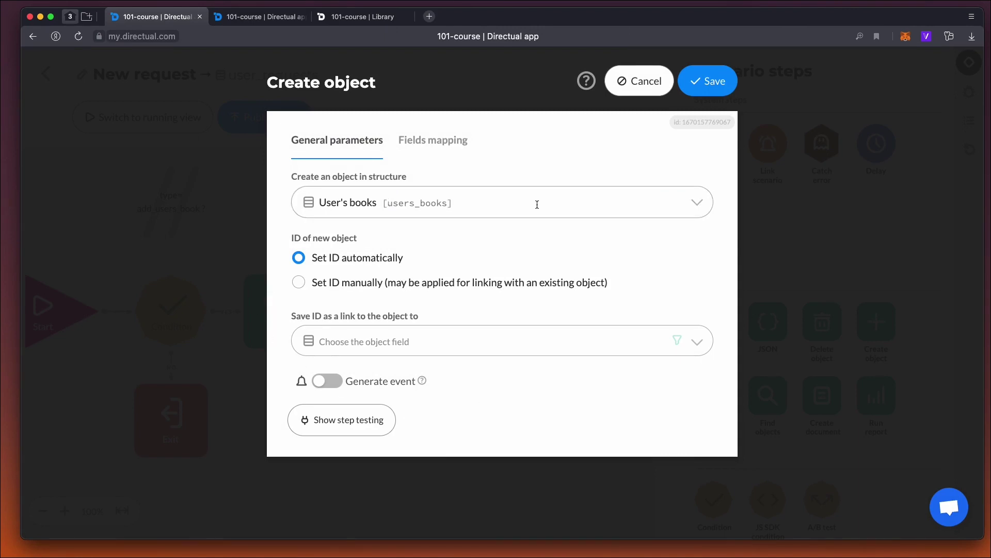
Add a field mapping in the Create object step that starts the Title value with {{author_id.firstName}}
{"action": "left_click", "coordinate": [457, 158]}
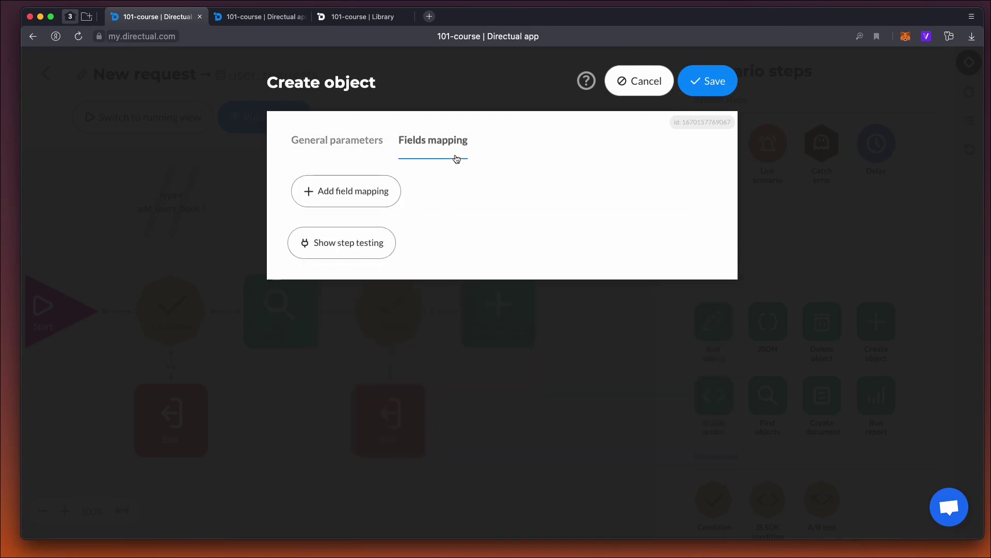
{"action": "left_click", "coordinate": [361, 195]}
{"action": "left_click", "coordinate": [400, 192]}
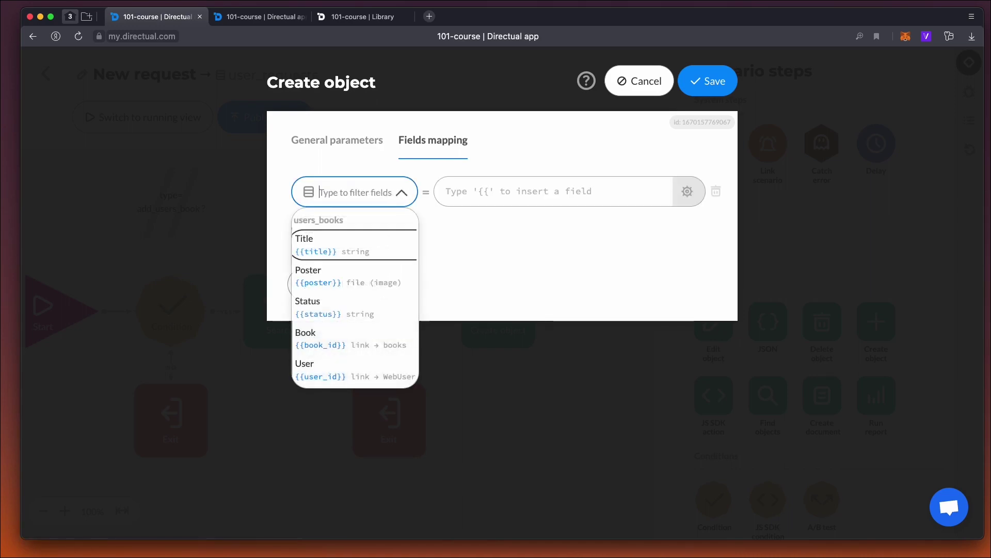
{"action": "left_click", "coordinate": [352, 247]}
{"action": "left_click", "coordinate": [507, 203]}
{"action": "type", "text": "{{au"}
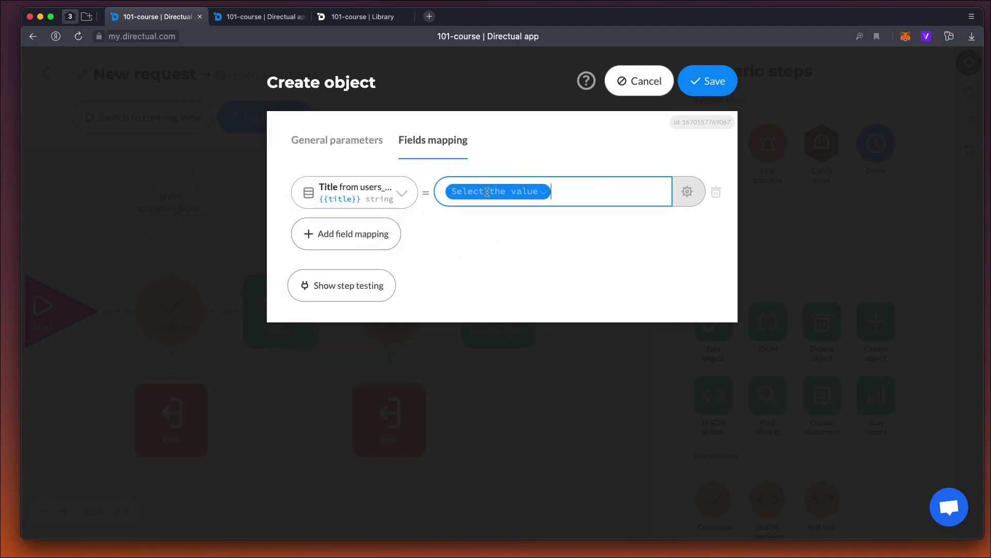
{"action": "key", "text": "Return"}
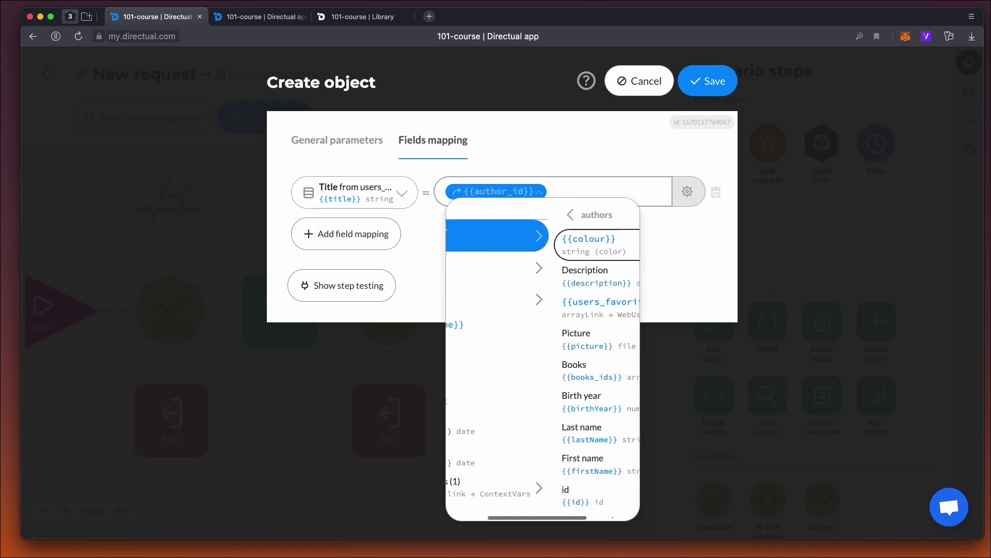
{"action": "type", "text": "fir"}
{"action": "key", "text": "Return"}
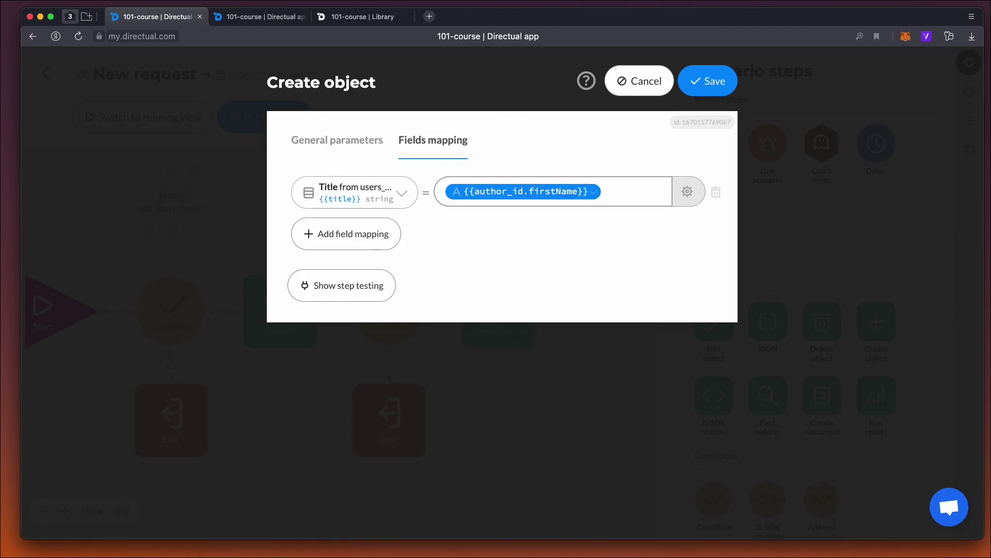
Append {{author_id.lastName}} to the Title mapping after the author's first name
{"action": "left_click", "coordinate": [622, 192]}
{"action": "type", "text": "{{"}
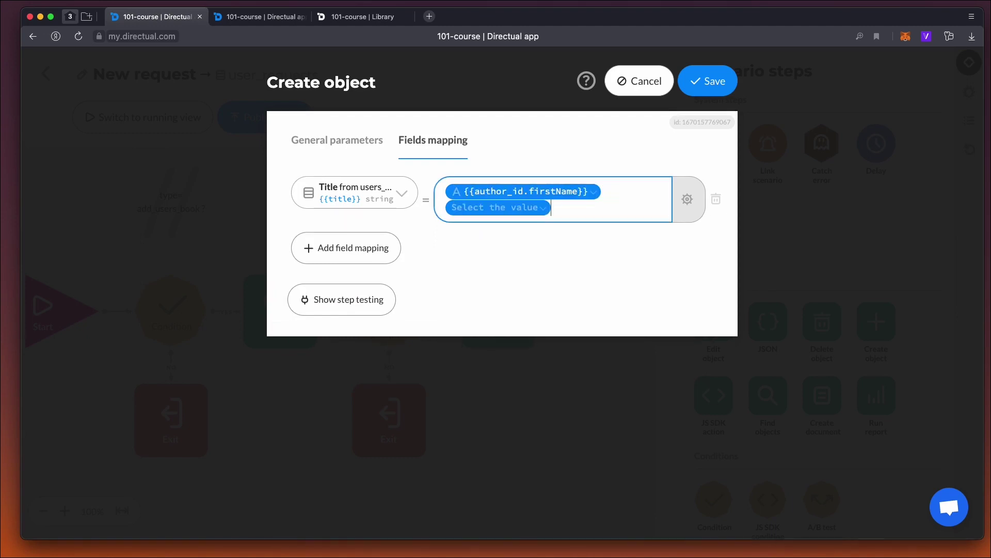
{"action": "type", "text": "au"}
{"action": "key", "text": "Return"}
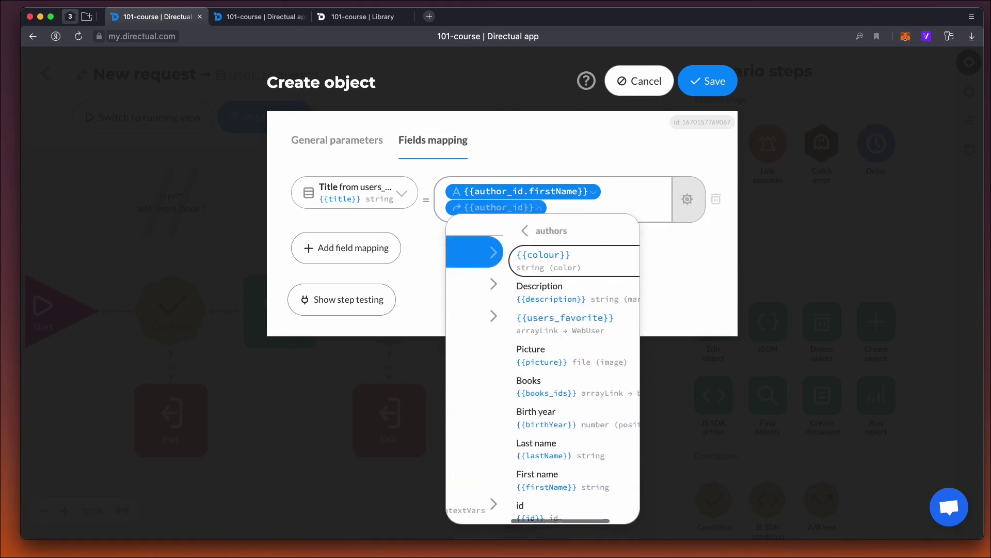
{"action": "type", "text": "last"}
{"action": "key", "text": "Return"}
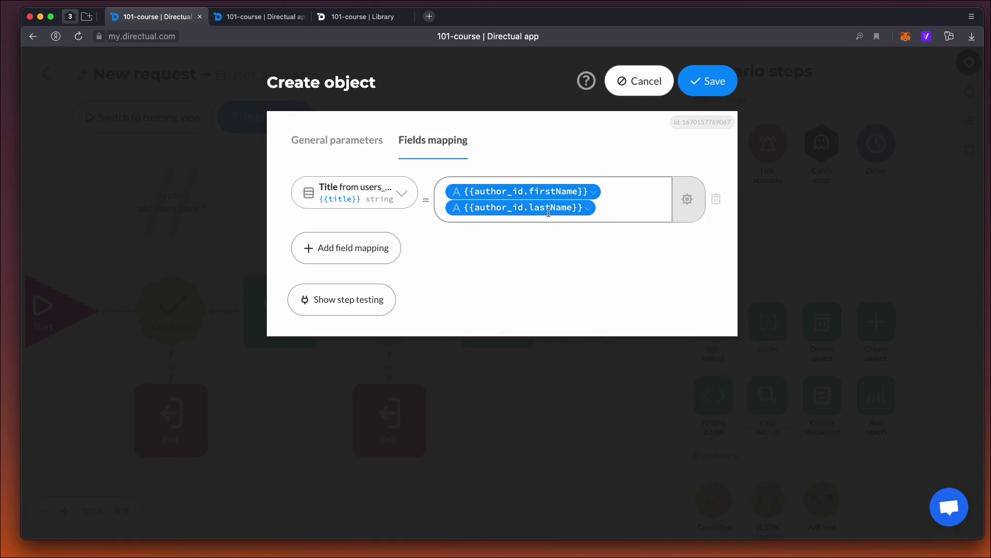
Append a dash followed by {{book_id.title}} to the Title mapping
{"action": "type", "text": "- {{boo"}
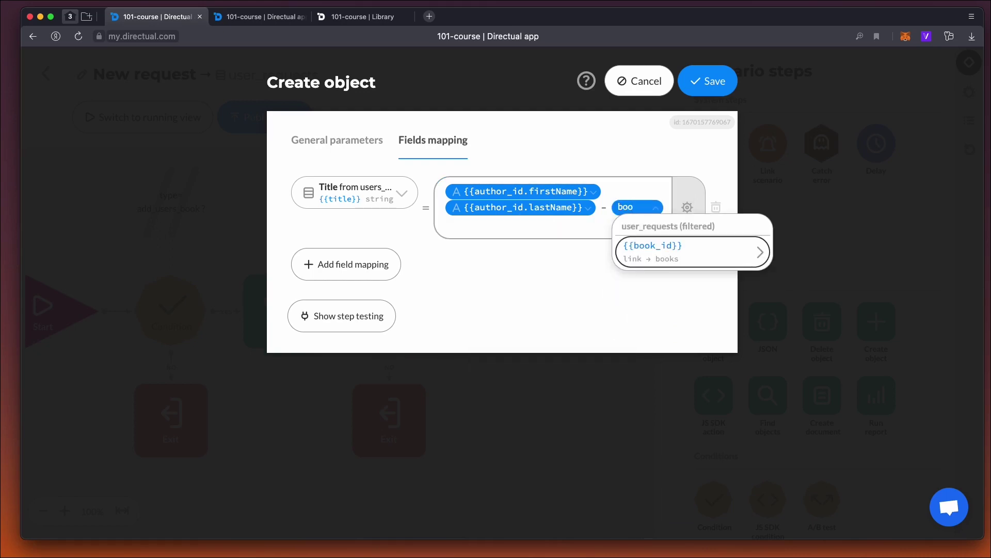
{"action": "key", "text": "Return"}
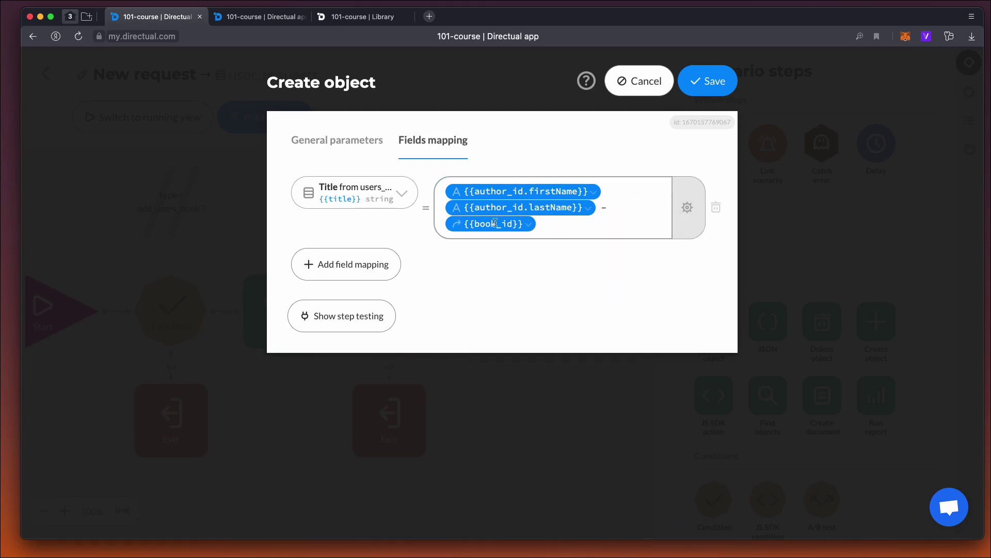
{"action": "left_click", "coordinate": [519, 227]}
{"action": "left_click", "coordinate": [533, 292]}
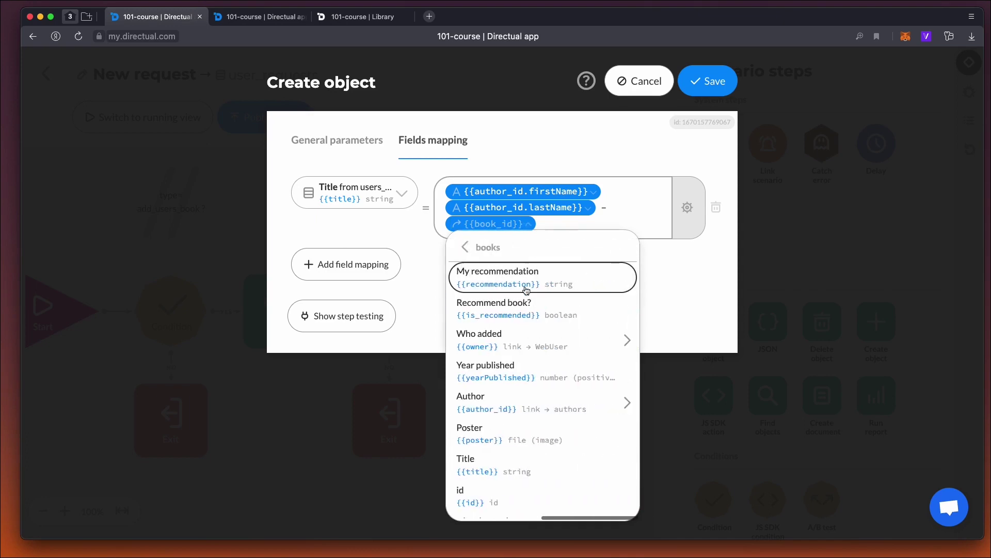
{"action": "type", "text": "title"}
{"action": "key", "text": "Return"}
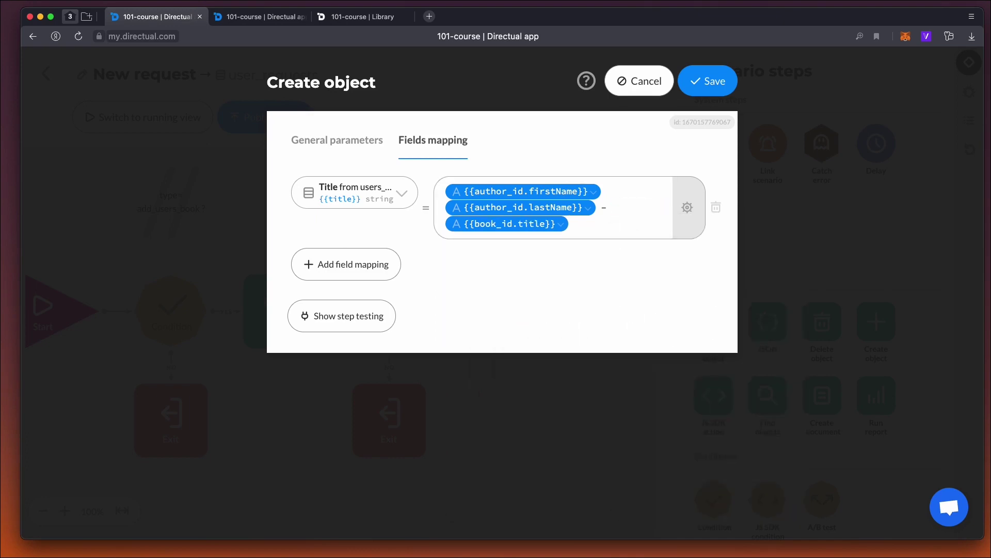
Append {{book_id.yearPublished}} in parentheses at the end of the Title mapping
{"action": "left_click", "coordinate": [585, 226]}
{"action": "type", "text": "({{"}
{"action": "left_click", "coordinate": [526, 238]}
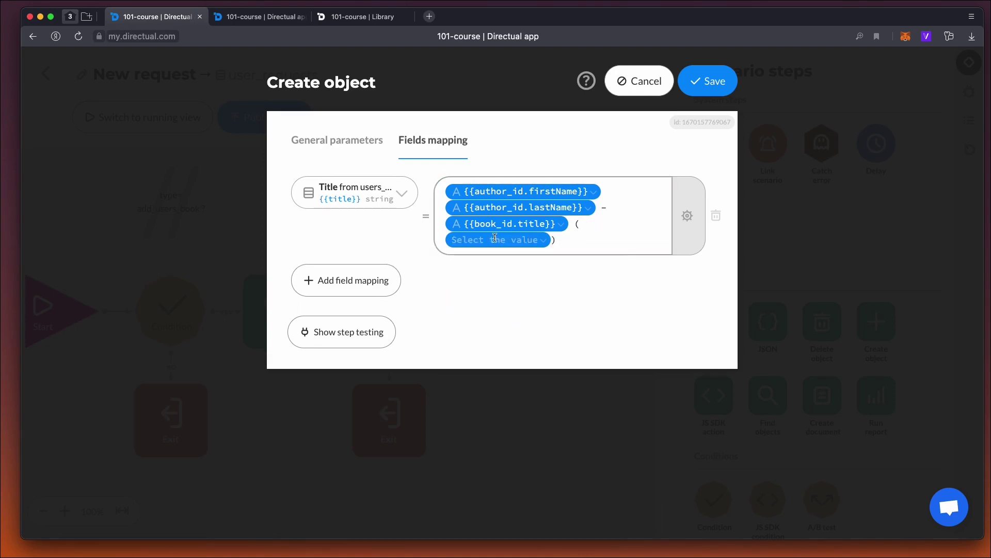
{"action": "type", "text": "boo"}
{"action": "key", "text": "Return"}
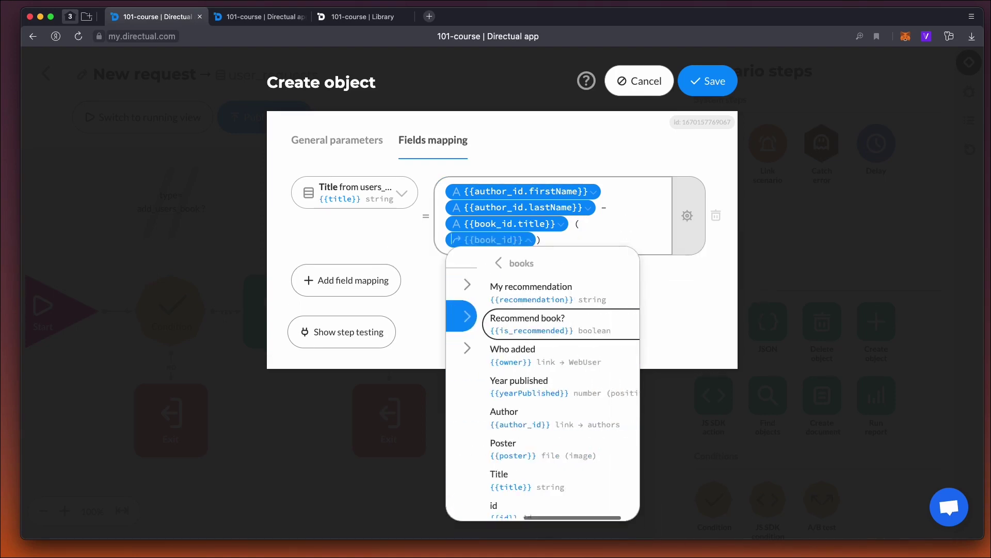
{"action": "type", "text": "year"}
{"action": "key", "text": "Return"}
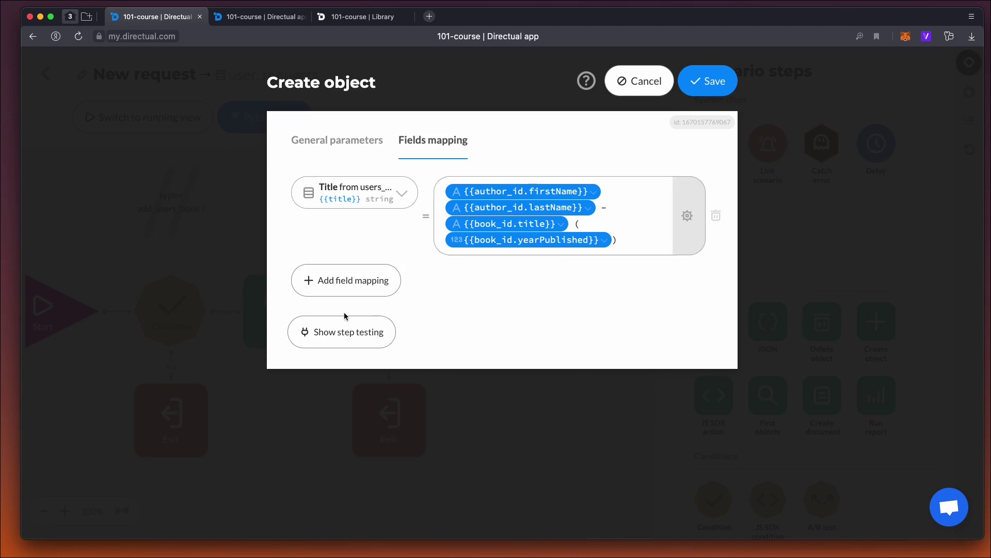
Add a second field mapping that sets Poster to {{book_id.poster}}
{"action": "left_click", "coordinate": [357, 279]}
{"action": "left_click", "coordinate": [336, 284]}
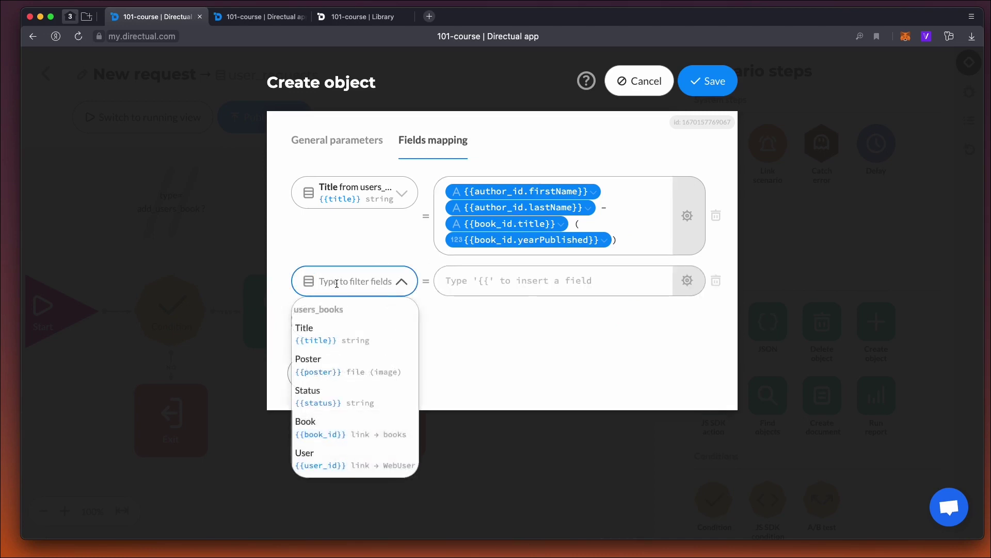
{"action": "left_click", "coordinate": [330, 365]}
{"action": "left_click", "coordinate": [483, 281]}
{"action": "type", "text": "{{"}
{"action": "type", "text": "boo"}
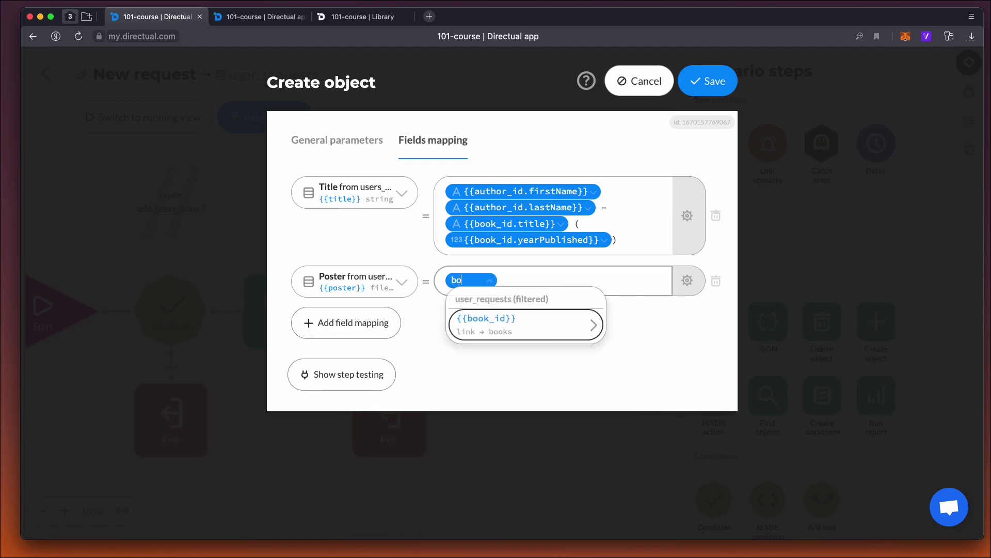
{"action": "key", "text": "Return"}
{"action": "type", "text": "pos"}
{"action": "key", "text": "Return"}
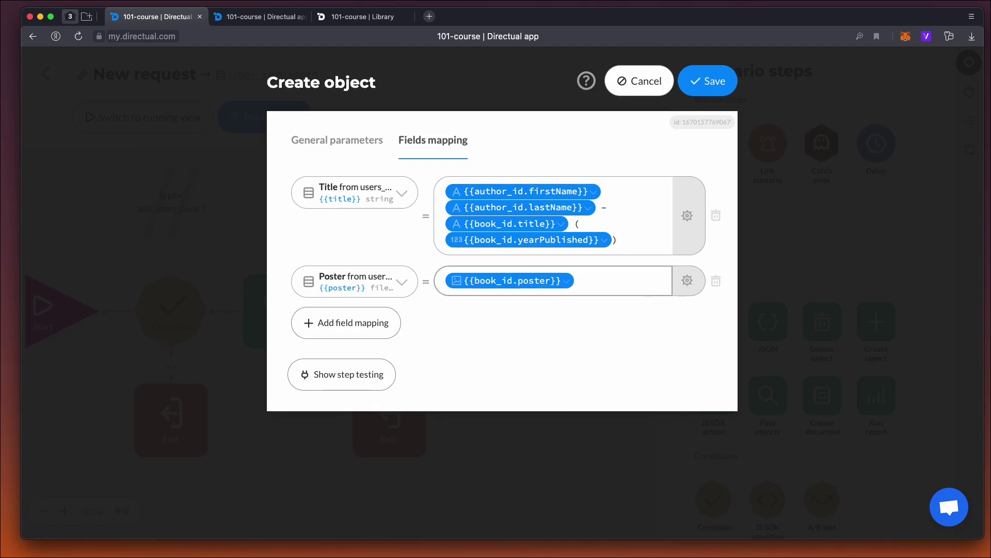
Add a field mapping that sets Status to the text "new"
{"action": "left_click", "coordinate": [353, 322]}
{"action": "type", "text": "s"}
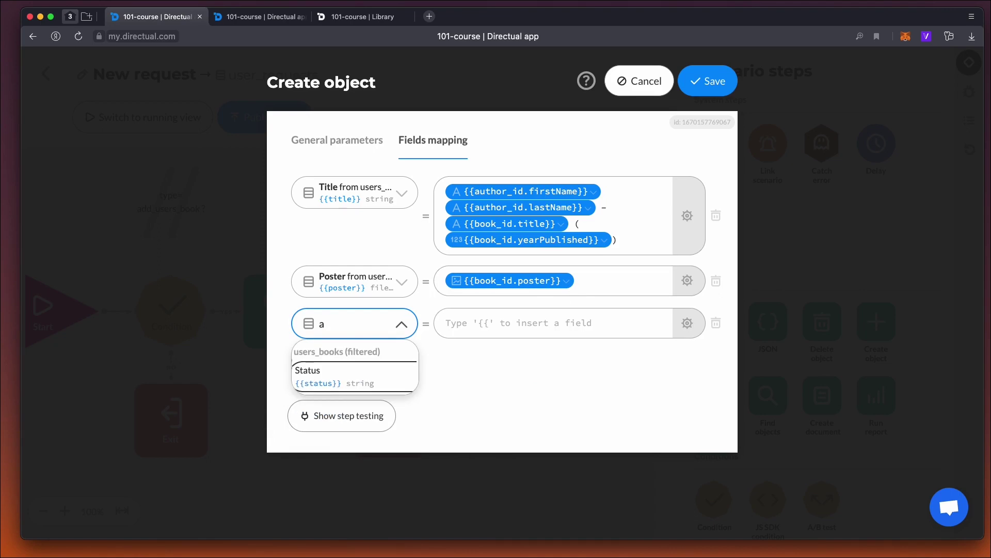
{"action": "key", "text": "Return"}
{"action": "left_click", "coordinate": [489, 321]}
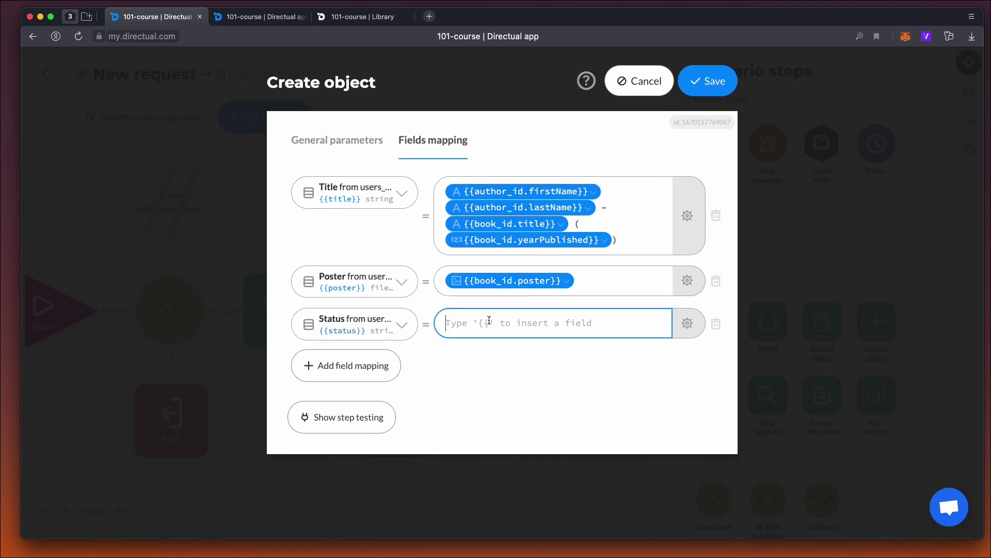
Add a field mapping that sets the Book link to {{book_id}}
{"action": "left_click", "coordinate": [351, 364]}
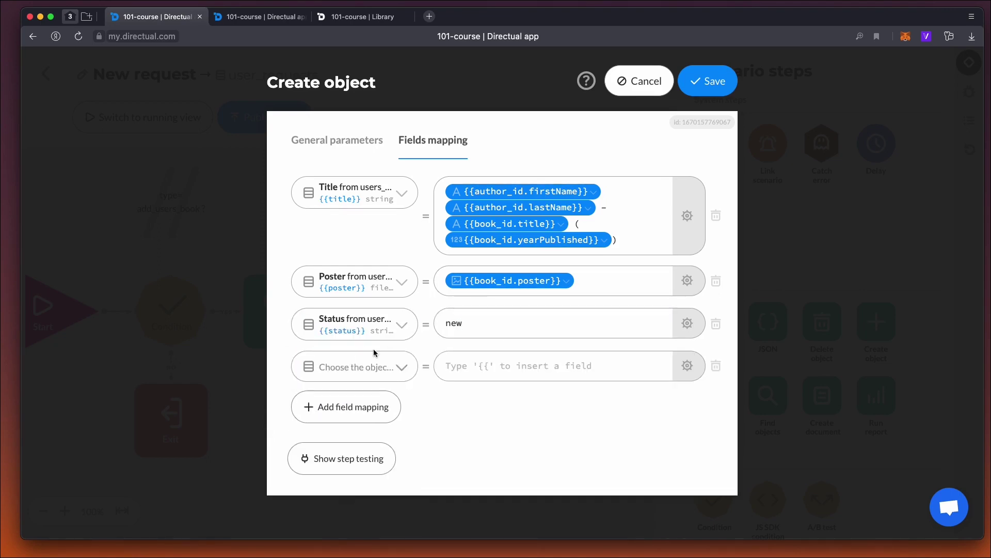
{"action": "left_click", "coordinate": [358, 368]}
{"action": "scroll", "coordinate": [342, 444], "scroll_direction": "down", "scroll_amount": 1}
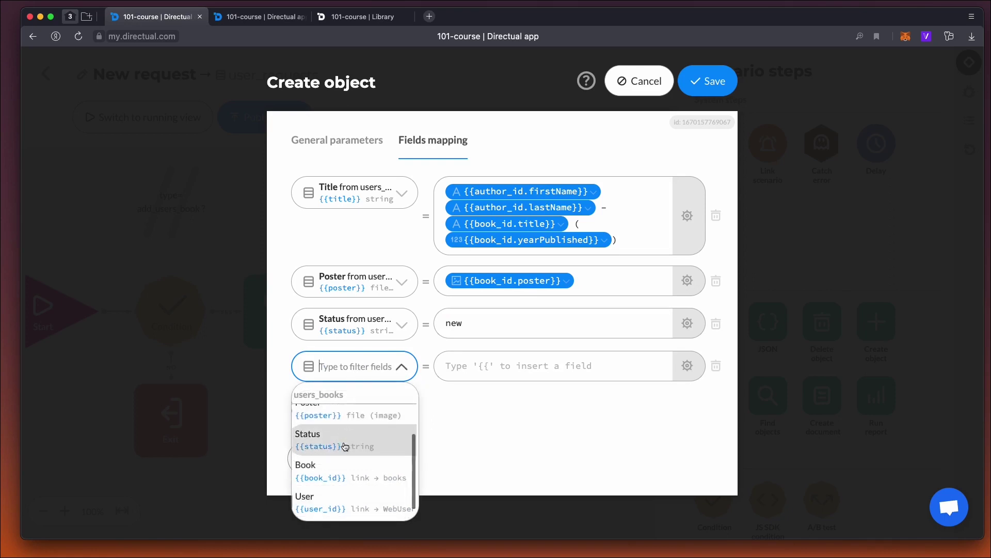
{"action": "left_click", "coordinate": [340, 473]}
{"action": "left_click", "coordinate": [486, 367]}
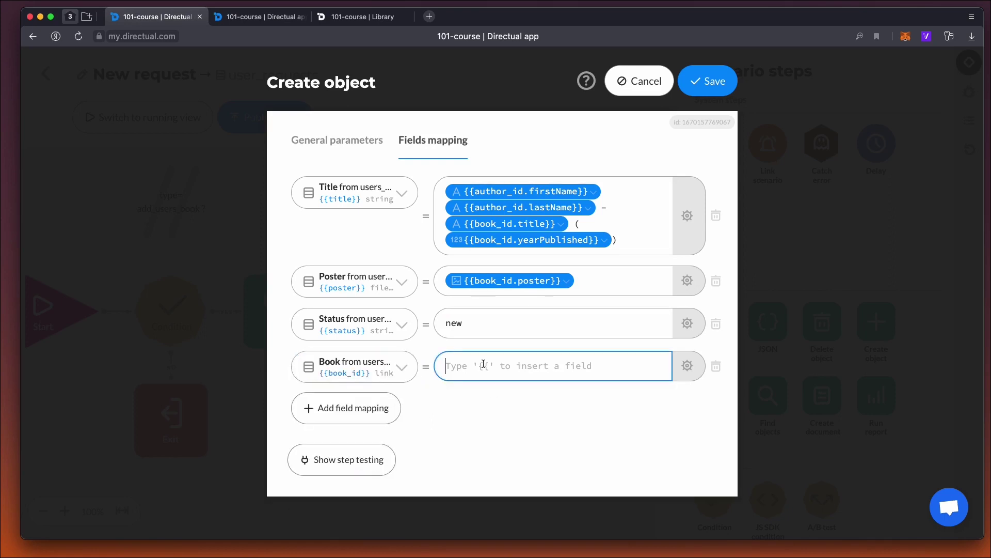
{"action": "type", "text": "{{"}
{"action": "left_click", "coordinate": [521, 367]}
{"action": "type", "text": "boo"}
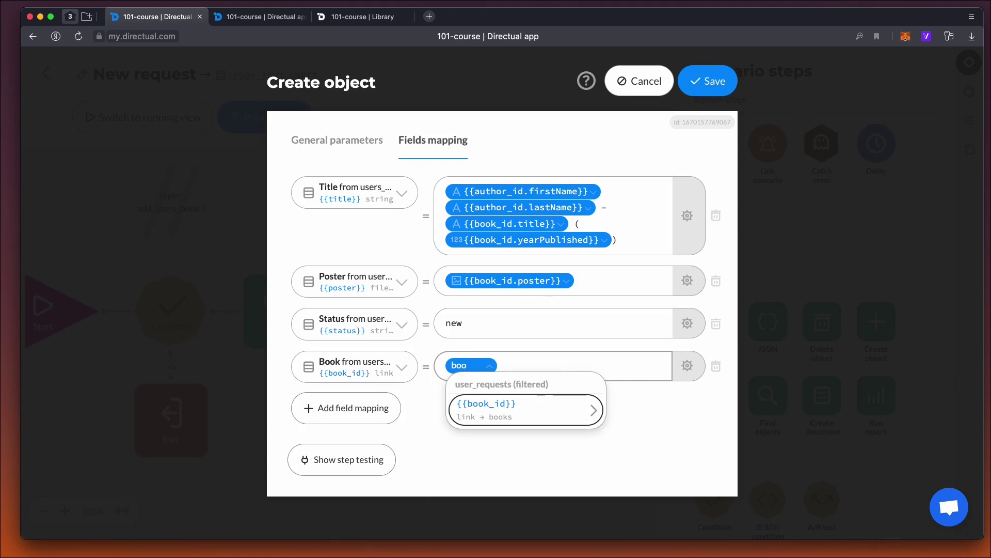
{"action": "left_click", "coordinate": [461, 417]}
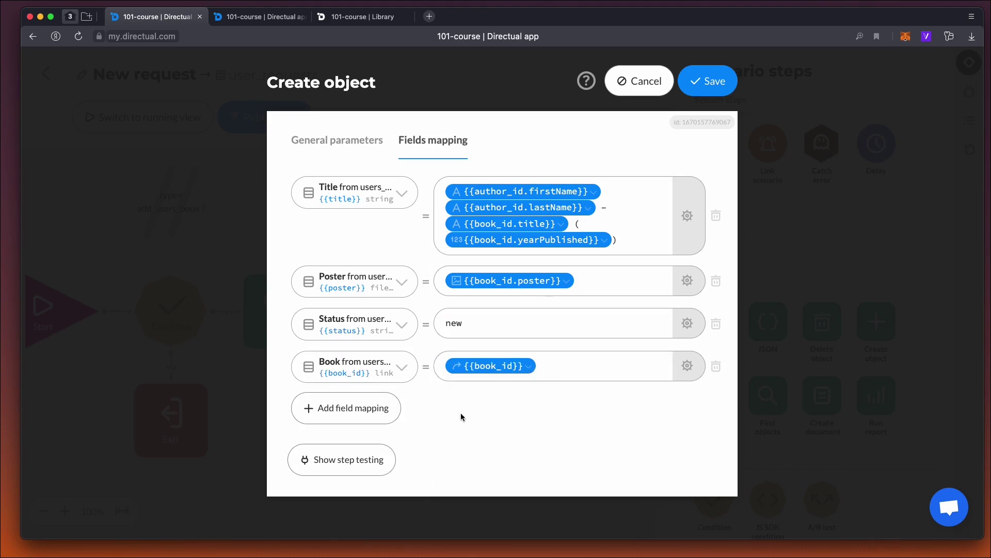
Add a field mapping that sets the User link to {{user_id}}
{"action": "left_click", "coordinate": [378, 408]}
{"action": "left_click", "coordinate": [401, 395]}
{"action": "scroll", "coordinate": [361, 439], "scroll_direction": "down", "scroll_amount": 2}
{"action": "left_click", "coordinate": [361, 488]}
{"action": "left_click", "coordinate": [476, 393]}
{"action": "type", "text": "{{use"}
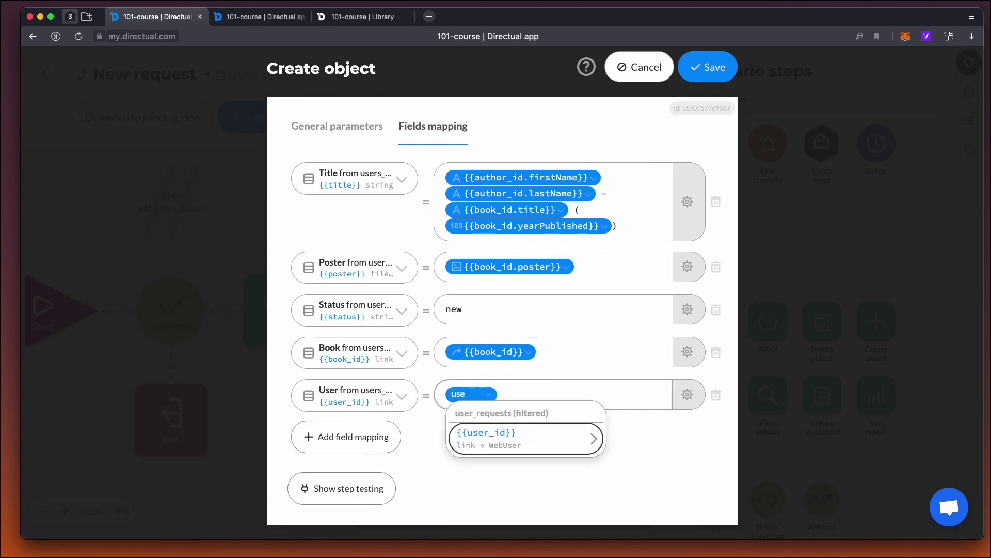
{"action": "key", "text": "Return"}
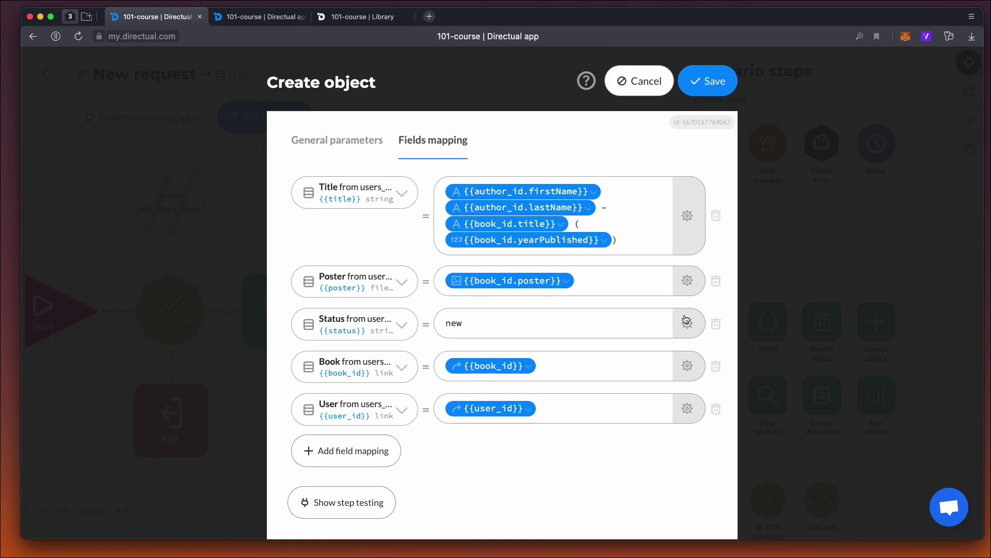
Save the Create object step and publish the New request scenario draft, showing its running view
{"action": "left_click", "coordinate": [710, 87]}
{"action": "left_click", "coordinate": [709, 87]}
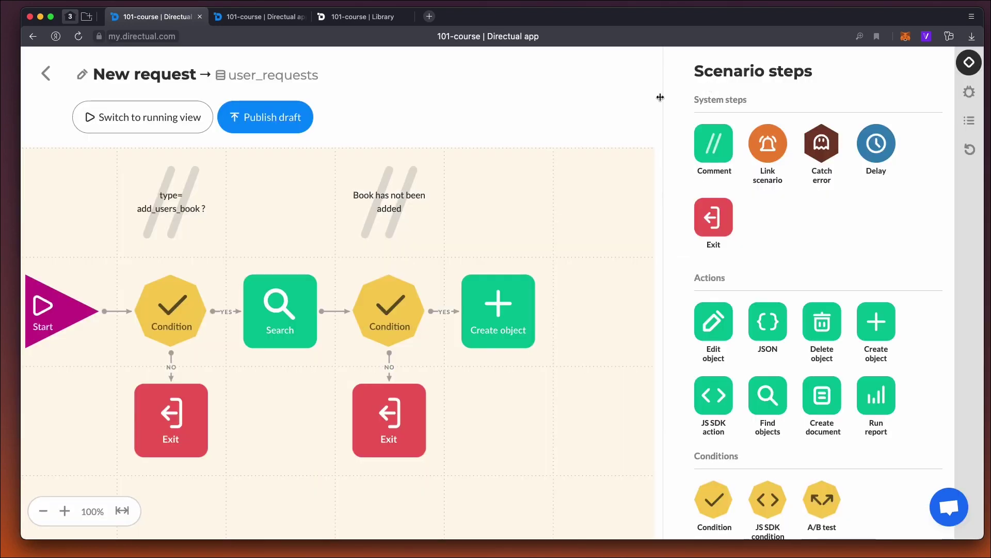
{"action": "left_click", "coordinate": [255, 126]}
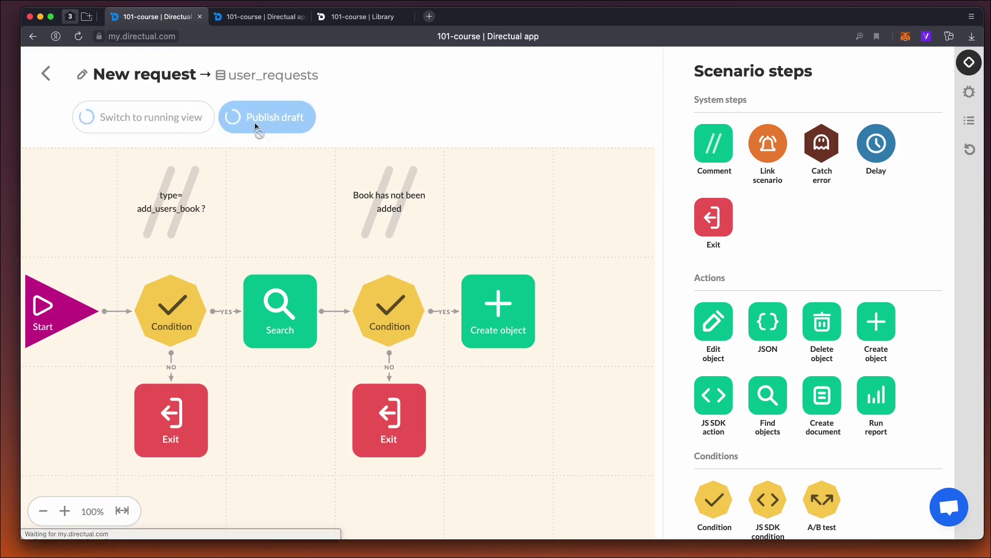
{"action": "left_click", "coordinate": [193, 119]}
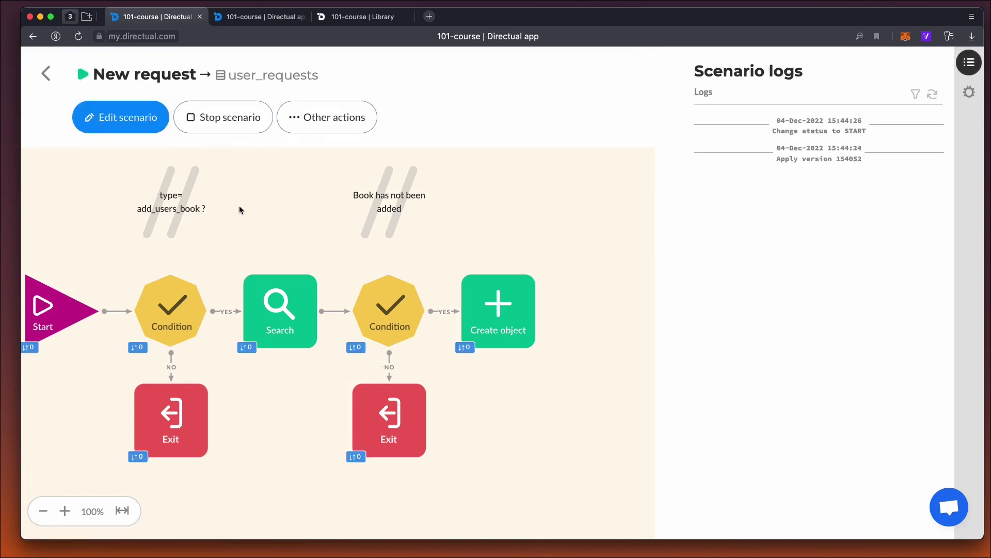
Copy the object ID of the second record in User requests and return to the New request scenario
{"action": "left_click", "coordinate": [258, 20]}
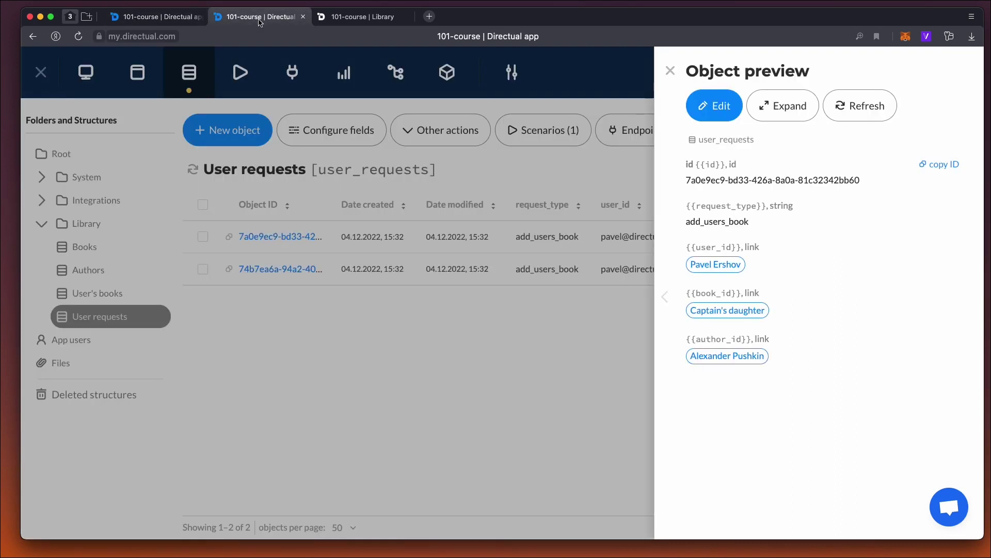
{"action": "left_click", "coordinate": [433, 333]}
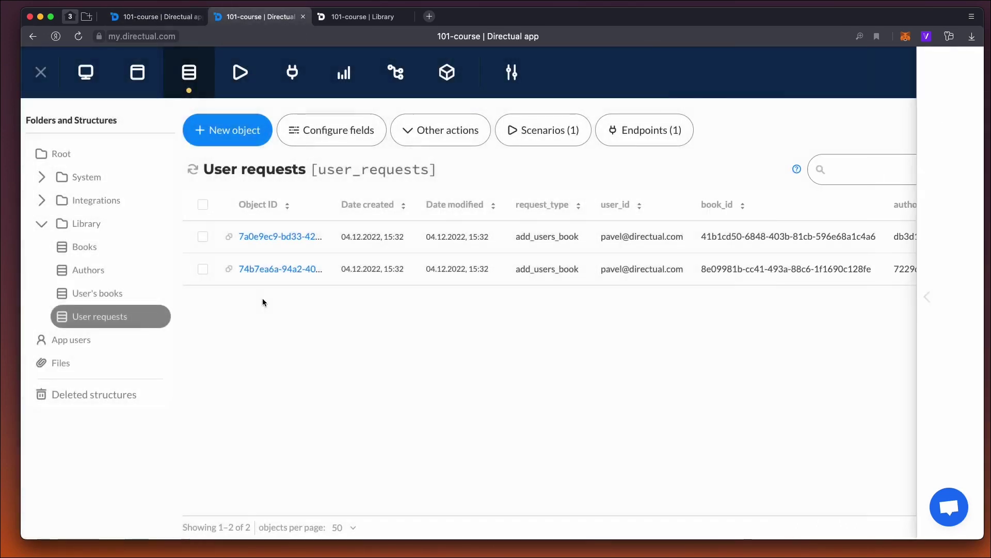
{"action": "left_click", "coordinate": [229, 269]}
{"action": "left_click", "coordinate": [155, 16]}
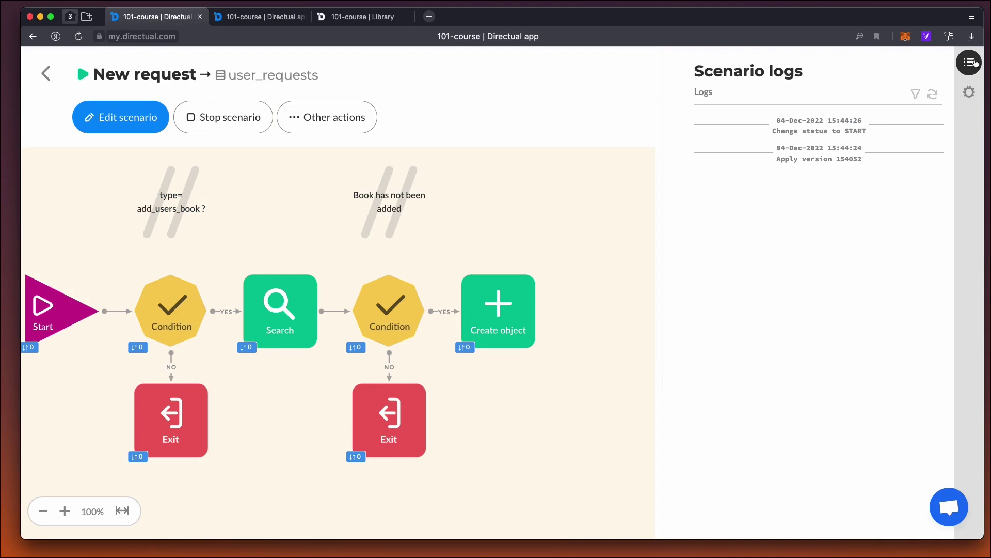
Test the running scenario with the copied object ID and refresh the scenario logs
{"action": "left_click", "coordinate": [969, 92]}
{"action": "key", "text": "super+v"}
{"action": "left_click", "coordinate": [917, 137]}
{"action": "left_click", "coordinate": [969, 62]}
{"action": "left_click", "coordinate": [933, 95]}
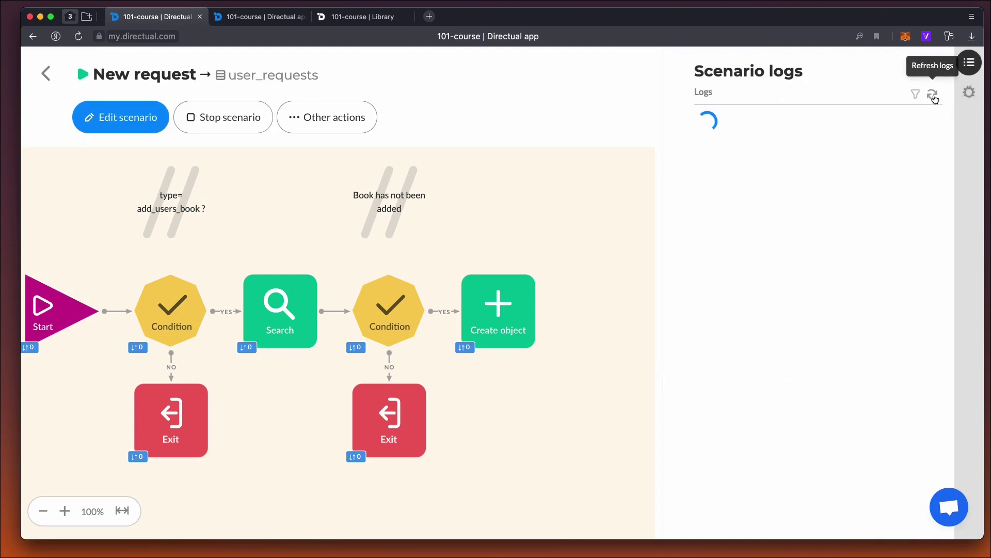
Copy the object ID of the first User requests record and throw that object into the running New request scenario
{"action": "left_click", "coordinate": [259, 17]}
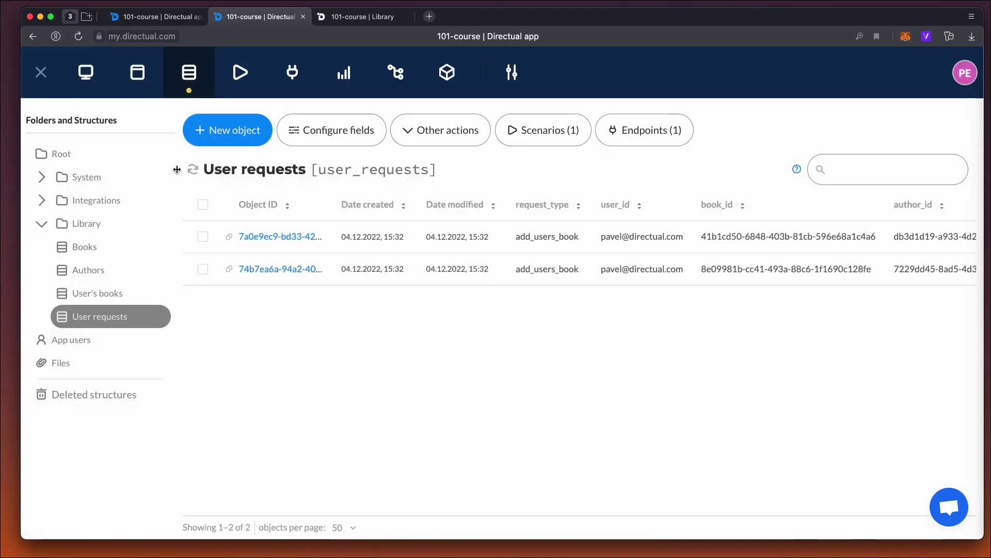
{"action": "left_click", "coordinate": [229, 236]}
{"action": "left_click", "coordinate": [146, 20]}
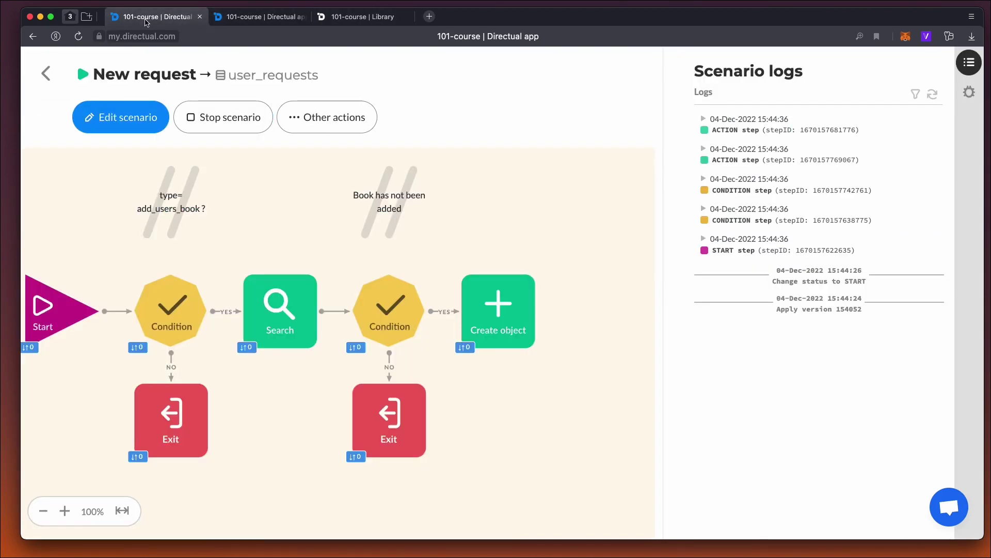
{"action": "left_click", "coordinate": [970, 92]}
{"action": "left_click", "coordinate": [839, 147]}
{"action": "key", "text": "cmd+v"}
{"action": "left_click", "coordinate": [915, 139]}
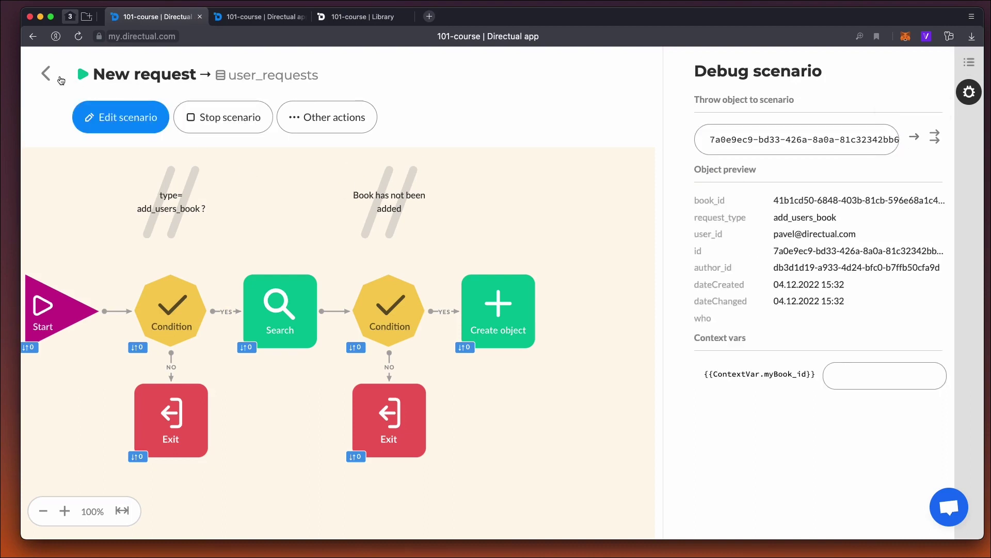
Reload the published Library page to check the books on the My books tab
{"action": "key", "text": "super+r"}
{"action": "left_click", "coordinate": [348, 18]}
{"action": "key", "text": "super+r"}
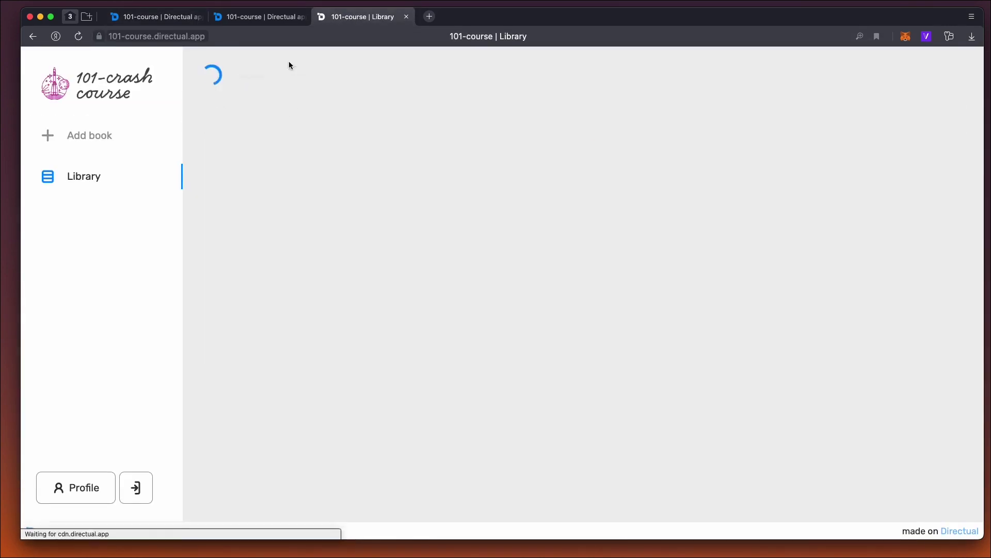
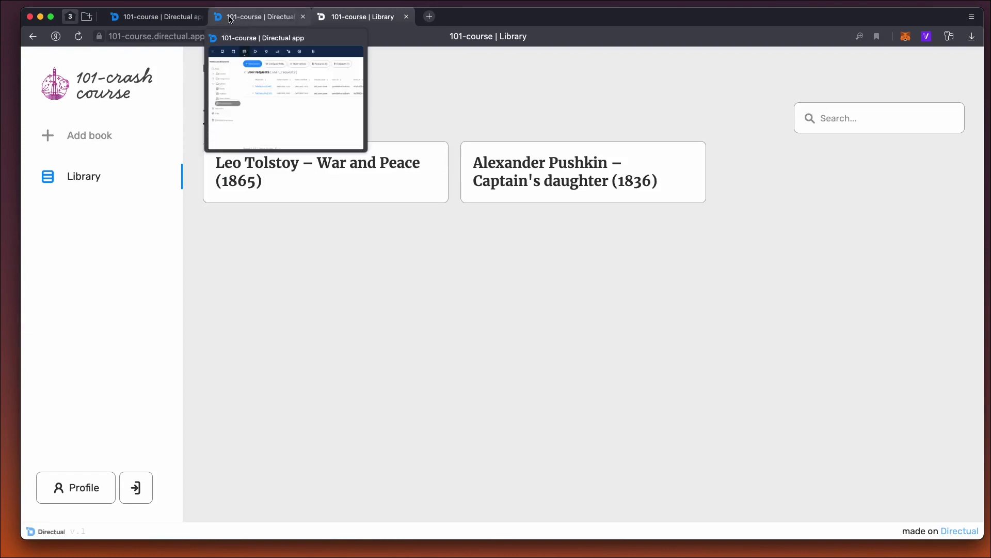
Open the Library web page for editing and select the Cards view on its My books tab
{"action": "left_click", "coordinate": [162, 20]}
{"action": "left_click", "coordinate": [137, 73]}
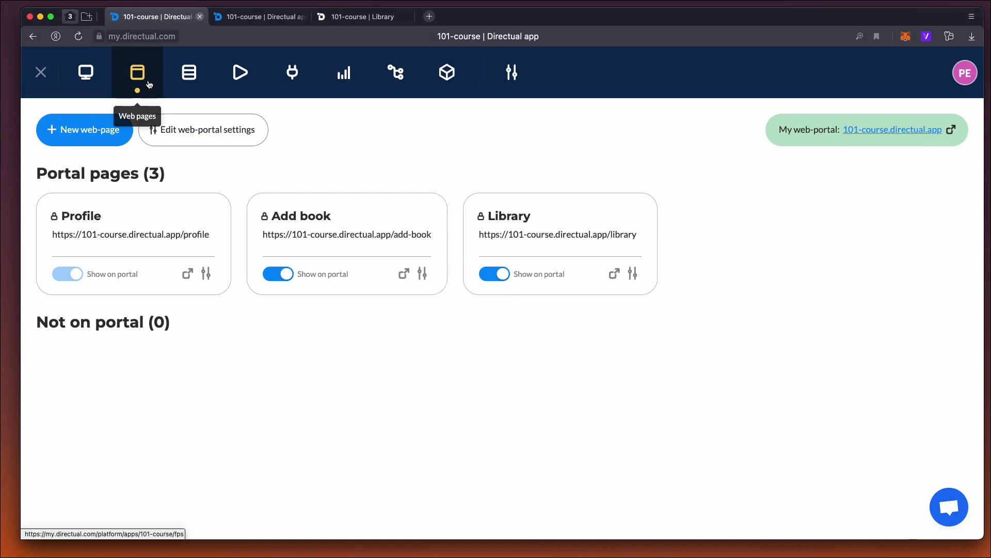
{"action": "left_click", "coordinate": [508, 227]}
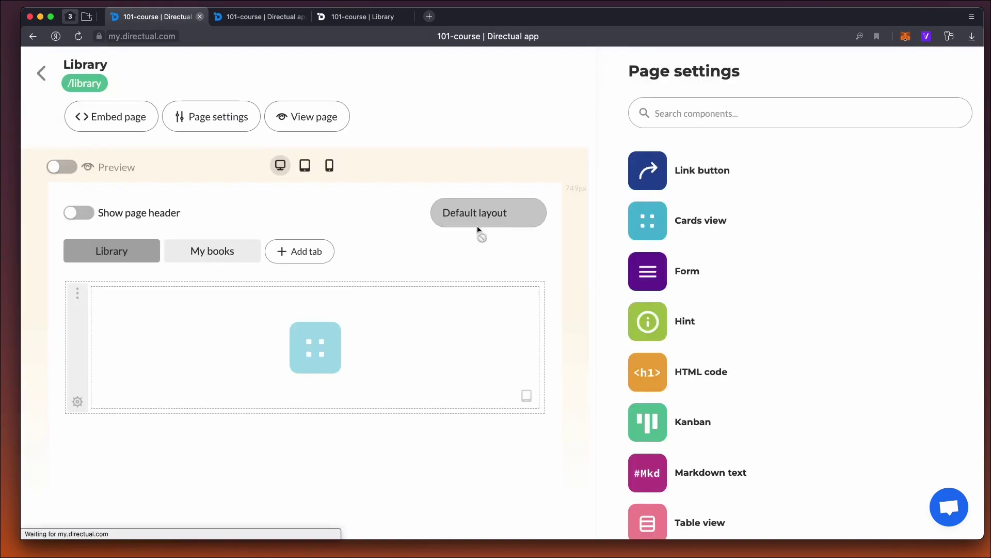
{"action": "left_click", "coordinate": [213, 250]}
{"action": "left_click", "coordinate": [259, 340]}
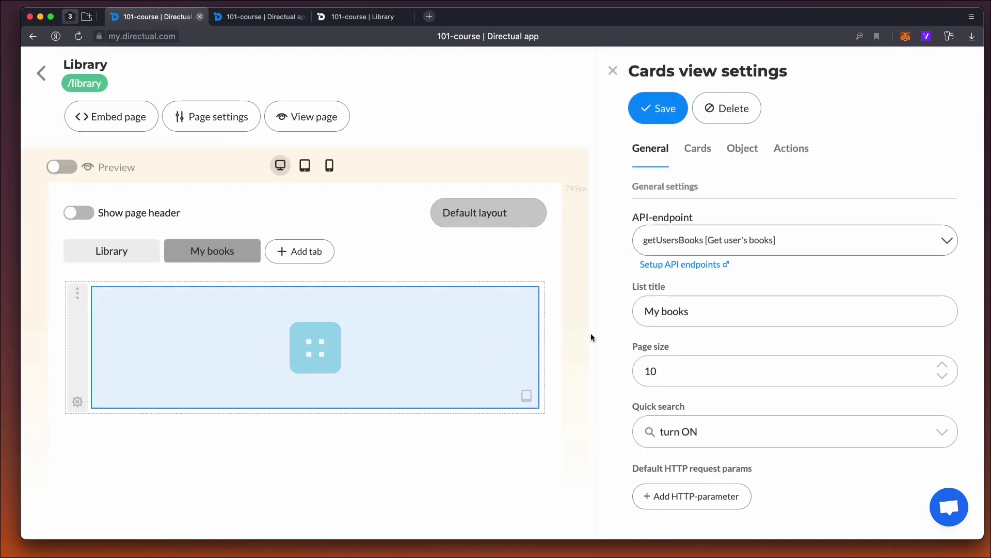
Include a picture on the My books cards, using Poster {{poster}} as the picture URL
{"action": "left_click", "coordinate": [745, 152]}
{"action": "scroll", "coordinate": [734, 325], "scroll_direction": "down", "scroll_amount": 3}
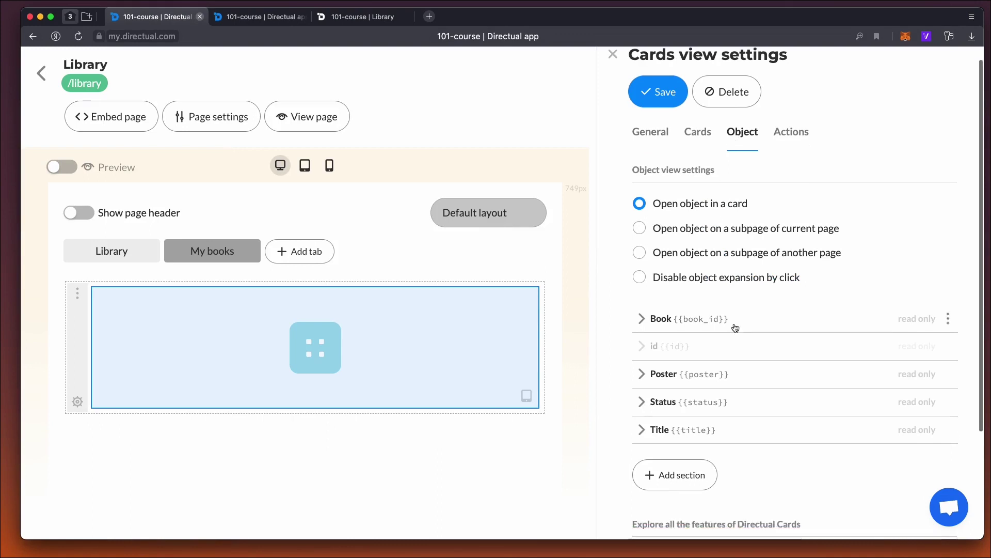
{"action": "scroll", "coordinate": [734, 325], "scroll_direction": "up", "scroll_amount": 3}
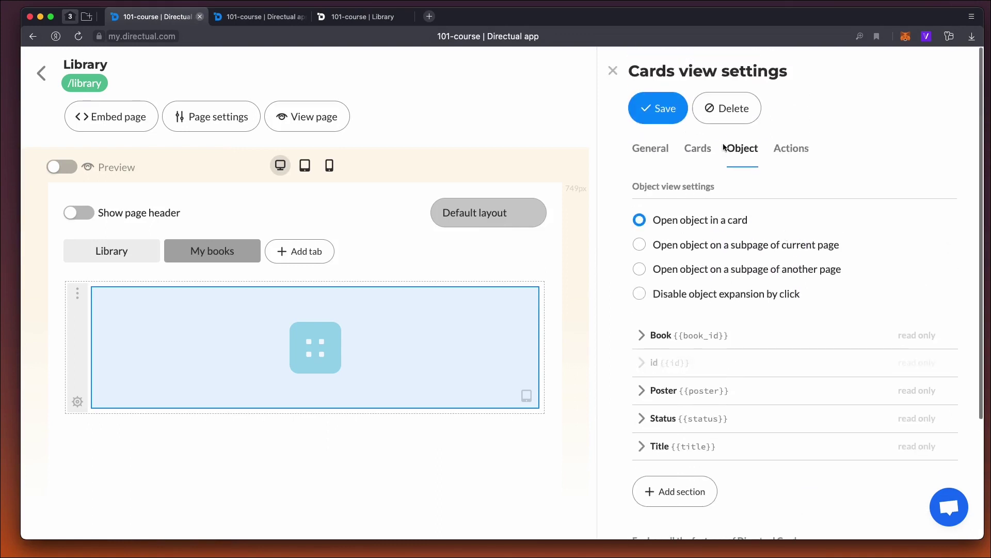
{"action": "left_click", "coordinate": [698, 149]}
{"action": "scroll", "coordinate": [721, 285], "scroll_direction": "down", "scroll_amount": 5}
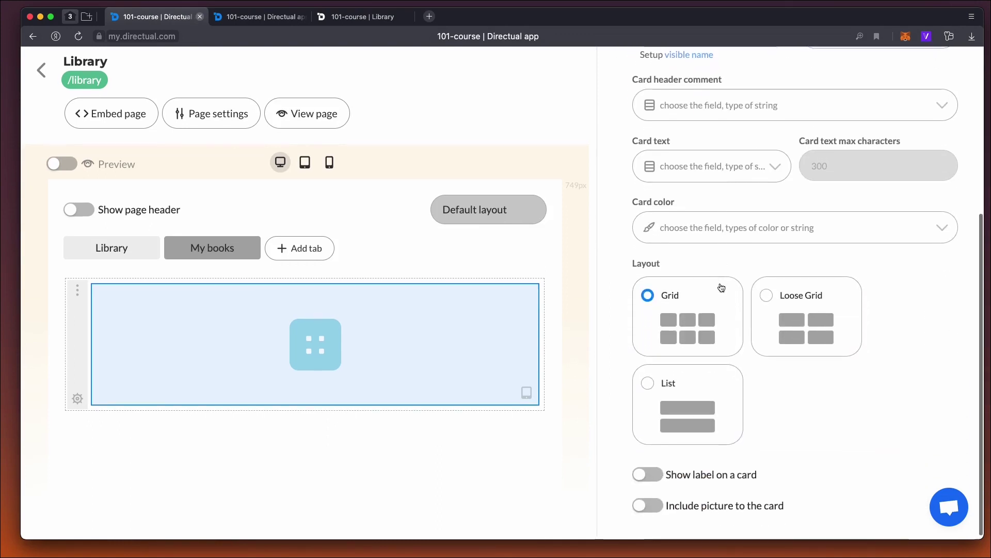
{"action": "left_click", "coordinate": [648, 508]}
{"action": "scroll", "coordinate": [826, 389], "scroll_direction": "down", "scroll_amount": 3}
{"action": "left_click", "coordinate": [732, 476]}
{"action": "left_click", "coordinate": [706, 469]}
{"action": "scroll", "coordinate": [804, 431], "scroll_direction": "down", "scroll_amount": 5}
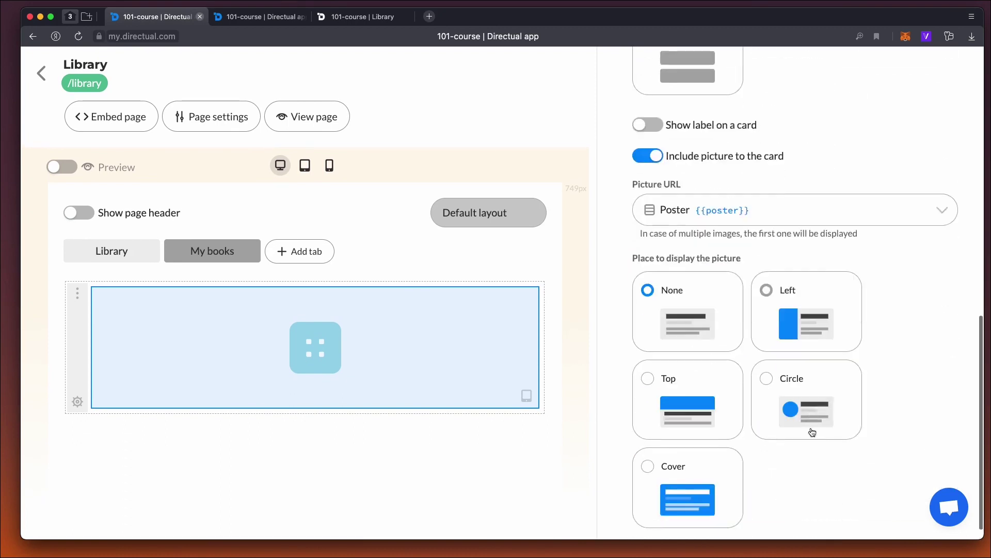
Display the card picture as Cover with a card min height of 200, and save the Cards view settings
{"action": "left_click", "coordinate": [692, 469]}
{"action": "scroll", "coordinate": [796, 438], "scroll_direction": "down", "scroll_amount": 2}
{"action": "left_click", "coordinate": [710, 502]}
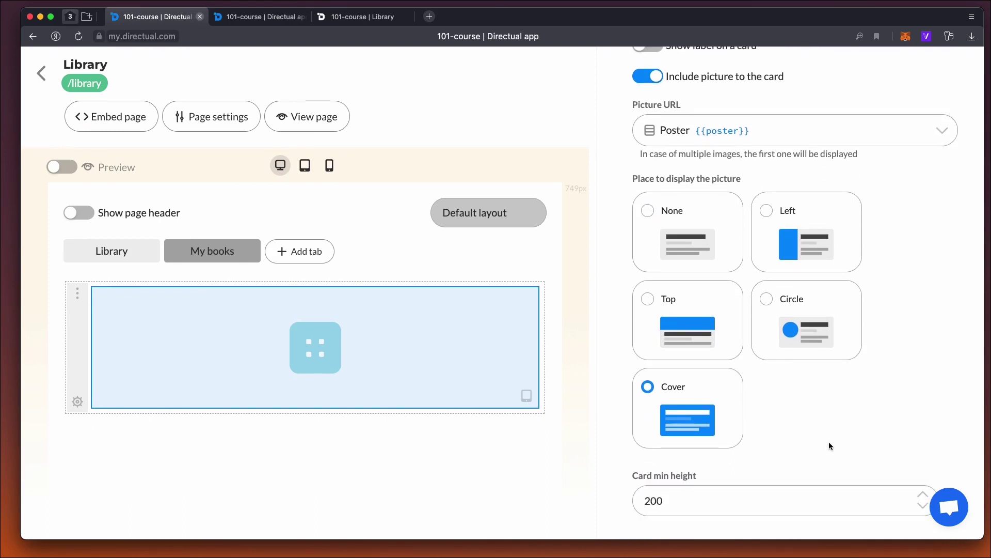
{"action": "scroll", "coordinate": [799, 434], "scroll_direction": "up", "scroll_amount": 10}
{"action": "left_click", "coordinate": [653, 112]}
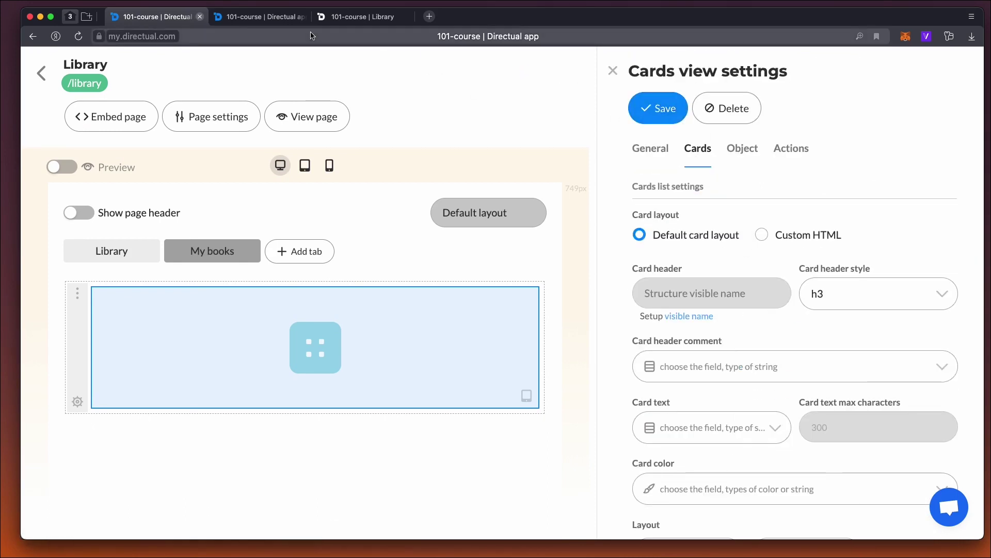
Check the poster covers in the published My books list and inspect the War and Peace and Captain's daughter cards
{"action": "key", "text": "ctrl+Tab"}
{"action": "key", "text": "ctrl+Tab"}
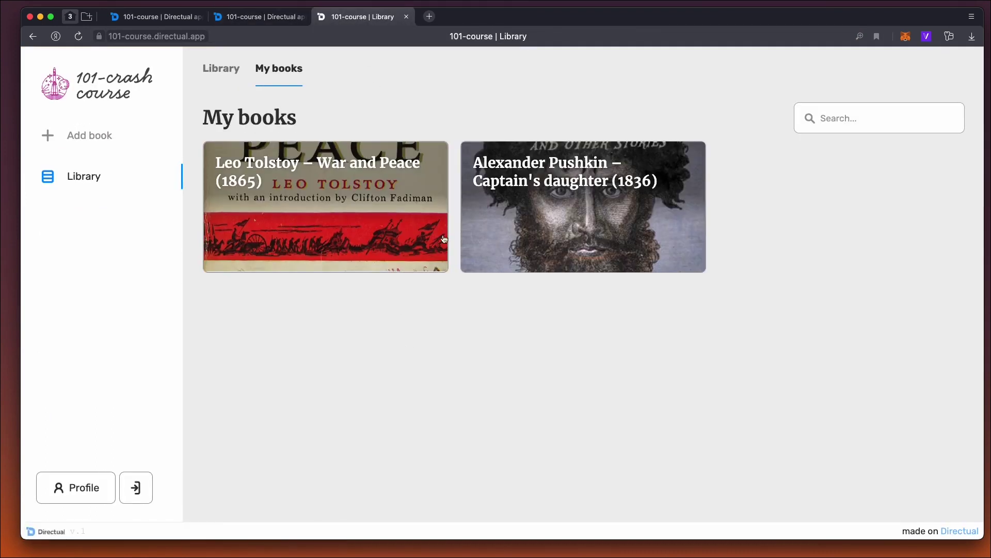
{"action": "left_click", "coordinate": [359, 235]}
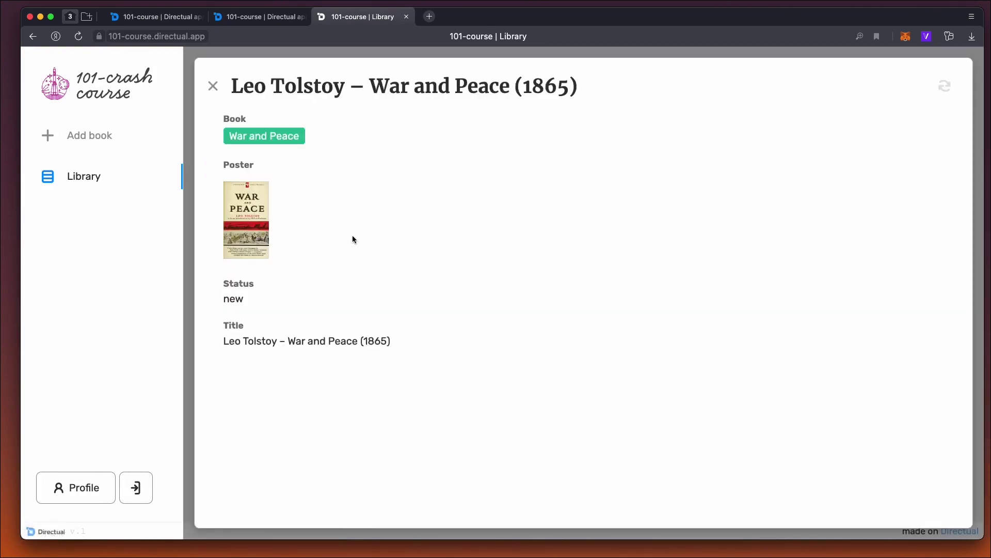
{"action": "left_click", "coordinate": [213, 87]}
{"action": "left_click", "coordinate": [467, 230]}
{"action": "key", "text": "Escape"}
Add The Brothers Karamazov to the shelf from Fedor Mikhailovich Dostoevsky's entry in the published Library
{"action": "left_click", "coordinate": [218, 73]}
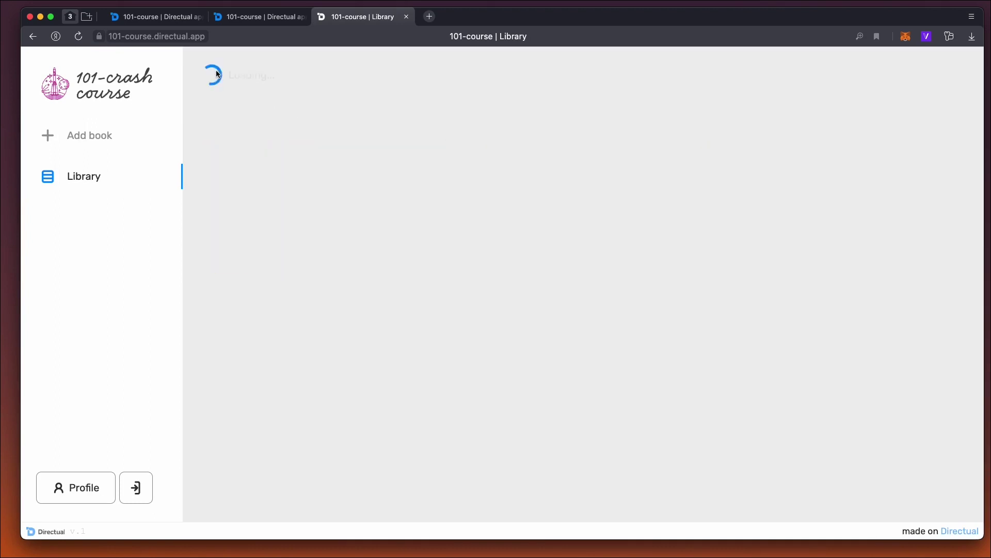
{"action": "left_click", "coordinate": [484, 208]}
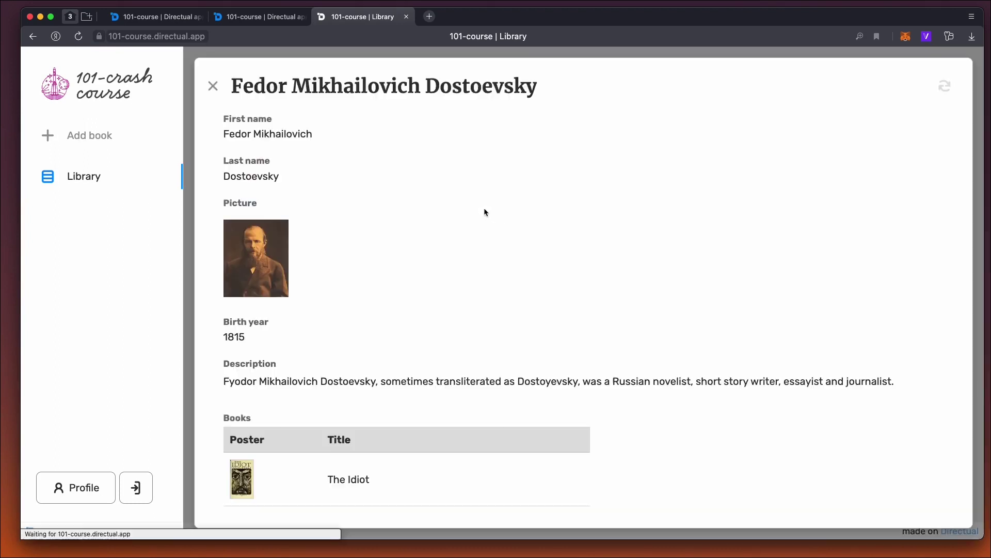
{"action": "scroll", "coordinate": [337, 259], "scroll_direction": "down", "scroll_amount": 2}
{"action": "left_click", "coordinate": [471, 465]}
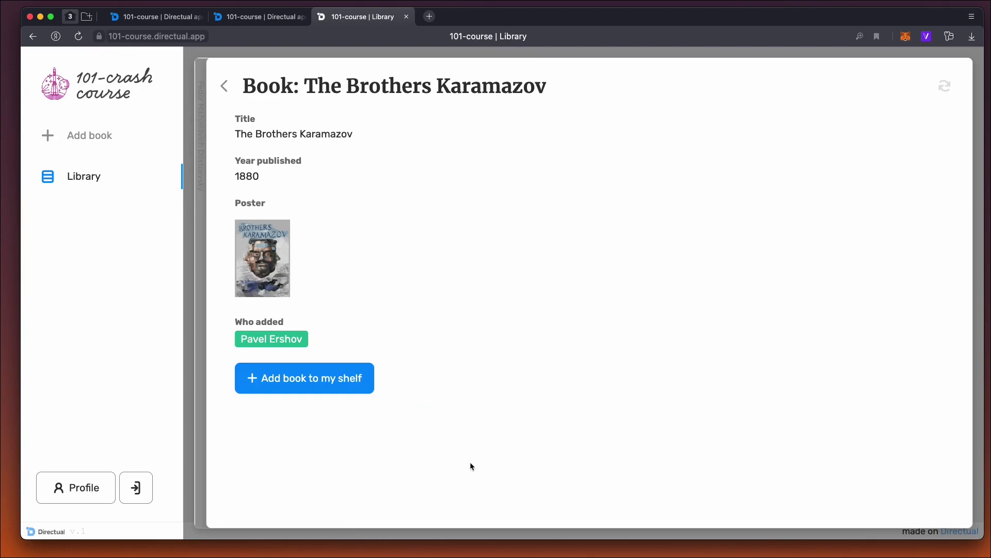
{"action": "left_click", "coordinate": [319, 385]}
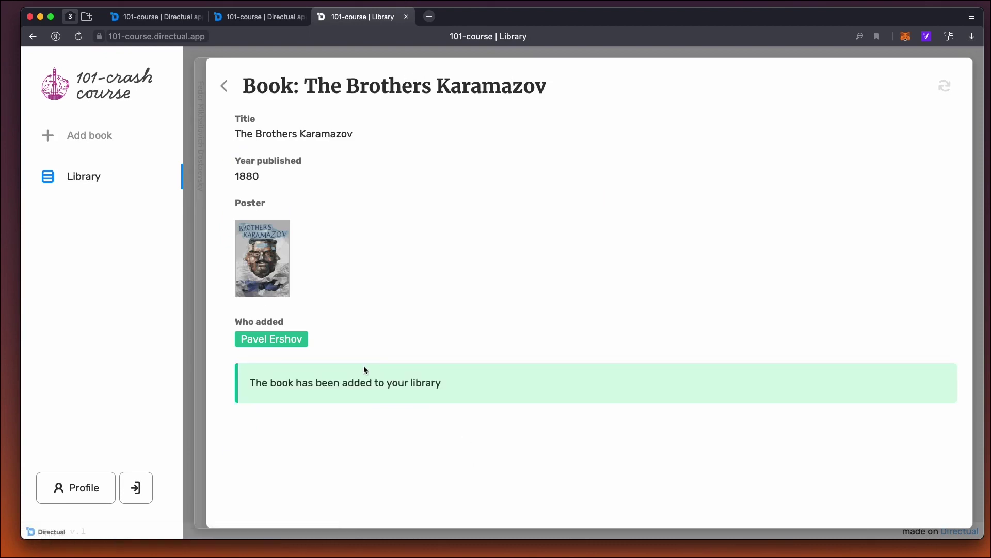
Close the book and author views and check My books for the added book
{"action": "left_click", "coordinate": [227, 87]}
{"action": "left_click", "coordinate": [209, 88]}
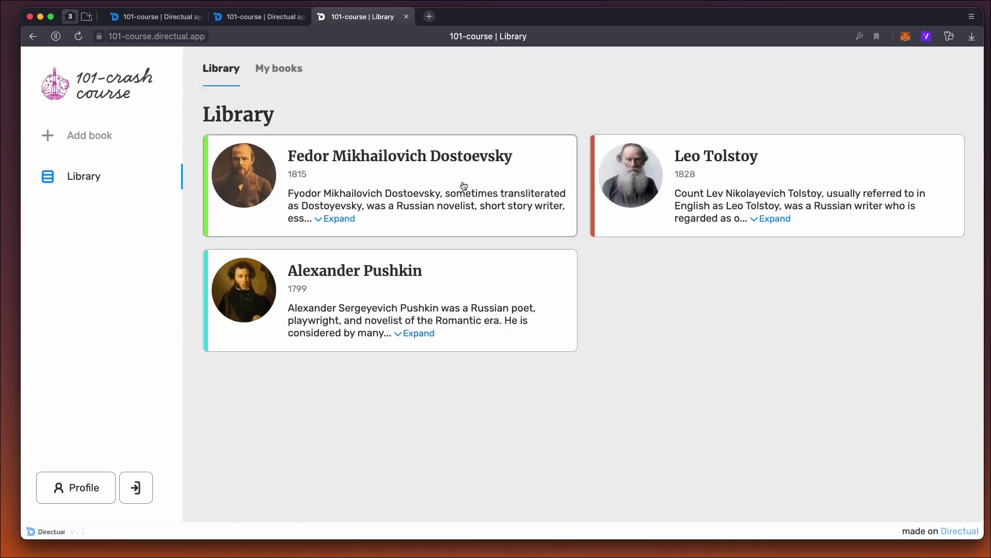
{"action": "left_click", "coordinate": [276, 72]}
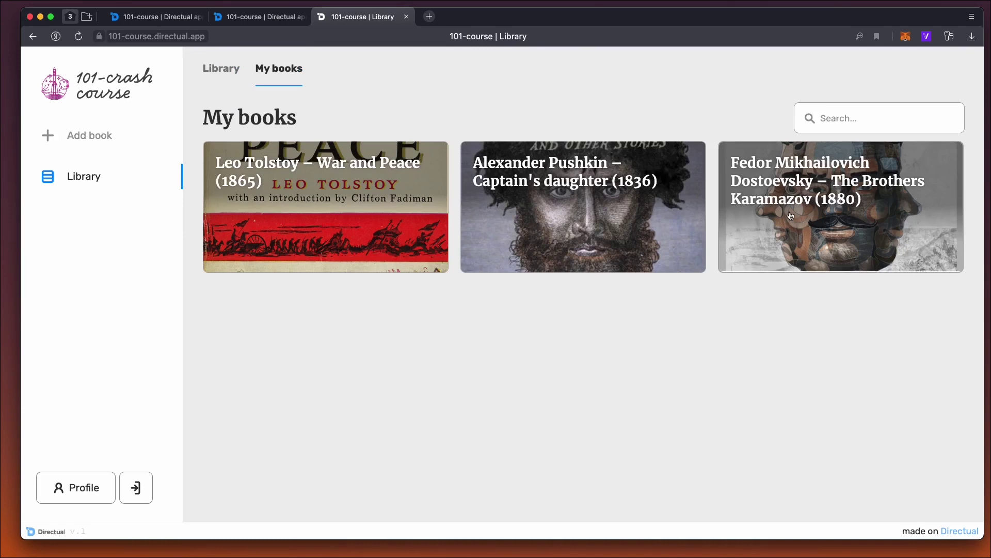
Request The Brothers Karamazov for the shelf a second time to test the scenario's duplicate check
{"action": "left_click", "coordinate": [216, 73]}
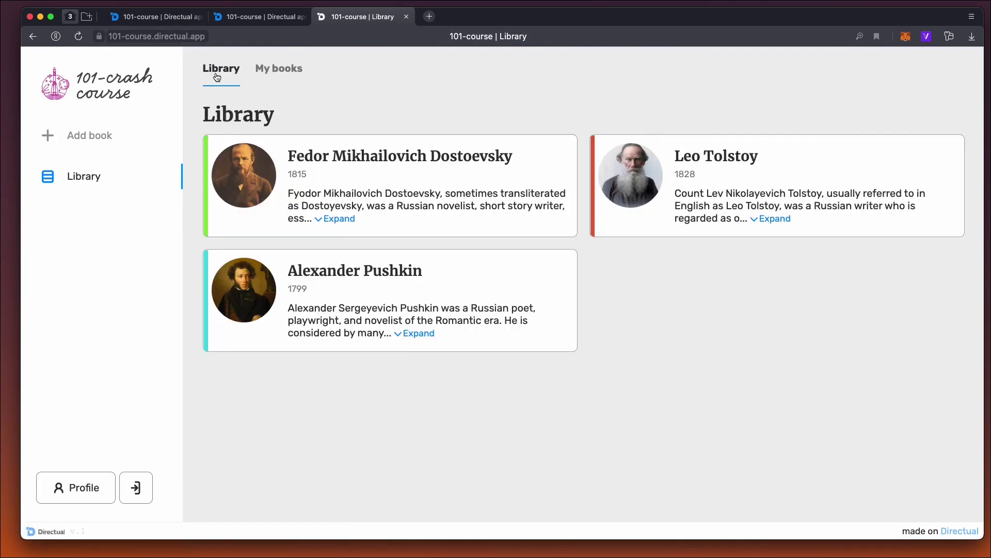
{"action": "left_click", "coordinate": [442, 213]}
{"action": "scroll", "coordinate": [420, 449], "scroll_direction": "down", "scroll_amount": 2}
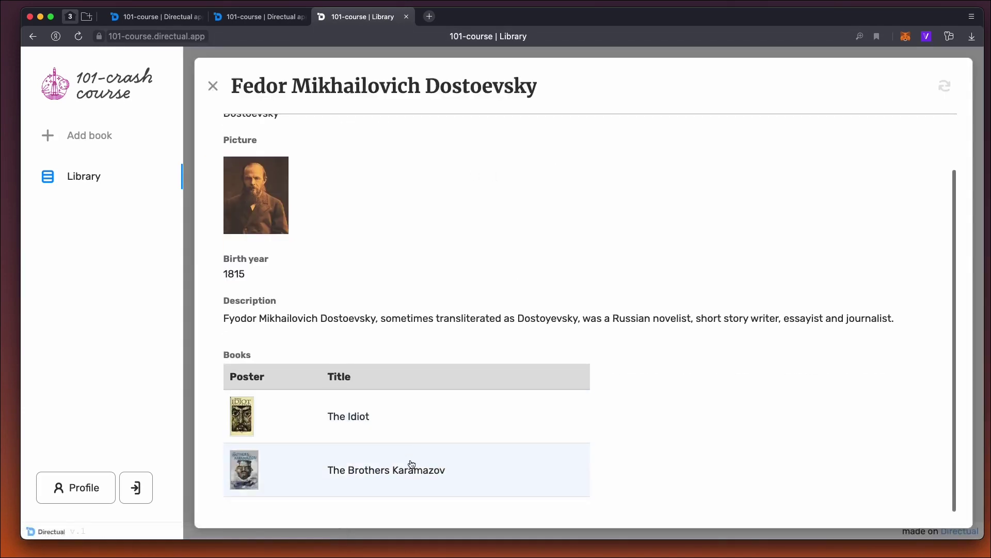
{"action": "left_click", "coordinate": [451, 471]}
{"action": "left_click", "coordinate": [332, 367]}
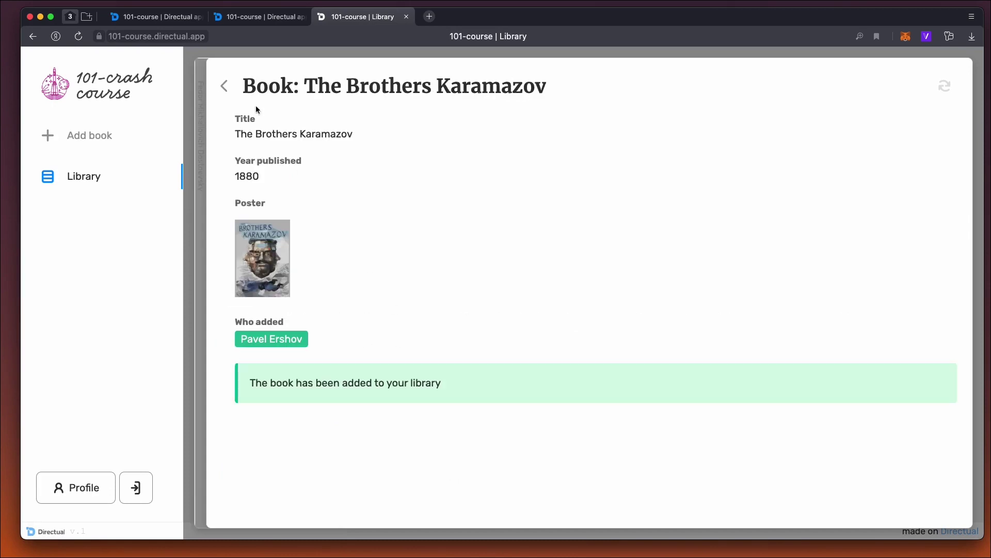
Return to My books to check whether The Brothers Karamazov is duplicated
{"action": "left_click", "coordinate": [225, 88]}
{"action": "left_click", "coordinate": [212, 87]}
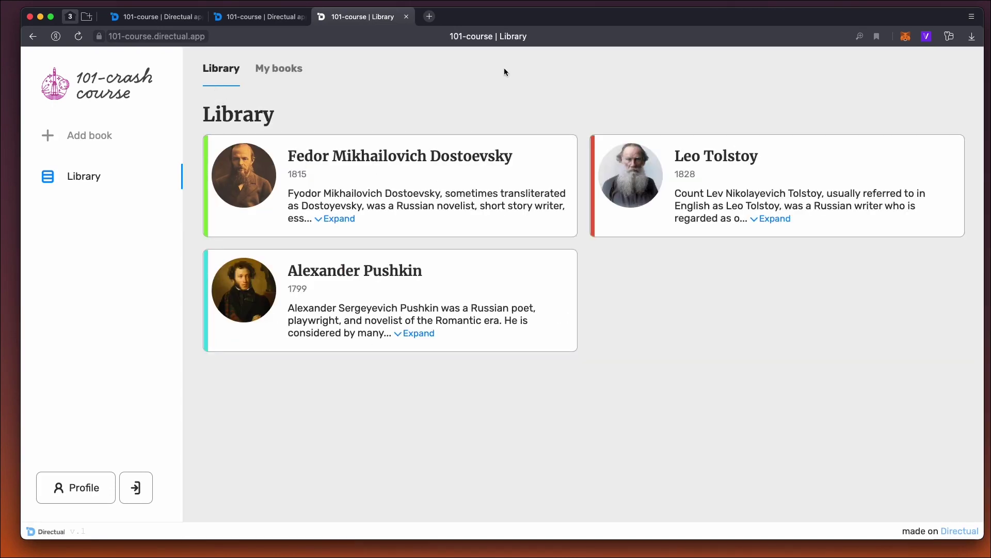
{"action": "left_click", "coordinate": [279, 69]}
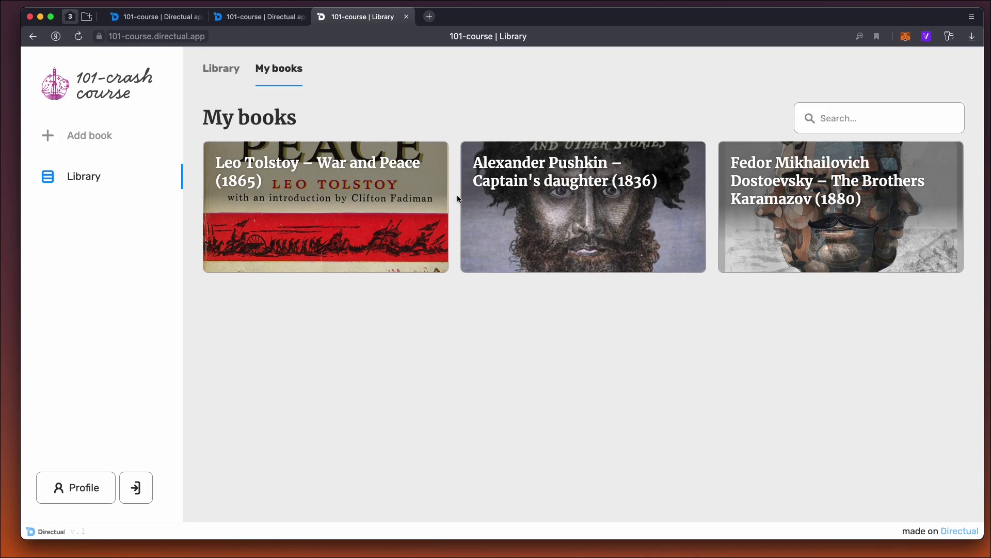
Leave the Library page editor and open the New request scenario with its logs
{"action": "left_click", "coordinate": [167, 17]}
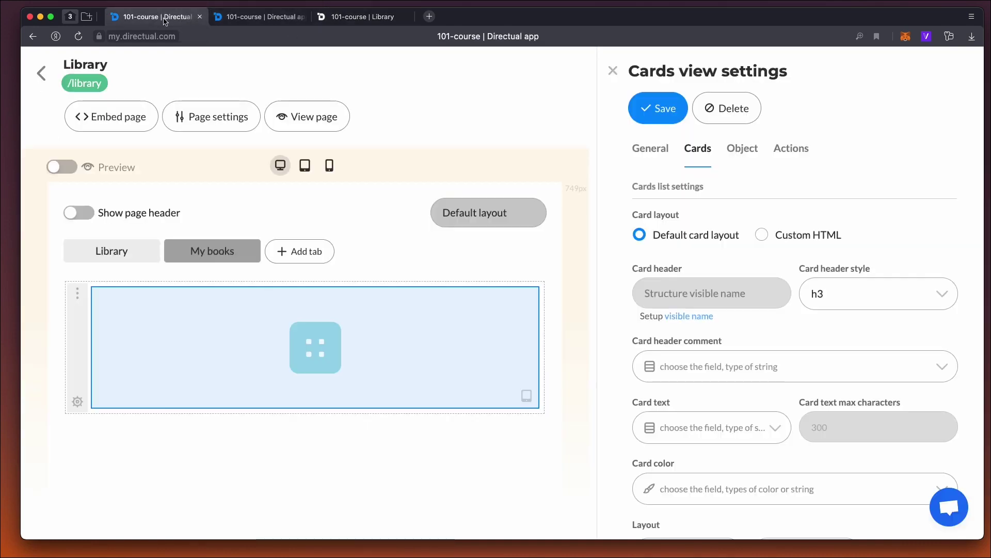
{"action": "left_click", "coordinate": [42, 75]}
{"action": "left_click", "coordinate": [240, 72]}
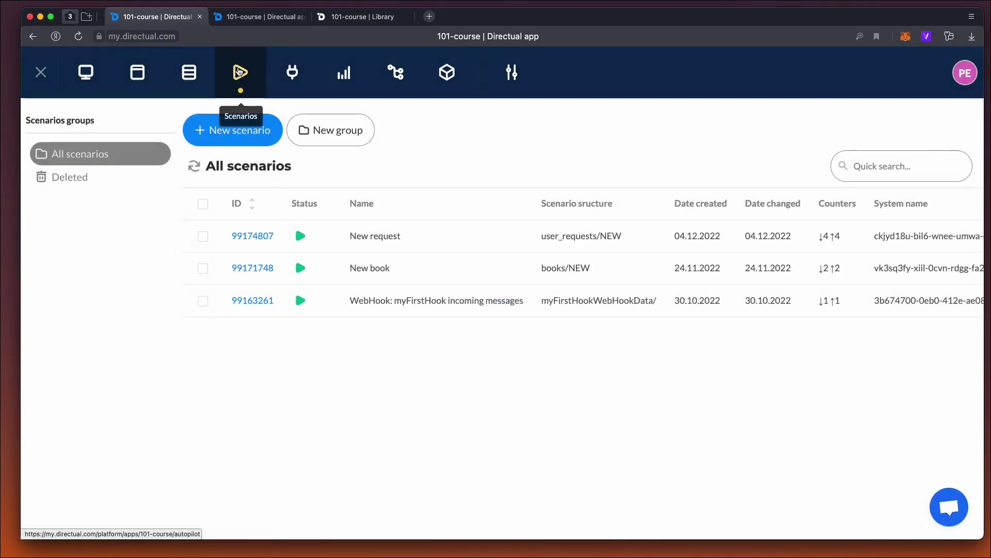
{"action": "left_click", "coordinate": [260, 237]}
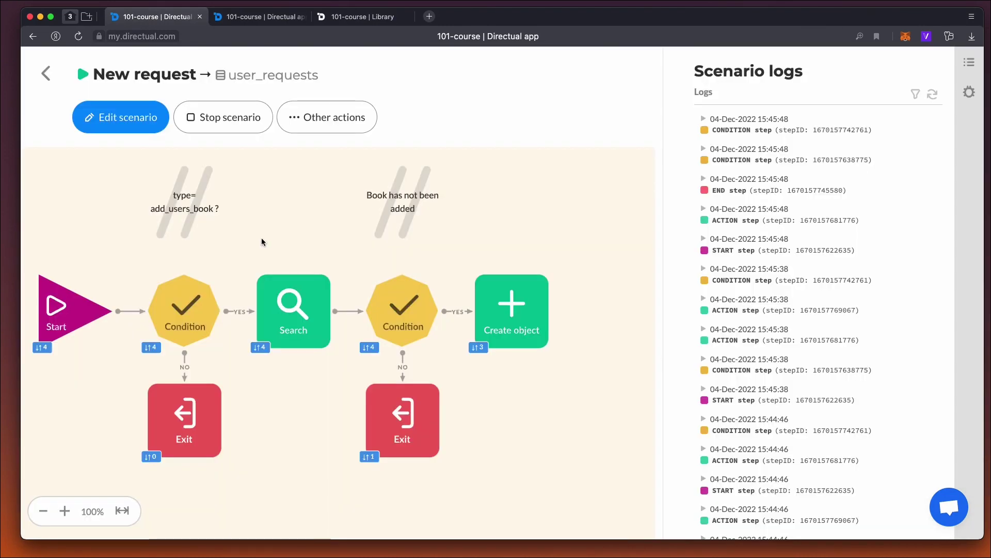
Filter the logs by the second Condition step, examine the latest entry with its context vars, and clear the filter
{"action": "left_click", "coordinate": [402, 309]}
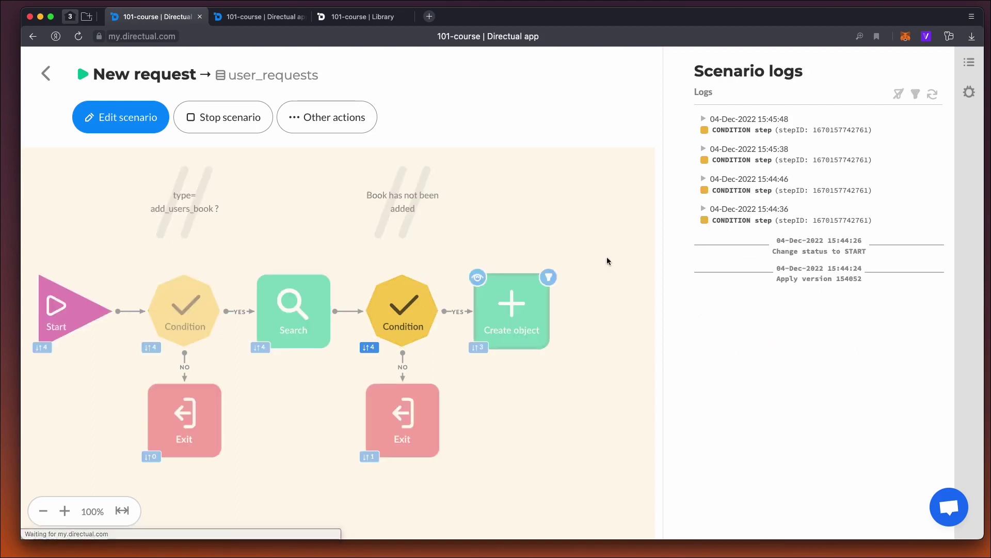
{"action": "left_click", "coordinate": [766, 127]}
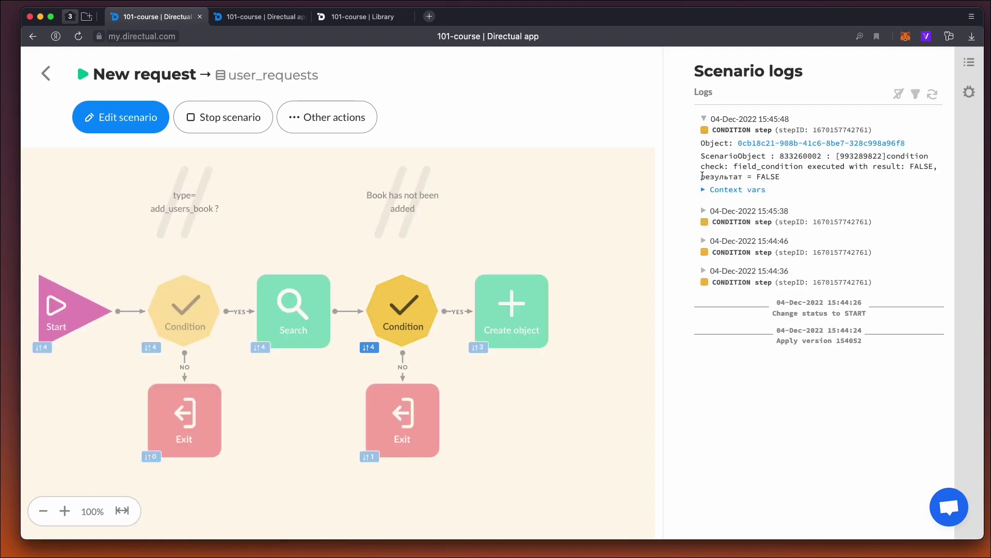
{"action": "left_click", "coordinate": [704, 191]}
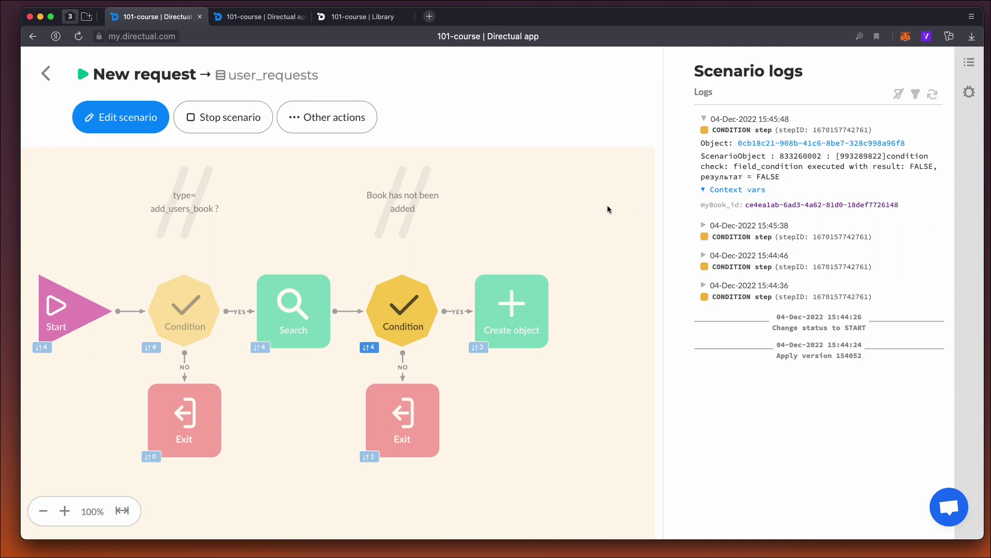
{"action": "left_click", "coordinate": [416, 292]}
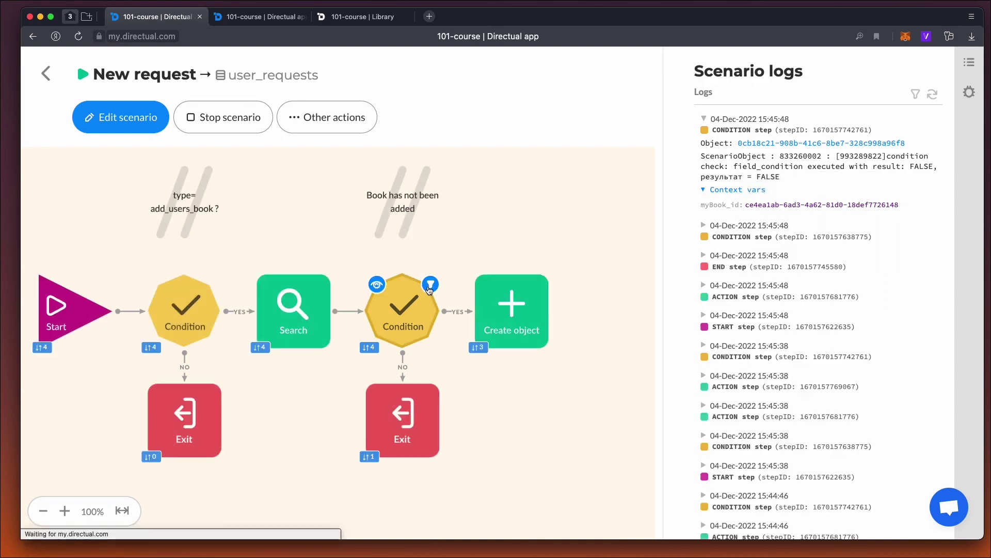
Leave the New request scenario and open the settings of the cards view in the Library page's My books tab
{"action": "left_click", "coordinate": [48, 74]}
{"action": "left_click", "coordinate": [138, 75]}
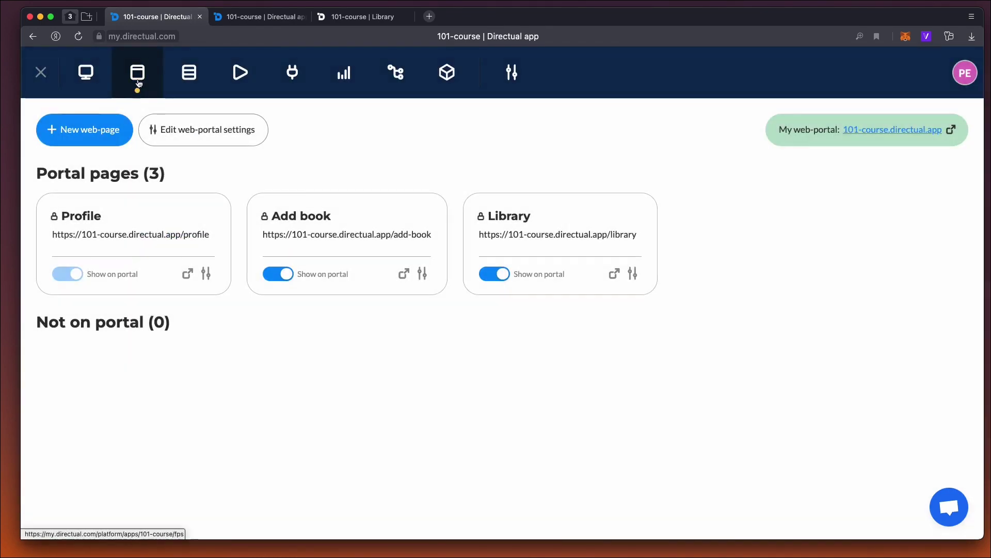
{"action": "left_click", "coordinate": [519, 227]}
{"action": "left_click", "coordinate": [192, 247]}
{"action": "left_click", "coordinate": [240, 335]}
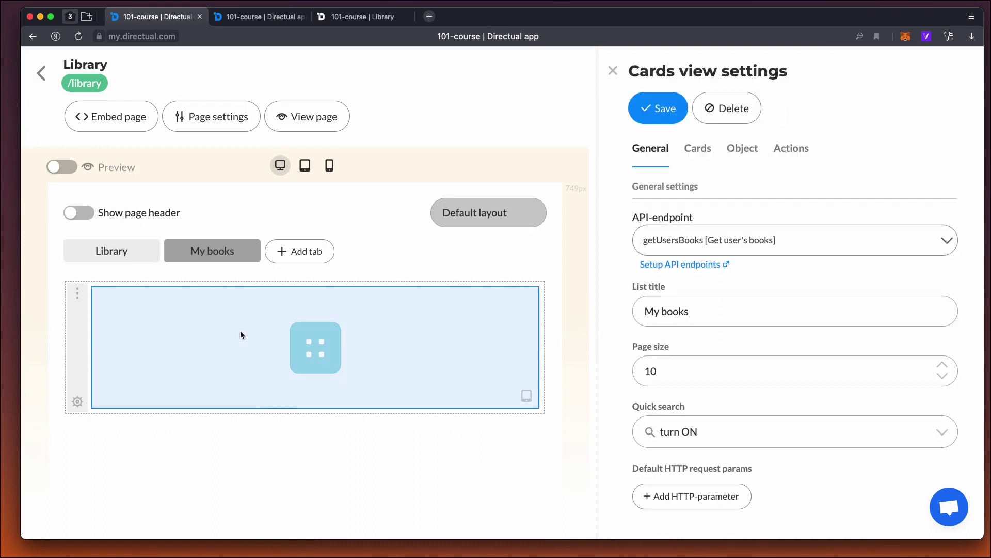
Set the My books card header comment to Status, save, and close the User requests browser tab to view the portal cards
{"action": "left_click", "coordinate": [702, 150]}
{"action": "left_click", "coordinate": [732, 365]}
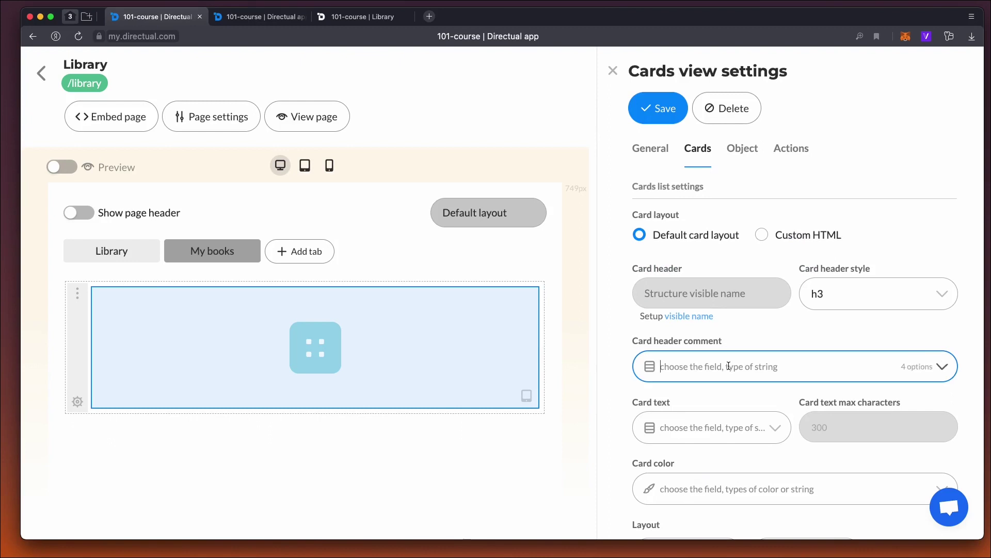
{"action": "left_click", "coordinate": [718, 455]}
{"action": "left_click", "coordinate": [655, 109]}
{"action": "left_click", "coordinate": [259, 18]}
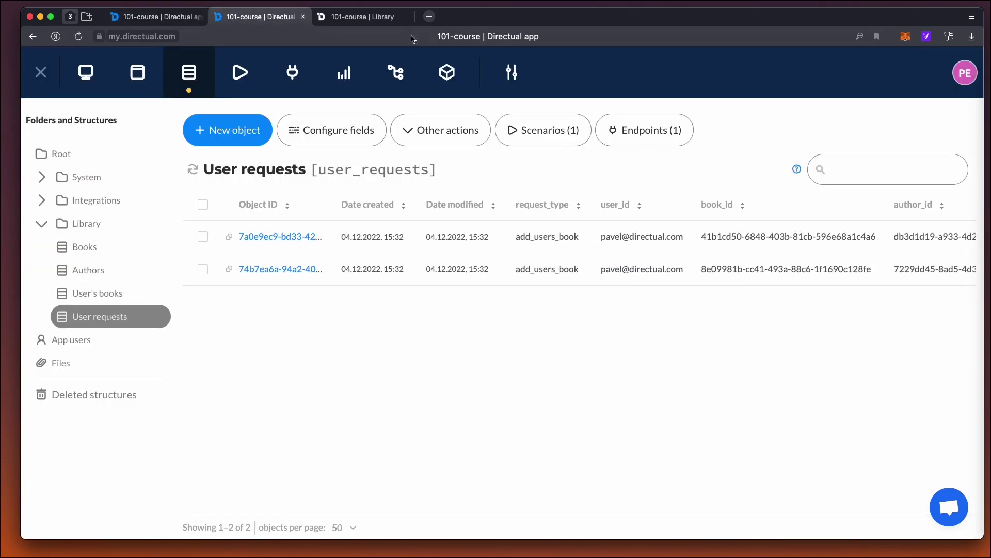
{"action": "left_click", "coordinate": [303, 17]}
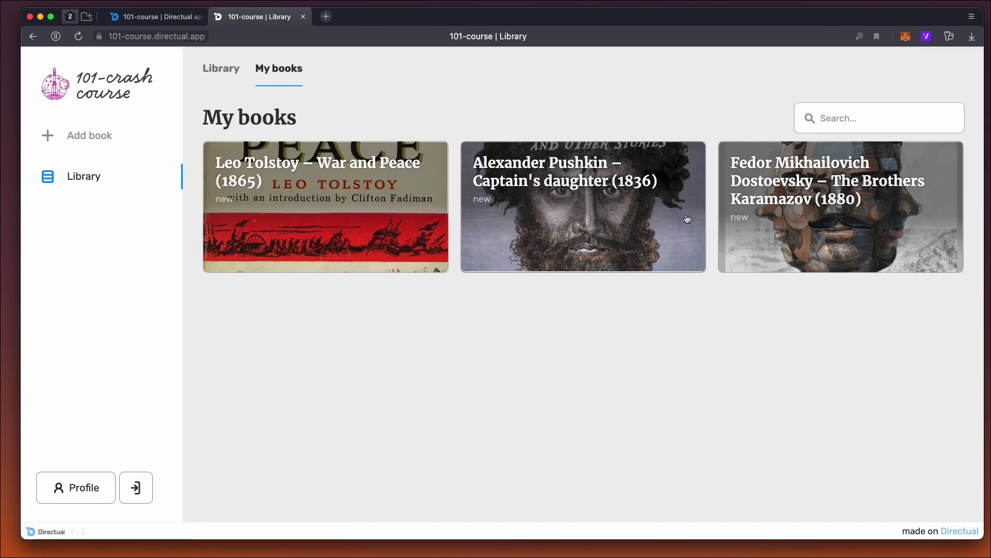
Set the picture placement of the My books cards to Top, save, and check the cards on the portal
{"action": "left_click", "coordinate": [127, 18]}
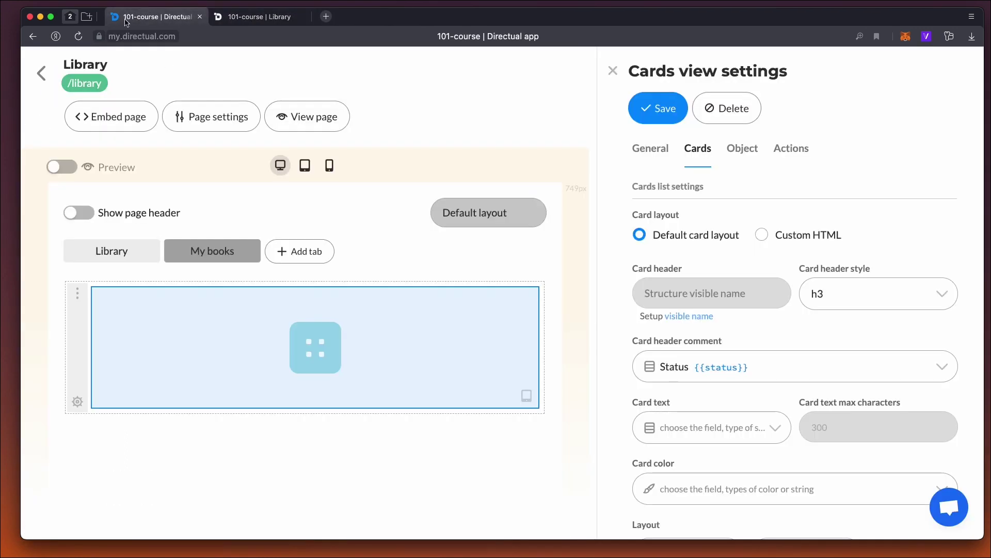
{"action": "scroll", "coordinate": [763, 263], "scroll_direction": "down", "scroll_amount": 15}
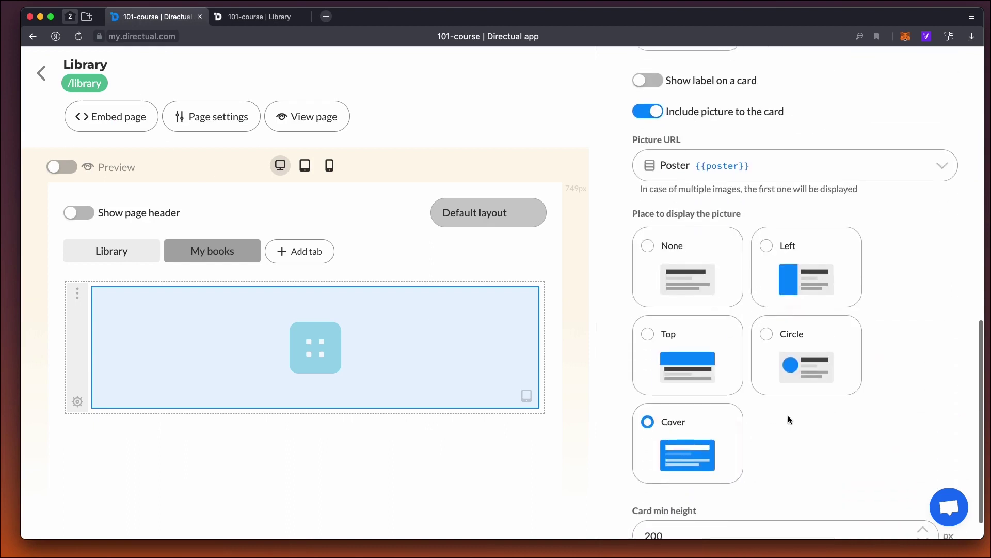
{"action": "left_click", "coordinate": [702, 285]}
{"action": "scroll", "coordinate": [687, 413], "scroll_direction": "up", "scroll_amount": 15}
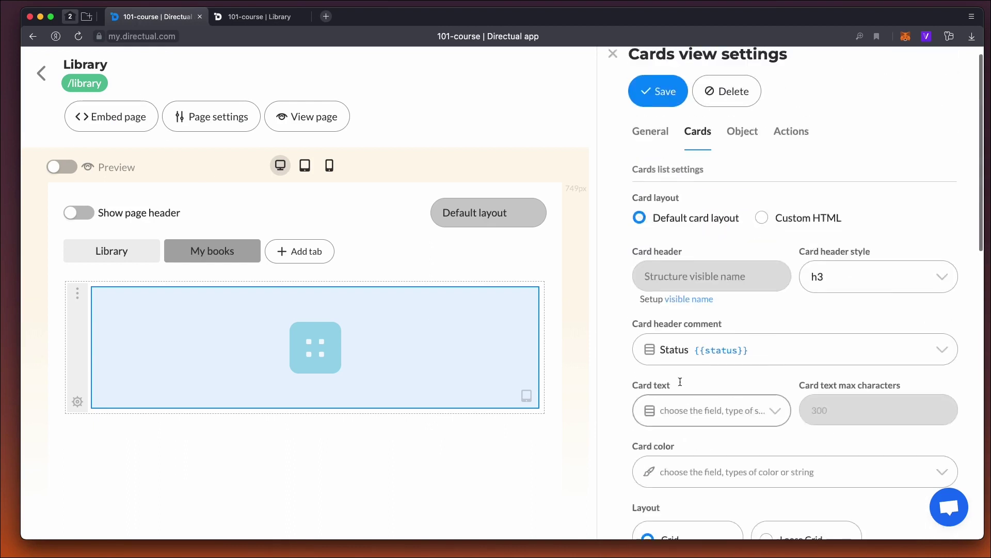
{"action": "left_click", "coordinate": [660, 113]}
{"action": "left_click", "coordinate": [256, 16]}
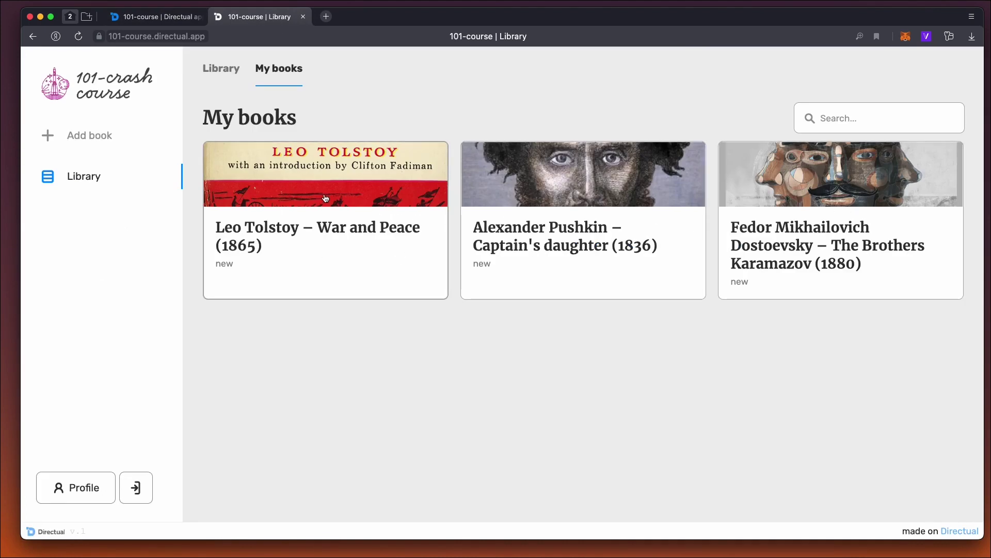
Add an action named Read this book to the My books cards, displayed as Button only
{"action": "mouse_move", "coordinate": [144, 19]}
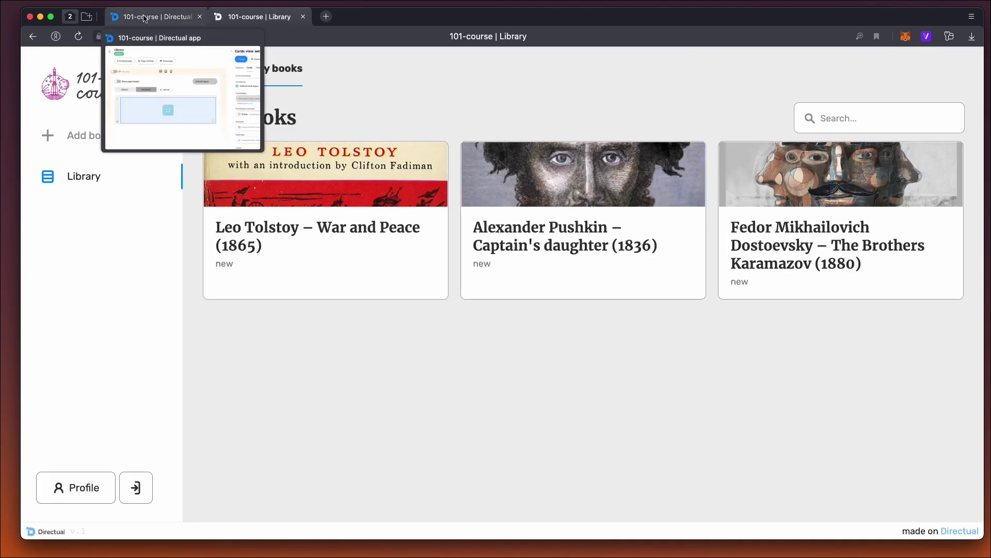
{"action": "left_click", "coordinate": [156, 19]}
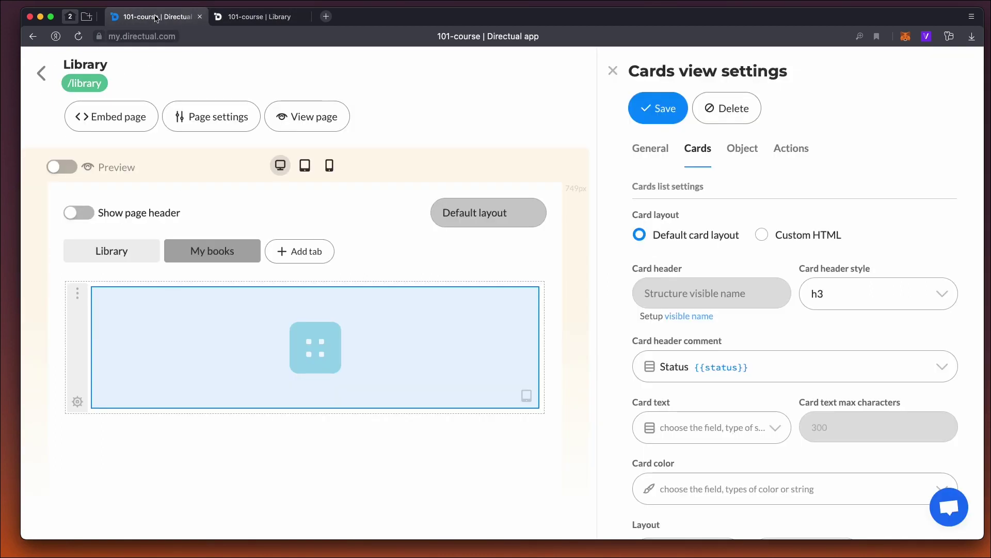
{"action": "scroll", "coordinate": [677, 422], "scroll_direction": "down", "scroll_amount": 3}
{"action": "scroll", "coordinate": [687, 421], "scroll_direction": "up", "scroll_amount": 3}
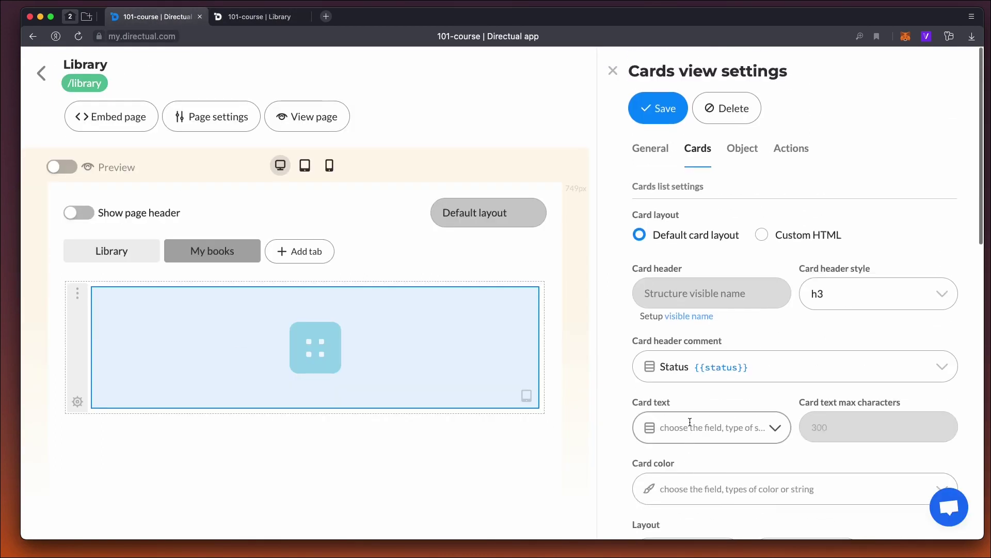
{"action": "left_click", "coordinate": [794, 155]}
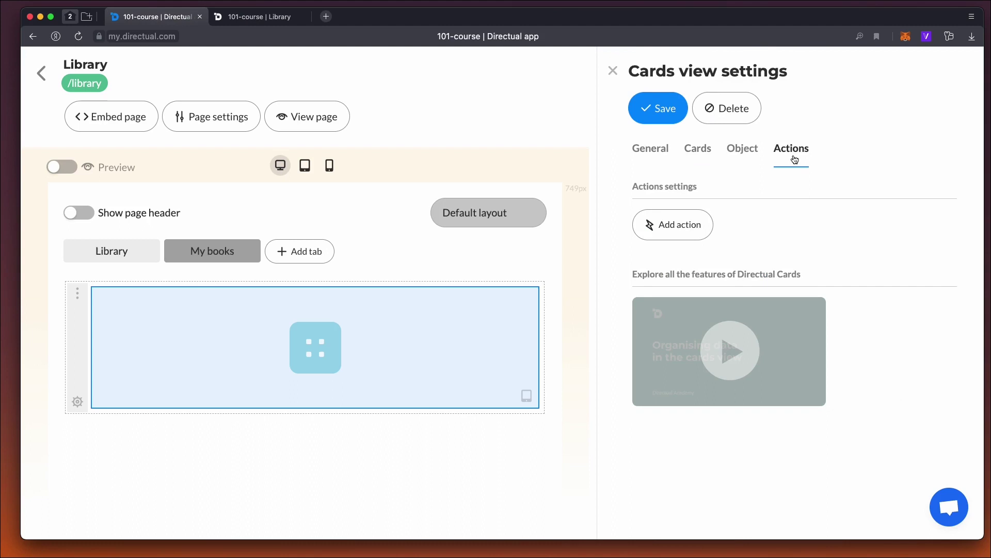
{"action": "left_click", "coordinate": [704, 230]}
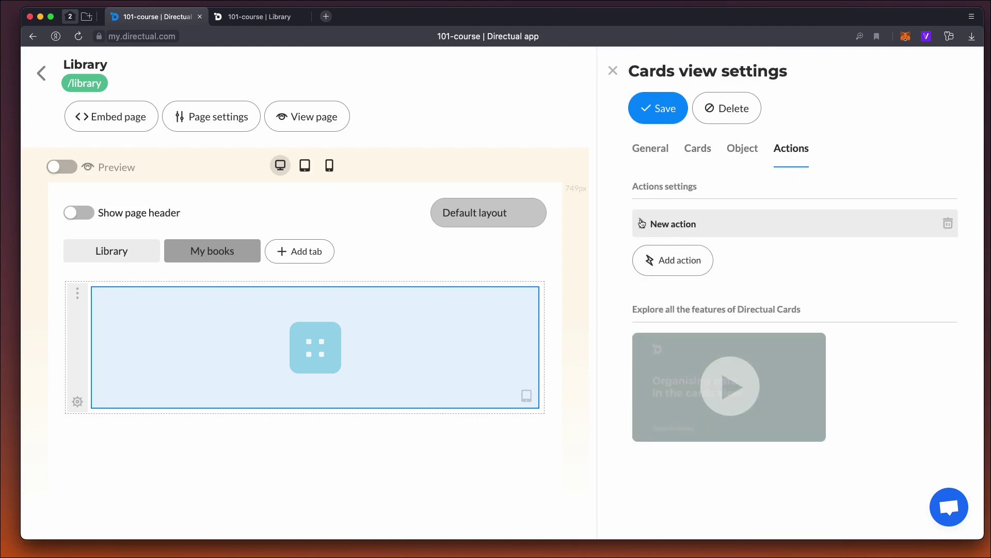
{"action": "type", "text": "Read"}
{"action": "left_click", "coordinate": [646, 229]}
{"action": "left_click", "coordinate": [690, 274]}
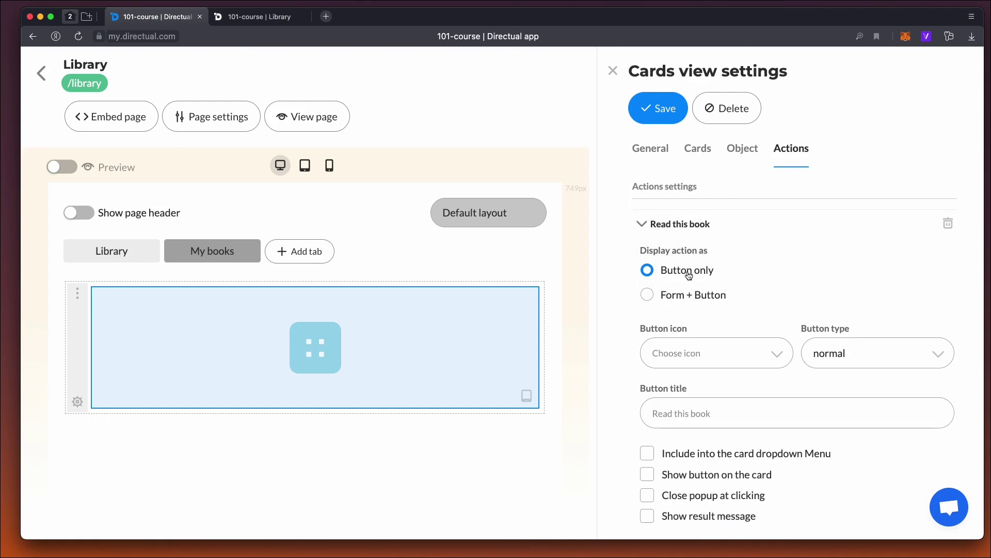
Add an empty automatic field mapping rule to the Read this book action and save the cards view
{"action": "scroll", "coordinate": [749, 279], "scroll_direction": "down", "scroll_amount": 3}
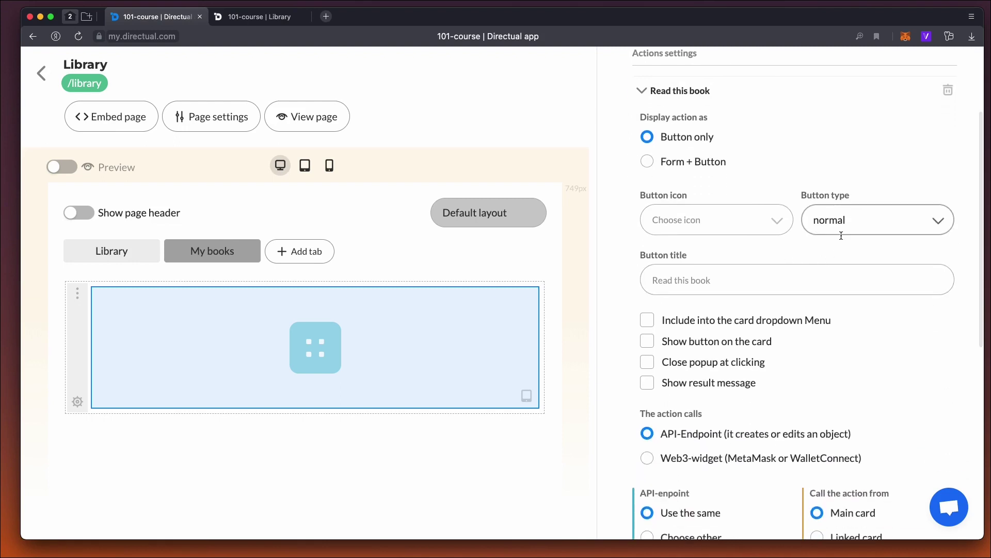
{"action": "scroll", "coordinate": [829, 357], "scroll_direction": "down", "scroll_amount": 3}
{"action": "scroll", "coordinate": [829, 357], "scroll_direction": "down", "scroll_amount": 3}
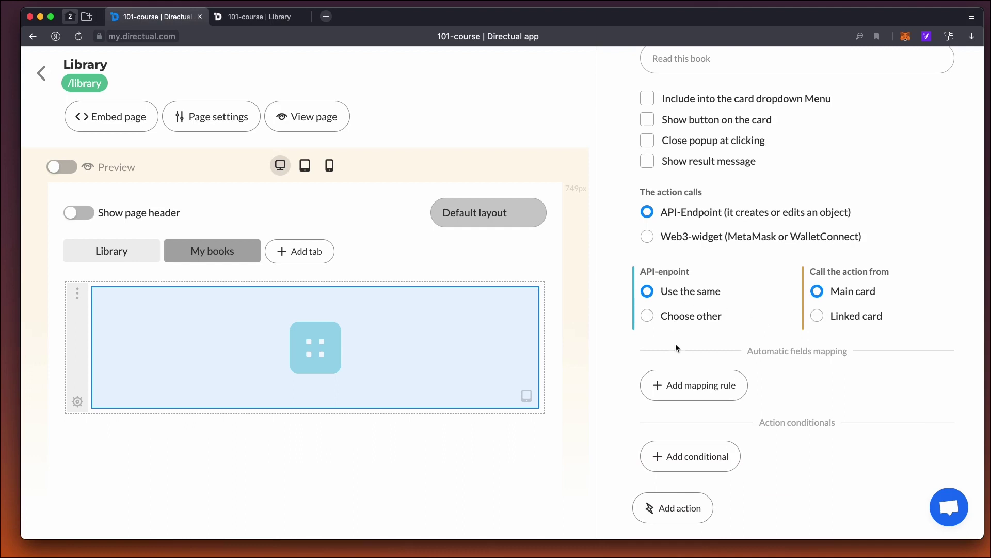
{"action": "left_click", "coordinate": [686, 384]}
{"action": "scroll", "coordinate": [692, 361], "scroll_direction": "down", "scroll_amount": 2}
{"action": "left_click", "coordinate": [692, 338]}
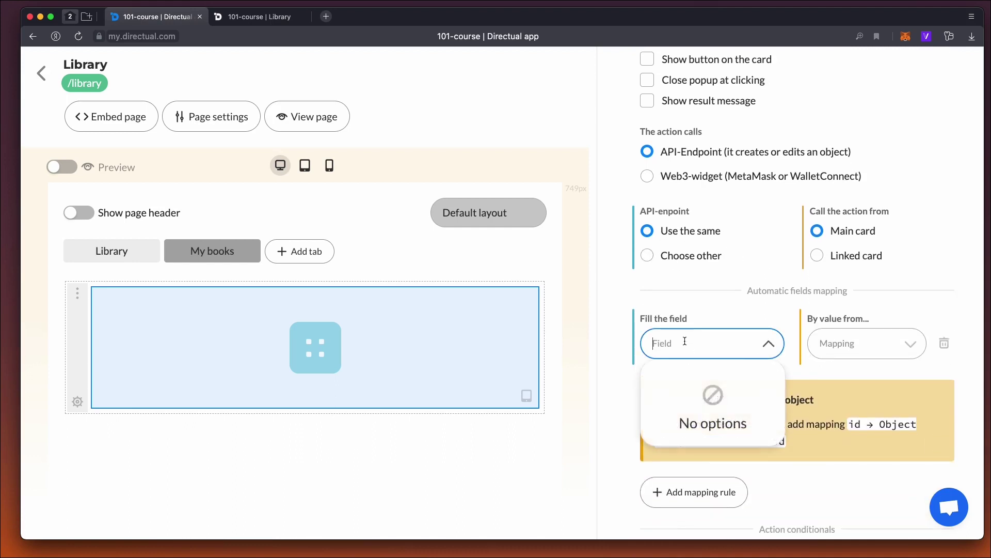
{"action": "left_click", "coordinate": [721, 299]}
{"action": "scroll", "coordinate": [709, 304], "scroll_direction": "up", "scroll_amount": 10}
{"action": "left_click", "coordinate": [663, 118]}
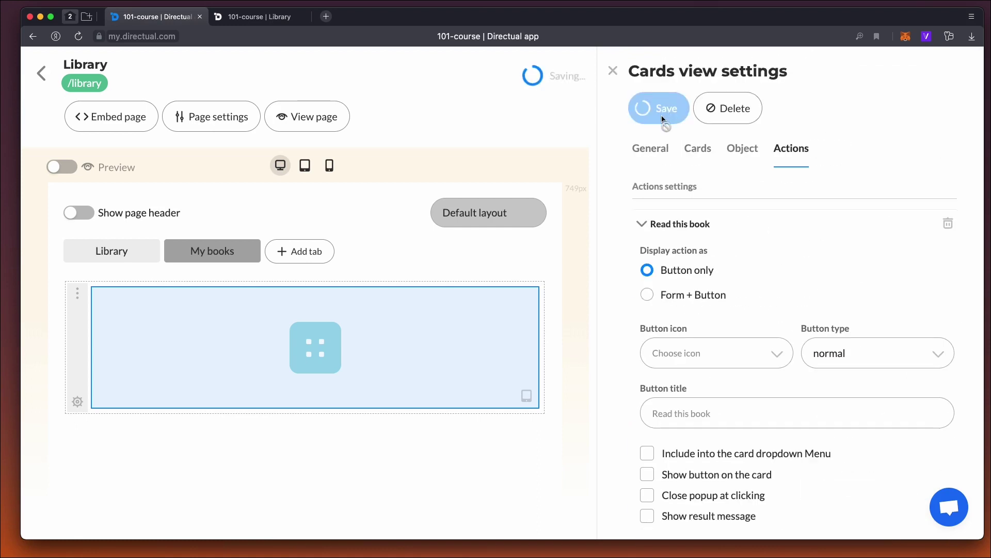
Add id and status as fields for writing in the getUsersBooks API endpoint, and save it
{"action": "left_click", "coordinate": [39, 73]}
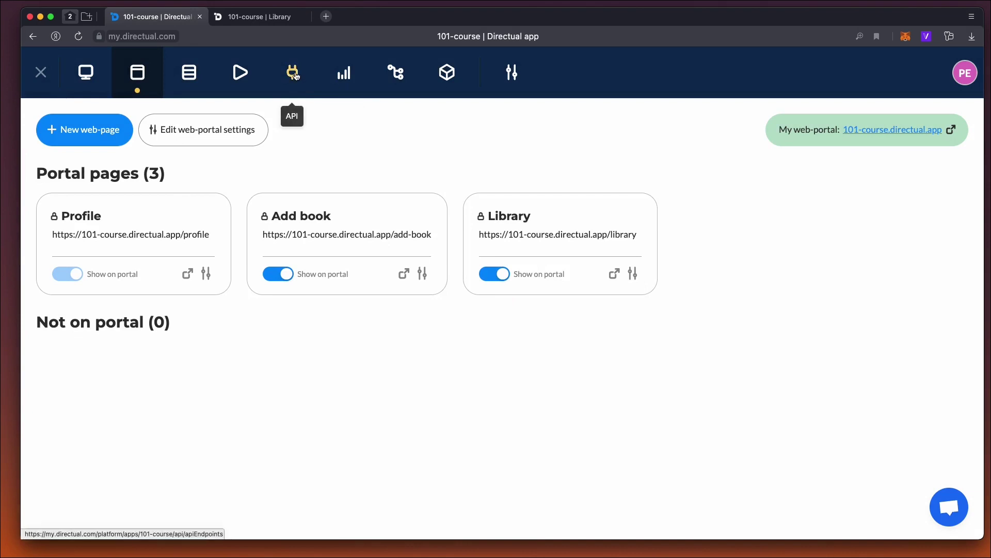
{"action": "left_click", "coordinate": [294, 74]}
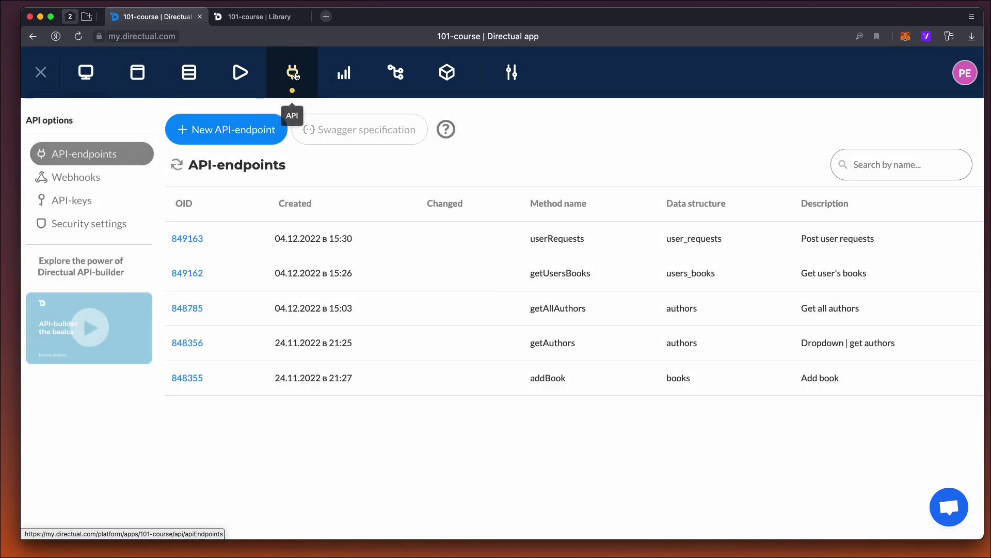
{"action": "left_click", "coordinate": [193, 275]}
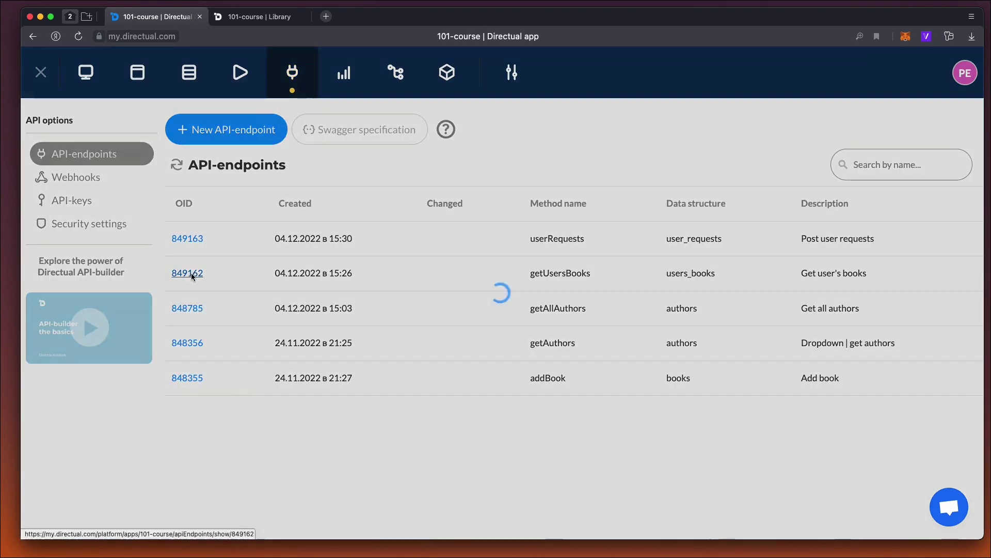
{"action": "scroll", "coordinate": [240, 250], "scroll_direction": "down", "scroll_amount": 5}
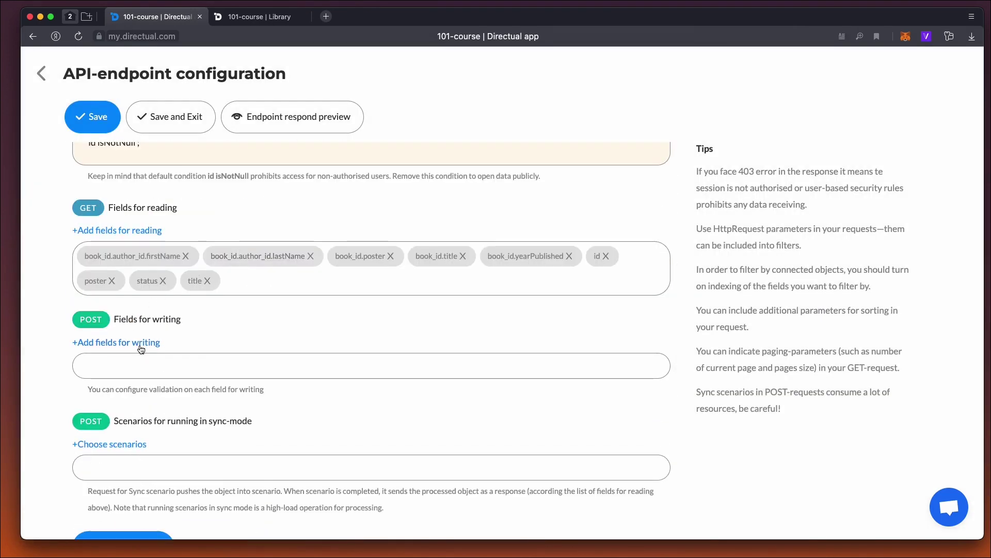
{"action": "left_click", "coordinate": [142, 343]}
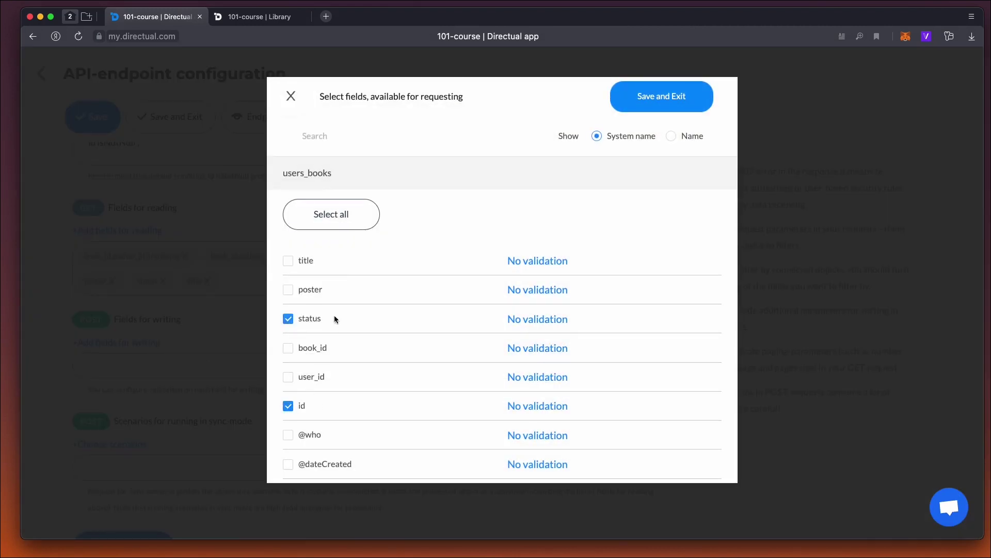
{"action": "left_click", "coordinate": [638, 95]}
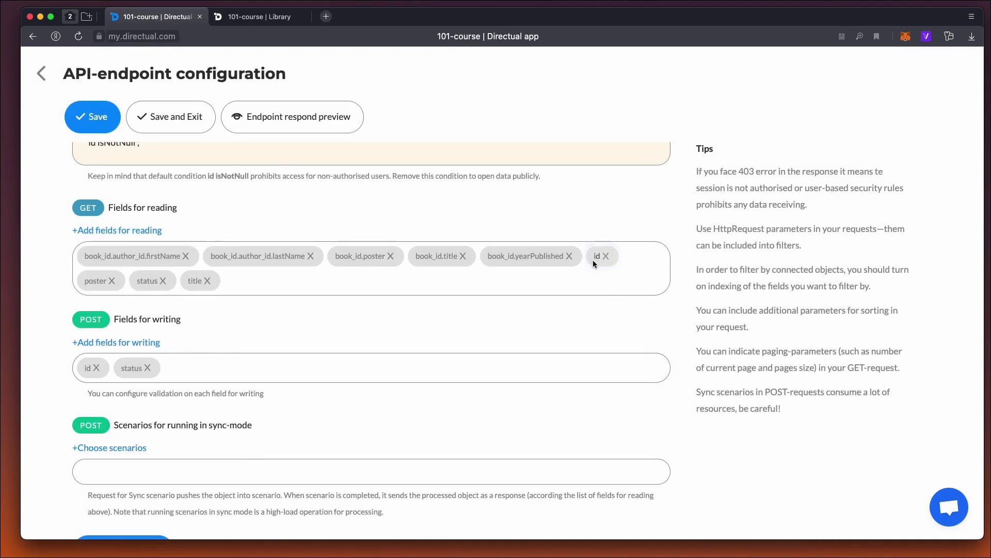
{"action": "left_click", "coordinate": [151, 111]}
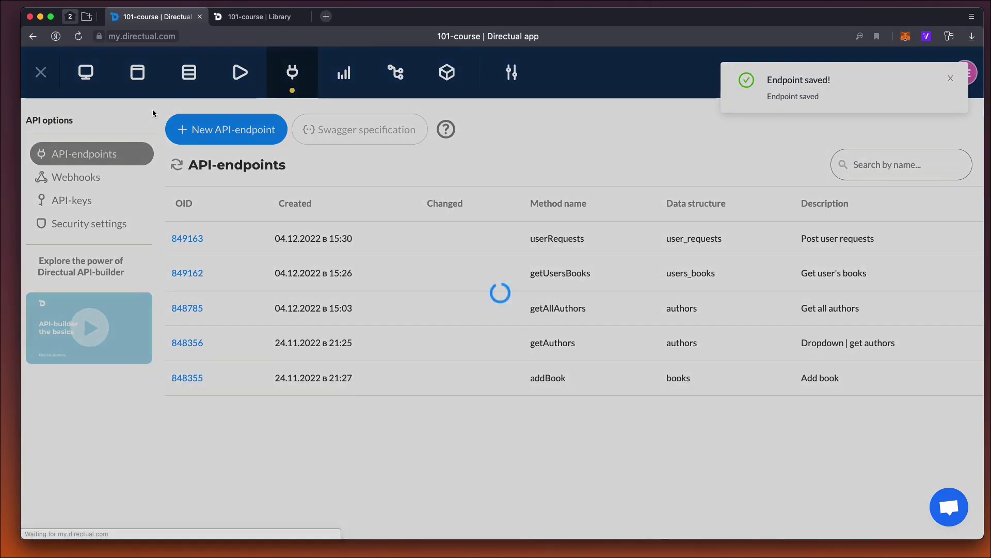
Return to the Library page's My books cards view and expand its Read this book action
{"action": "left_click", "coordinate": [137, 72]}
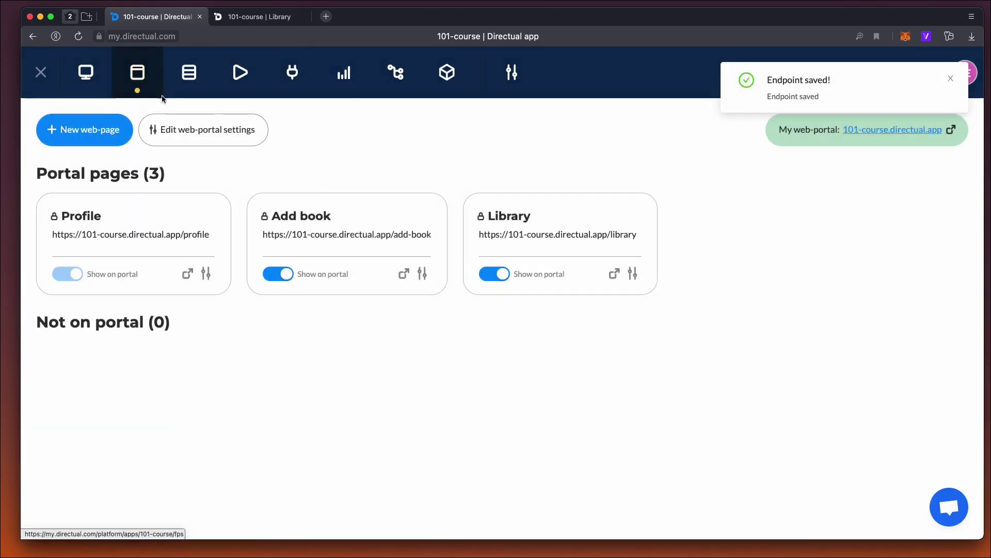
{"action": "left_click", "coordinate": [576, 236]}
{"action": "left_click", "coordinate": [243, 251]}
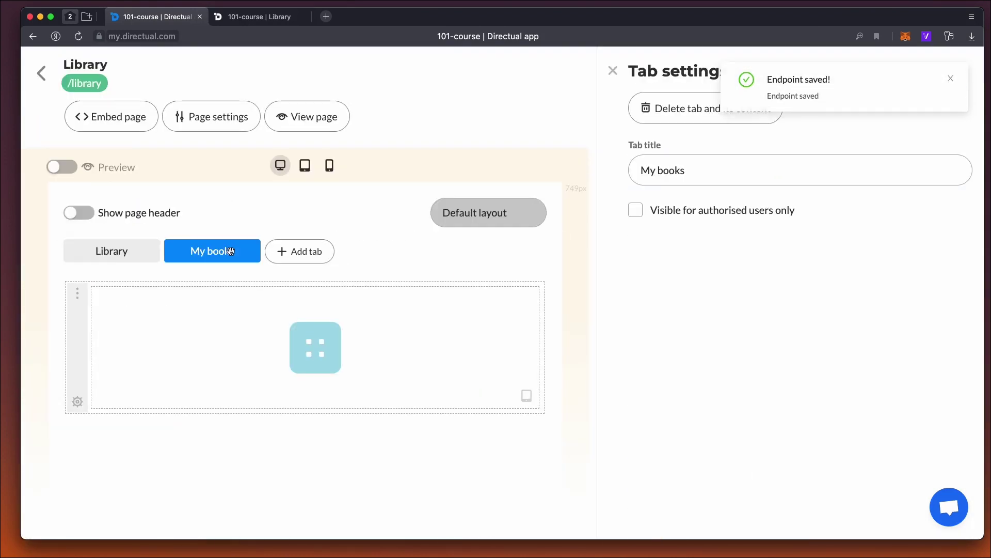
{"action": "left_click", "coordinate": [257, 322]}
{"action": "left_click", "coordinate": [792, 150]}
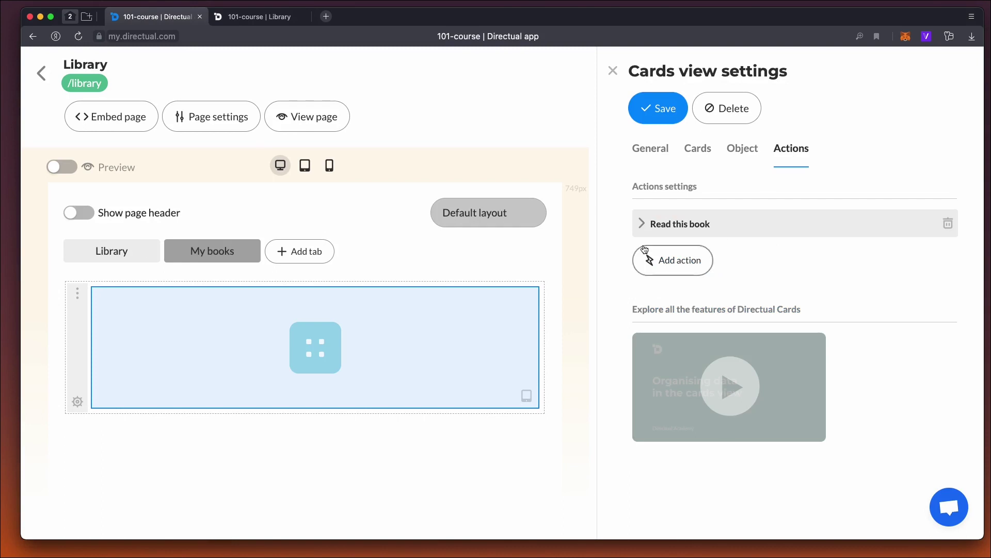
{"action": "left_click", "coordinate": [641, 224]}
Set the action's mapping rule to fill the id field from the Object card's id
{"action": "scroll", "coordinate": [761, 264], "scroll_direction": "down", "scroll_amount": 5}
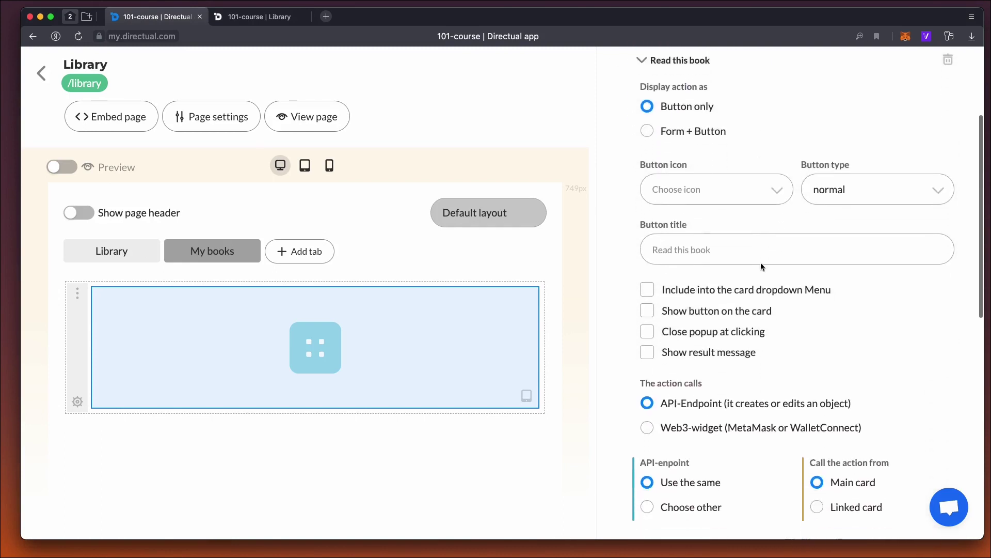
{"action": "scroll", "coordinate": [761, 263], "scroll_direction": "down", "scroll_amount": 5}
{"action": "left_click", "coordinate": [704, 252]}
{"action": "left_click", "coordinate": [705, 276]}
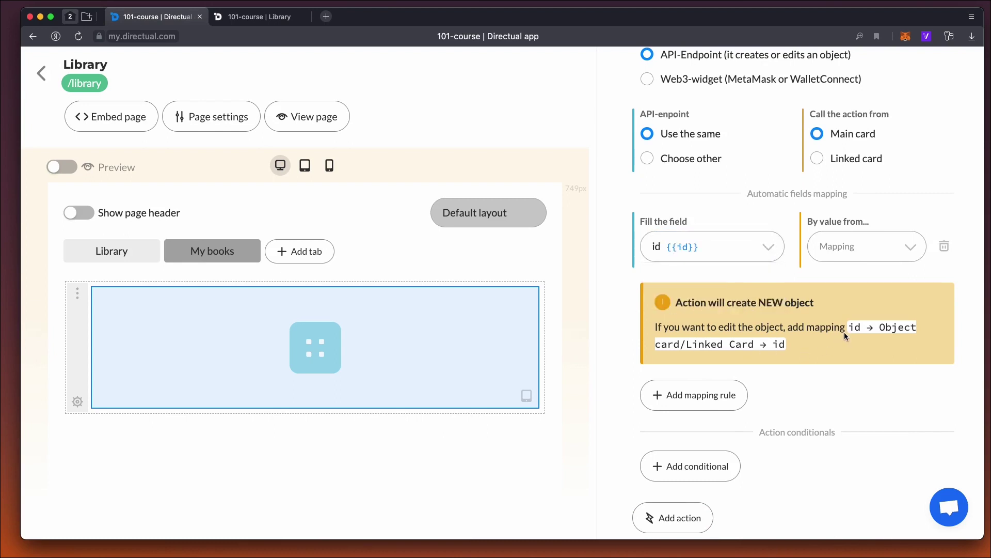
{"action": "left_click", "coordinate": [867, 248]}
{"action": "left_click", "coordinate": [847, 302]}
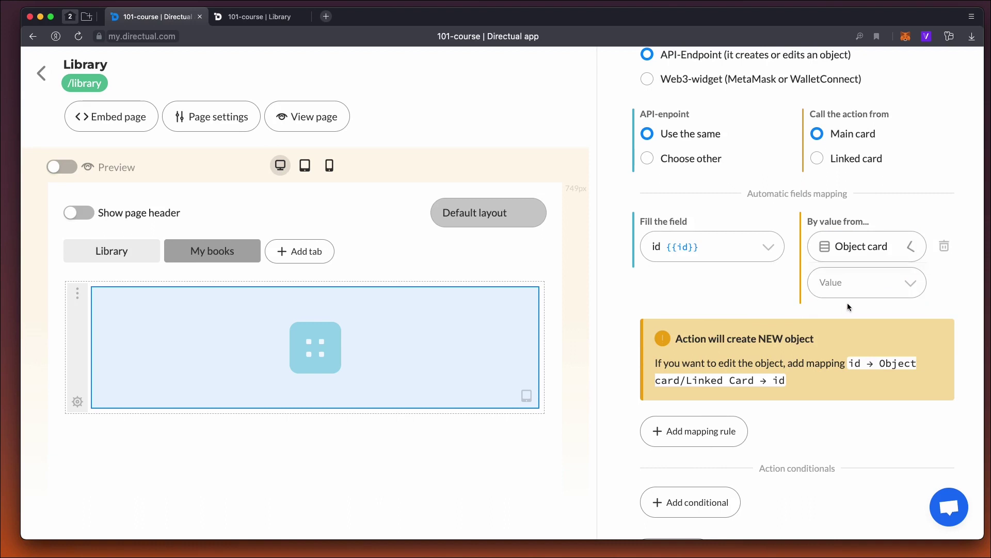
{"action": "left_click", "coordinate": [847, 283]}
{"action": "left_click", "coordinate": [846, 337]}
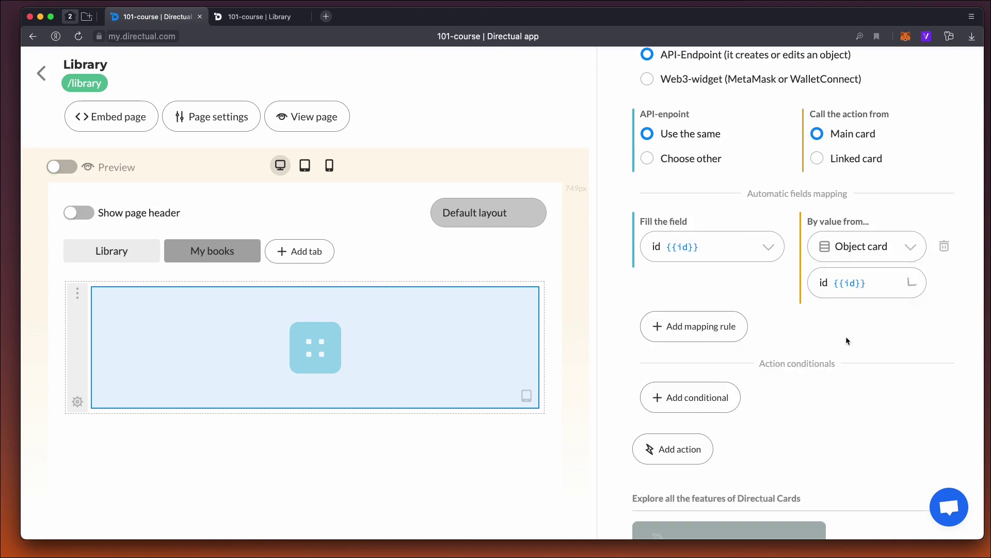
Add a mapping rule to the Read this book action that fills the Status field with the constant reading
{"action": "left_click", "coordinate": [676, 326]}
{"action": "left_click", "coordinate": [675, 326]}
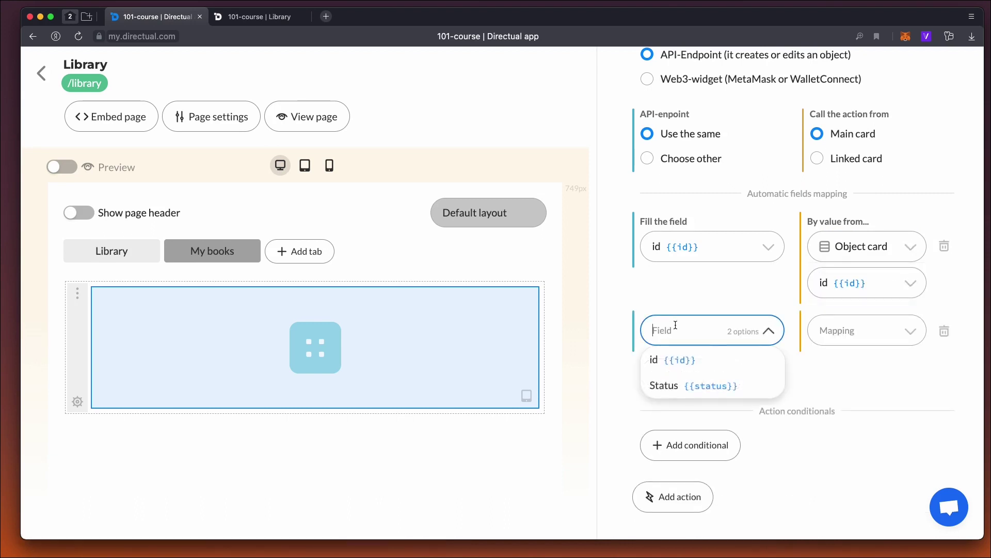
{"action": "left_click", "coordinate": [669, 385]}
{"action": "left_click", "coordinate": [836, 333]}
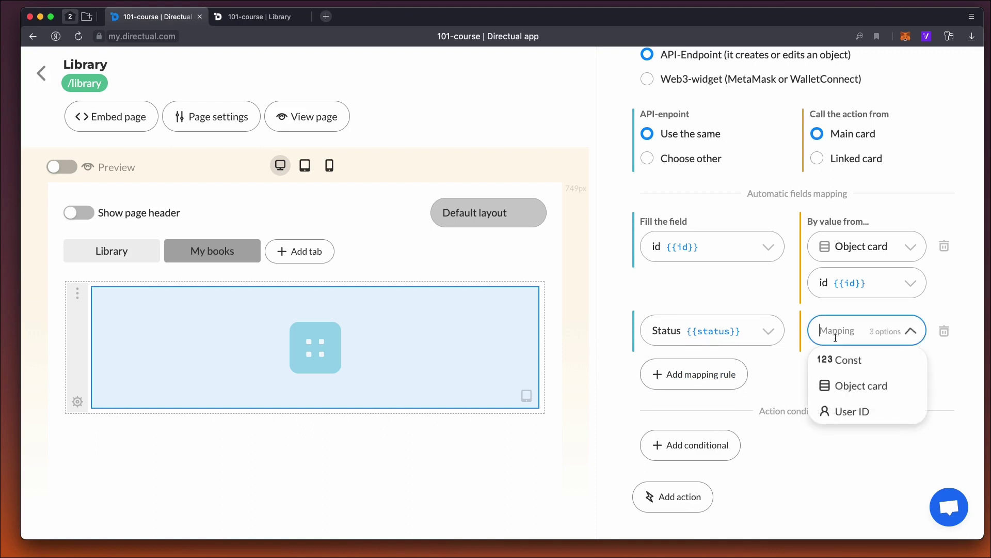
{"action": "left_click", "coordinate": [853, 360]}
{"action": "left_click", "coordinate": [848, 366]}
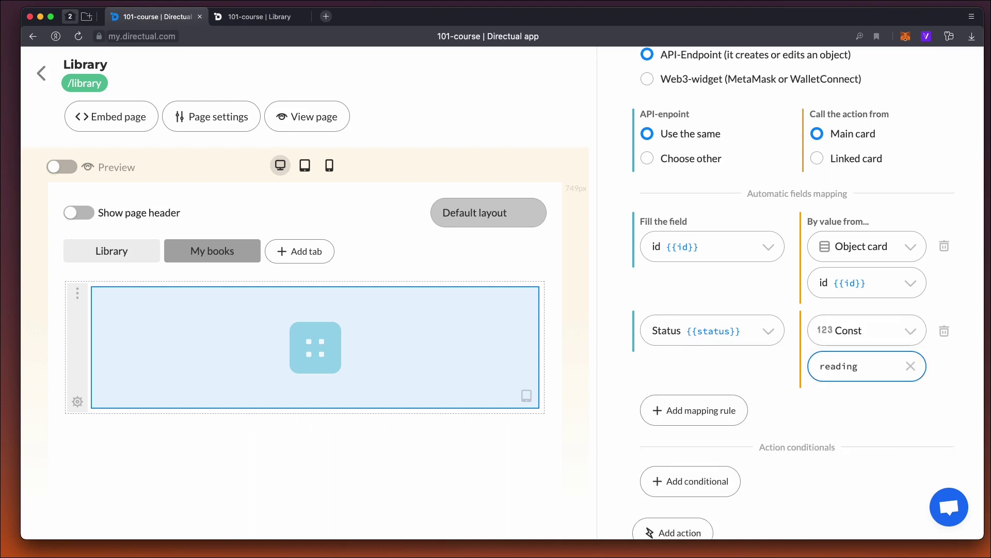
Include the Read this book action in the card dropdown menu and save the cards view
{"action": "scroll", "coordinate": [770, 349], "scroll_direction": "up", "scroll_amount": 5}
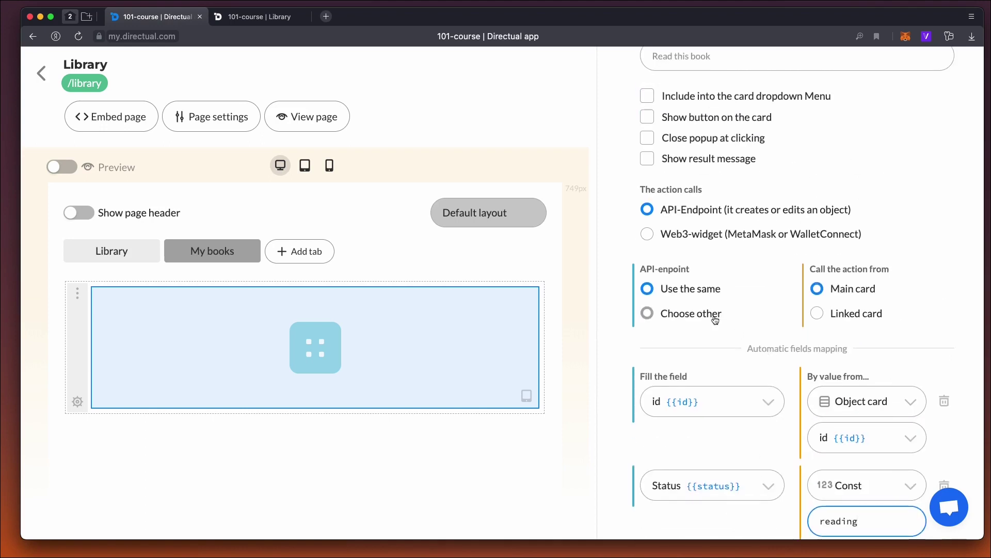
{"action": "scroll", "coordinate": [758, 320], "scroll_direction": "up", "scroll_amount": 3}
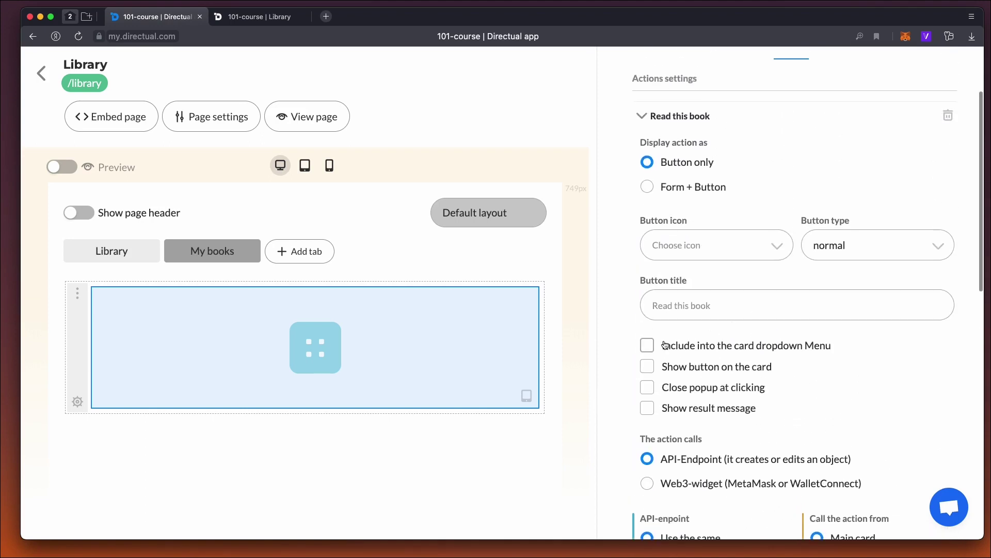
{"action": "left_click", "coordinate": [693, 347]}
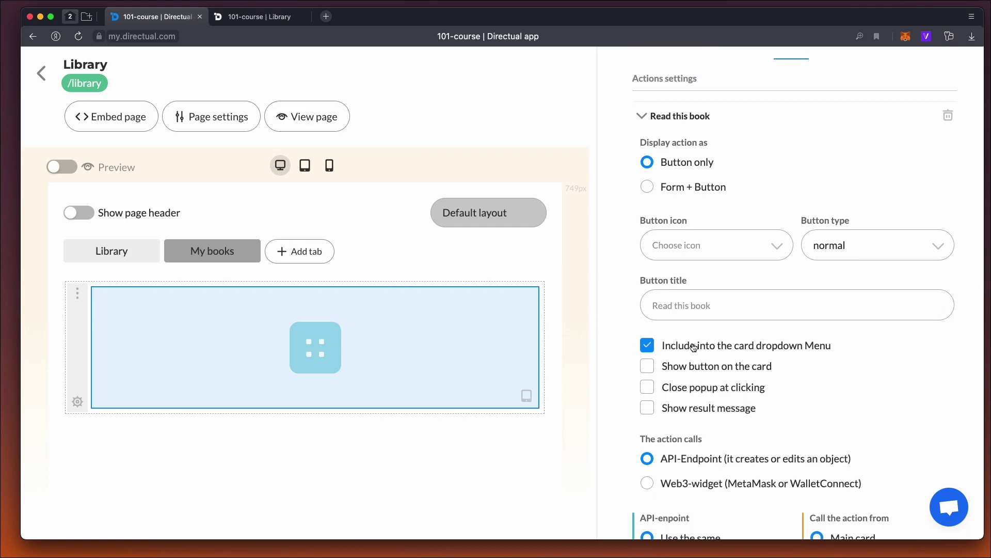
{"action": "scroll", "coordinate": [758, 347], "scroll_direction": "up", "scroll_amount": 3}
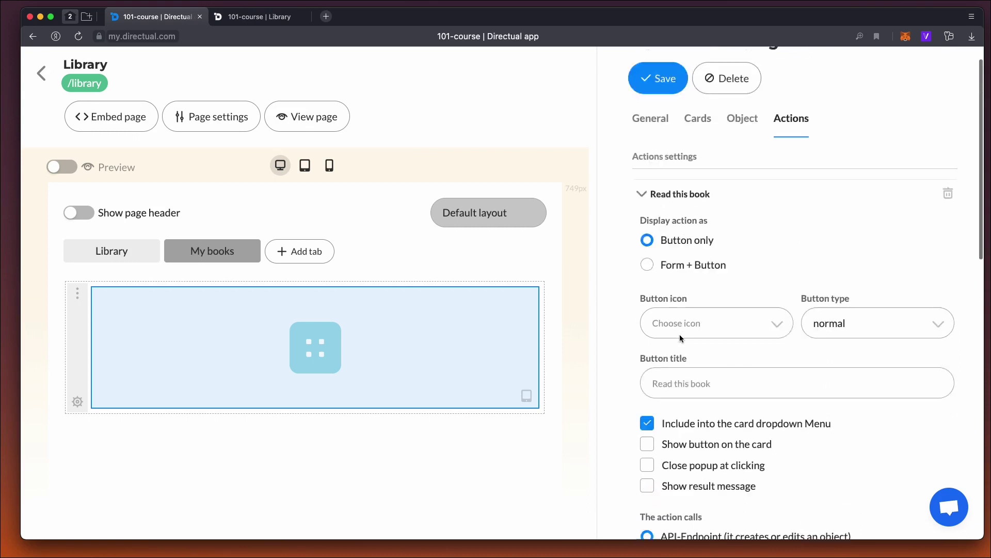
{"action": "left_click", "coordinate": [663, 108]}
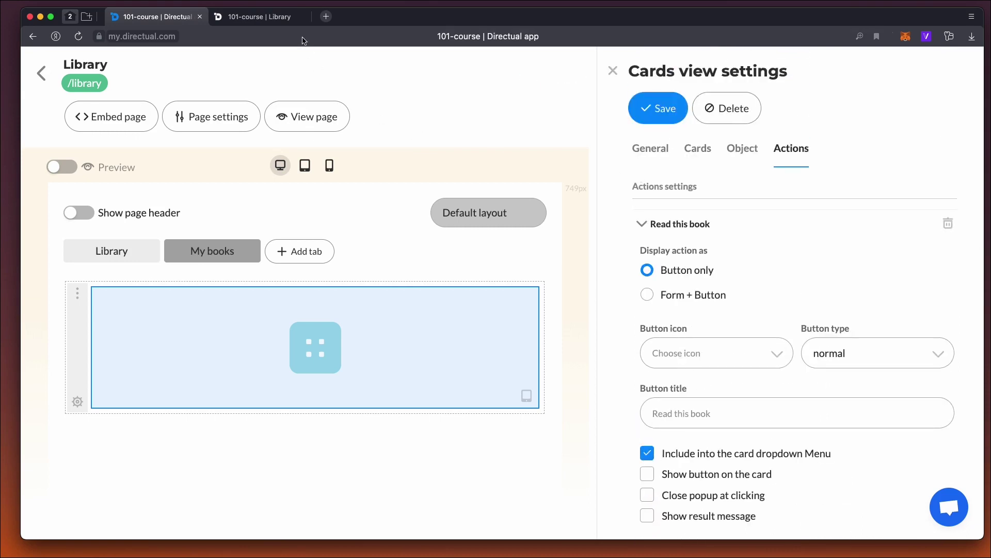
Reload the published Library page and run Read this book on the War and Peace card
{"action": "left_click", "coordinate": [253, 16]}
{"action": "key", "text": "super+r"}
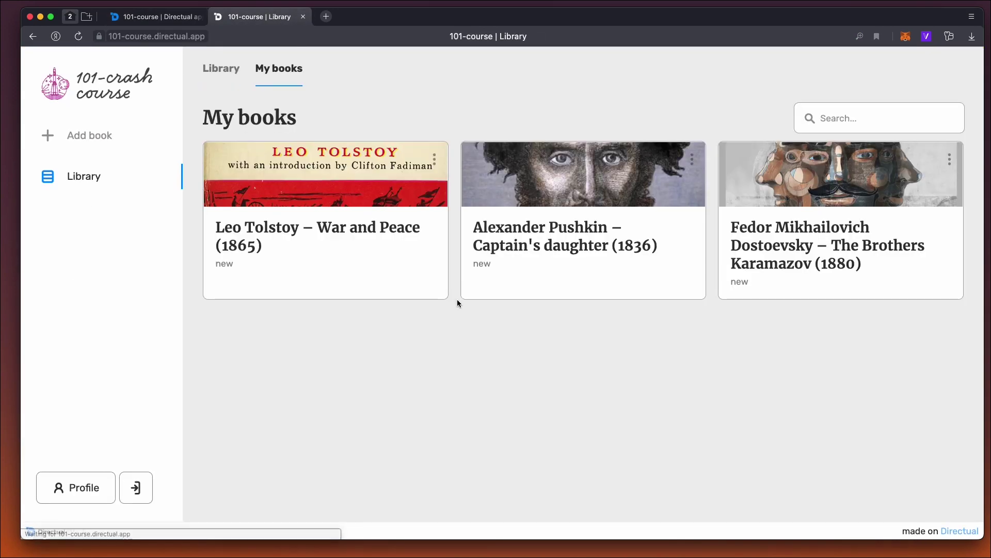
{"action": "left_click", "coordinate": [433, 161]}
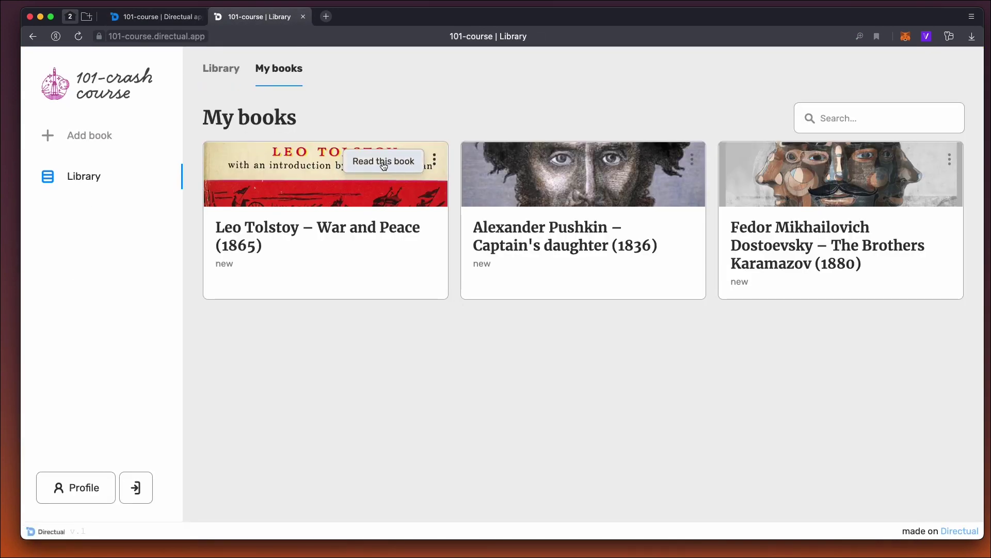
{"action": "left_click", "coordinate": [384, 162]}
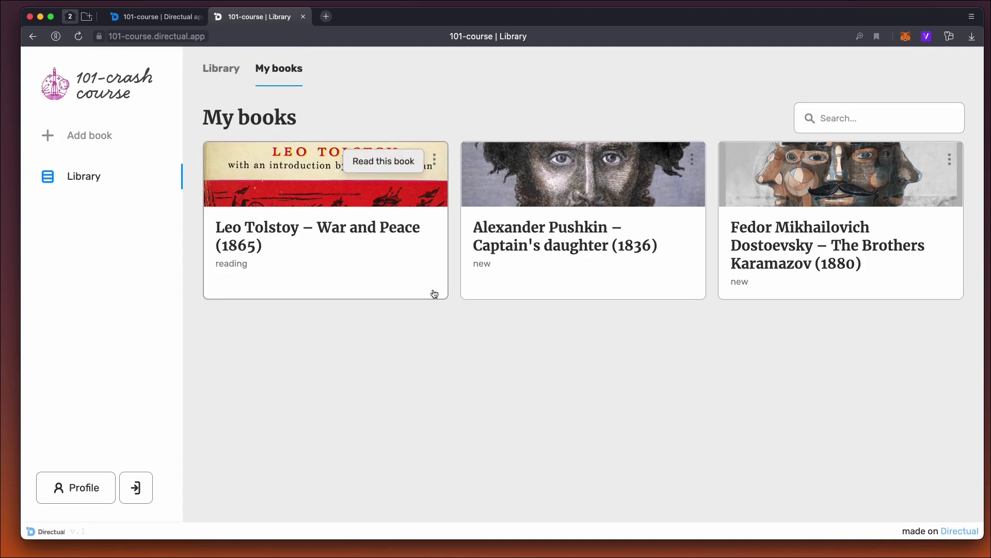
Return to the cards view settings and show Read this book as a button on the card instead of in its dropdown menu
{"action": "left_click", "coordinate": [155, 16]}
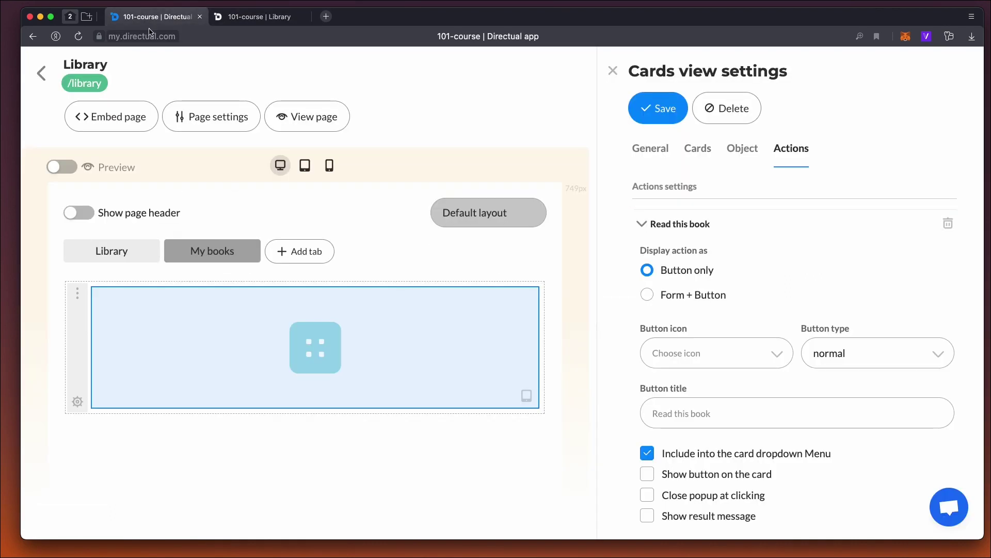
{"action": "scroll", "coordinate": [776, 290], "scroll_direction": "down", "scroll_amount": 5}
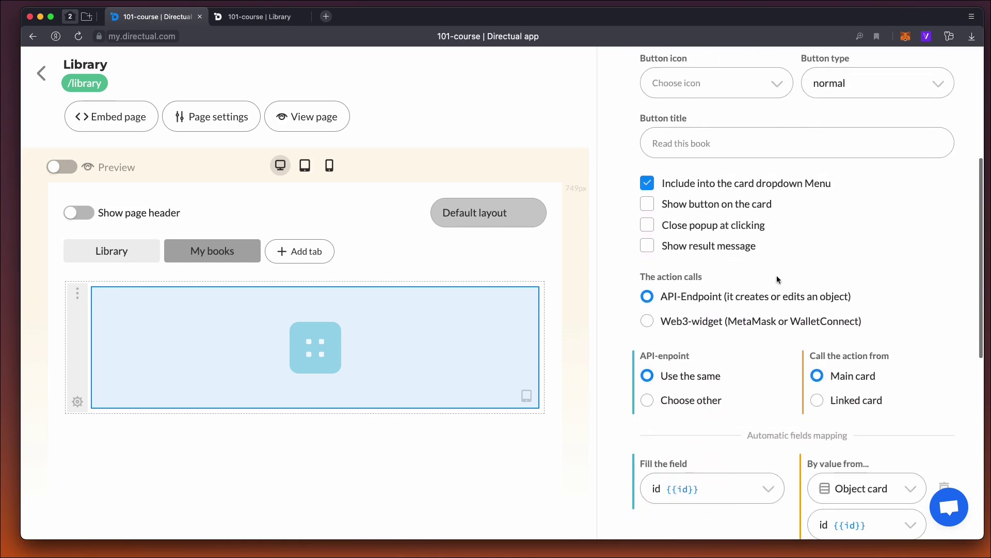
{"action": "left_click", "coordinate": [679, 206]}
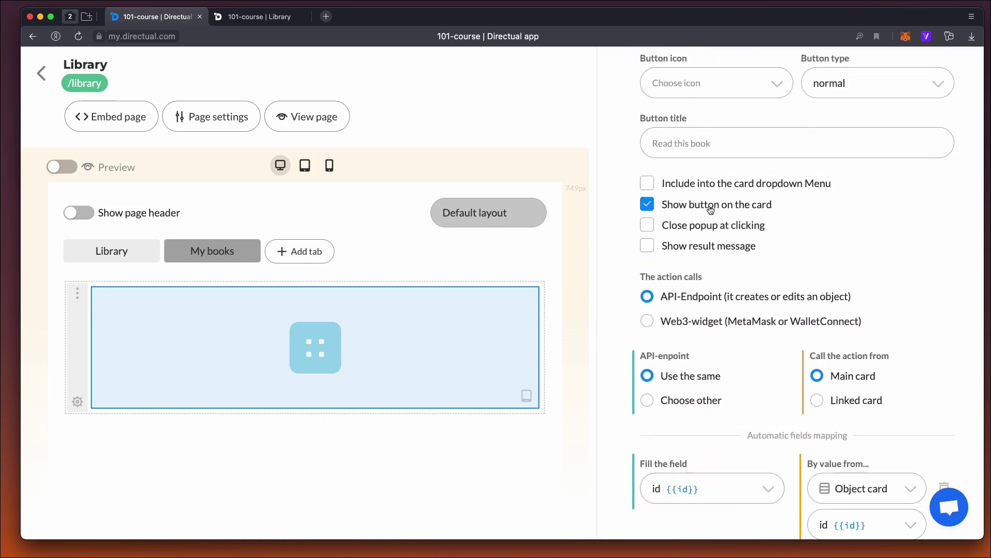
{"action": "scroll", "coordinate": [693, 223], "scroll_direction": "up", "scroll_amount": 5}
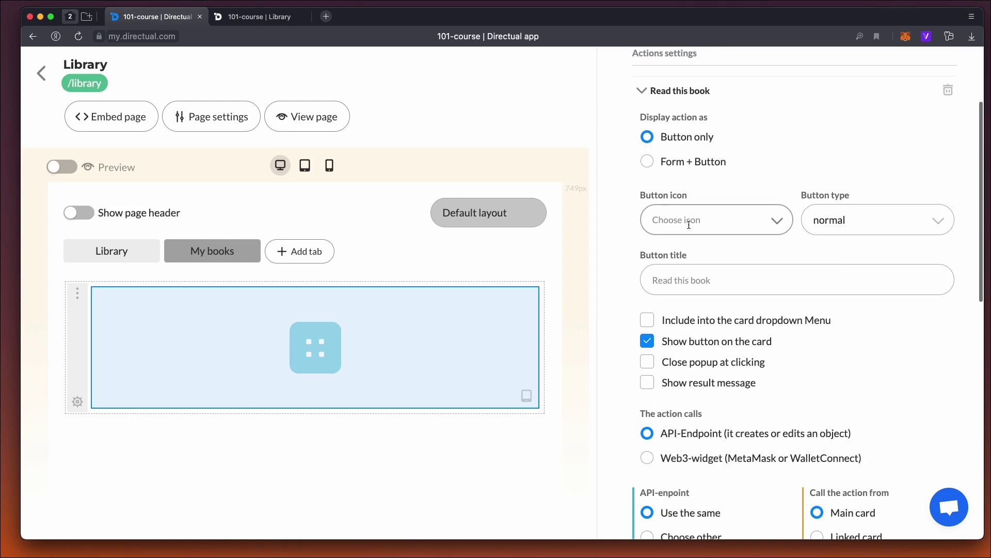
Save the cards view settings and run Read this book on the Captain's daughter card in the published app
{"action": "left_click", "coordinate": [658, 107]}
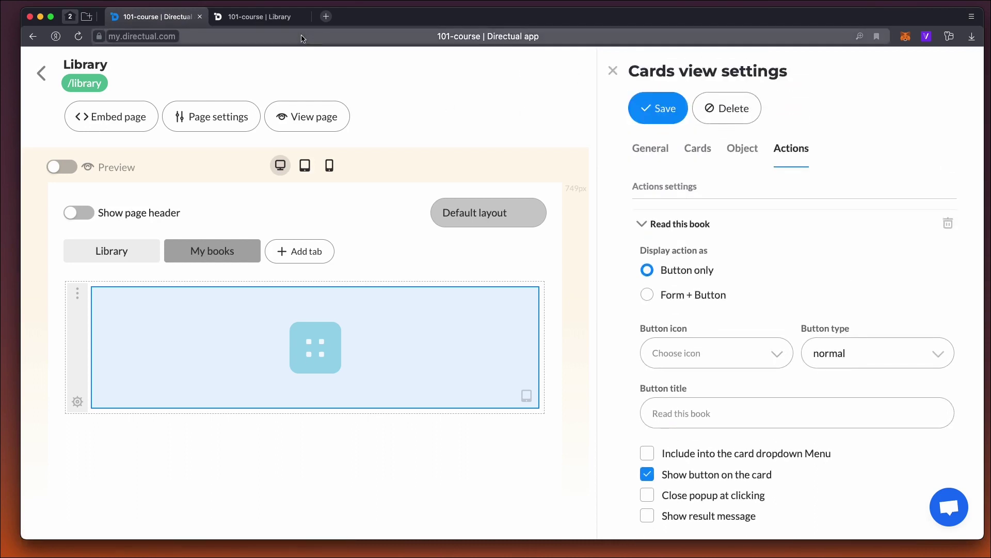
{"action": "left_click", "coordinate": [253, 16]}
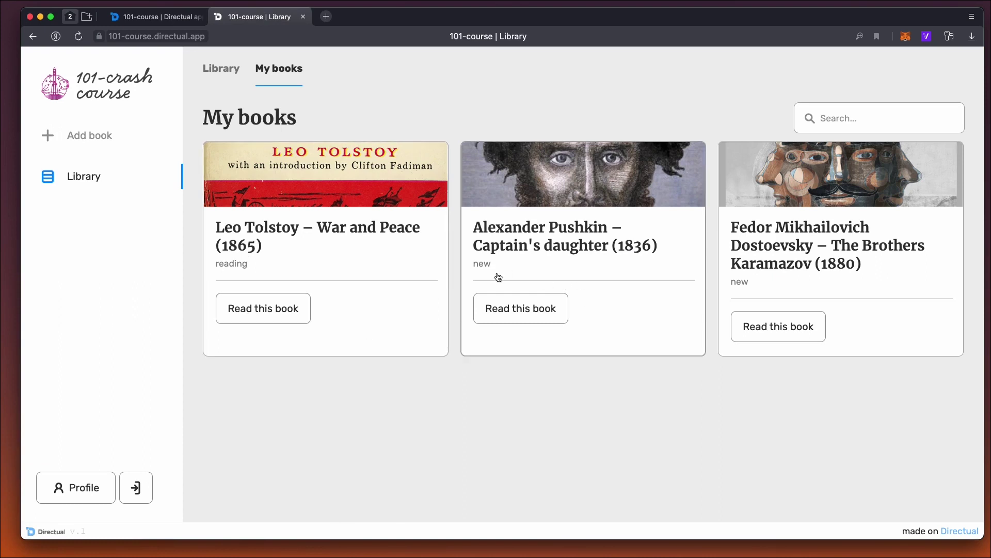
{"action": "left_click", "coordinate": [508, 310]}
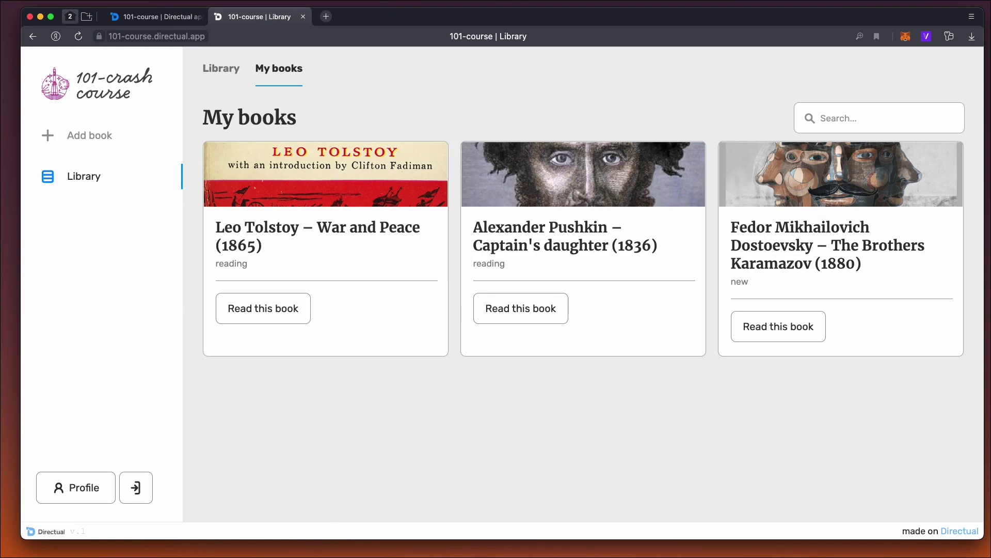
Enable a result message reading "OK!" for the Read this book action in the page editor and save the settings
{"action": "left_click", "coordinate": [144, 19]}
{"action": "scroll", "coordinate": [752, 304], "scroll_direction": "down", "scroll_amount": 3}
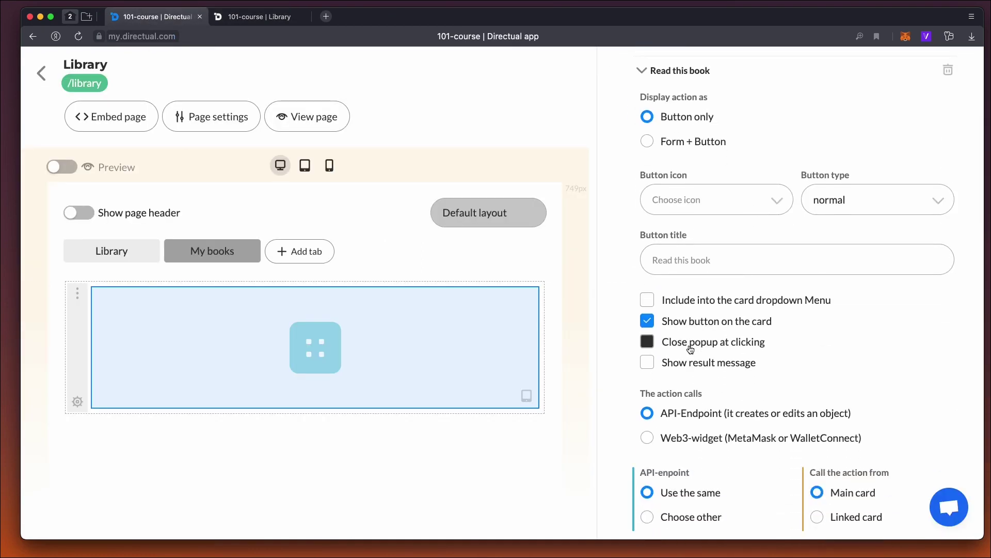
{"action": "left_click", "coordinate": [682, 363]}
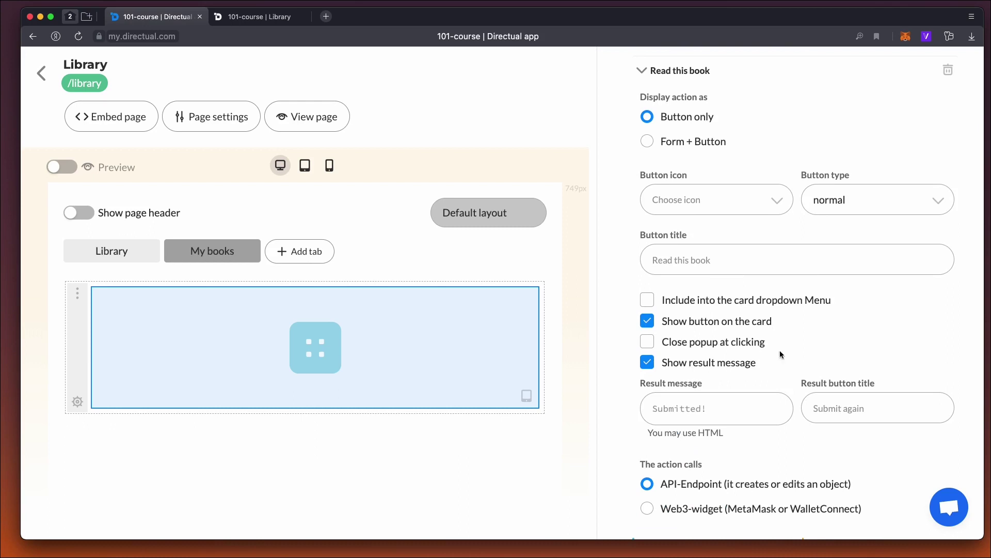
{"action": "left_click", "coordinate": [712, 408]}
{"action": "type", "text": "OK!"}
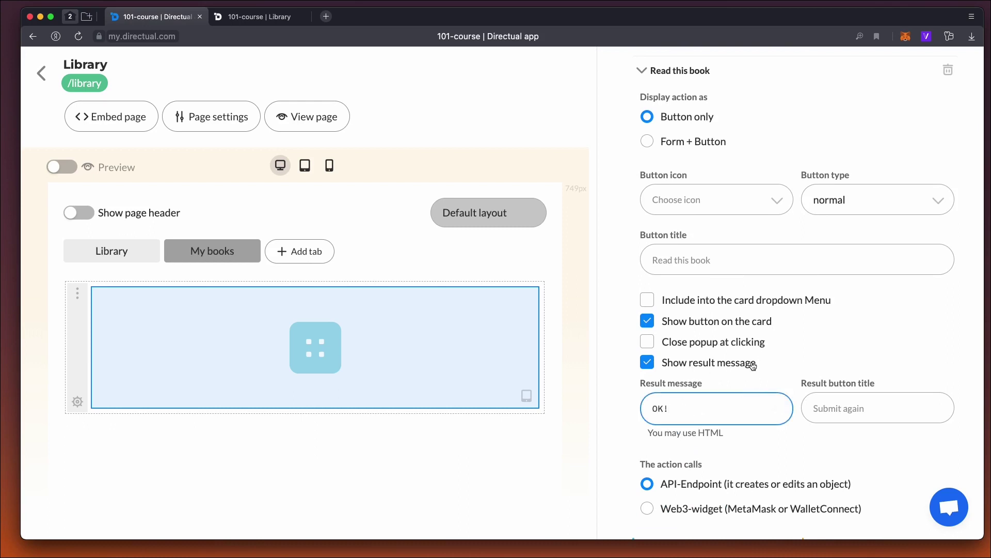
{"action": "scroll", "coordinate": [753, 366], "scroll_direction": "up", "scroll_amount": 3}
{"action": "left_click", "coordinate": [657, 115]}
Test Read this book from the opened War and Peace card in the published app and close the card
{"action": "left_click", "coordinate": [284, 19]}
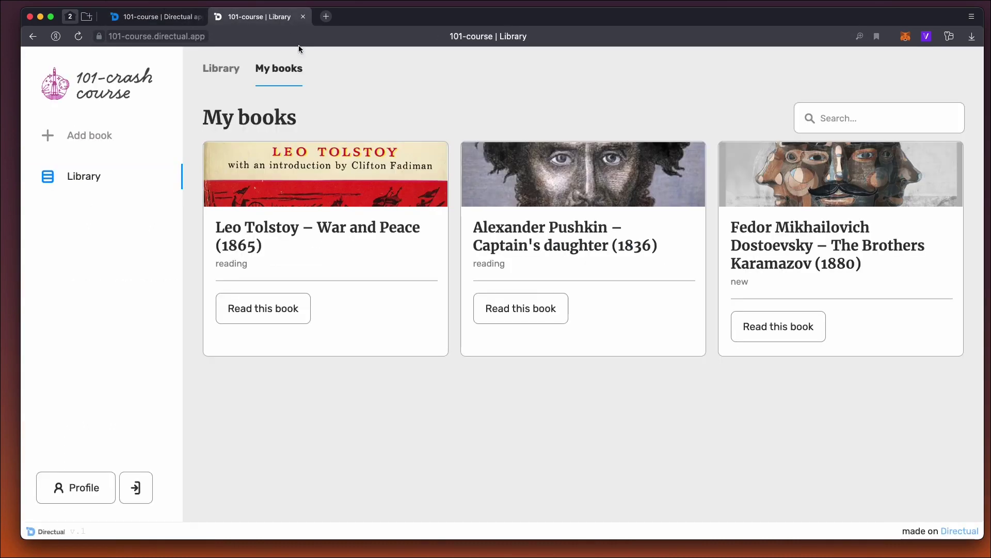
{"action": "left_click", "coordinate": [357, 298]}
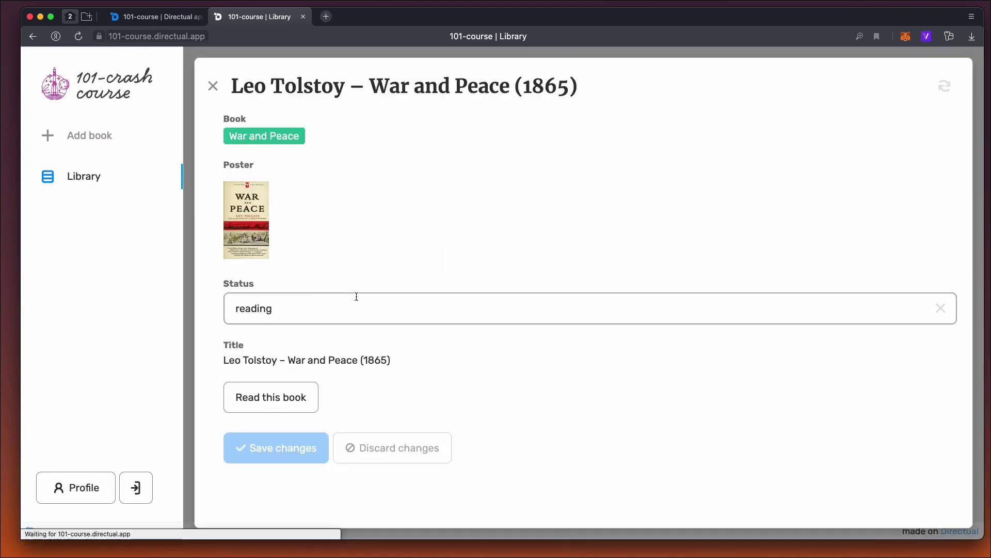
{"action": "left_click", "coordinate": [283, 395]}
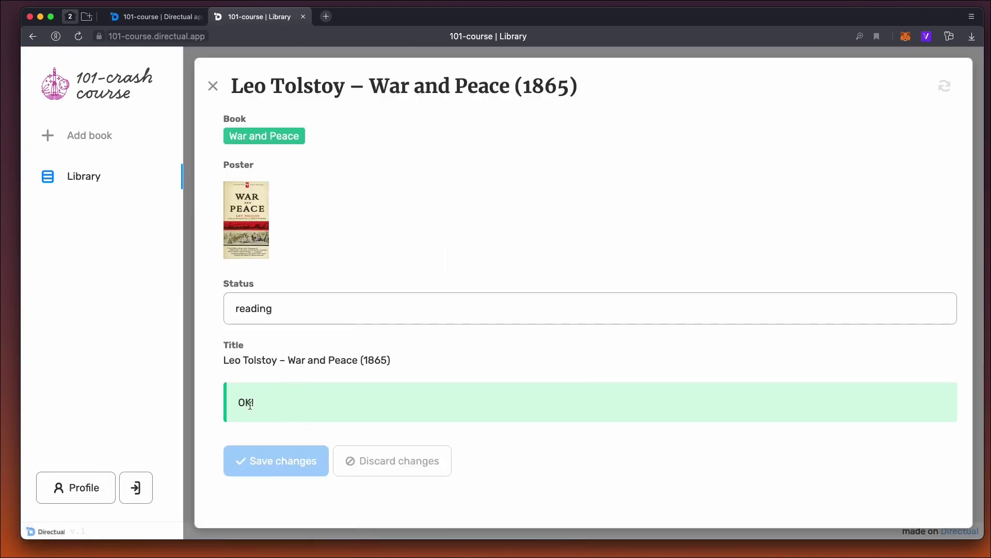
{"action": "left_click", "coordinate": [213, 87]}
Turn off the result message for Read this book, enable Close popup at clicking, and save the settings
{"action": "left_click", "coordinate": [180, 19]}
{"action": "left_click", "coordinate": [695, 495]}
{"action": "left_click", "coordinate": [645, 106]}
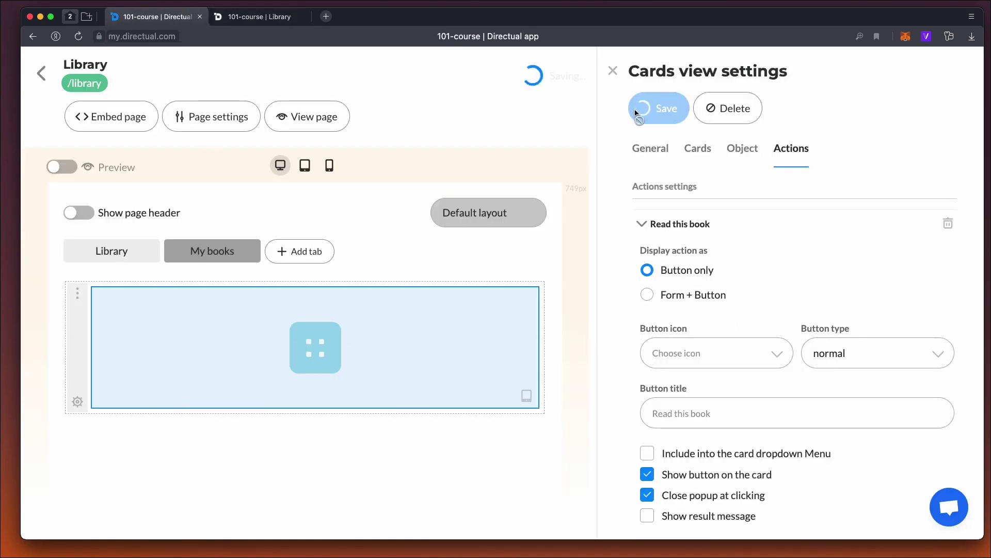
Test the popup closing by running Read this book from the opened War and Peace card in the published app
{"action": "left_click", "coordinate": [258, 16]}
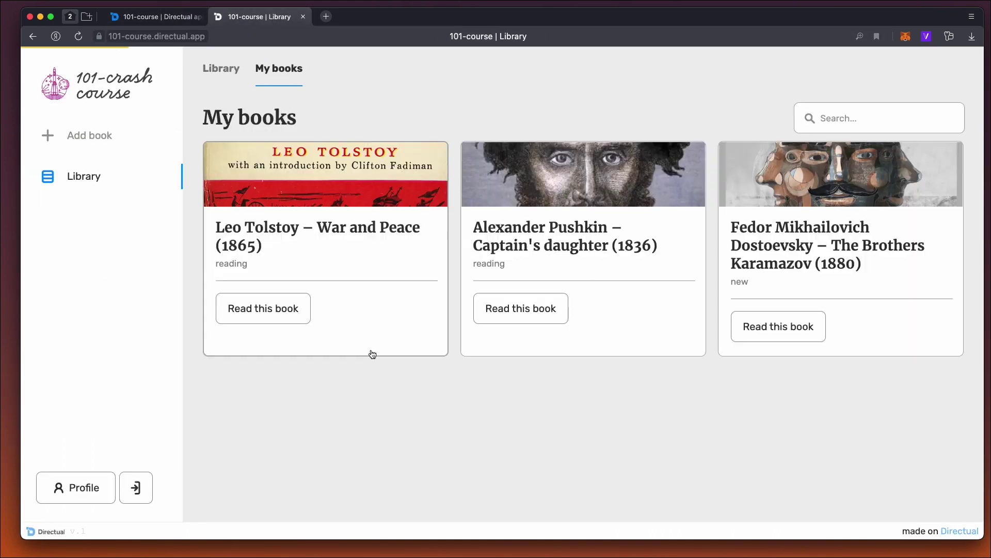
{"action": "left_click", "coordinate": [365, 243]}
{"action": "left_click", "coordinate": [268, 399]}
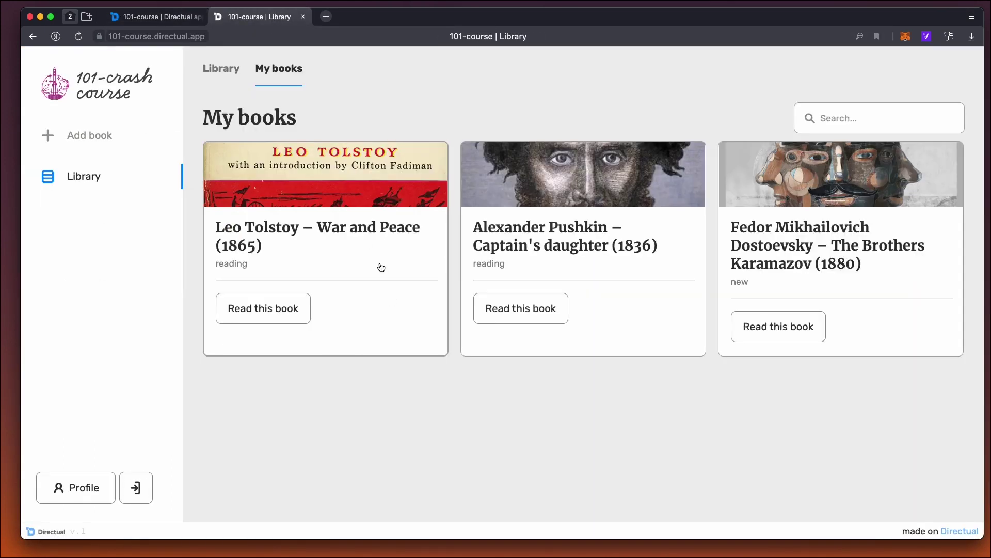
Add a "User is not authorised" conditional to the Read this book action, save it, and check the published My books page
{"action": "left_click", "coordinate": [172, 19]}
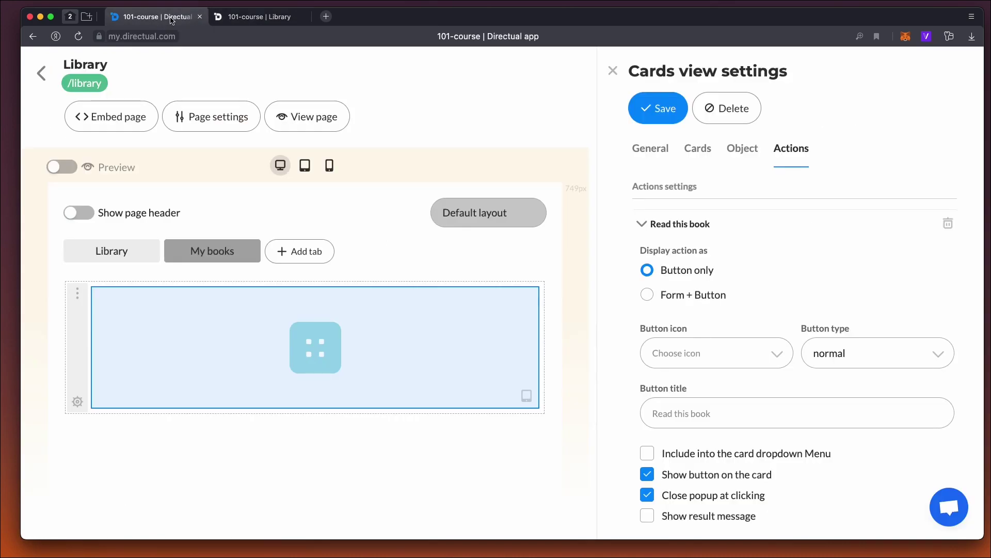
{"action": "scroll", "coordinate": [777, 537], "scroll_direction": "down", "scroll_amount": 6}
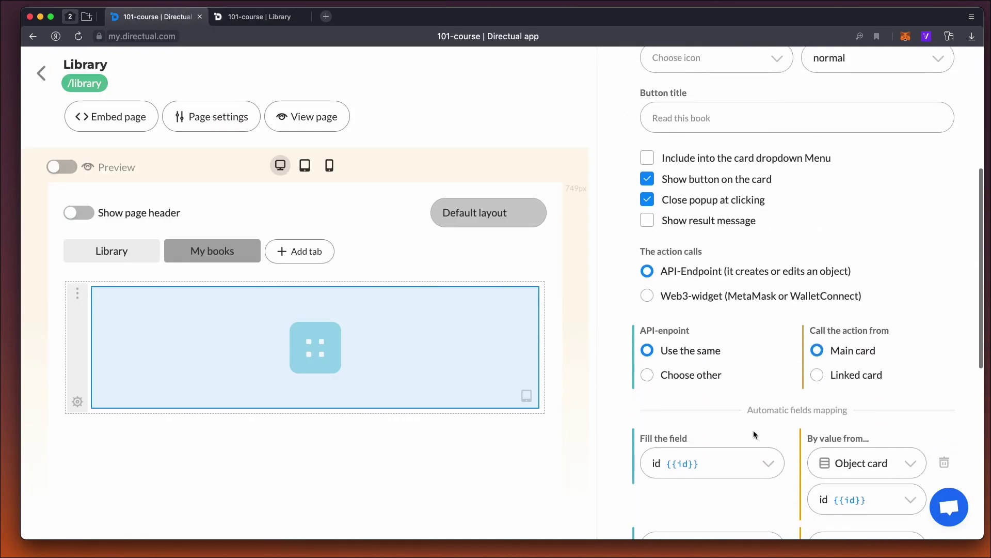
{"action": "scroll", "coordinate": [752, 431], "scroll_direction": "down", "scroll_amount": 8}
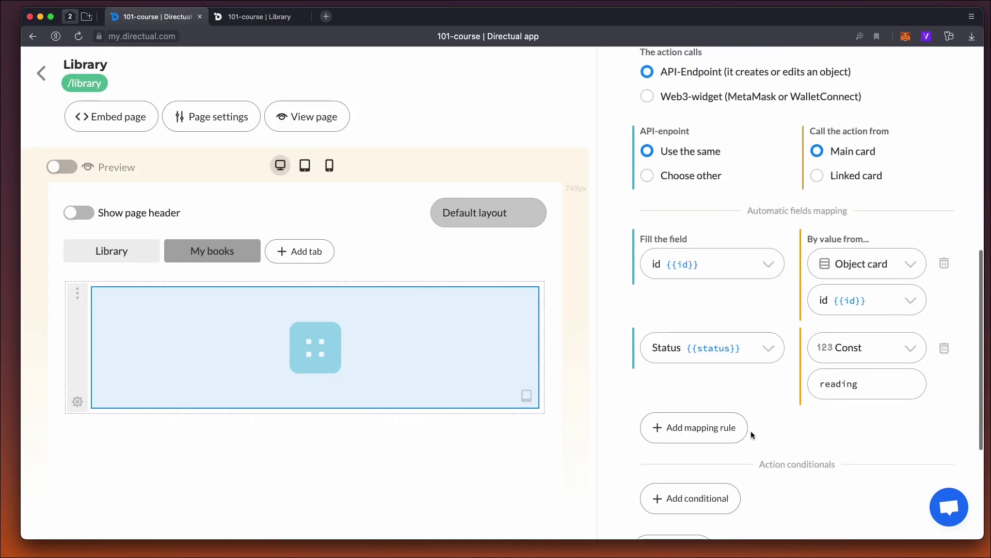
{"action": "left_click", "coordinate": [243, 20]}
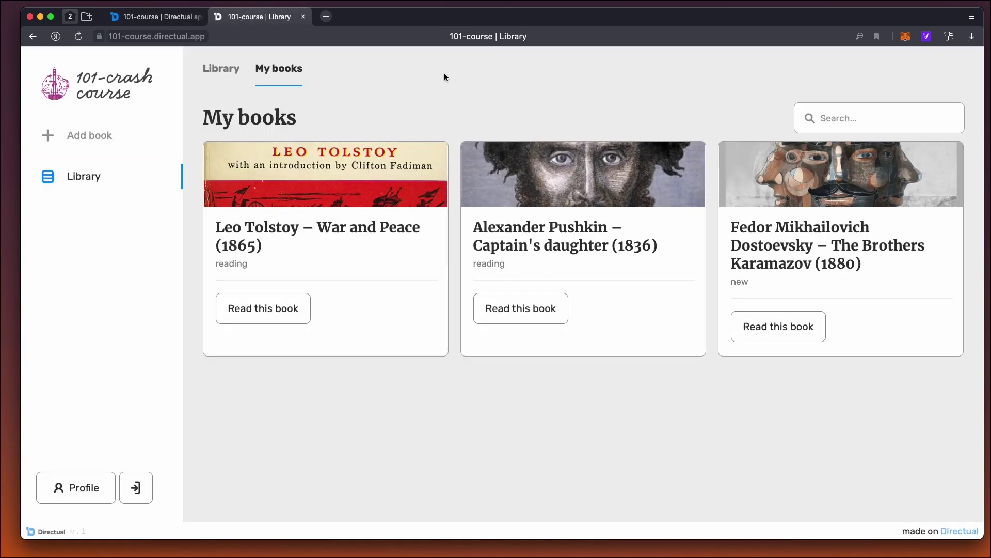
{"action": "left_click", "coordinate": [146, 19]}
{"action": "left_click", "coordinate": [692, 282]}
{"action": "left_click", "coordinate": [666, 302]}
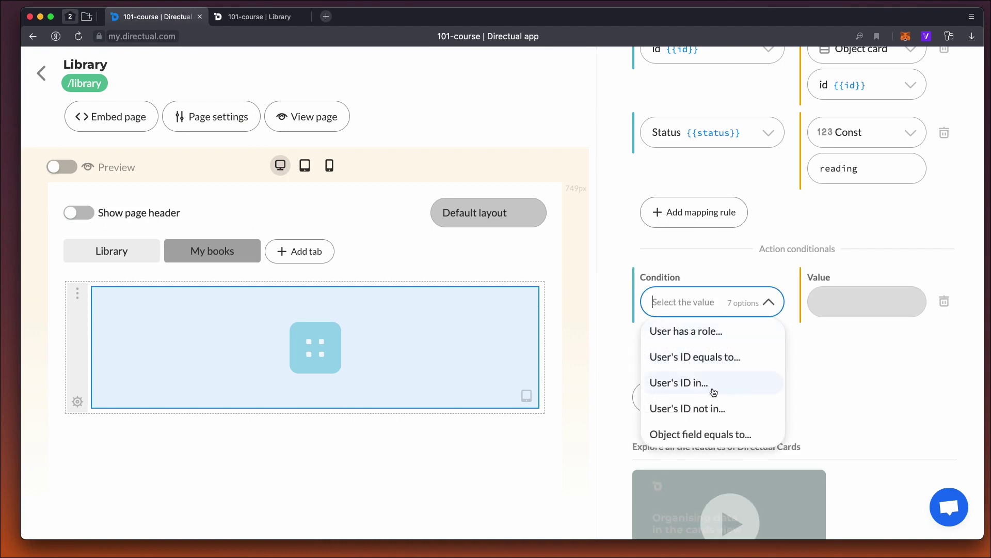
{"action": "scroll", "coordinate": [709, 435], "scroll_direction": "down", "scroll_amount": 2}
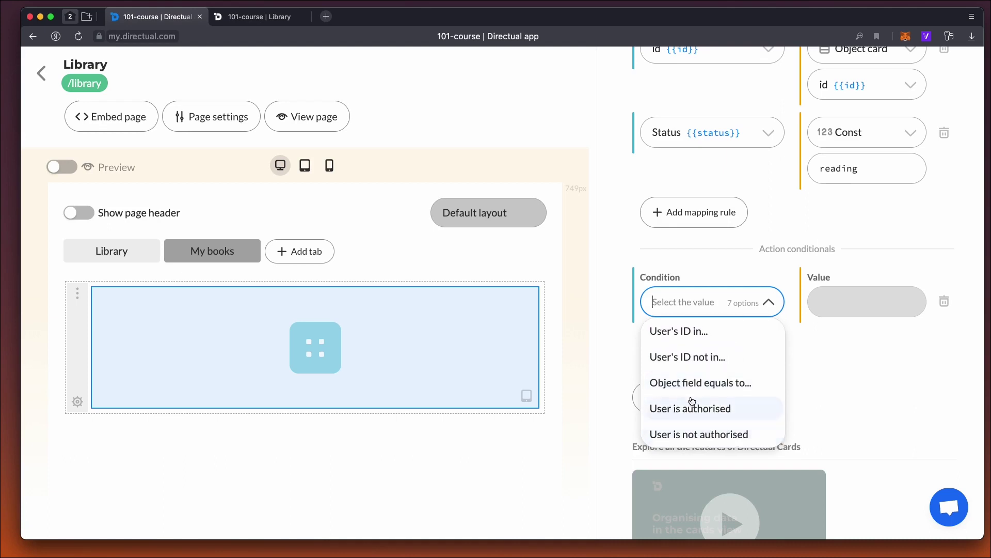
{"action": "left_click", "coordinate": [697, 435]}
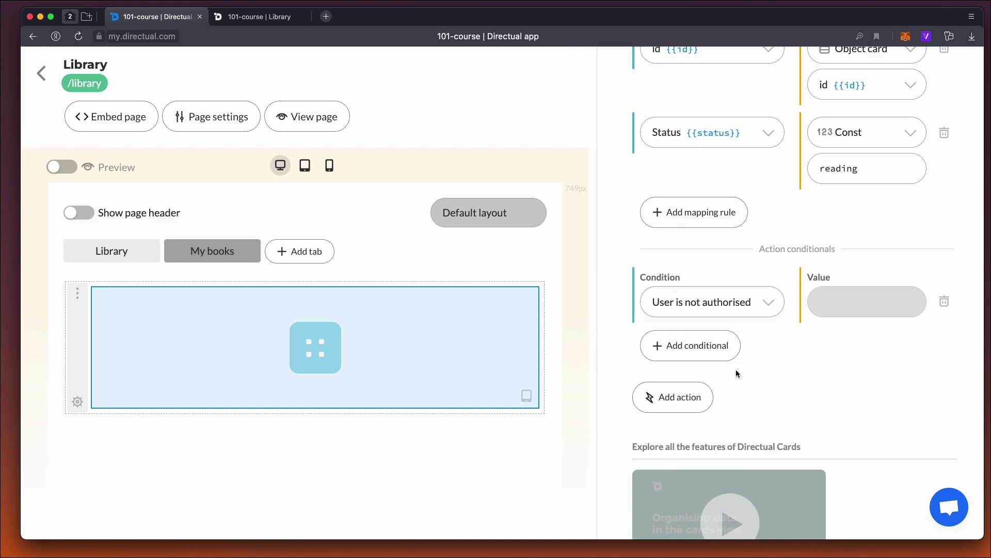
{"action": "scroll", "coordinate": [736, 369], "scroll_direction": "up", "scroll_amount": 15}
{"action": "left_click", "coordinate": [659, 108]}
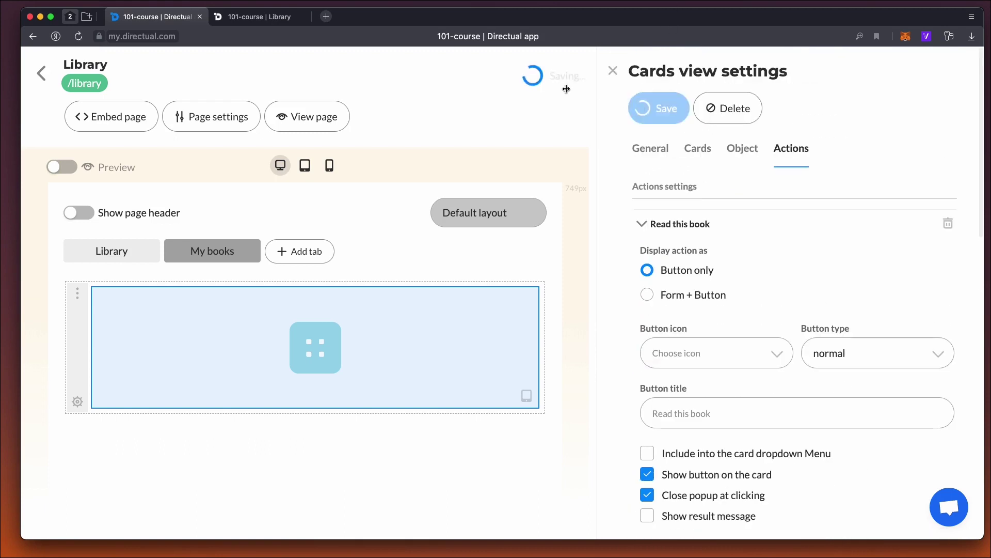
{"action": "left_click", "coordinate": [258, 16]}
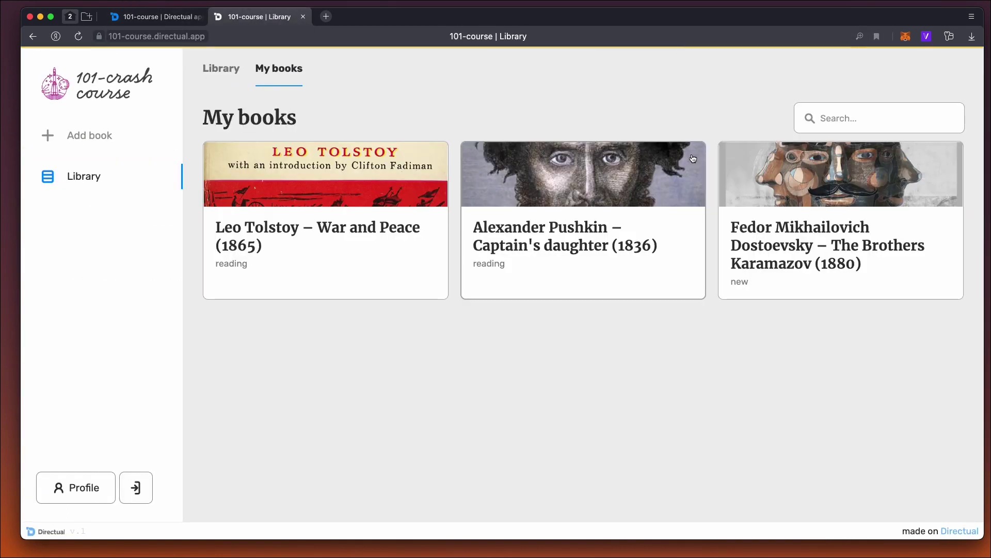
Change the Read this book conditional to Object field equals to, with the Status field set to "new", and save
{"action": "left_click", "coordinate": [167, 24]}
{"action": "scroll", "coordinate": [628, 370], "scroll_direction": "down", "scroll_amount": 10}
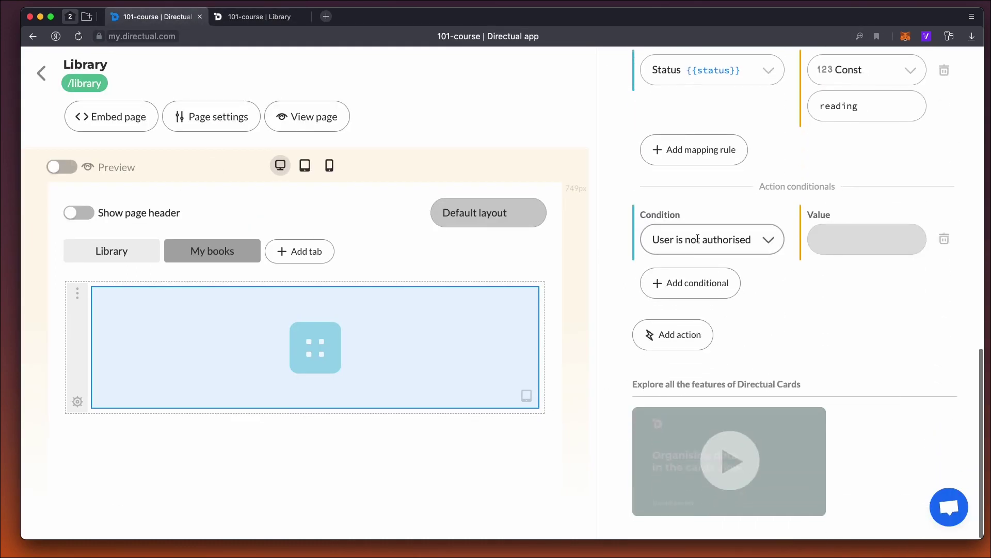
{"action": "left_click", "coordinate": [698, 238]}
{"action": "left_click", "coordinate": [697, 323]}
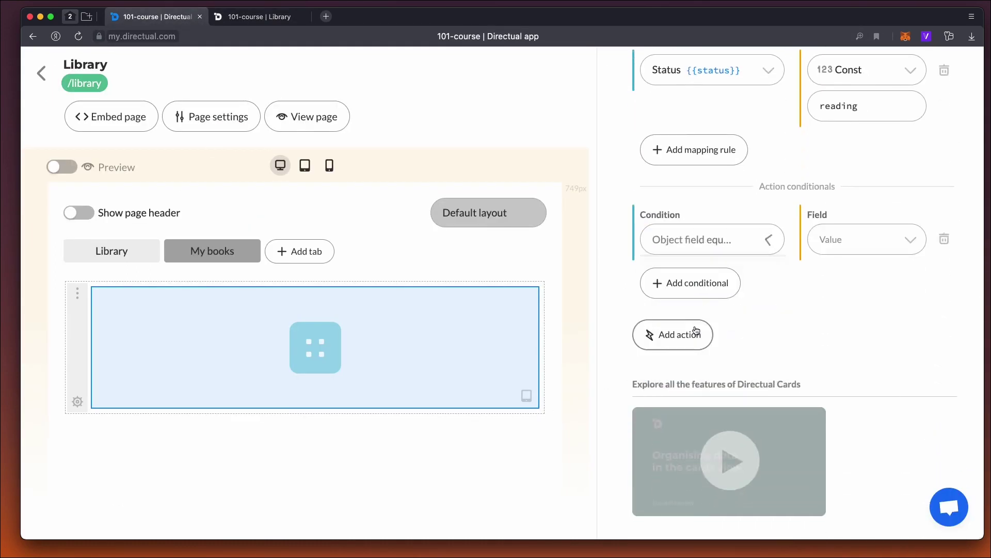
{"action": "left_click", "coordinate": [869, 242]}
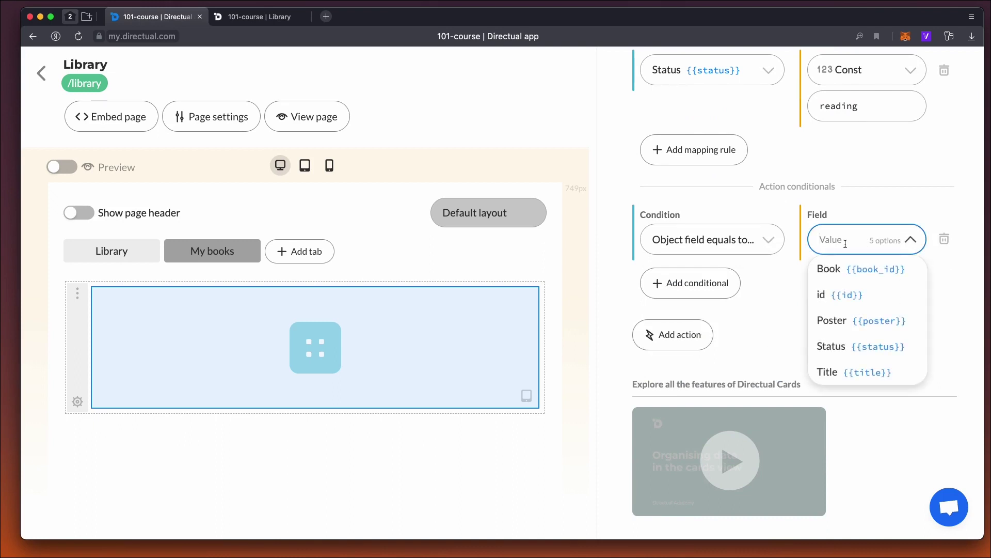
{"action": "left_click", "coordinate": [845, 347]}
{"action": "left_click", "coordinate": [842, 282]}
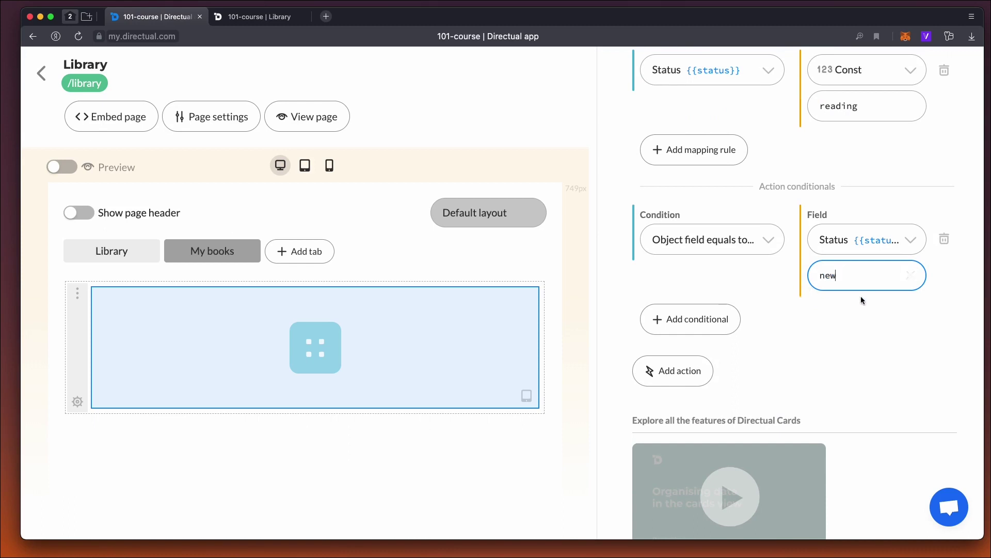
{"action": "scroll", "coordinate": [856, 299], "scroll_direction": "up", "scroll_amount": 15}
{"action": "left_click", "coordinate": [657, 108]}
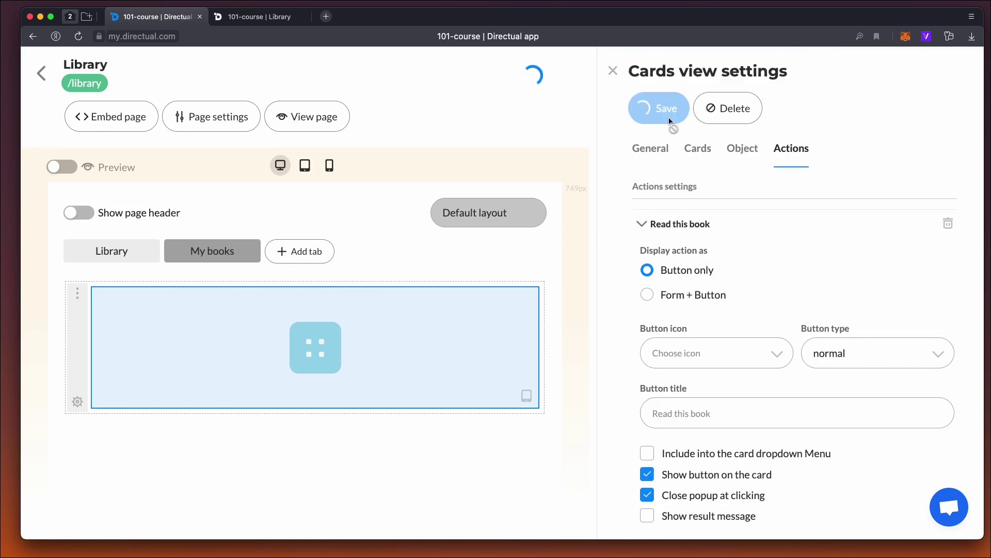
Run Read this book on The Brothers Karamazov card in the published app
{"action": "left_click", "coordinate": [267, 19]}
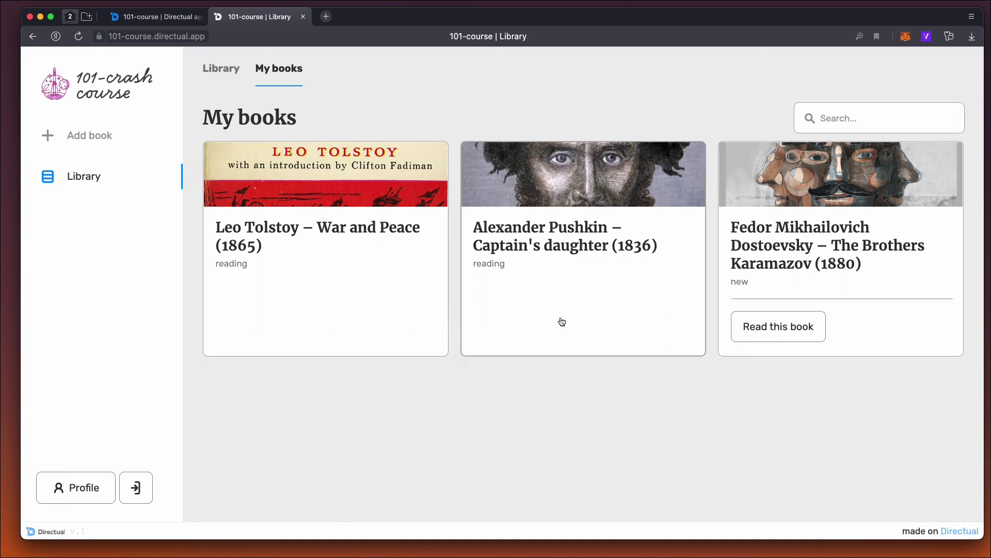
{"action": "left_click", "coordinate": [778, 330]}
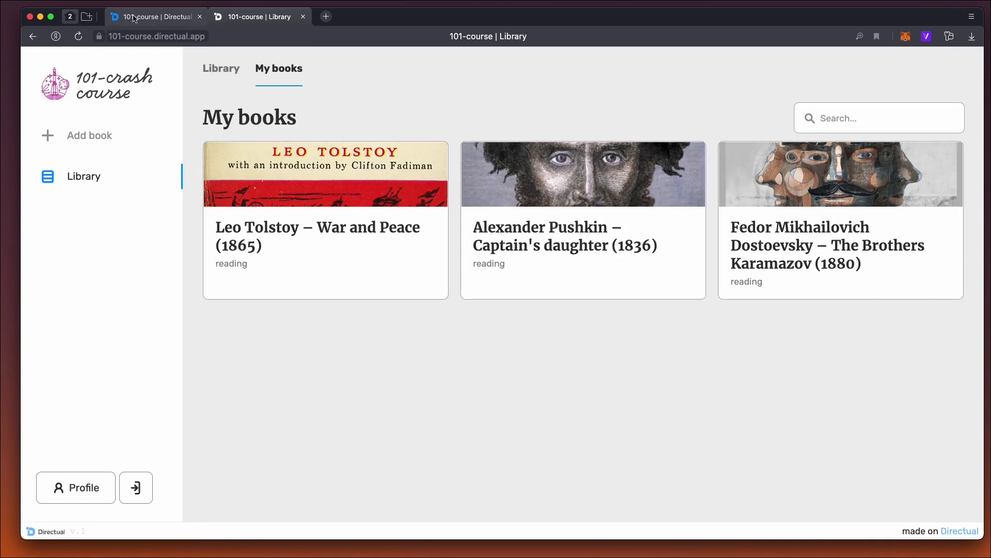
Add a second action in the My books cards view settings and name it "Drop this book"
{"action": "left_click", "coordinate": [150, 17]}
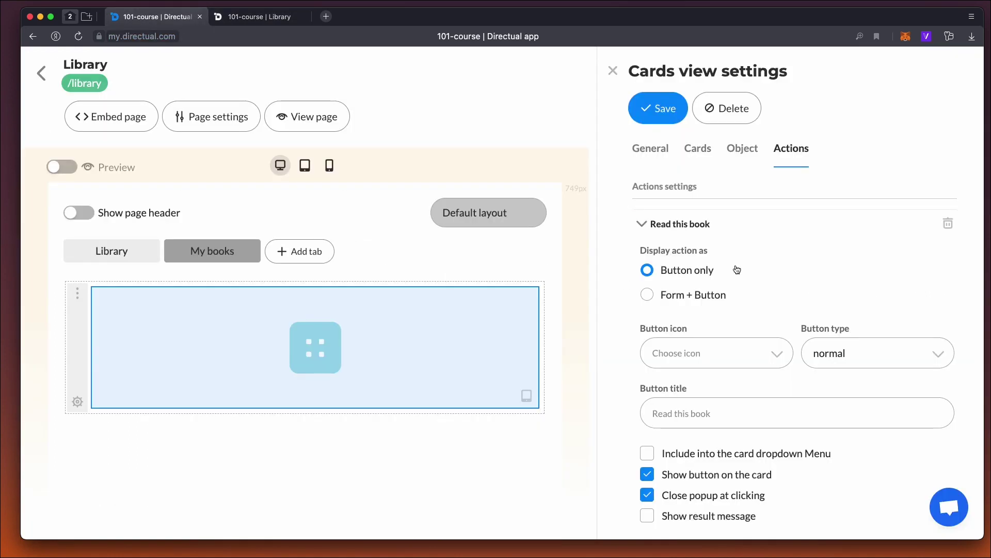
{"action": "left_click", "coordinate": [641, 224]}
{"action": "left_click", "coordinate": [650, 261]}
{"action": "triple_click", "coordinate": [661, 258]}
{"action": "type", "text": "Drop this book"}
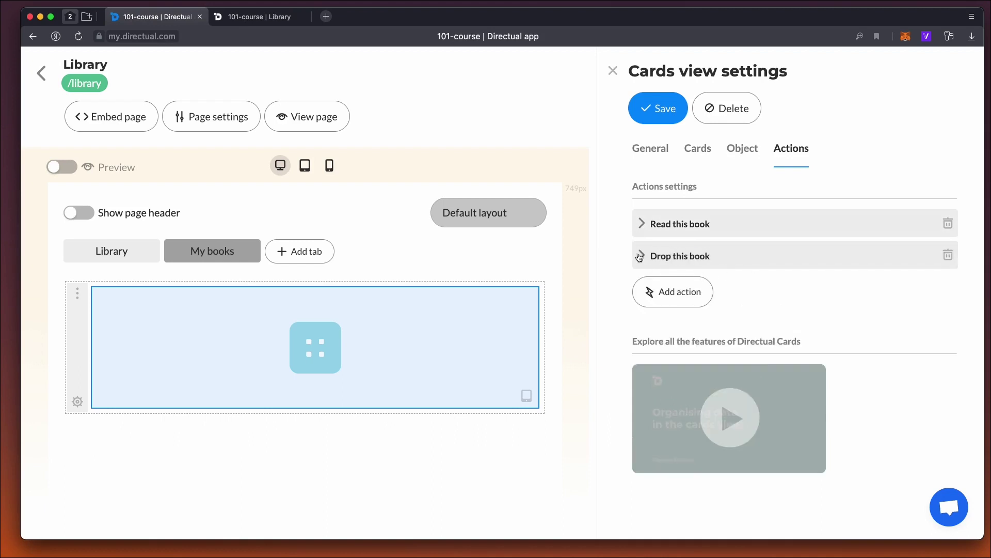
Display the Drop this book action as Button only, with the ban icon and the danger button type
{"action": "left_click", "coordinate": [641, 258]}
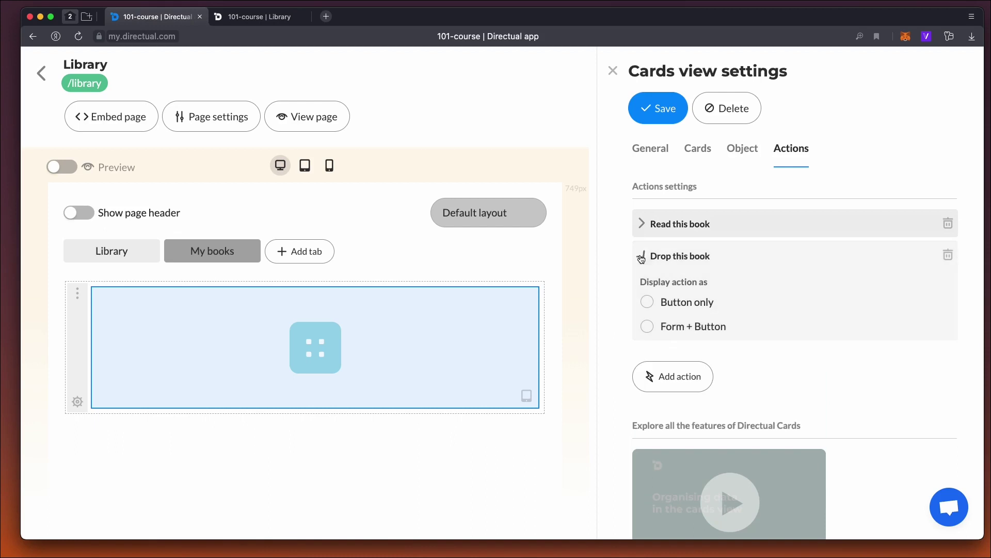
{"action": "left_click", "coordinate": [647, 302]}
{"action": "scroll", "coordinate": [671, 302], "scroll_direction": "down", "scroll_amount": 3}
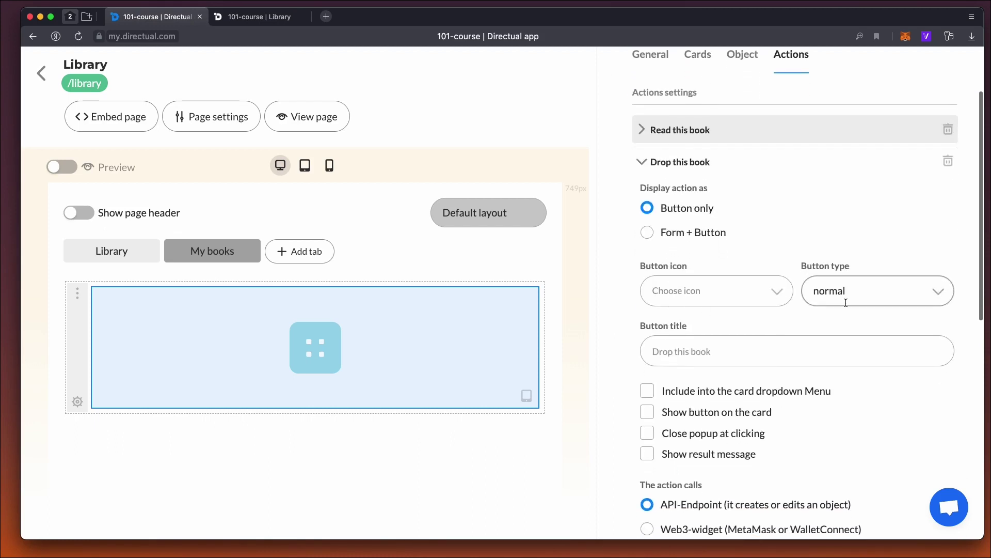
{"action": "left_click", "coordinate": [717, 295]}
{"action": "type", "text": "ban"}
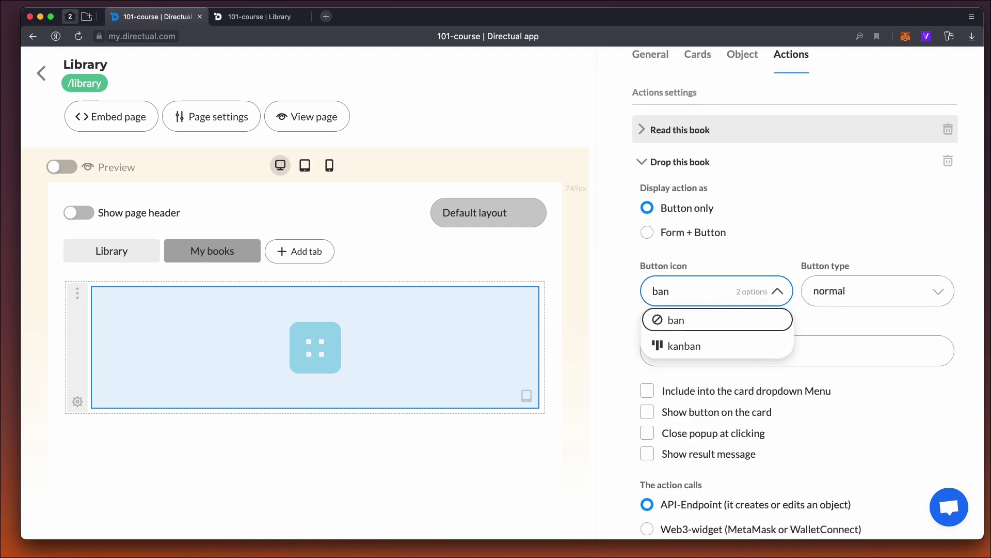
{"action": "key", "text": "Return"}
{"action": "left_click", "coordinate": [877, 291]}
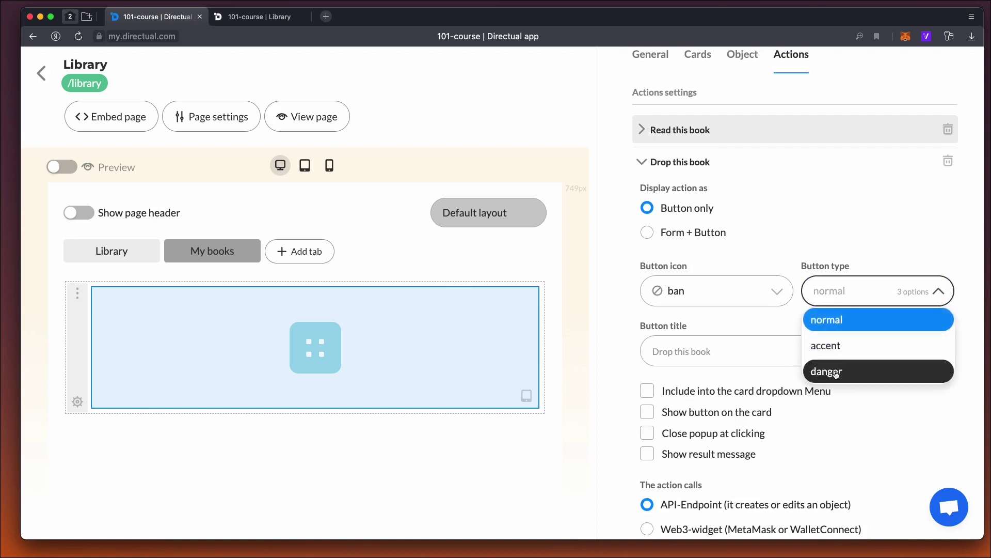
{"action": "left_click", "coordinate": [823, 375]}
Enable Show button on the card and Close popup at clicking for the Drop this book action
{"action": "left_click", "coordinate": [689, 413]}
{"action": "left_click", "coordinate": [674, 435]}
{"action": "scroll", "coordinate": [692, 413], "scroll_direction": "down", "scroll_amount": 5}
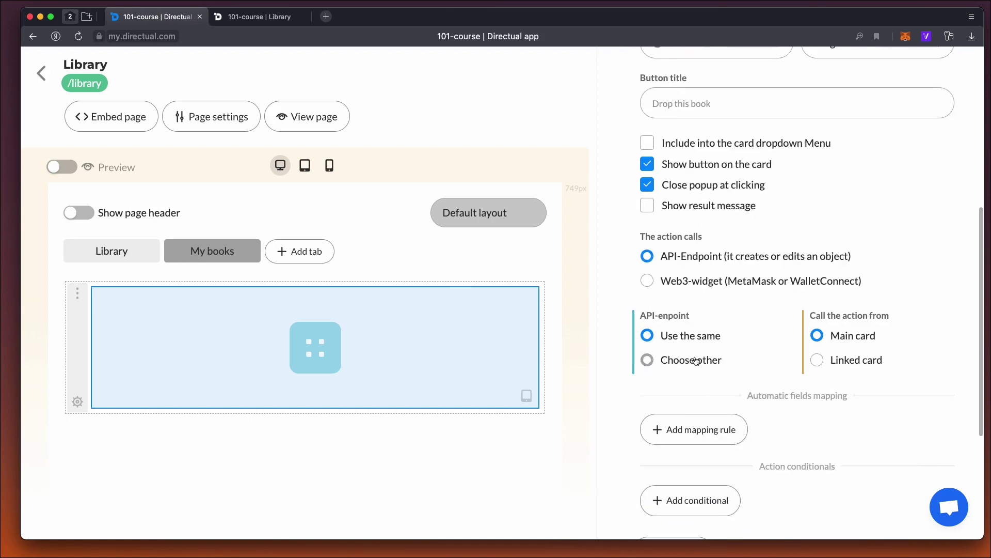
Keep the same API-endpoint for Drop this book and add a mapping rule filling id from the object card's id
{"action": "left_click", "coordinate": [696, 361]}
{"action": "left_click", "coordinate": [686, 339]}
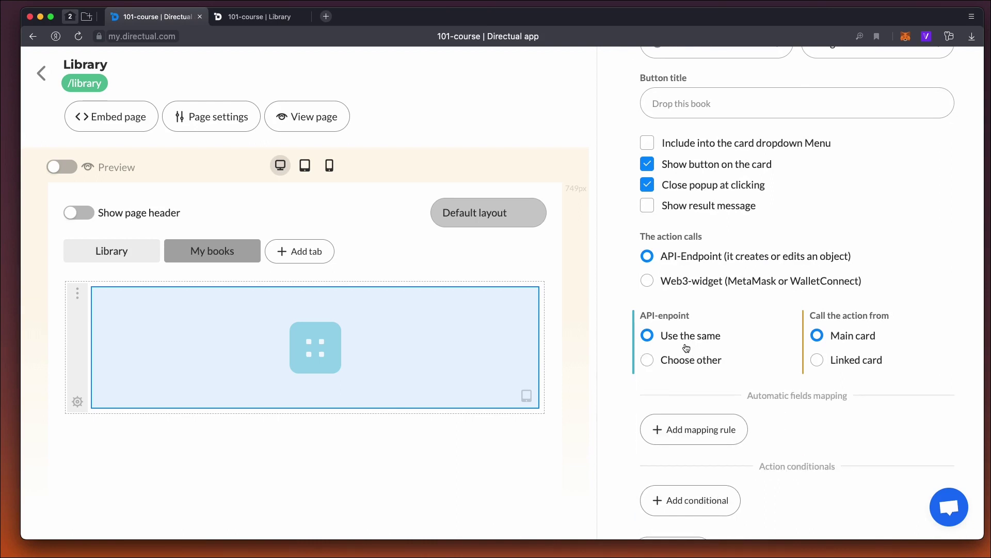
{"action": "scroll", "coordinate": [686, 351], "scroll_direction": "down", "scroll_amount": 2}
{"action": "left_click", "coordinate": [685, 356]}
{"action": "left_click", "coordinate": [690, 376]}
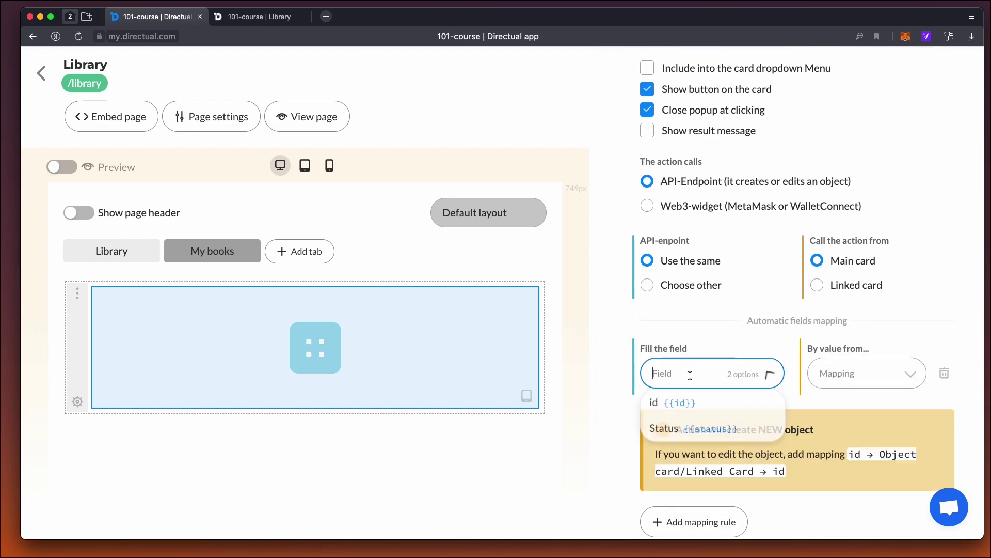
{"action": "left_click", "coordinate": [690, 402]}
{"action": "left_click", "coordinate": [864, 369]}
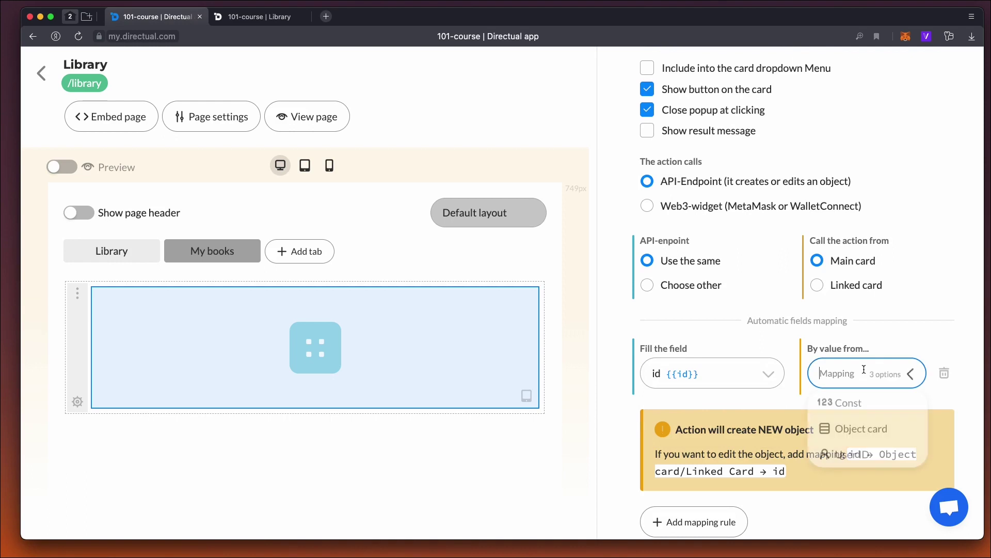
{"action": "left_click", "coordinate": [860, 429]}
{"action": "left_click", "coordinate": [852, 410]}
{"action": "left_click", "coordinate": [839, 467]}
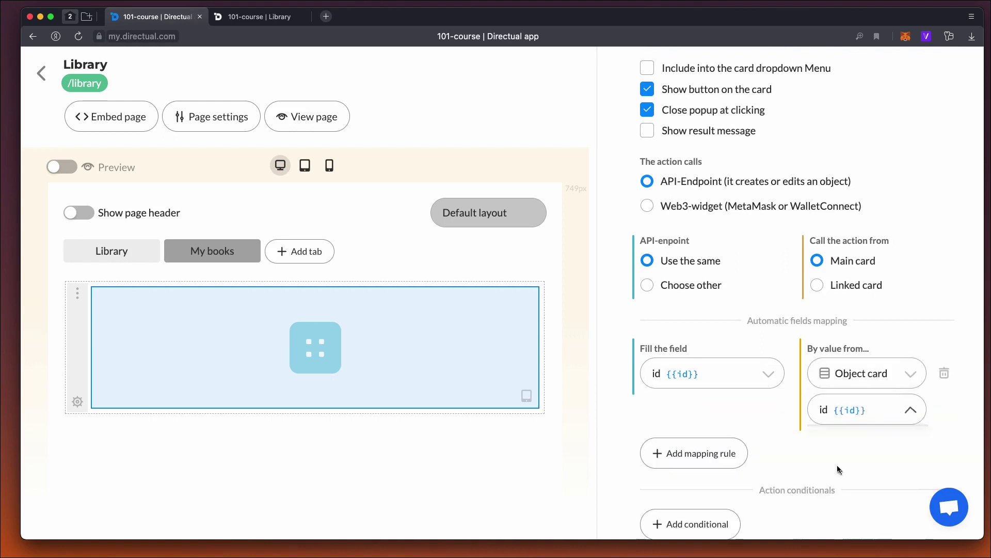
Add a second mapping rule that fills Status with the constant "new"
{"action": "scroll", "coordinate": [710, 401], "scroll_direction": "down", "scroll_amount": 2}
{"action": "left_click", "coordinate": [692, 388]}
{"action": "left_click", "coordinate": [682, 392]}
{"action": "left_click", "coordinate": [674, 443]}
{"action": "left_click", "coordinate": [847, 389]}
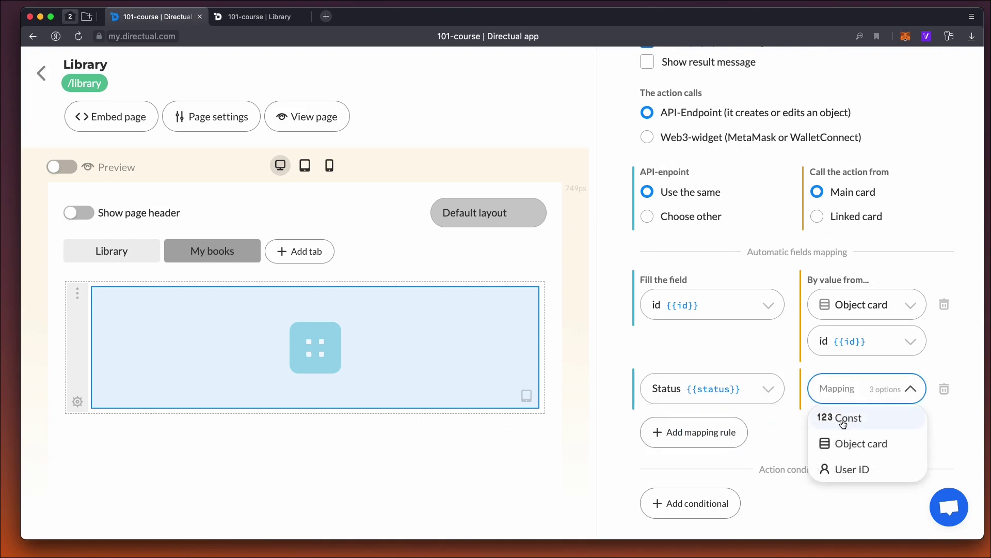
{"action": "left_click", "coordinate": [843, 421]}
{"action": "left_click", "coordinate": [851, 426]}
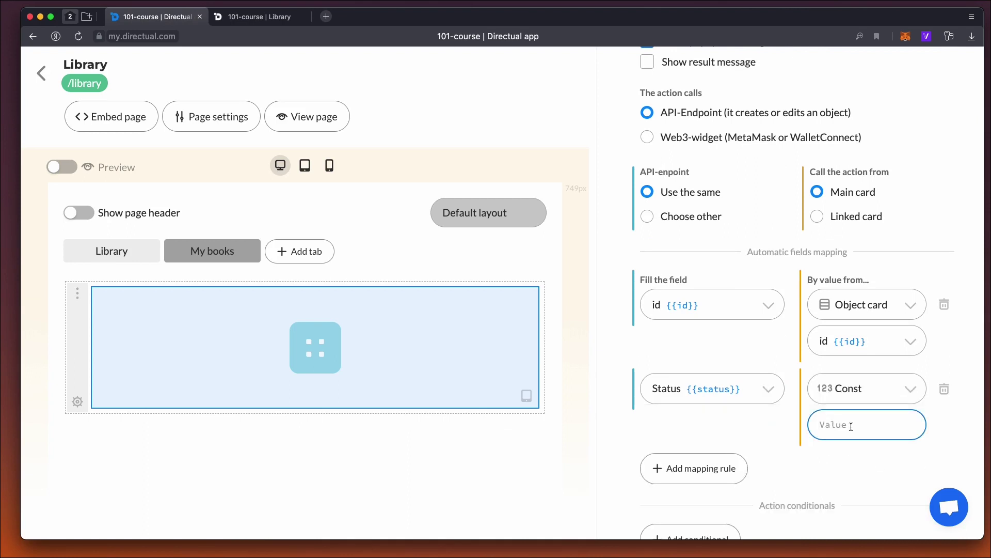
{"action": "left_click", "coordinate": [815, 466]}
Add a conditional to Drop this book requiring the object field Status to equal "reading", and save the cards view settings
{"action": "scroll", "coordinate": [757, 423], "scroll_direction": "down", "scroll_amount": 3}
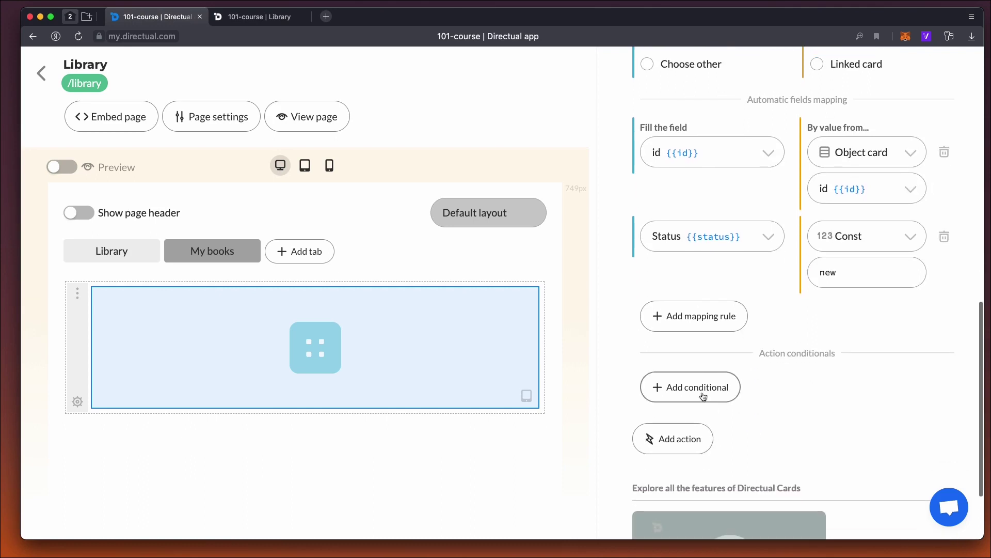
{"action": "left_click", "coordinate": [689, 388]}
{"action": "left_click", "coordinate": [687, 405]}
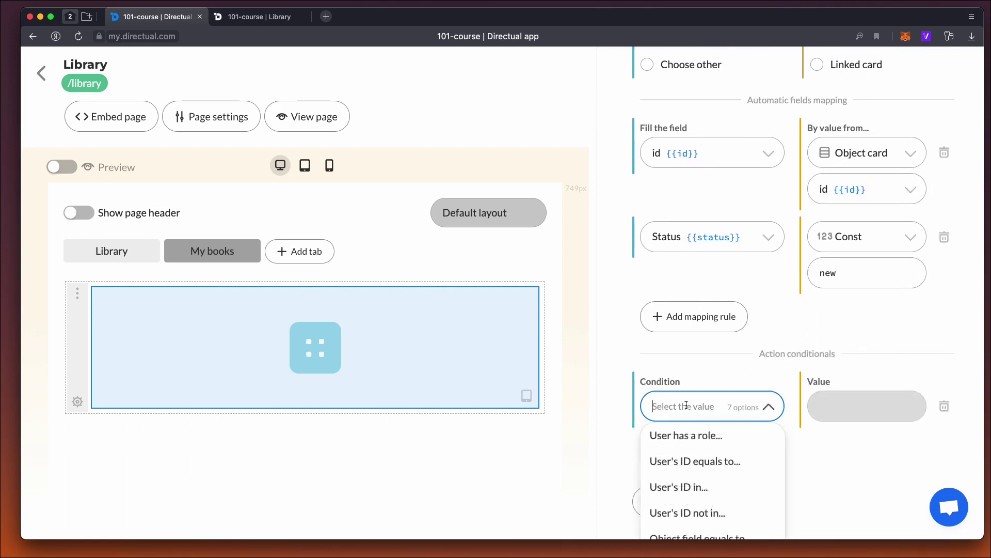
{"action": "scroll", "coordinate": [686, 406], "scroll_direction": "down", "scroll_amount": 3}
{"action": "left_click", "coordinate": [701, 402]}
{"action": "left_click", "coordinate": [847, 261]}
{"action": "left_click", "coordinate": [832, 373]}
{"action": "left_click", "coordinate": [833, 300]}
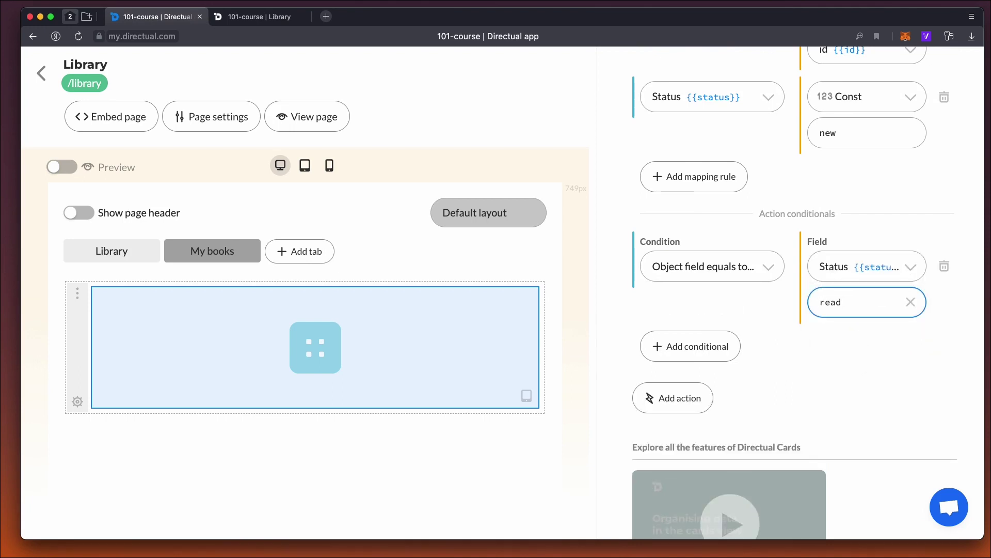
{"action": "scroll", "coordinate": [692, 274], "scroll_direction": "up", "scroll_amount": 10}
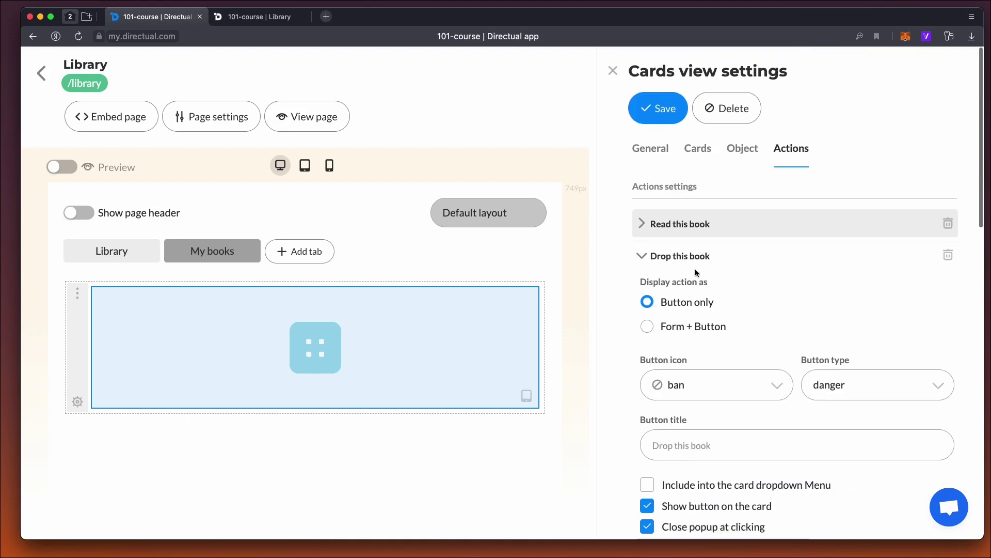
{"action": "left_click", "coordinate": [659, 108]}
Reload the published My books page and test the actions: drop and re-read Captain's daughter, and drop War and Peace
{"action": "left_click", "coordinate": [260, 17]}
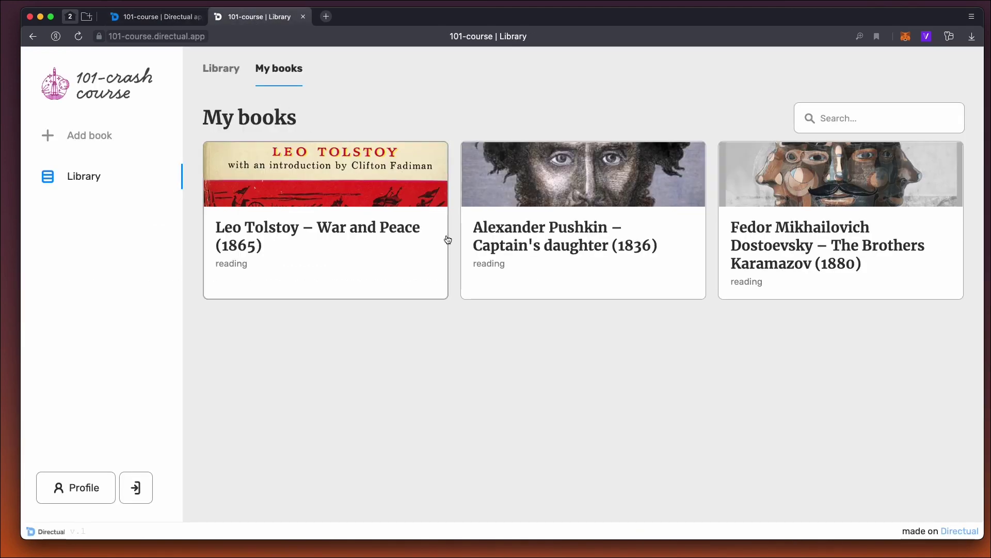
{"action": "key", "text": "super+r"}
{"action": "left_click", "coordinate": [516, 309]}
{"action": "left_click", "coordinate": [516, 310]}
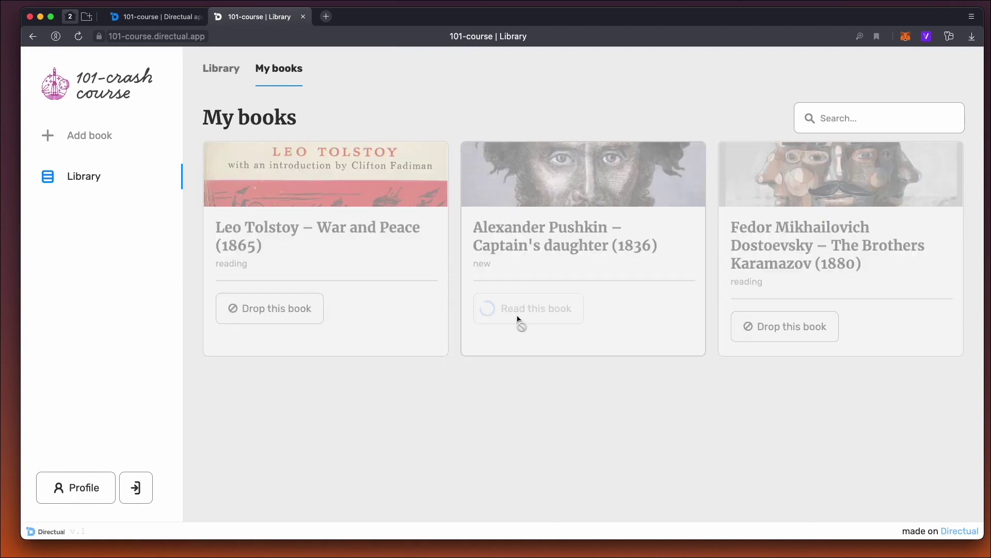
{"action": "left_click", "coordinate": [270, 313]}
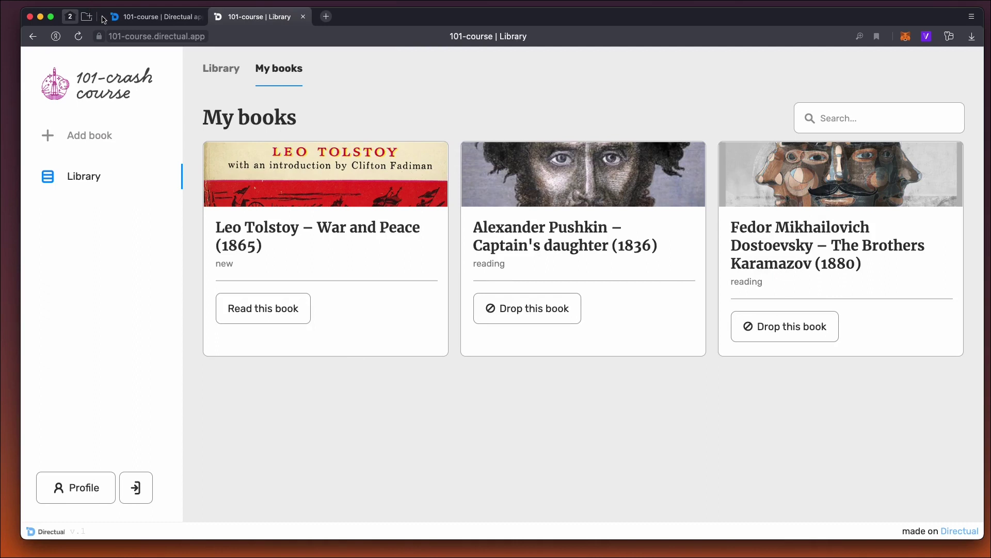
Sort the getUsersBooks API-endpoint by status in descending order in the Directual platform, and save the endpoint
{"action": "left_click", "coordinate": [141, 18]}
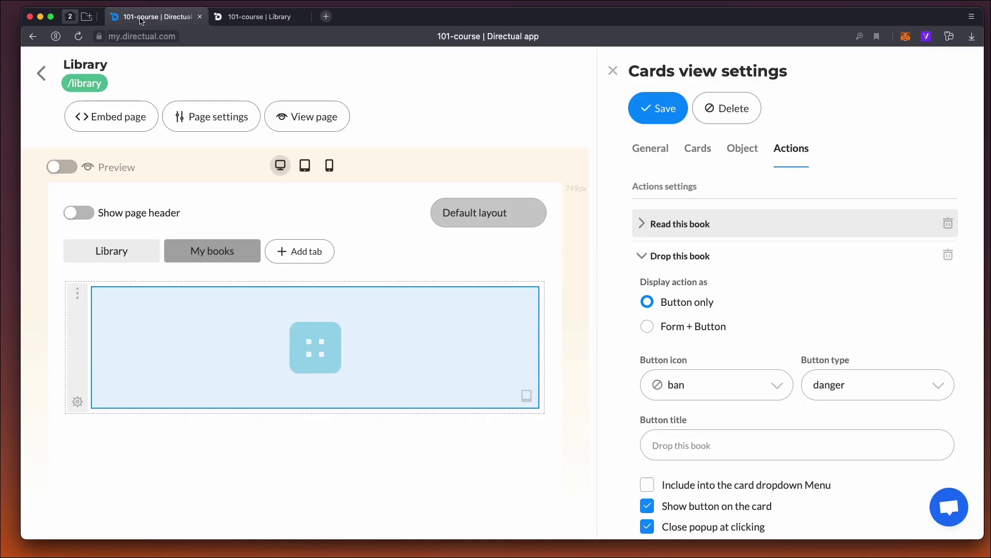
{"action": "left_click", "coordinate": [44, 77]}
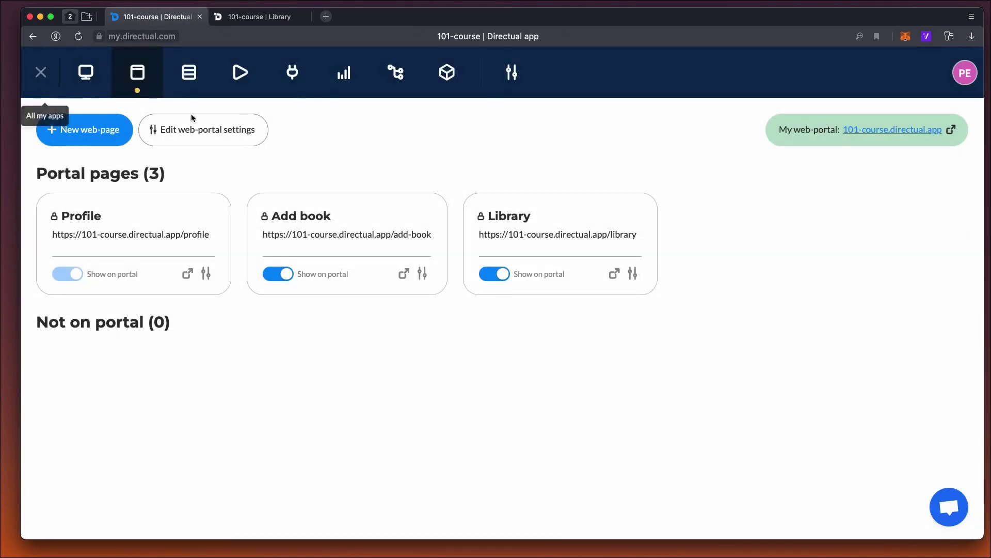
{"action": "left_click", "coordinate": [292, 80]}
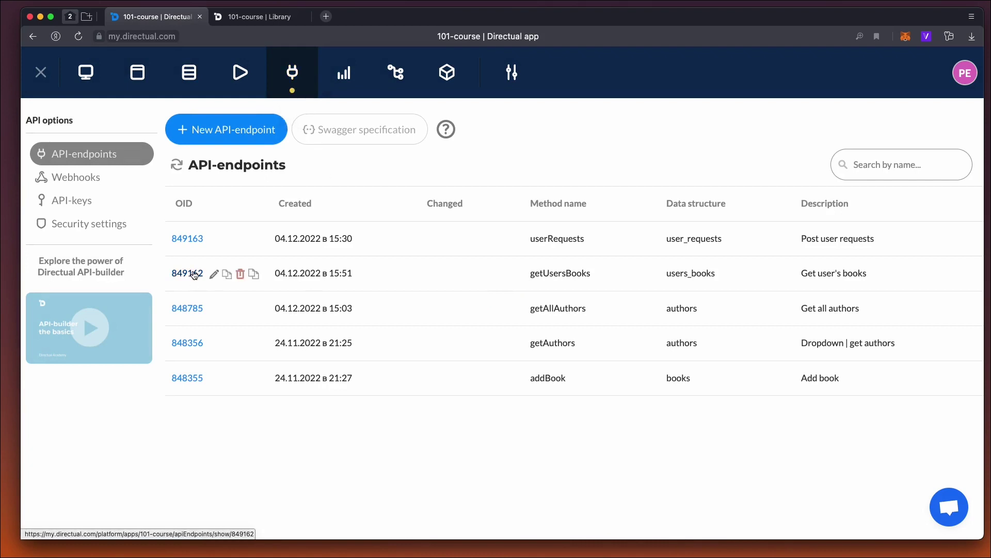
{"action": "left_click", "coordinate": [194, 274]}
{"action": "scroll", "coordinate": [247, 302], "scroll_direction": "down", "scroll_amount": 8}
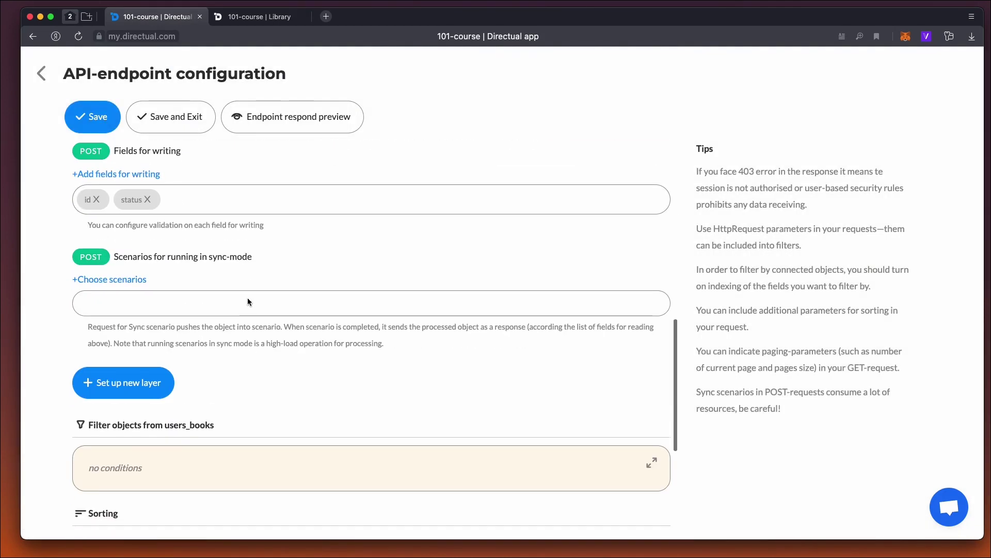
{"action": "scroll", "coordinate": [193, 315], "scroll_direction": "down", "scroll_amount": 5}
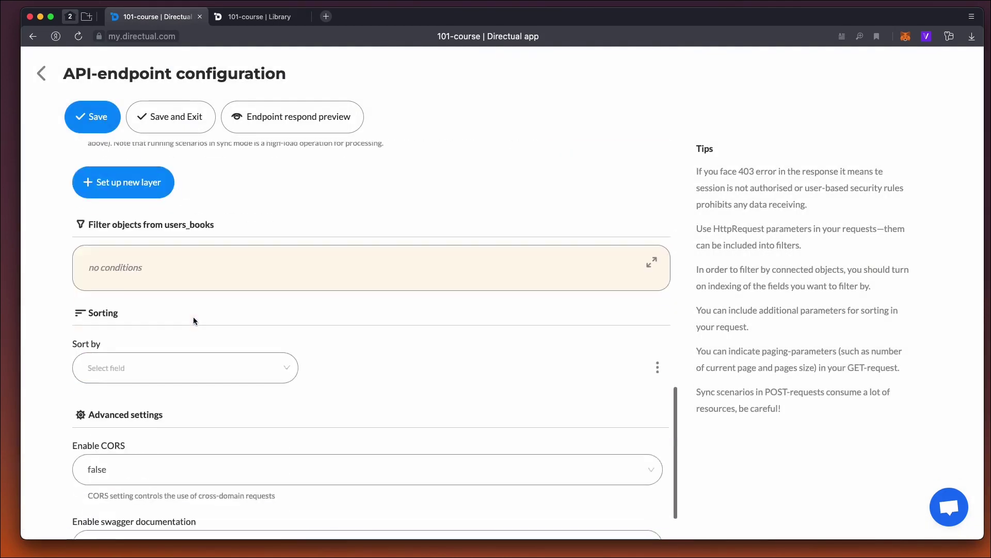
{"action": "left_click", "coordinate": [147, 308]}
{"action": "type", "text": "sta"}
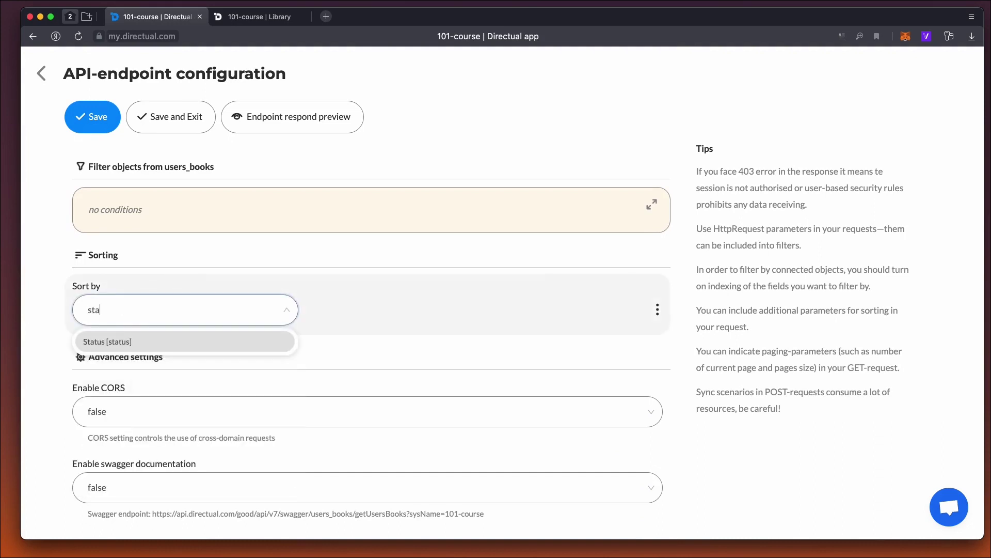
{"action": "key", "text": "Return"}
{"action": "left_click", "coordinate": [76, 118]}
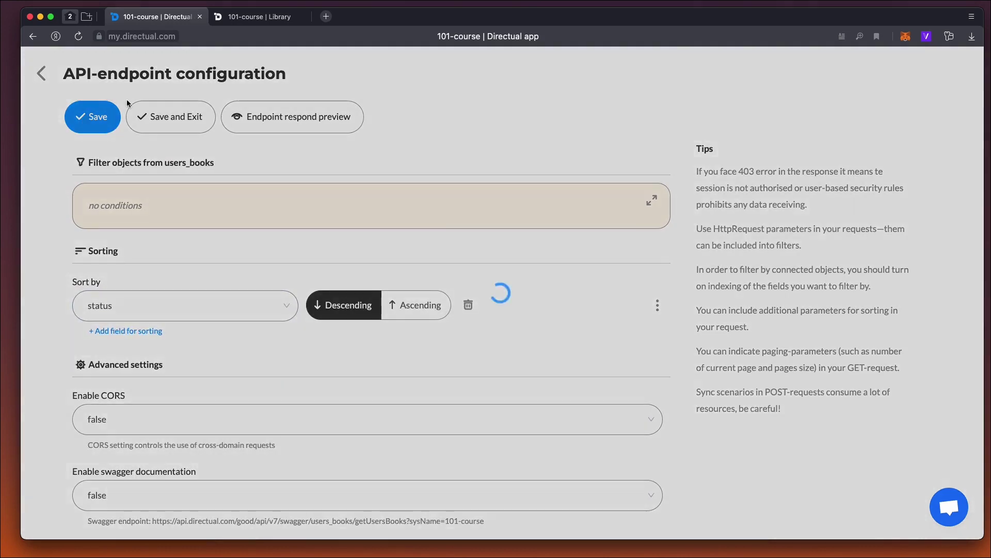
Reload the published My books page, drop The Brothers Karamazov and Captain's daughter, and run Read this book on The Brothers Karamazov
{"action": "key", "text": "ctrl+Tab"}
{"action": "key", "text": "super+r"}
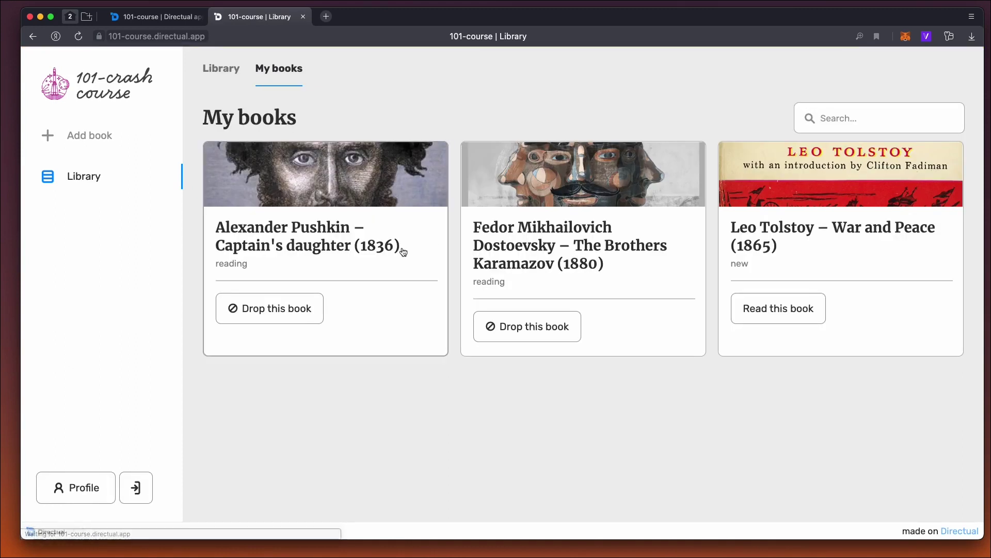
{"action": "left_click", "coordinate": [525, 327]}
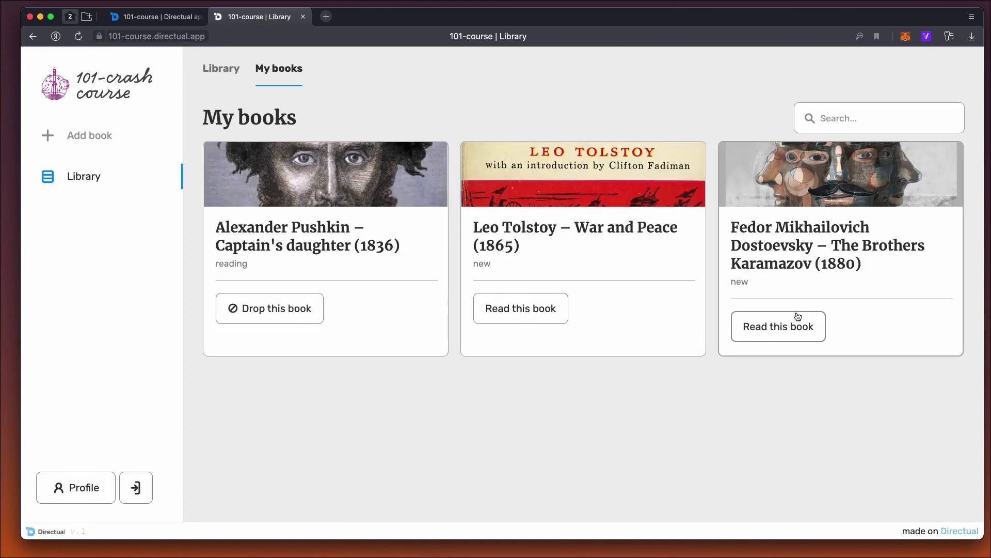
{"action": "left_click", "coordinate": [273, 308]}
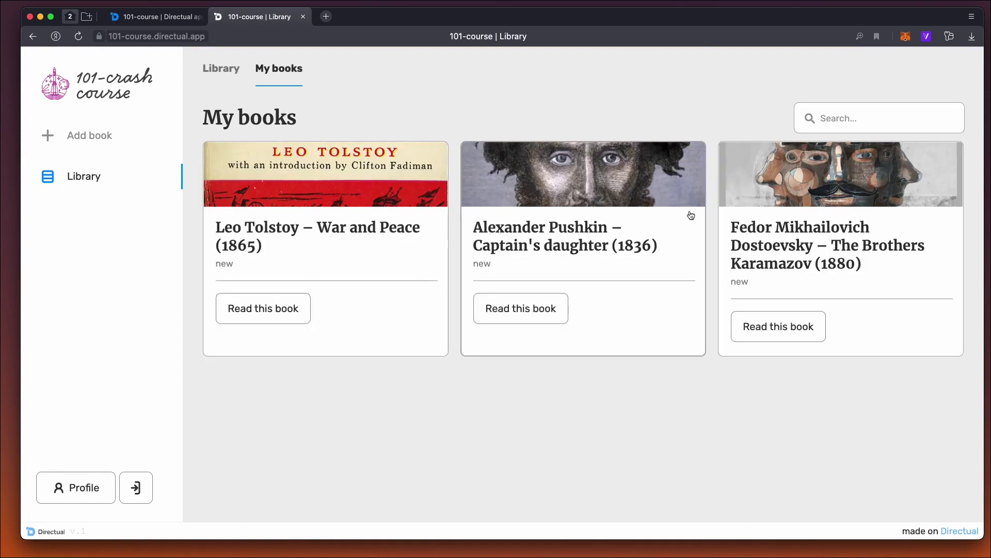
{"action": "left_click", "coordinate": [760, 334]}
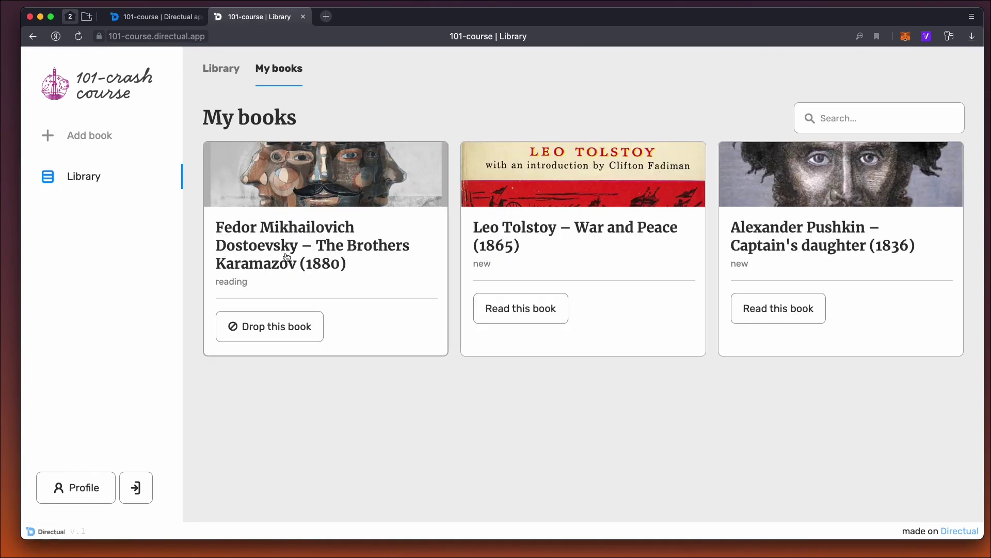
Return to the Directual platform and open the field configuration of the User's books data structure in the Library folder
{"action": "left_click", "coordinate": [182, 17]}
{"action": "left_click", "coordinate": [43, 74]}
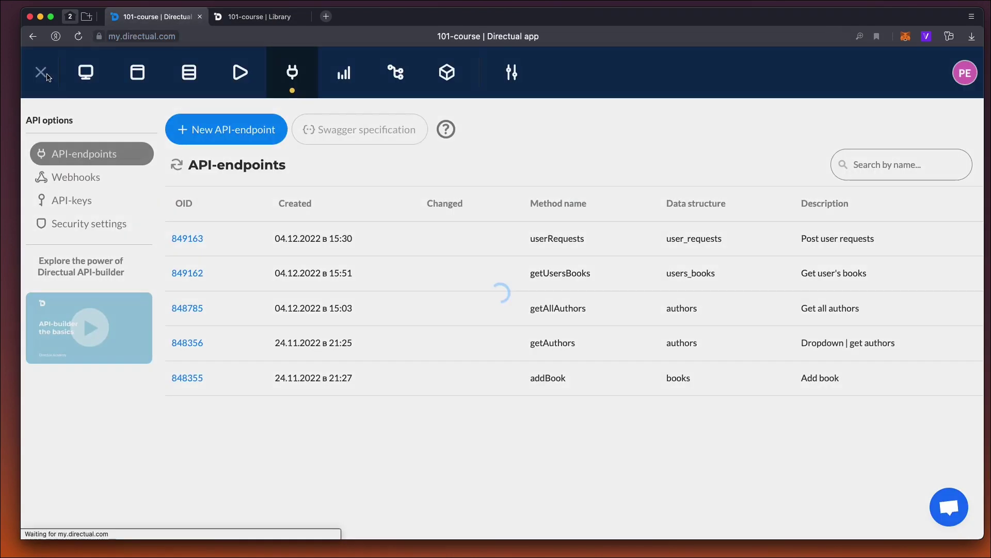
{"action": "left_click", "coordinate": [189, 77]}
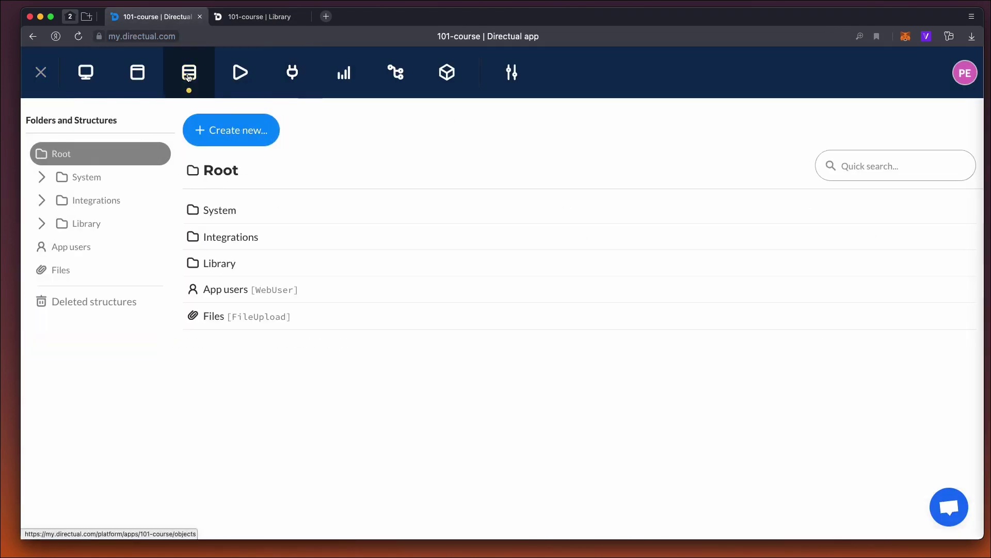
{"action": "left_click", "coordinate": [116, 234]}
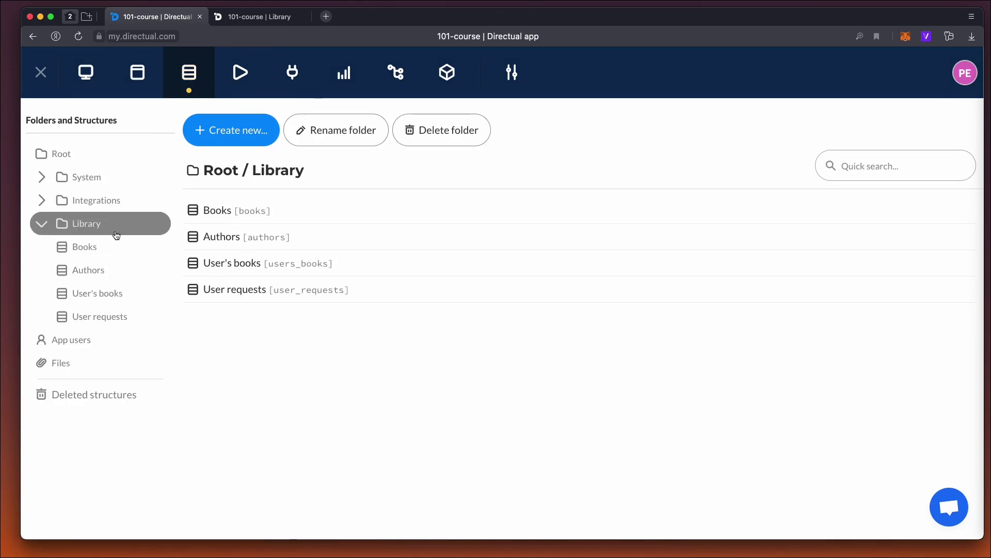
{"action": "left_click", "coordinate": [121, 293]}
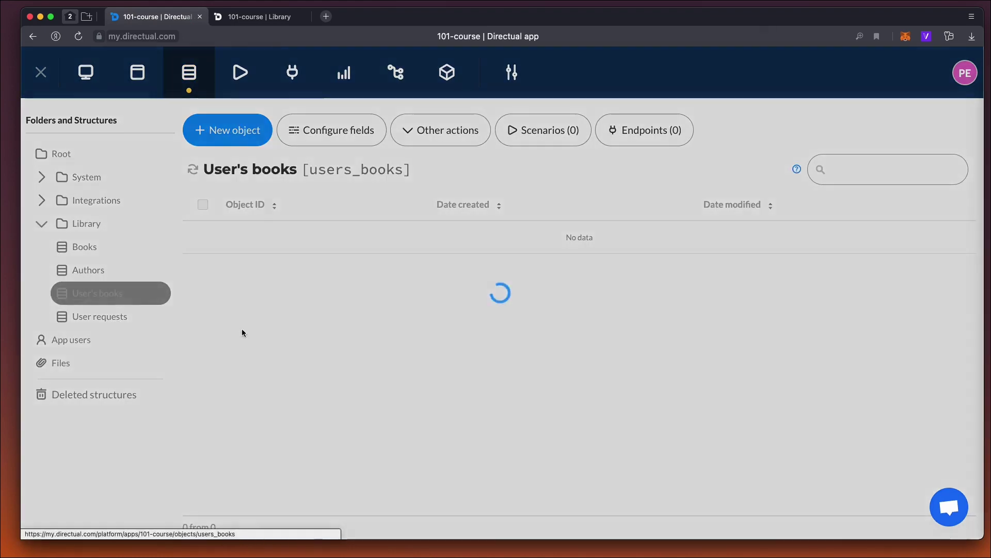
{"action": "left_click", "coordinate": [330, 130]}
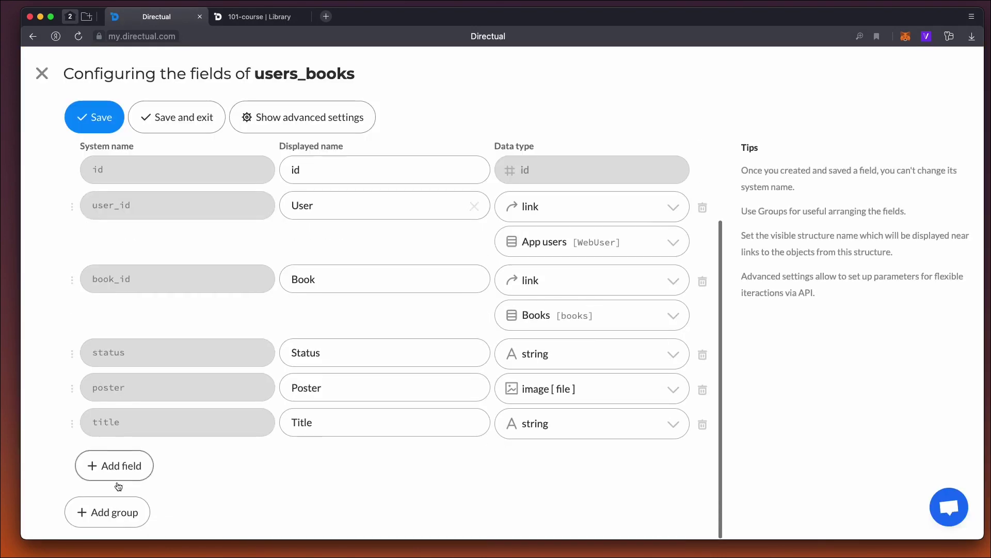
Add a field named "colour" with the color [string] data type to users_books, and save and exit
{"action": "left_click", "coordinate": [124, 471]}
{"action": "left_click", "coordinate": [138, 455]}
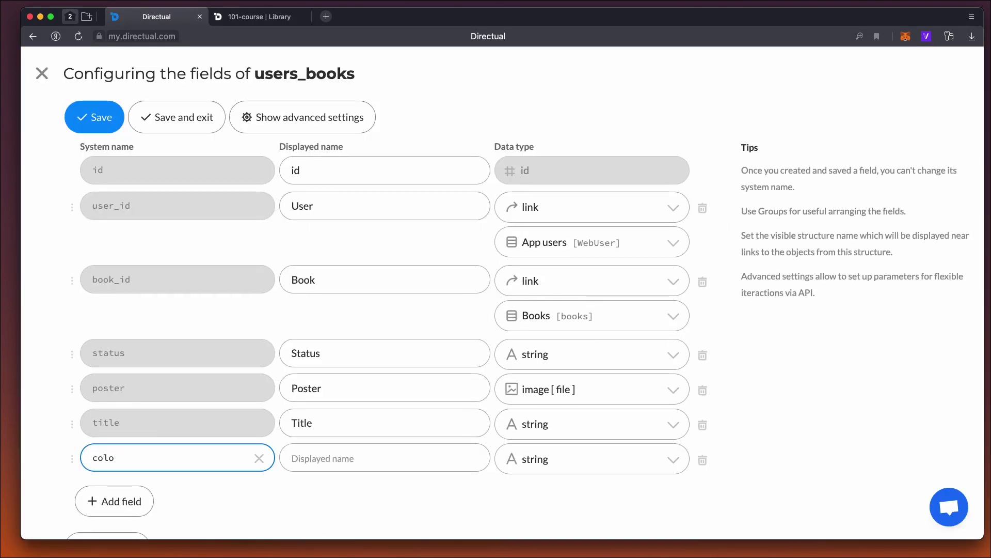
{"action": "left_click", "coordinate": [569, 449]}
{"action": "type", "text": "col"}
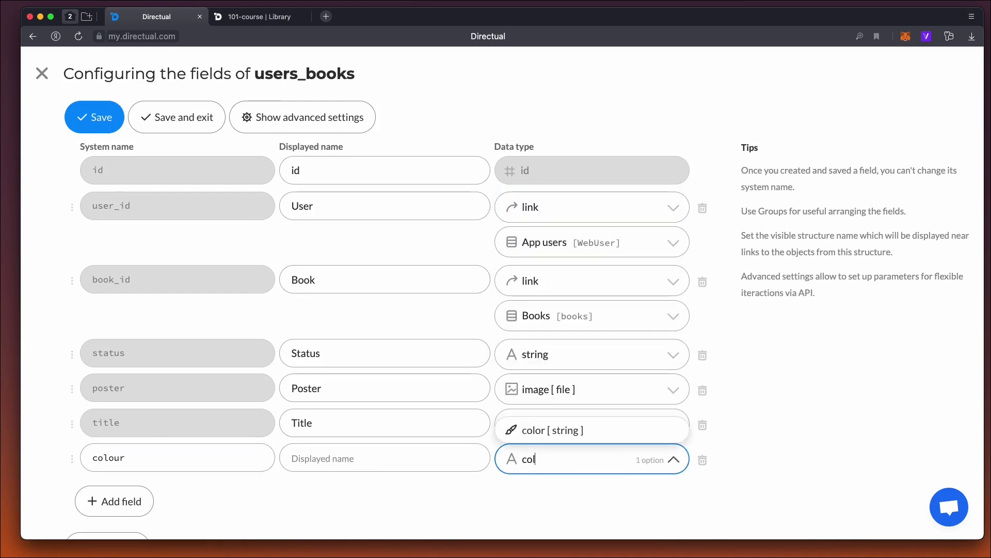
{"action": "key", "text": "Return"}
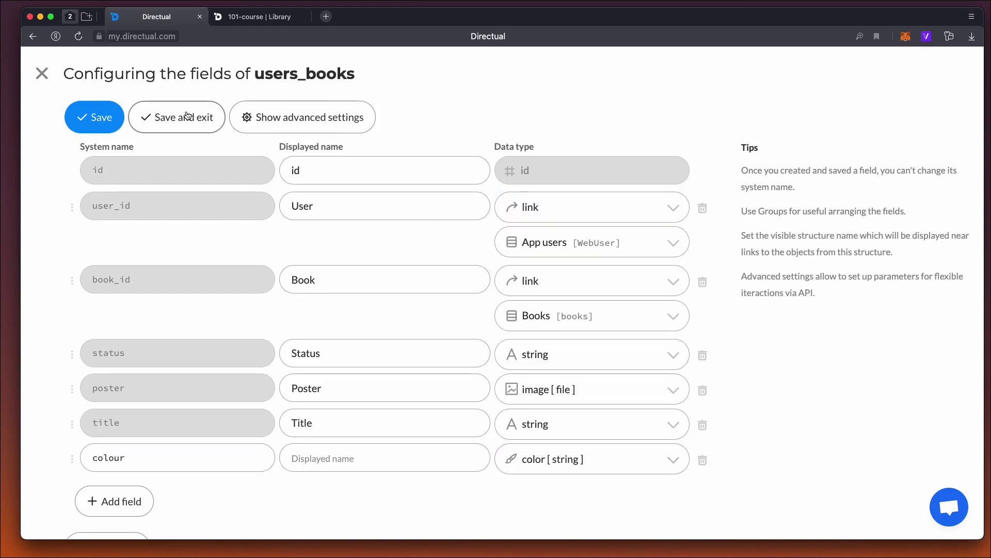
{"action": "left_click", "coordinate": [187, 116]}
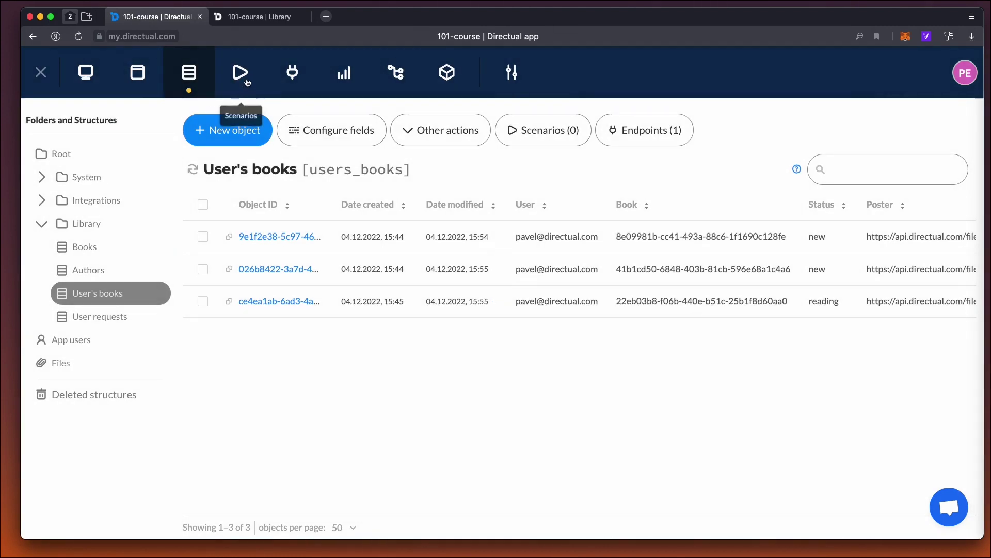
Create a new scenario named "Change colour of the book" with User's books [users_books] as its target data structure
{"action": "left_click", "coordinate": [248, 82]}
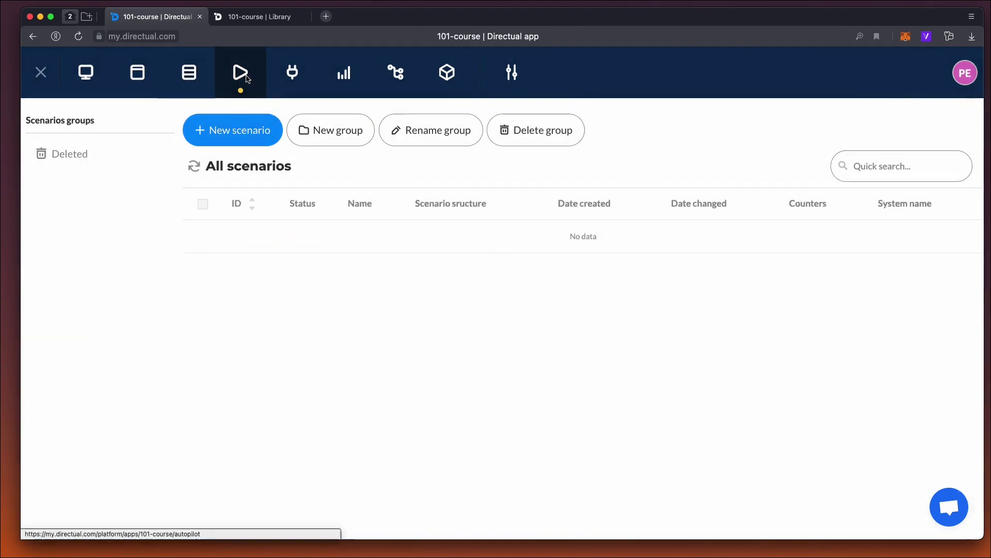
{"action": "left_click", "coordinate": [232, 133]}
{"action": "left_click", "coordinate": [363, 211]}
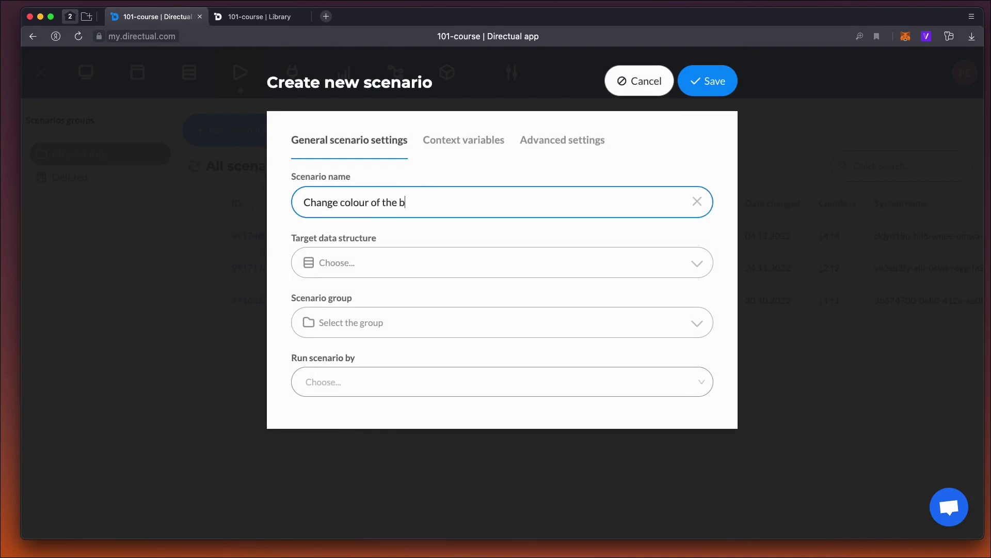
{"action": "left_click", "coordinate": [405, 266]}
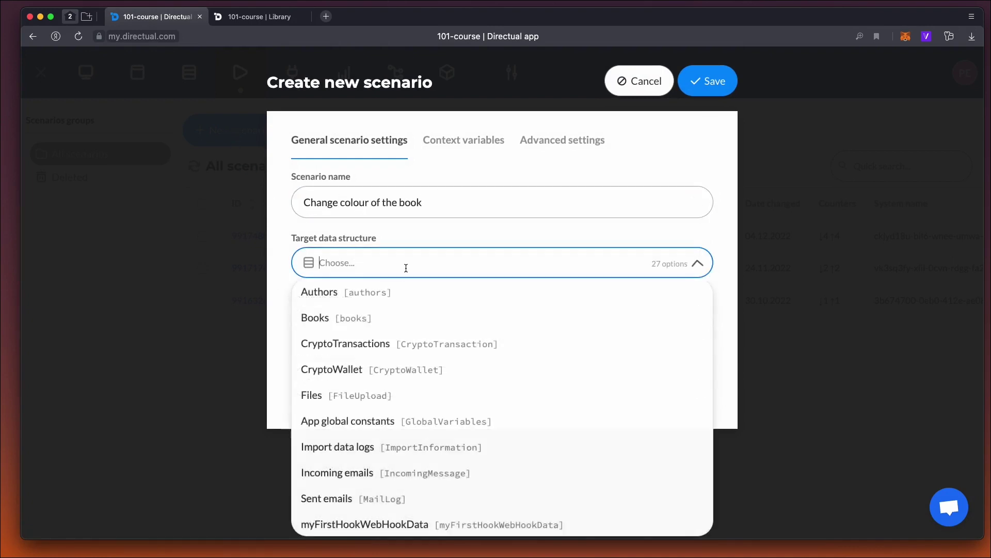
{"action": "type", "text": "users"}
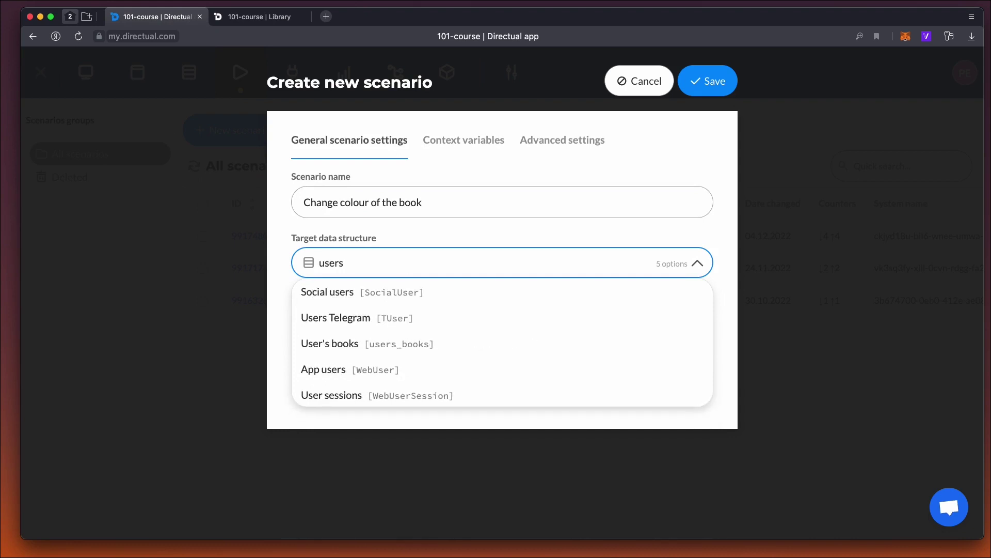
{"action": "type", "text": "_"}
{"action": "left_click", "coordinate": [328, 295]}
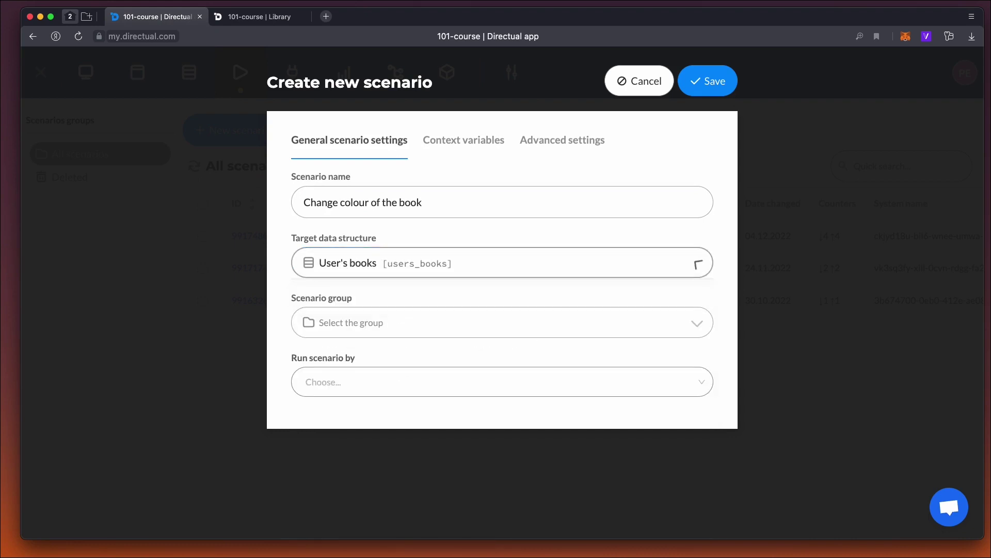
Make the scenario run by Real-time: Changed objects, triggered by the Status field, and save it
{"action": "left_click", "coordinate": [360, 383]}
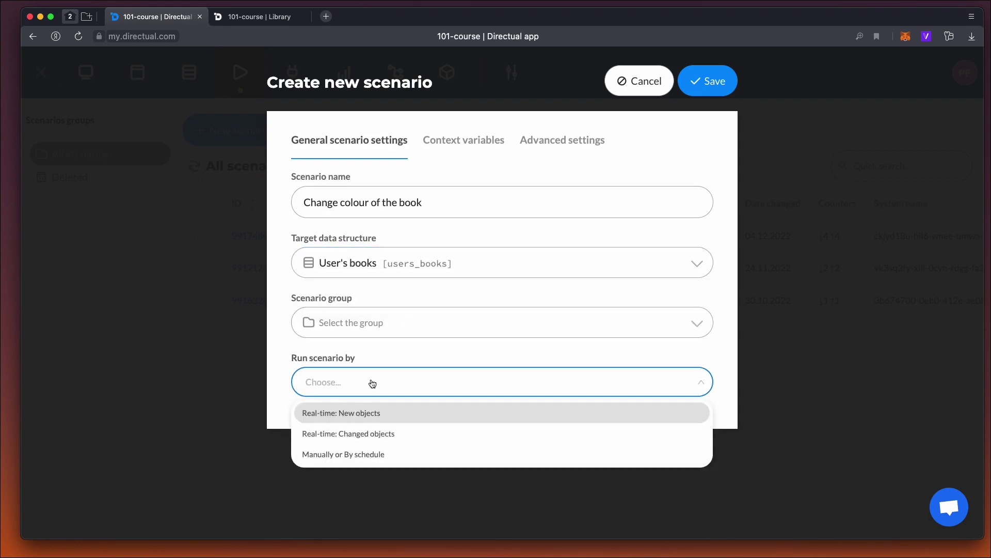
{"action": "left_click", "coordinate": [396, 439]}
{"action": "left_click", "coordinate": [350, 436]}
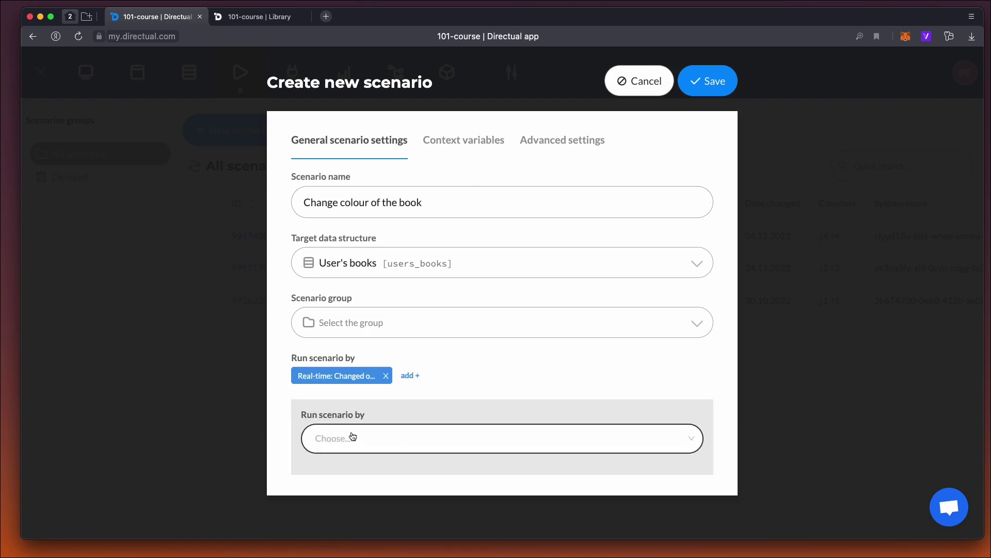
{"action": "left_click", "coordinate": [348, 351]}
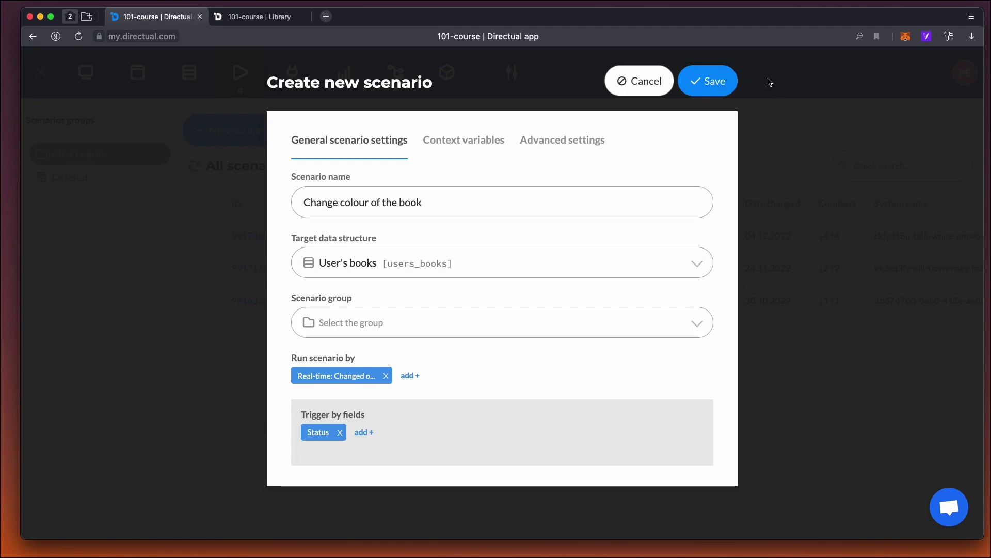
{"action": "left_click", "coordinate": [707, 88]}
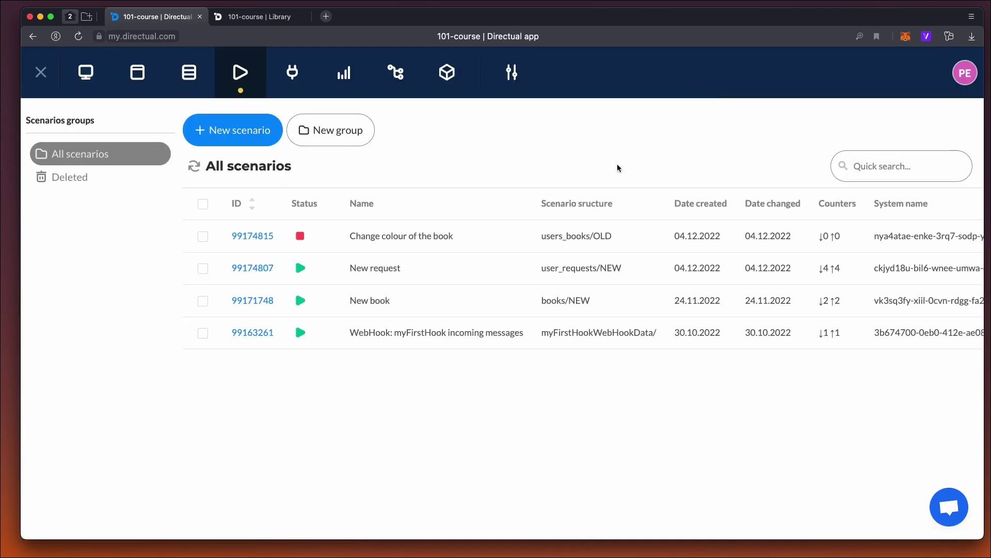
Open the Change colour of the book scenario and place a Condition after Start, plus two Comment steps above and below its right side
{"action": "left_click", "coordinate": [255, 239]}
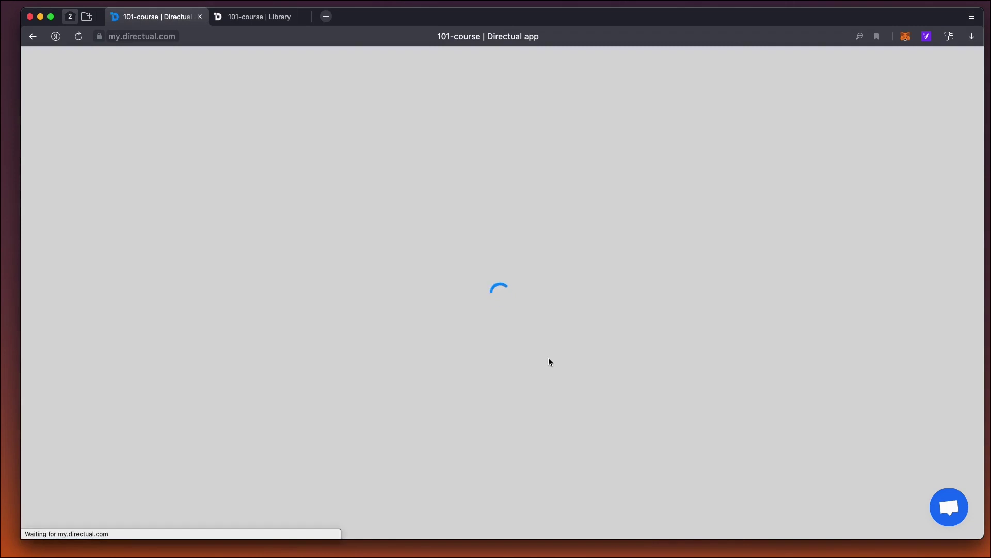
{"action": "left_click_drag", "start_coordinate": [712, 493], "coordinate": [182, 309]}
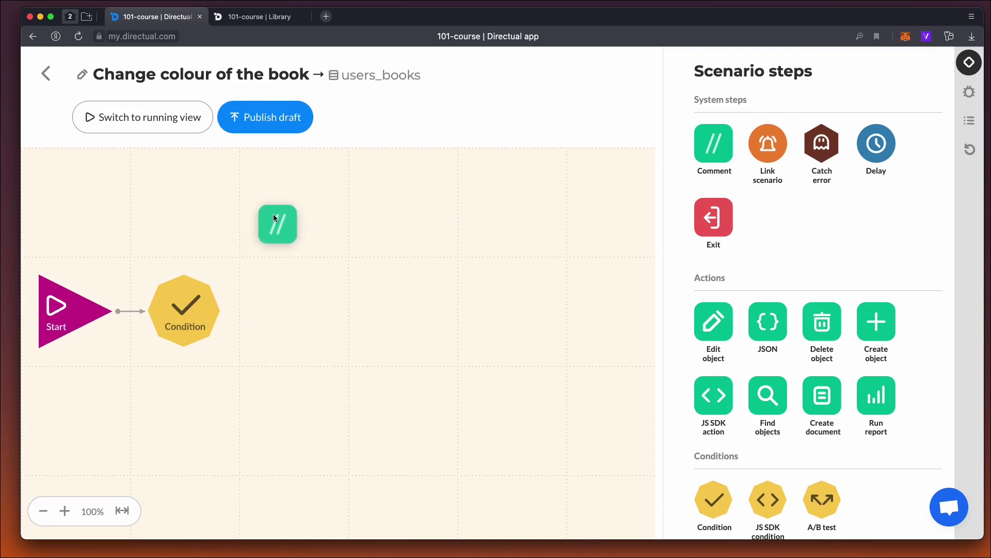
{"action": "left_click_drag", "start_coordinate": [276, 217], "coordinate": [278, 220]}
{"action": "left_click_drag", "start_coordinate": [713, 143], "coordinate": [305, 417]}
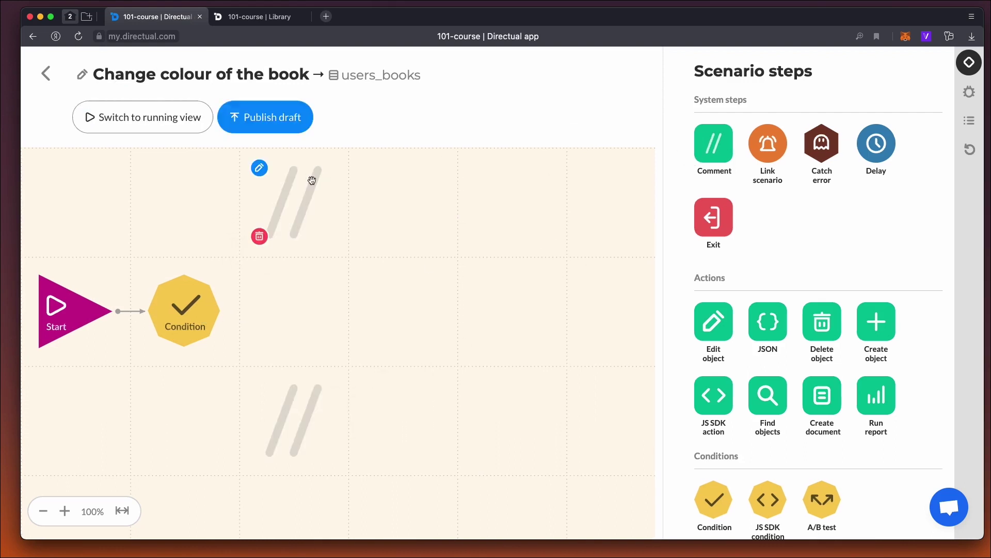
Label the upper Comment step "reading" and the lower one "new"
{"action": "left_click", "coordinate": [312, 180]}
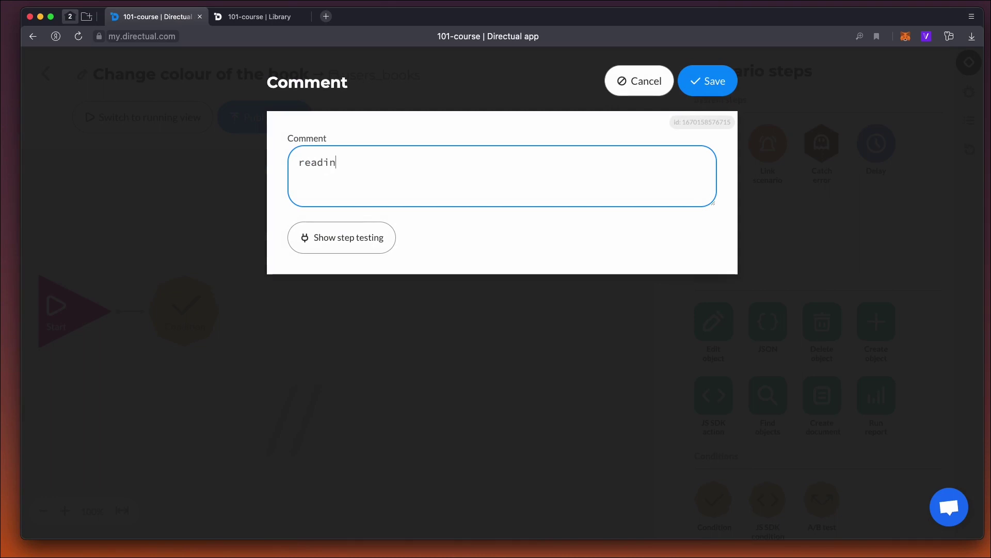
{"action": "left_click", "coordinate": [708, 81]}
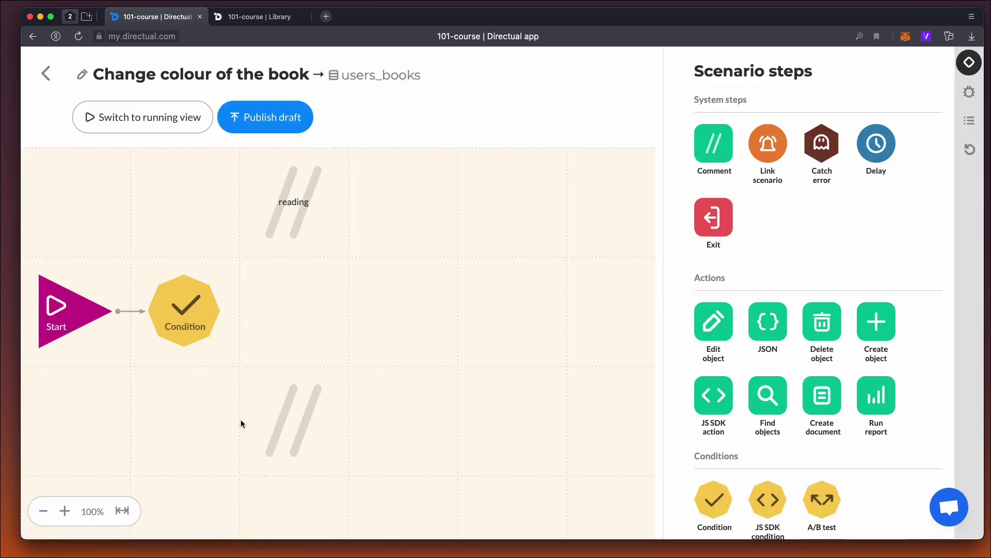
{"action": "left_click", "coordinate": [298, 425]}
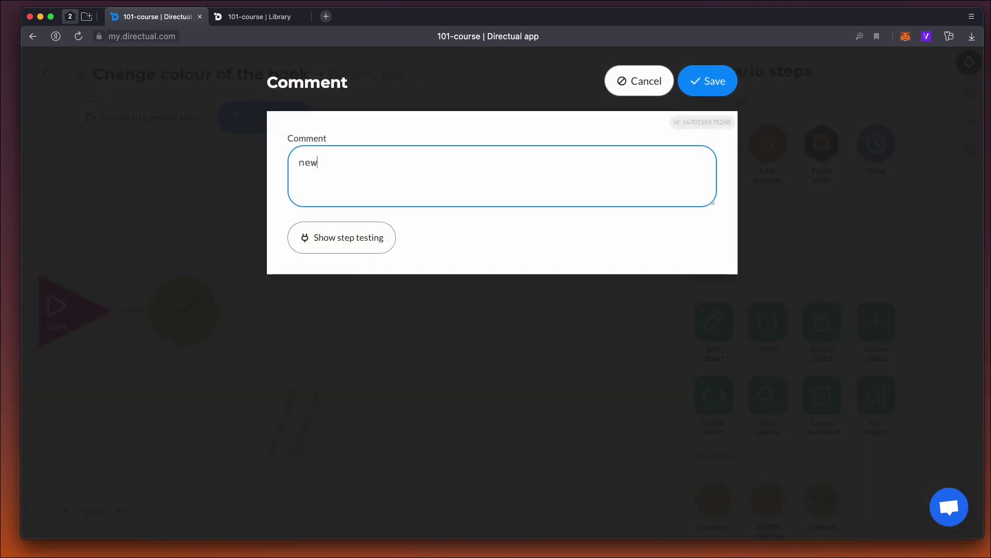
{"action": "left_click", "coordinate": [727, 87]}
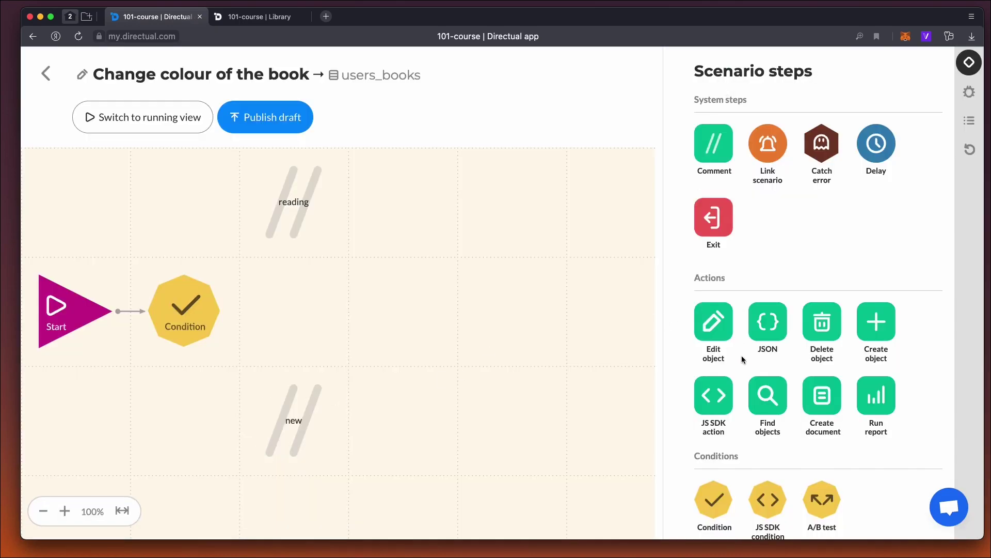
Add an Edit object step beside each comment, linking the Condition's YES output to the reading one and NO to the new one
{"action": "left_click_drag", "start_coordinate": [713, 321], "coordinate": [372, 226]}
{"action": "mouse_move", "coordinate": [210, 297]}
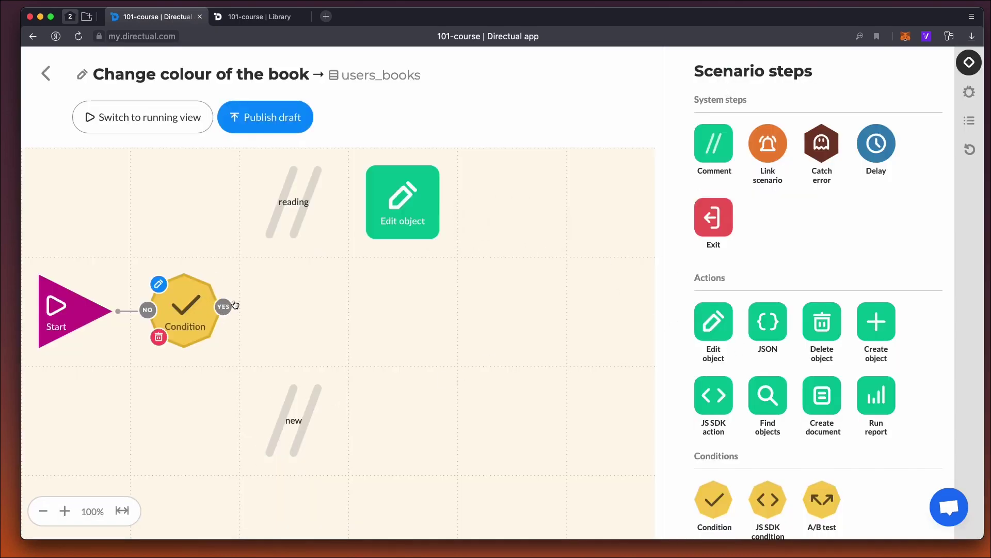
{"action": "left_click_drag", "start_coordinate": [235, 304], "coordinate": [397, 206]}
{"action": "left_click_drag", "start_coordinate": [714, 321], "coordinate": [408, 421]}
{"action": "left_click_drag", "start_coordinate": [148, 310], "coordinate": [402, 418]}
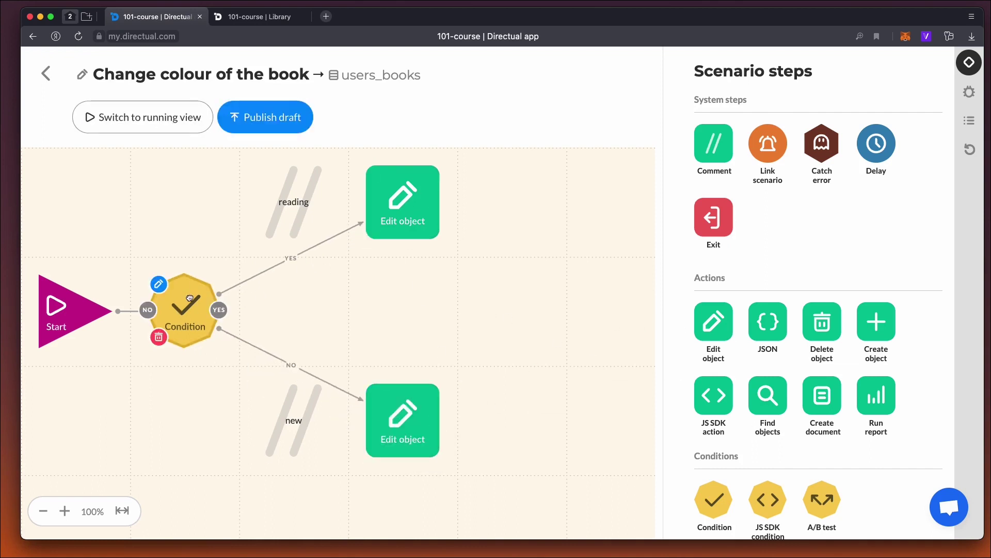
Configure the Condition to check that Status from users_books equals "reading", and save it
{"action": "left_click", "coordinate": [190, 298]}
{"action": "left_click", "coordinate": [394, 147]}
{"action": "type", "text": "stat"}
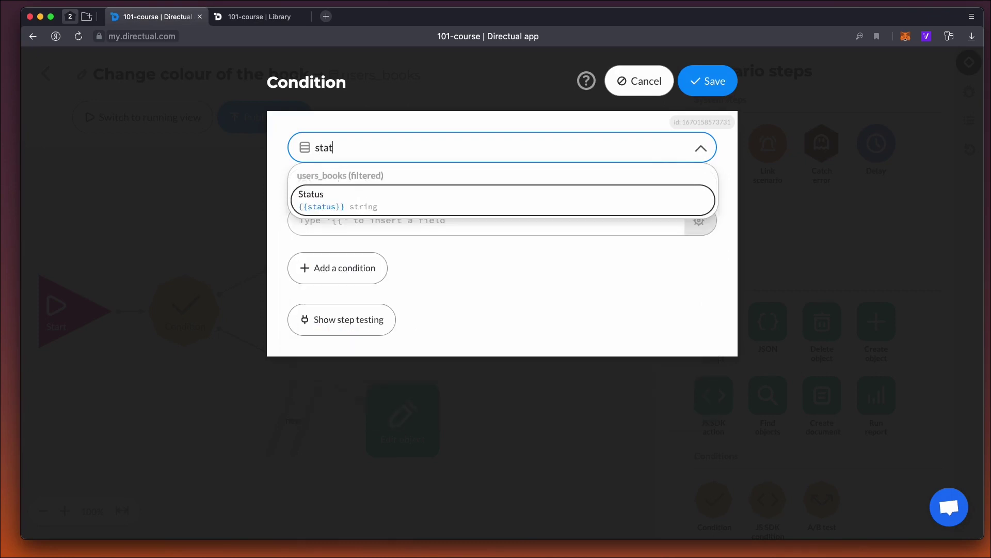
{"action": "key", "text": "Return"}
{"action": "left_click", "coordinate": [352, 222]}
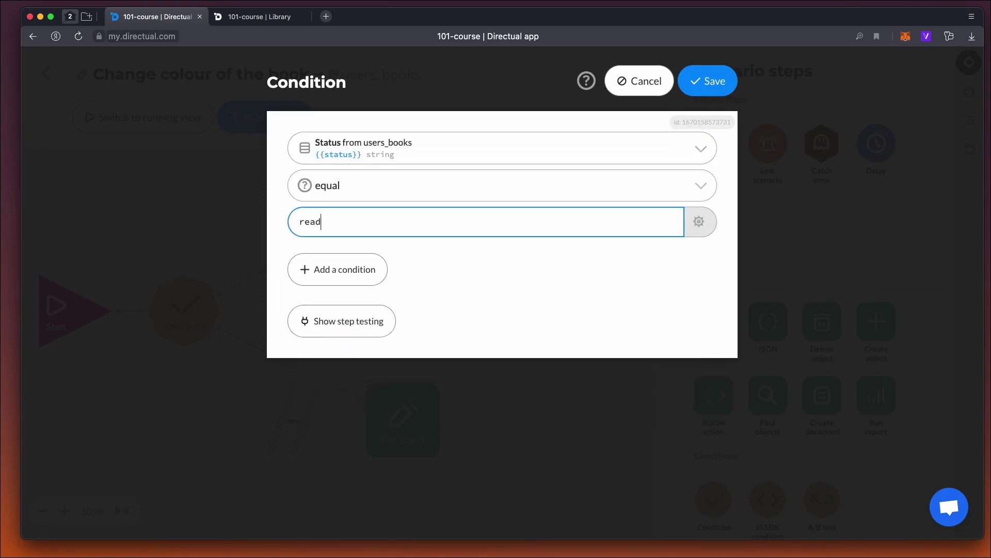
{"action": "left_click", "coordinate": [712, 81]}
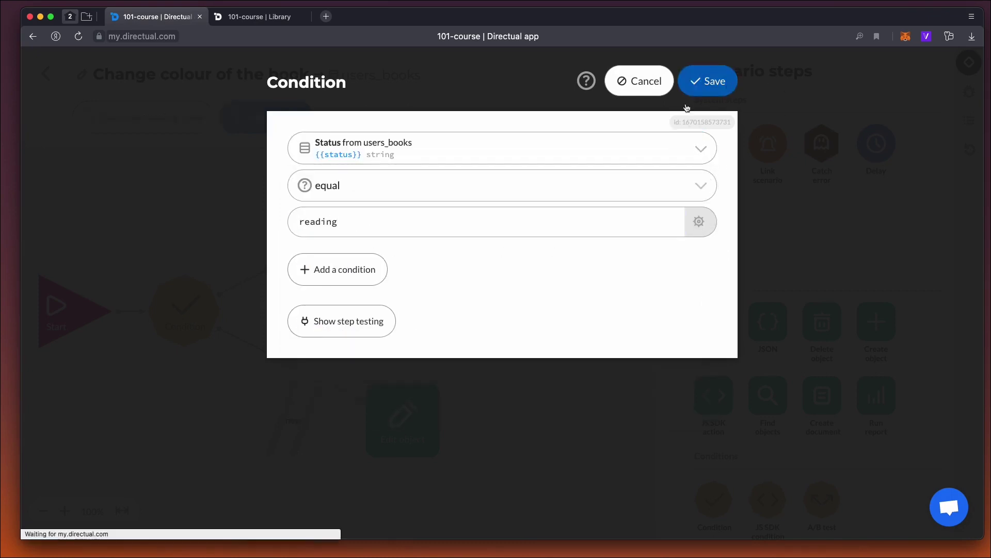
Configure the Edit object step on the YES branch to set the colour field to #d2ffab, and save it
{"action": "left_click", "coordinate": [394, 197]}
{"action": "left_click", "coordinate": [377, 144]}
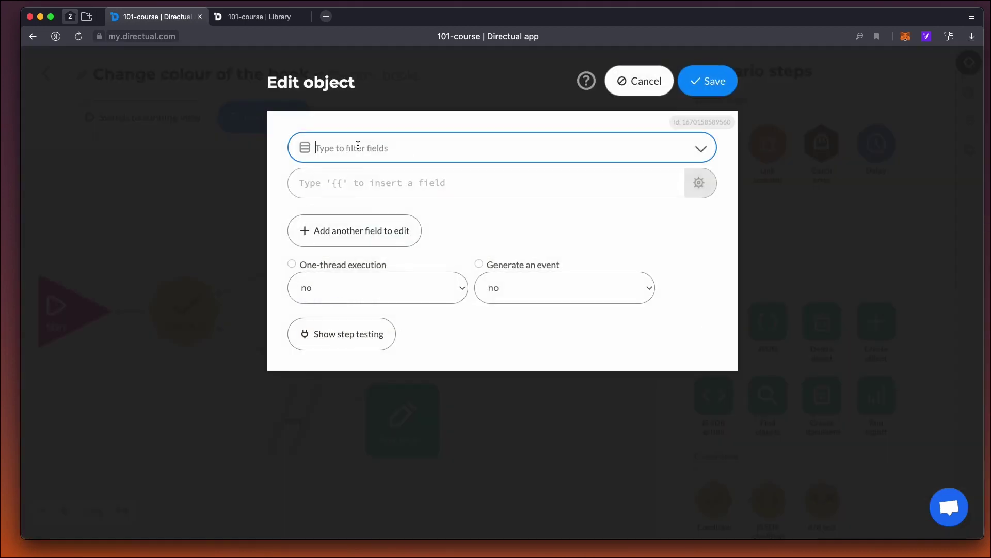
{"action": "type", "text": "col"}
{"action": "left_click", "coordinate": [328, 187]}
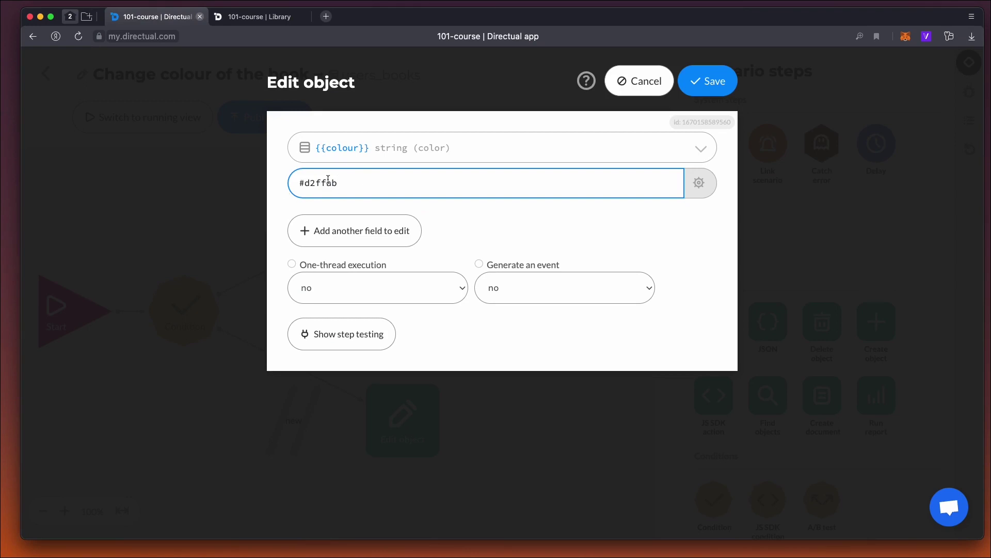
{"action": "left_click", "coordinate": [704, 81]}
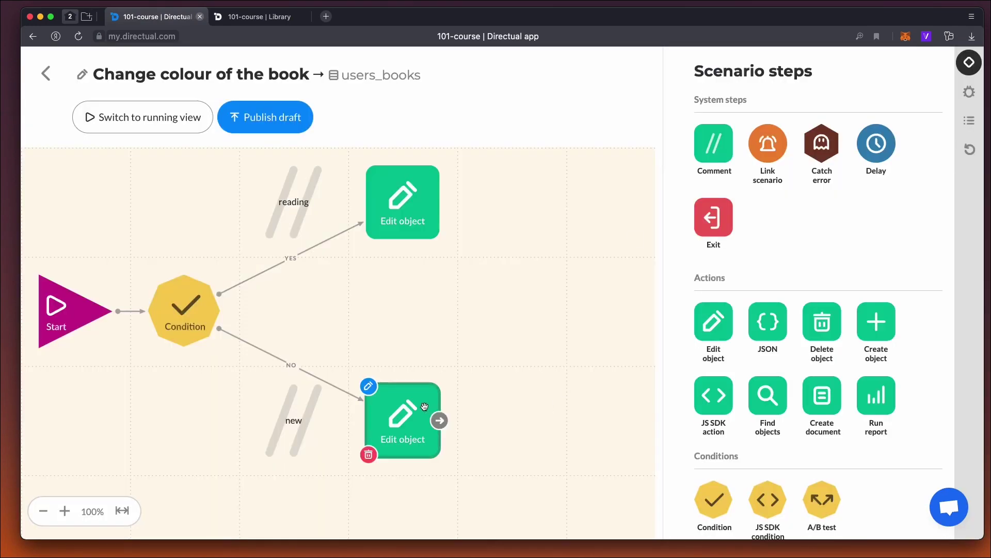
Configure the Edit object step on the NO branch to edit the colour field with an empty value, and save it
{"action": "left_click", "coordinate": [424, 406]}
{"action": "left_click", "coordinate": [376, 147]}
{"action": "type", "text": "c"}
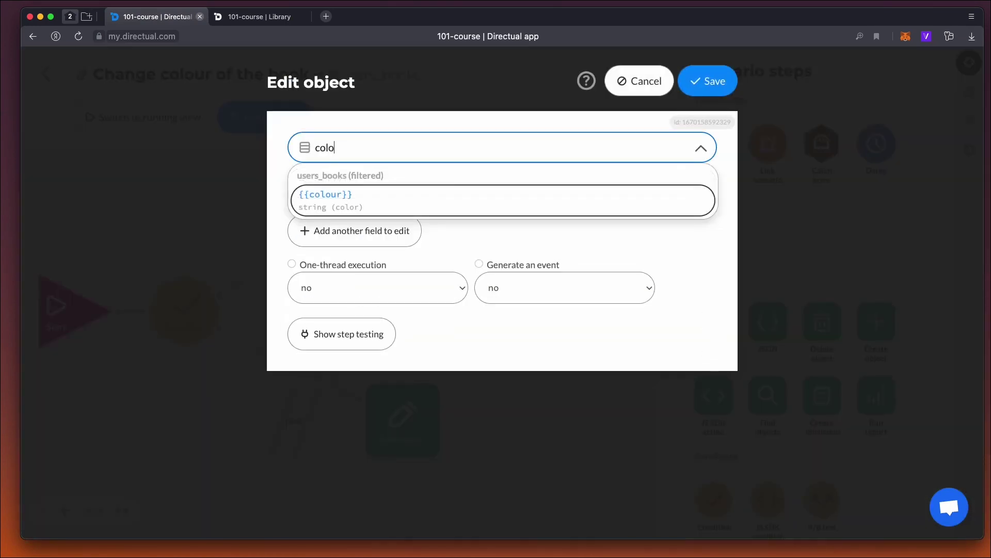
{"action": "type", "text": "olo"}
{"action": "key", "text": "Return"}
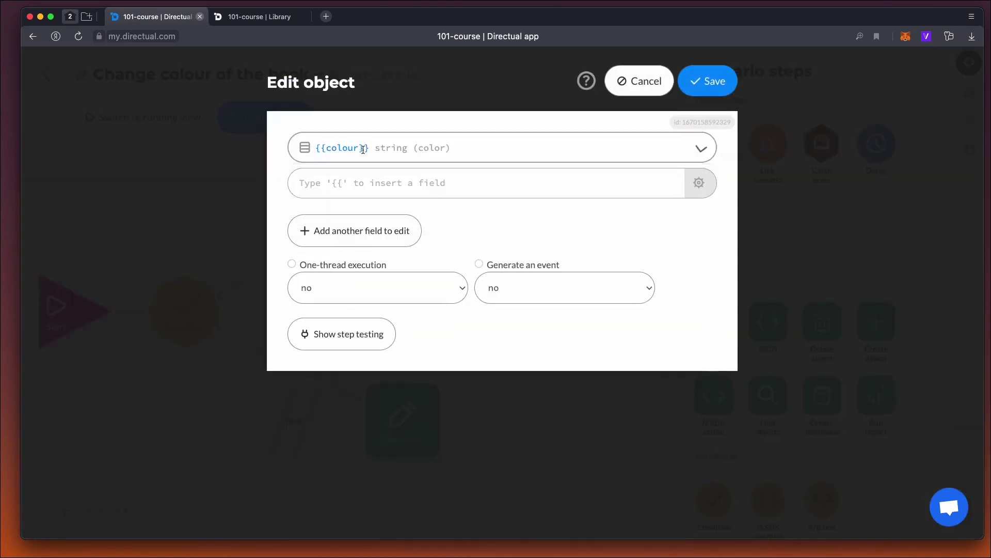
{"action": "left_click", "coordinate": [713, 86]}
Publish the draft of the Change colour of the book scenario and run the scenario
{"action": "left_click", "coordinate": [266, 124]}
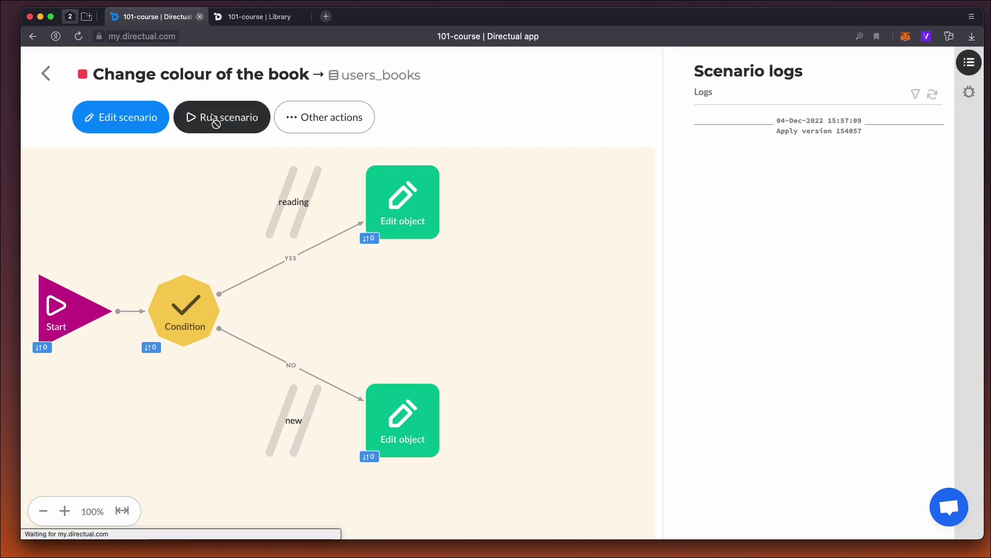
{"action": "left_click", "coordinate": [211, 119]}
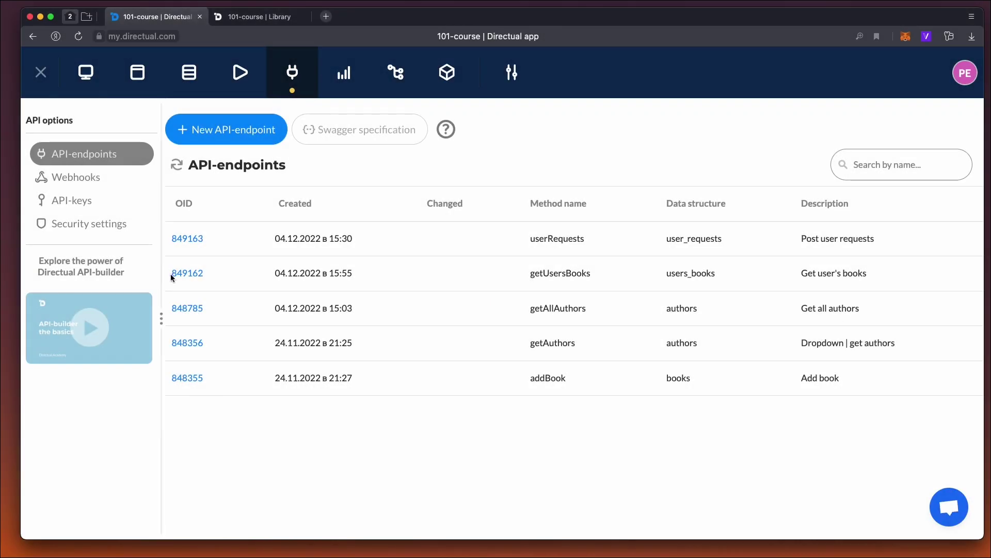
Add colour to the fields for reading of the getUsersBooks API-endpoint, and save and exit its configuration
{"action": "left_click", "coordinate": [187, 274]}
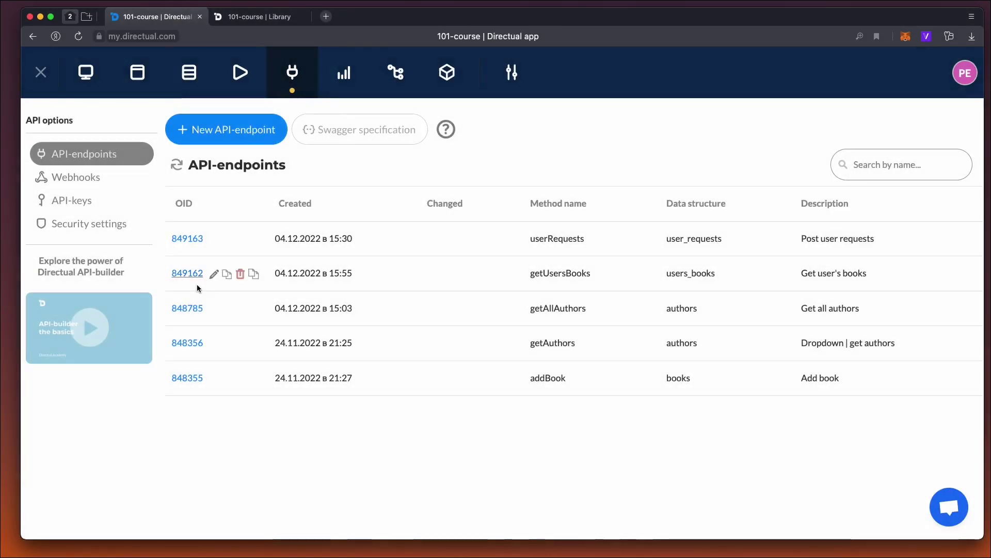
{"action": "scroll", "coordinate": [197, 284], "scroll_direction": "down", "scroll_amount": 5}
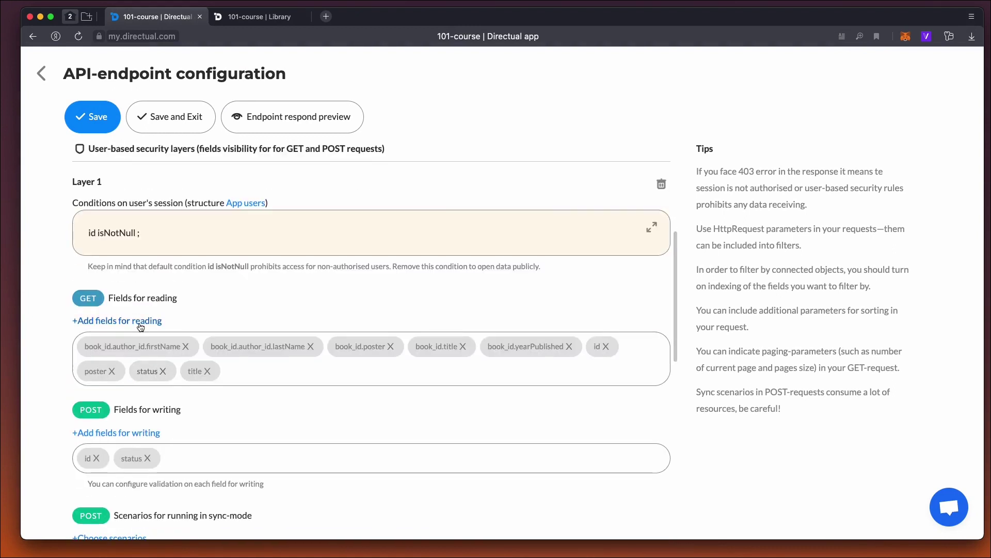
{"action": "left_click", "coordinate": [140, 321]}
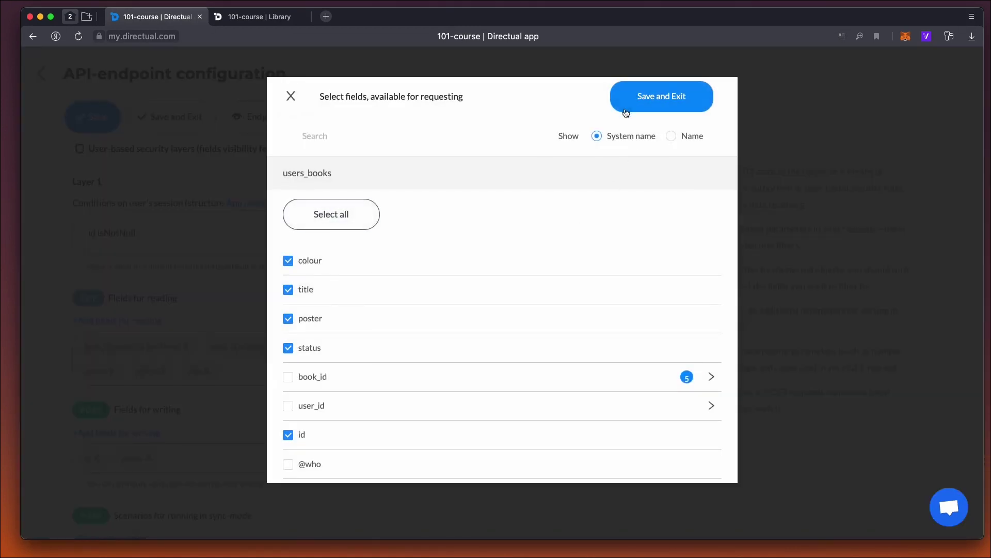
{"action": "left_click", "coordinate": [626, 113]}
{"action": "left_click", "coordinate": [171, 116]}
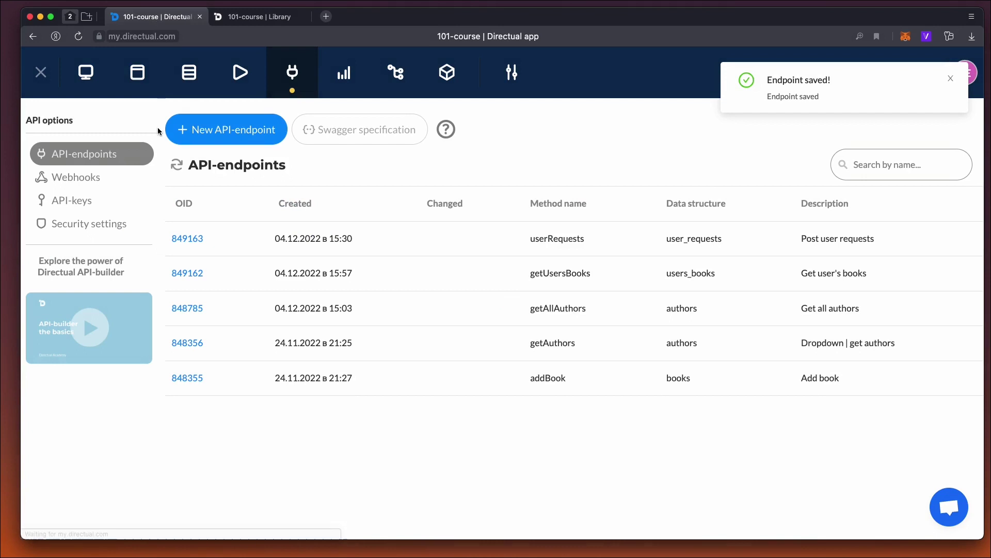
Set the card colour of the My books cards view on the Library page to {{colour}} with Border colour labeling, and save
{"action": "left_click", "coordinate": [138, 74]}
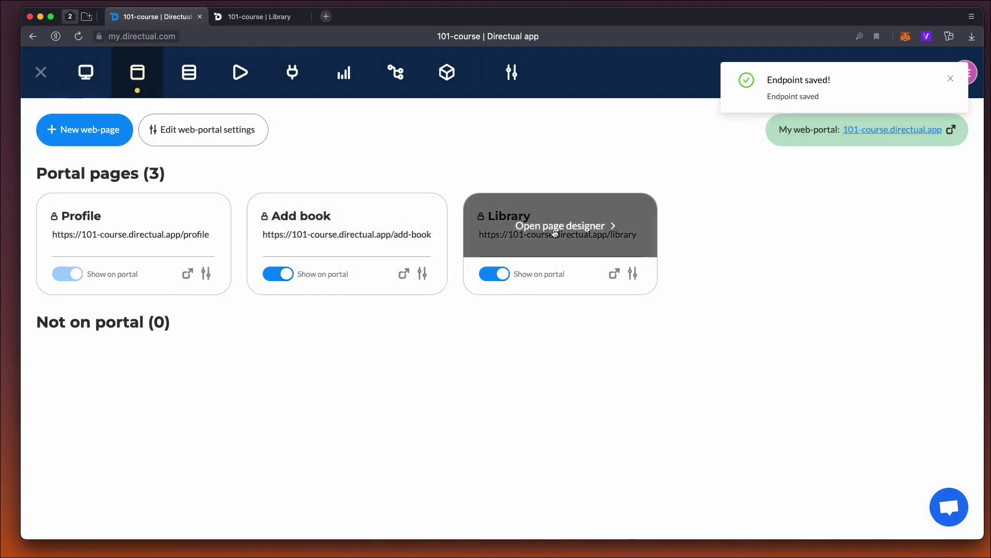
{"action": "left_click", "coordinate": [555, 234]}
{"action": "left_click", "coordinate": [226, 252]}
{"action": "left_click", "coordinate": [299, 316]}
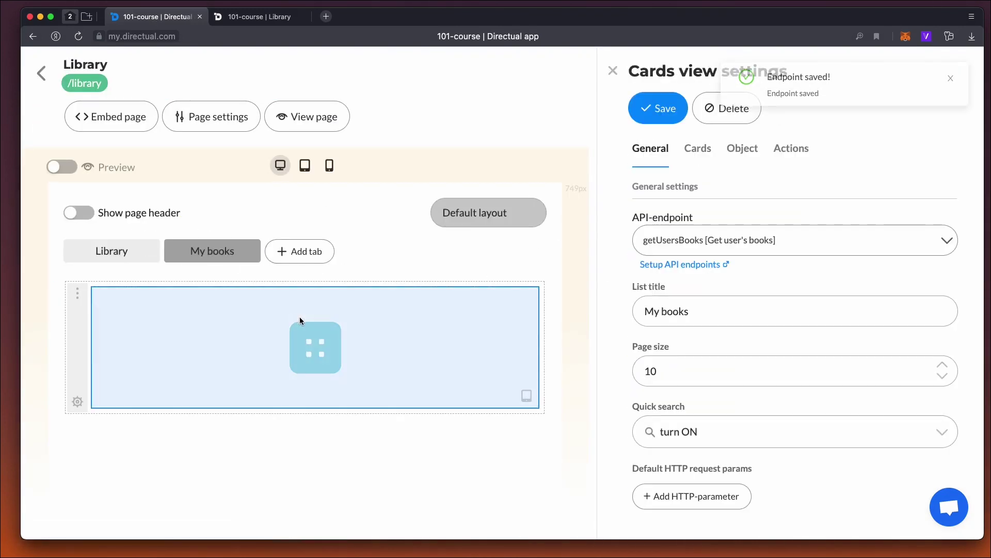
{"action": "left_click", "coordinate": [697, 148]}
{"action": "scroll", "coordinate": [695, 370], "scroll_direction": "down", "scroll_amount": 6}
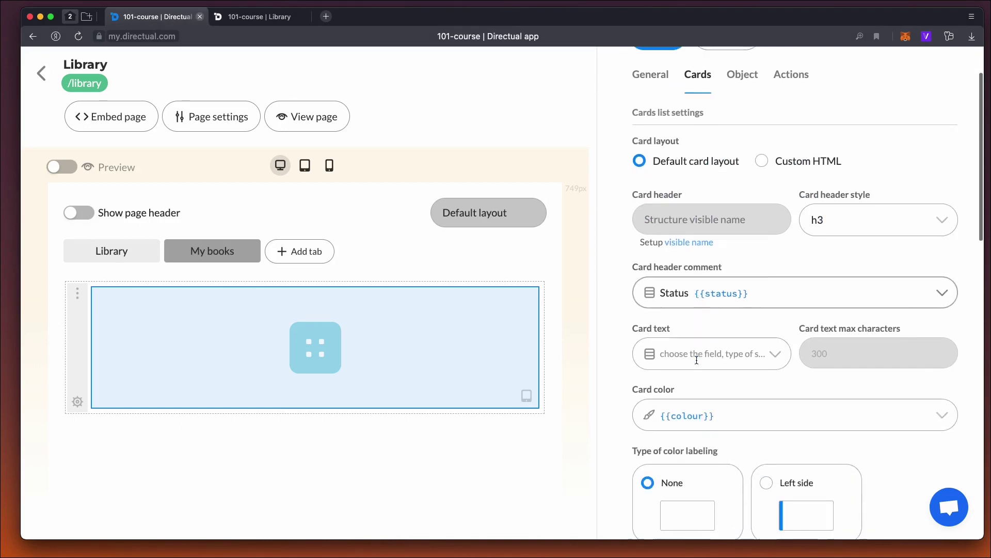
{"action": "scroll", "coordinate": [695, 370], "scroll_direction": "up", "scroll_amount": 2}
{"action": "scroll", "coordinate": [695, 370], "scroll_direction": "down", "scroll_amount": 1}
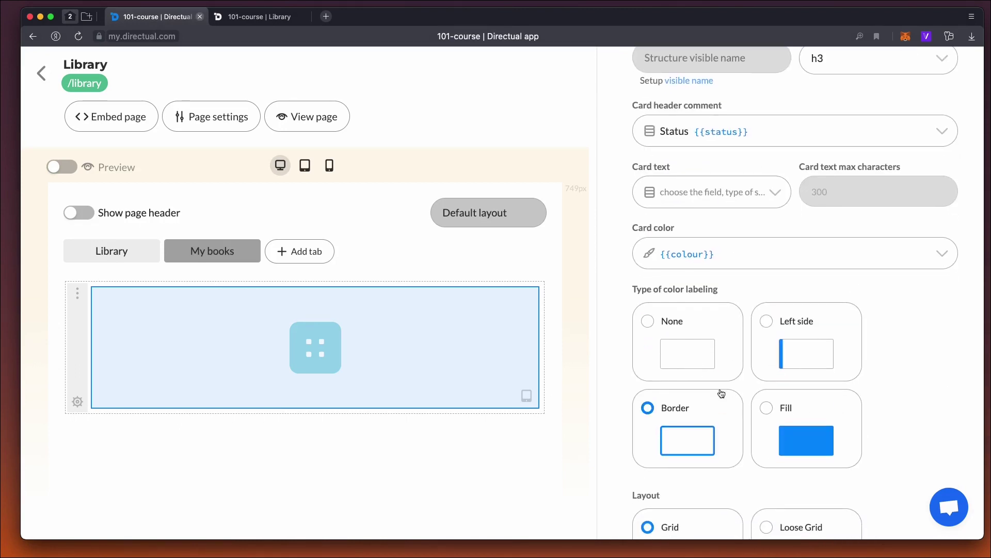
{"action": "scroll", "coordinate": [722, 393], "scroll_direction": "up", "scroll_amount": 5}
{"action": "left_click", "coordinate": [650, 108]}
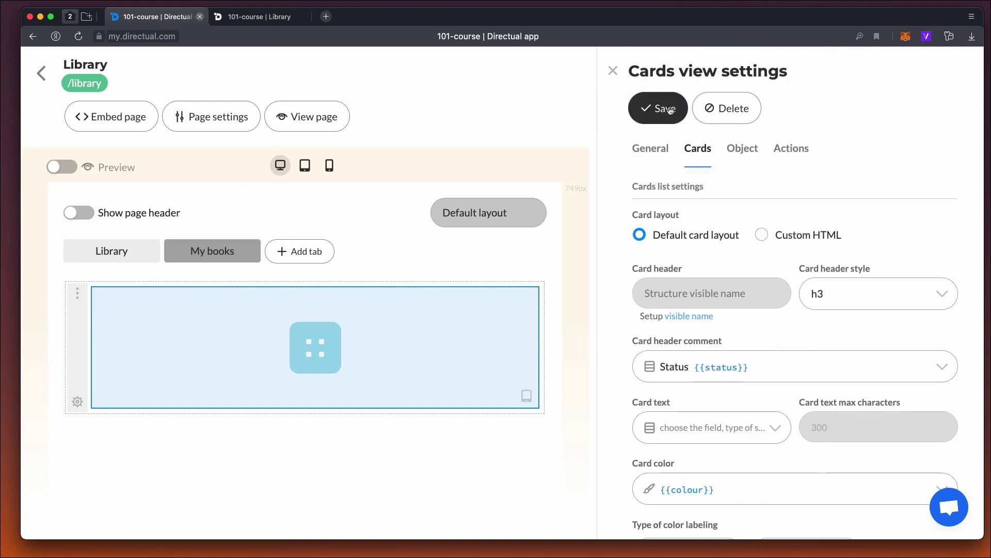
Test the card colours on the portal by starting to read War and Peace and dropping it again
{"action": "left_click", "coordinate": [243, 16]}
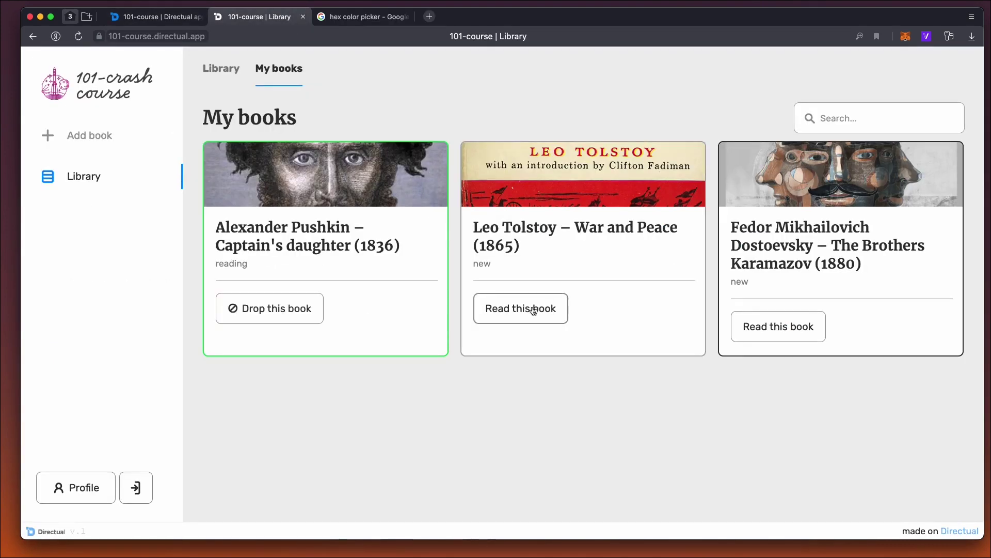
{"action": "left_click", "coordinate": [526, 309]}
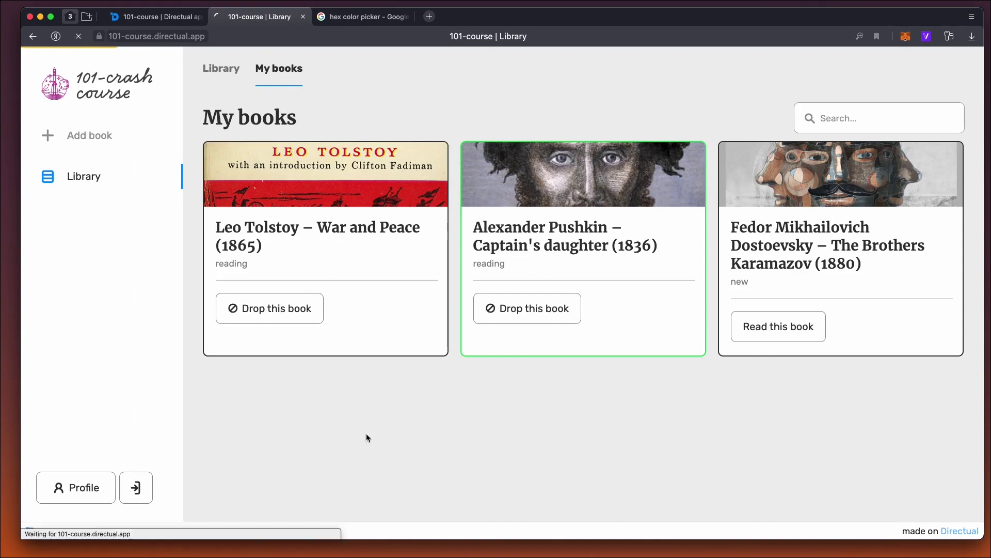
{"action": "left_click", "coordinate": [277, 312]}
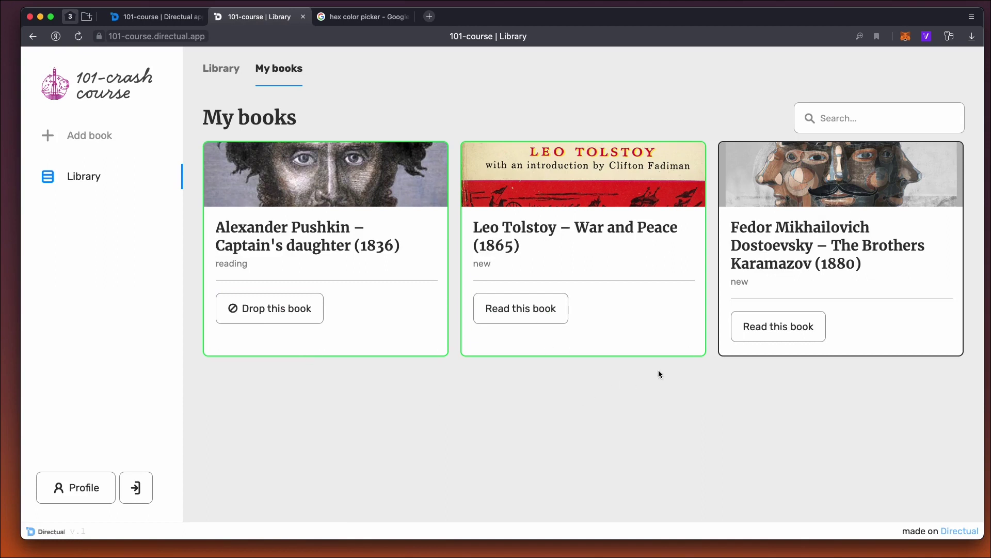
Install the socket.io plugin from the Scenario steps plugins
{"action": "left_click", "coordinate": [184, 16]}
{"action": "left_click", "coordinate": [40, 75]}
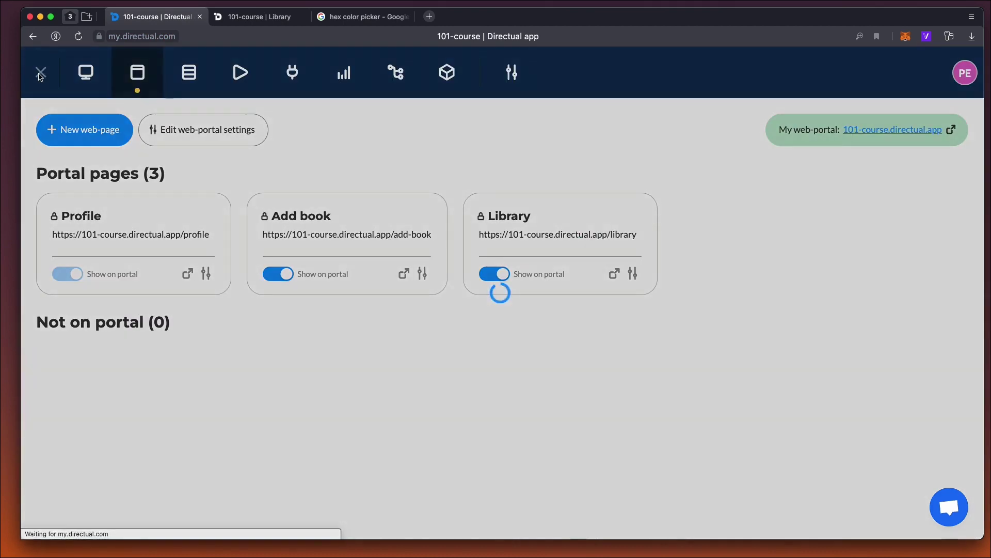
{"action": "left_click", "coordinate": [300, 79]}
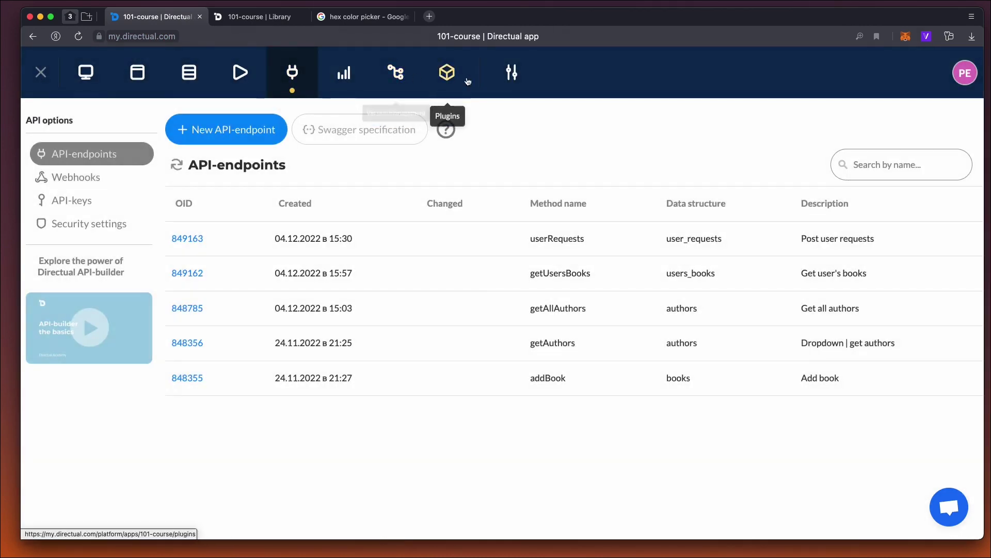
{"action": "left_click", "coordinate": [468, 81]}
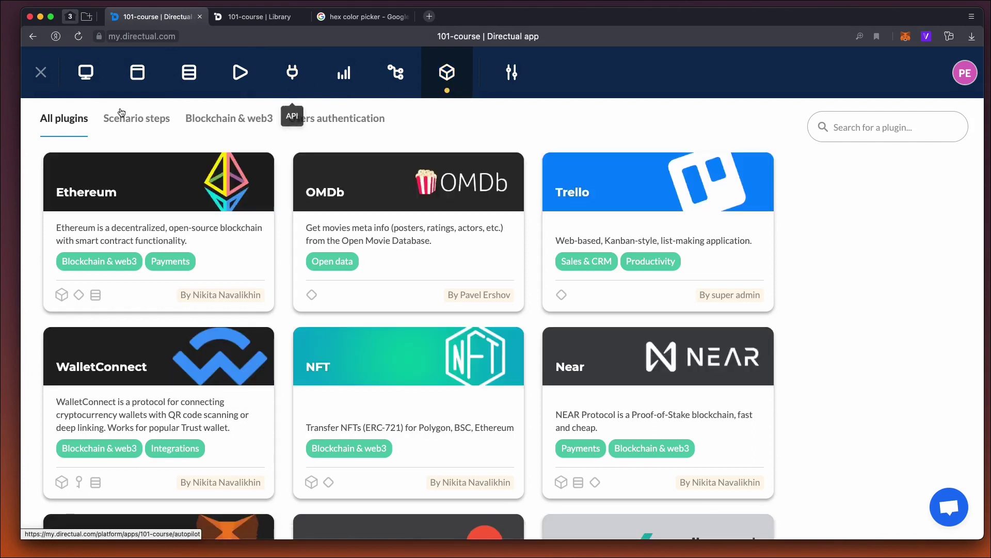
{"action": "left_click", "coordinate": [134, 119]}
{"action": "scroll", "coordinate": [485, 320], "scroll_direction": "down", "scroll_amount": 3}
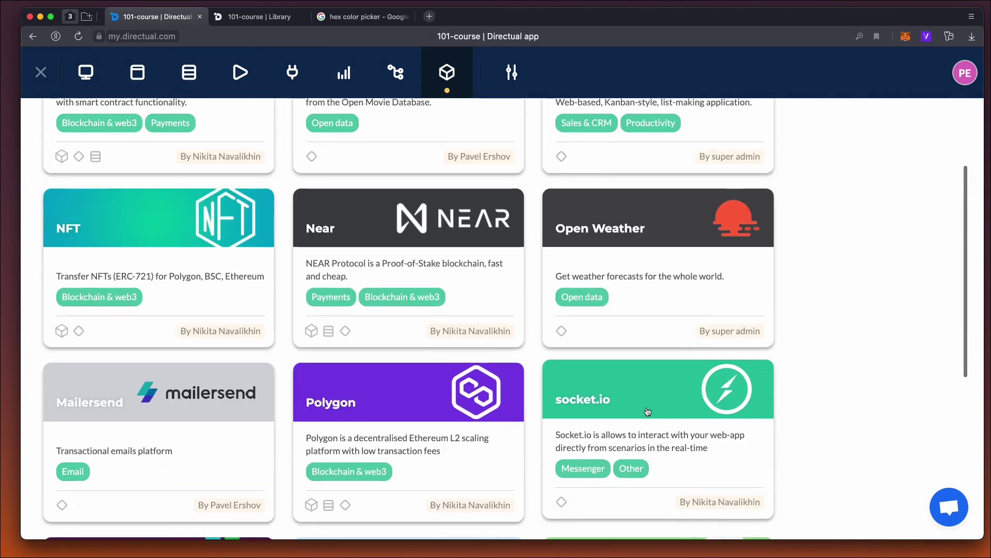
{"action": "left_click", "coordinate": [645, 411]}
{"action": "left_click", "coordinate": [326, 155]}
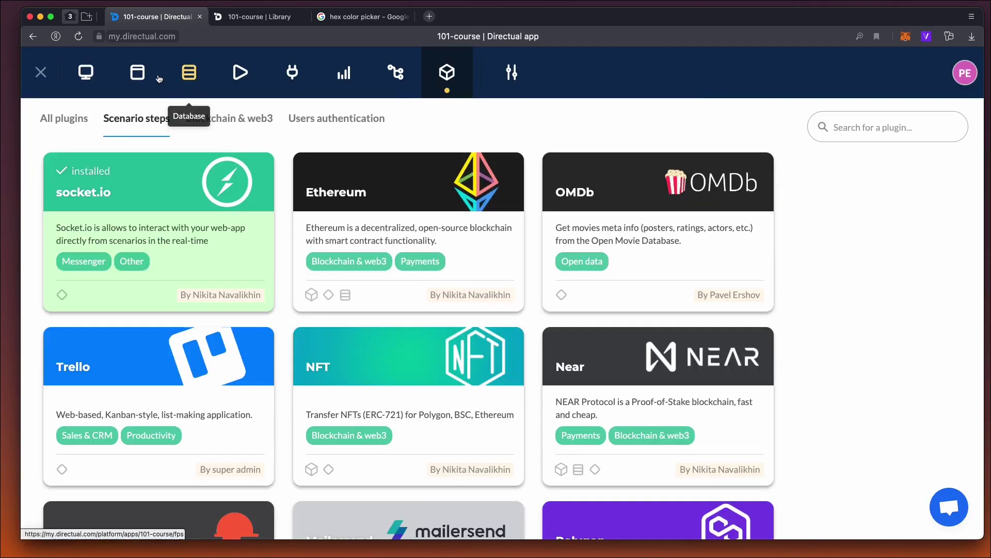
Add a new section below the cards view in the Library page's My books tab and place the Refresher component in it
{"action": "left_click", "coordinate": [138, 73]}
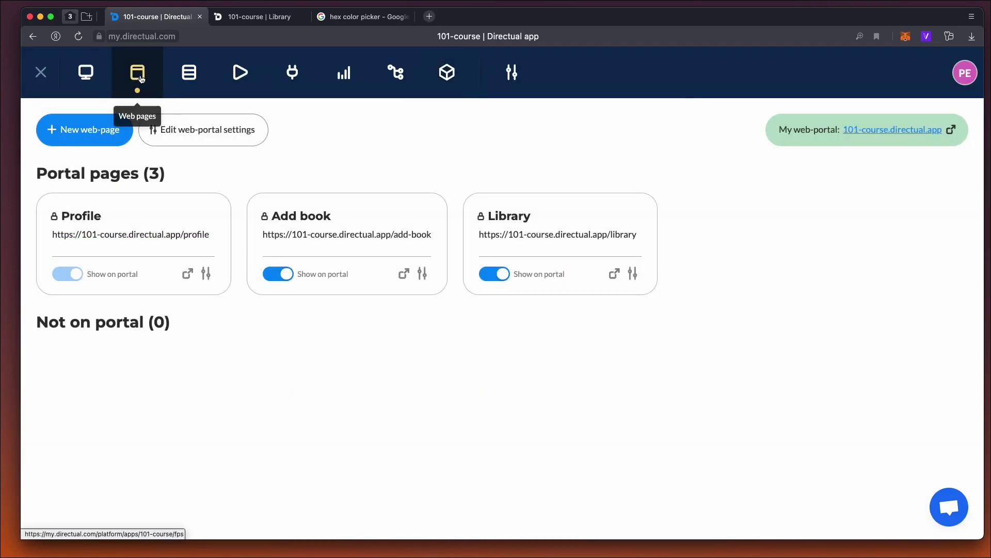
{"action": "left_click", "coordinate": [532, 232]}
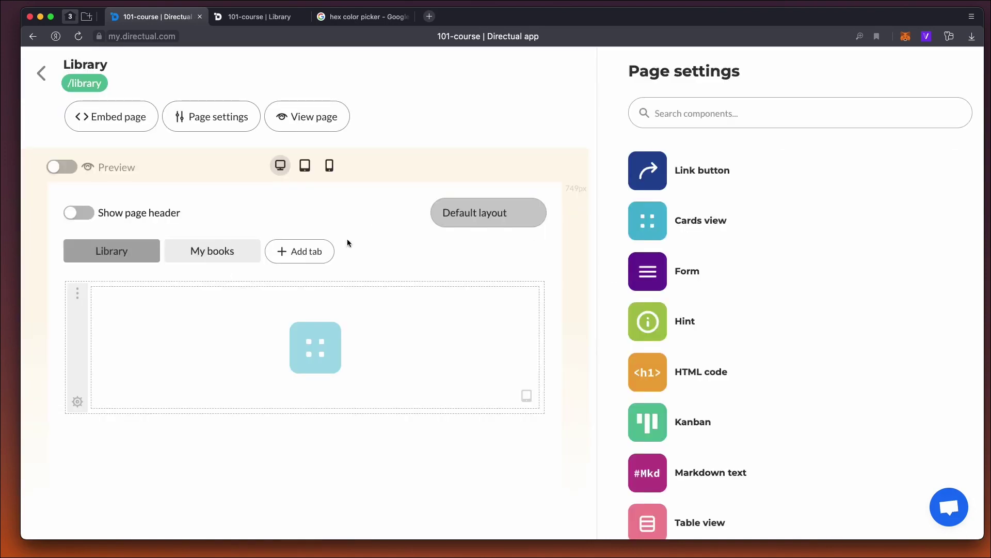
{"action": "left_click", "coordinate": [217, 252]}
{"action": "left_click", "coordinate": [308, 416]}
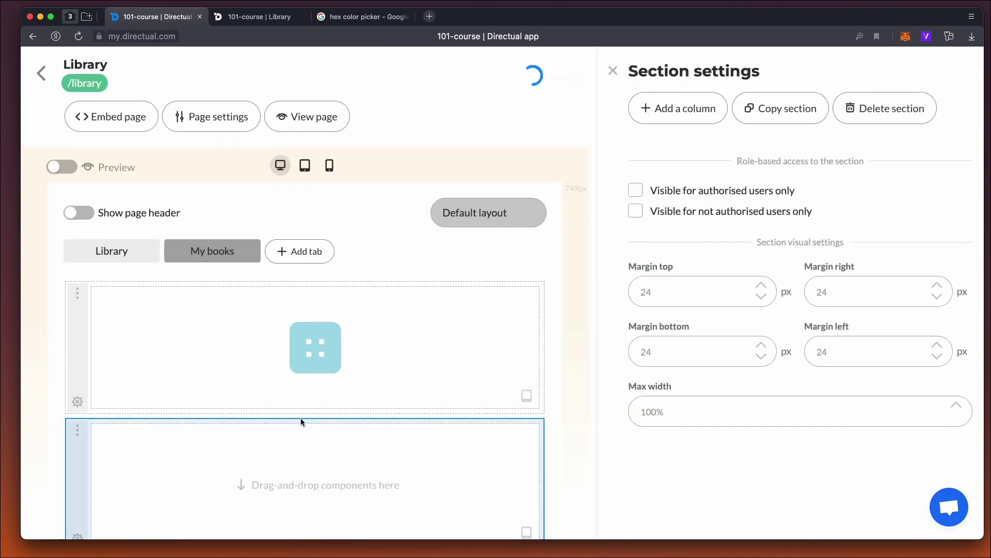
{"action": "left_click", "coordinate": [327, 459]}
{"action": "scroll", "coordinate": [748, 398], "scroll_direction": "down", "scroll_amount": 6}
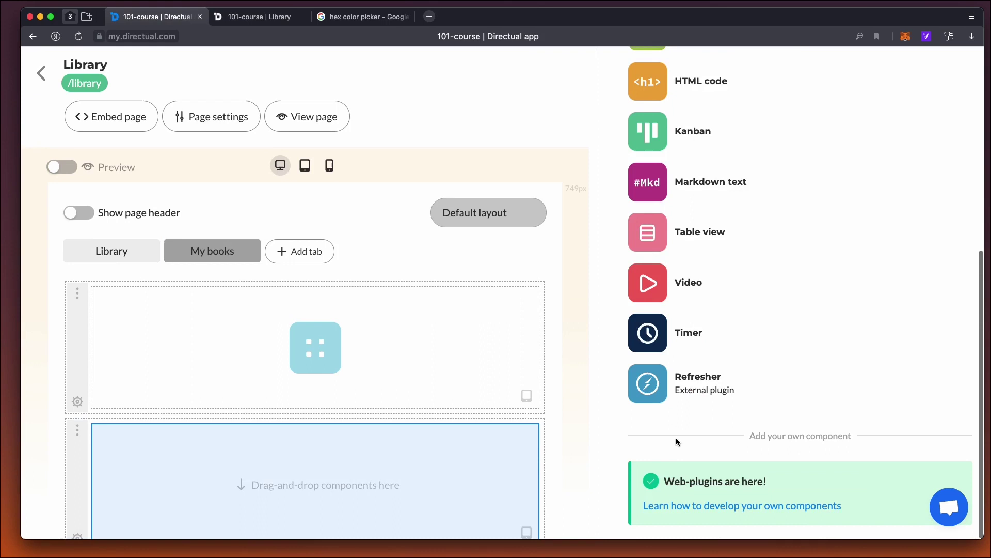
{"action": "left_click_drag", "start_coordinate": [648, 383], "coordinate": [296, 454]}
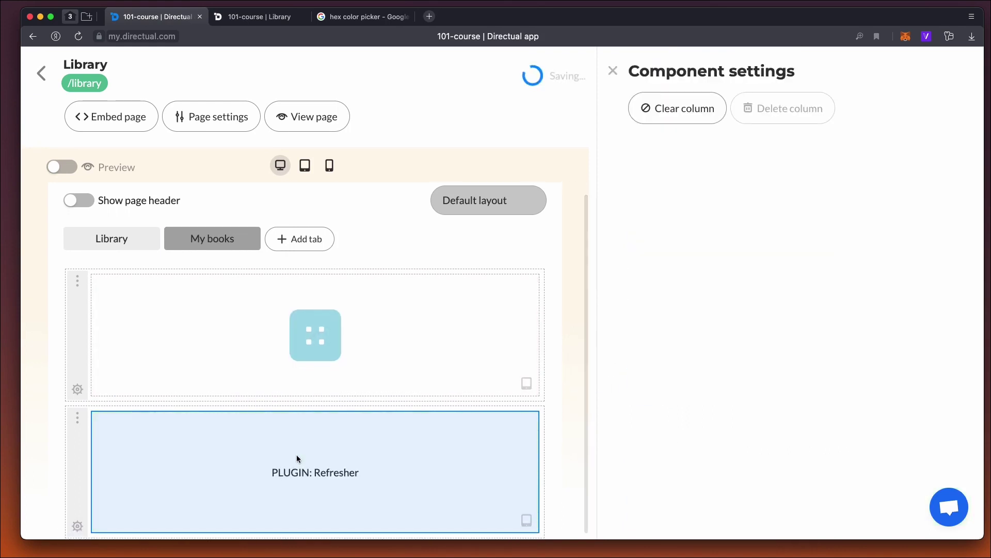
Set the Refresher component's event_name_refresh to refresher, save it, and exit the page designer
{"action": "left_click", "coordinate": [660, 212]}
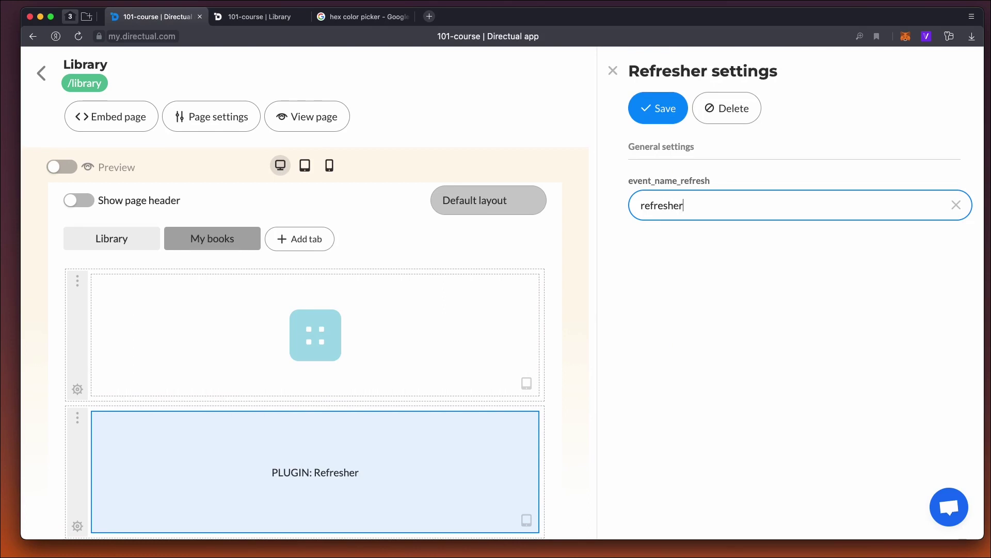
{"action": "left_click", "coordinate": [715, 239]}
{"action": "left_click", "coordinate": [659, 114]}
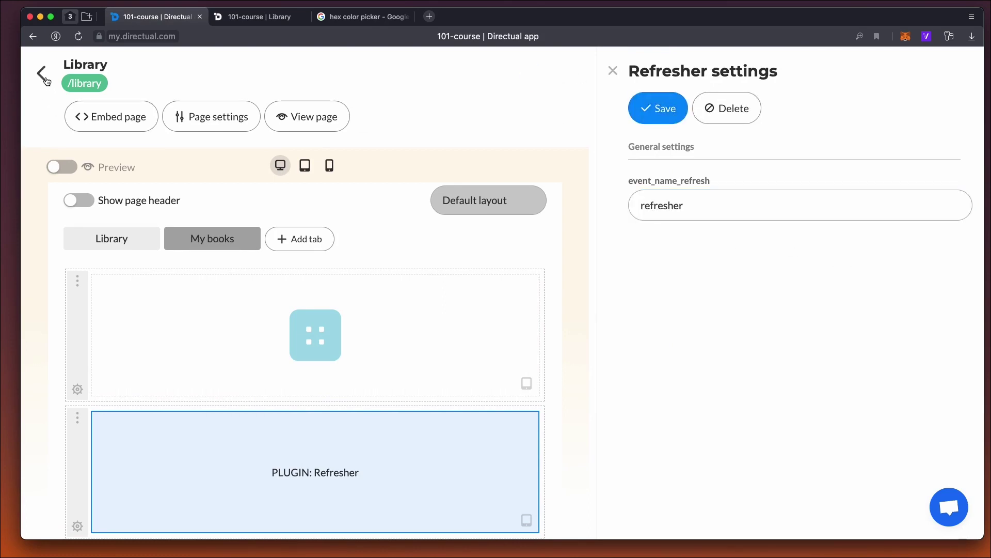
{"action": "left_click", "coordinate": [47, 82]}
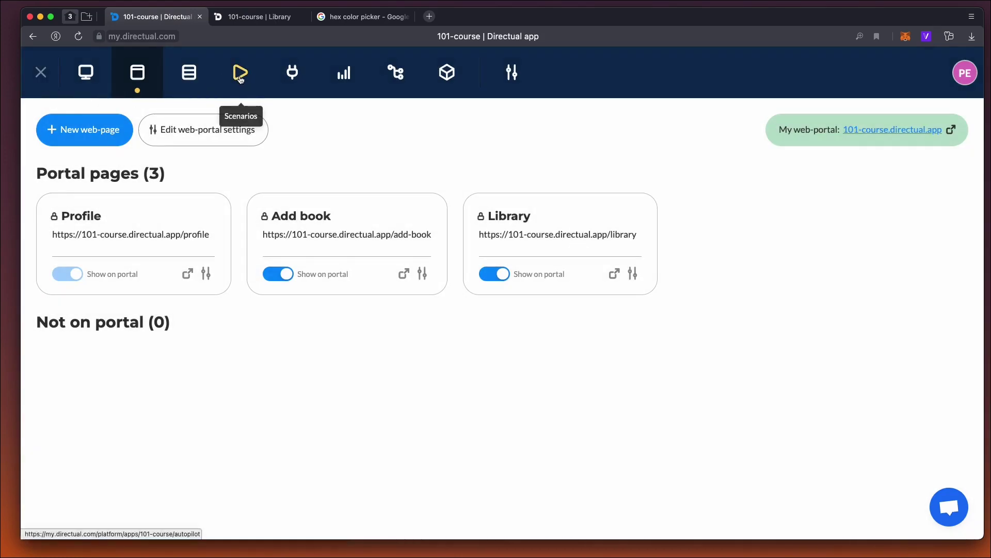
Add a comment reading "Refresh the page" to the Change colour of the book scenario, beyond the two Edit object steps
{"action": "left_click", "coordinate": [243, 75]}
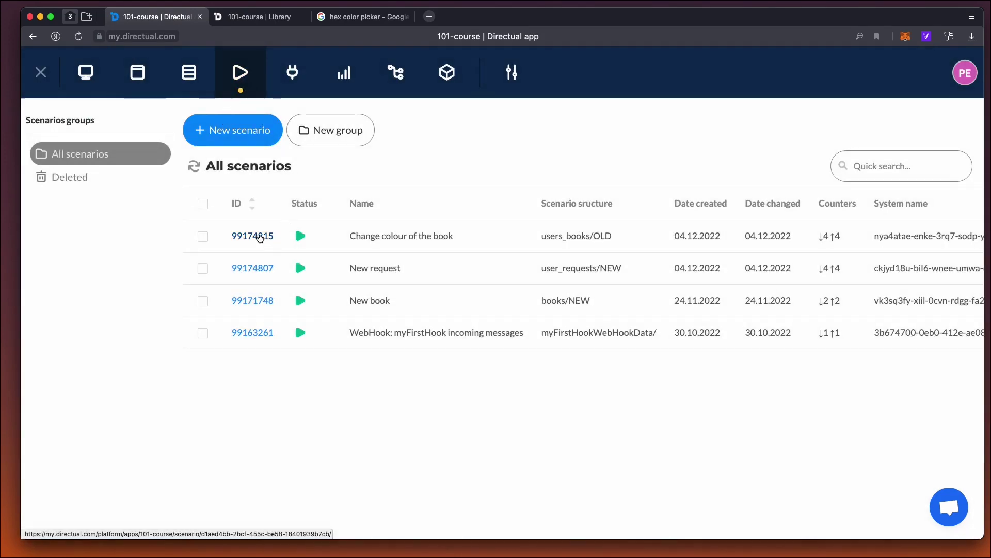
{"action": "left_click", "coordinate": [259, 237]}
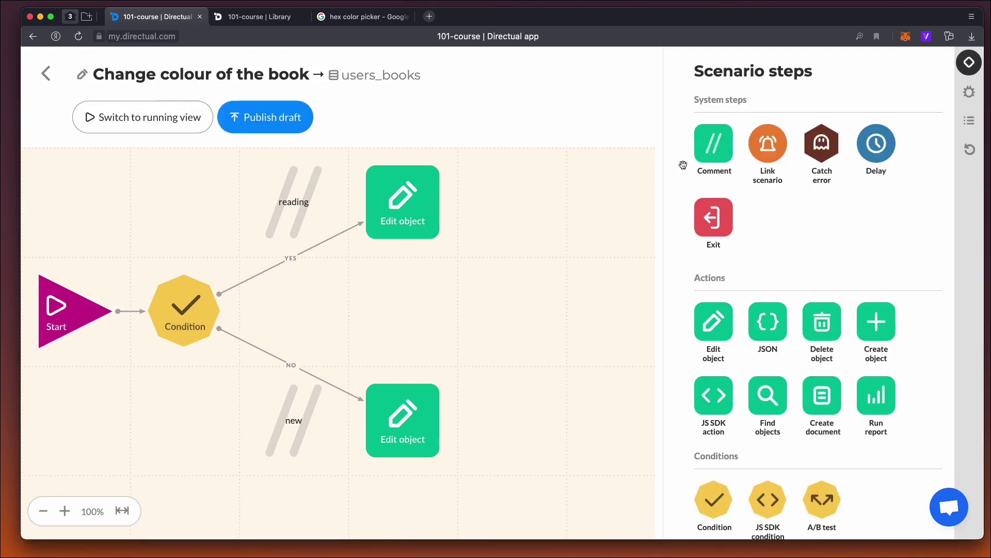
{"action": "left_click_drag", "start_coordinate": [601, 308], "coordinate": [598, 317]}
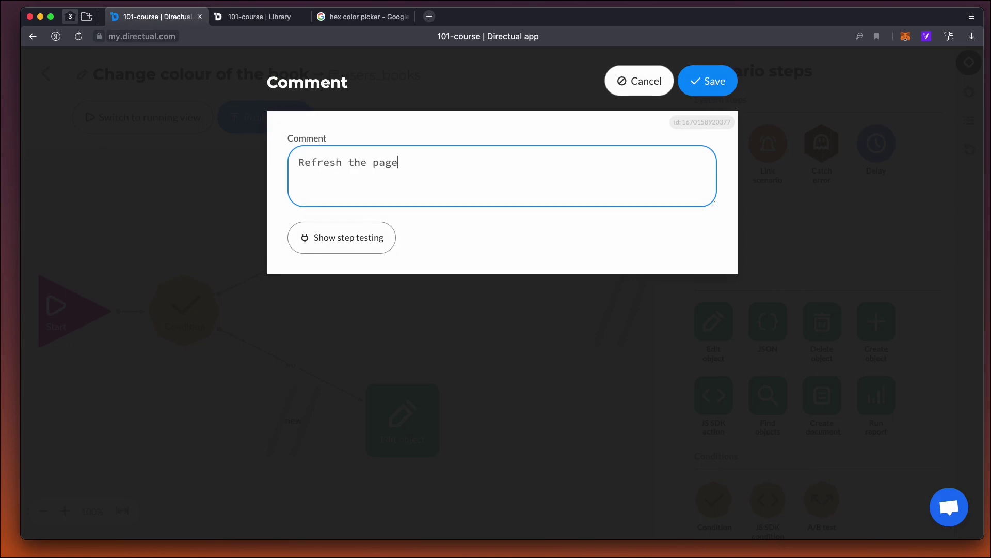
{"action": "left_click", "coordinate": [697, 93]}
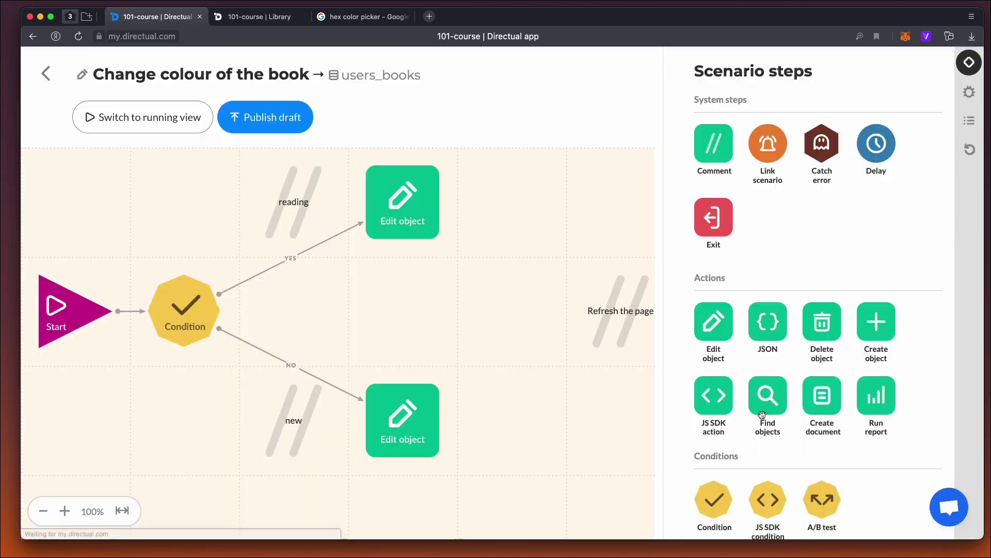
Place a Send PUSH-message step before the Refresh the page comment and connect both Edit object steps to it
{"action": "scroll", "coordinate": [807, 423], "scroll_direction": "down", "scroll_amount": 5}
{"action": "left_click_drag", "start_coordinate": [713, 503], "coordinate": [517, 311]}
{"action": "left_click_drag", "start_coordinate": [453, 236], "coordinate": [508, 310]}
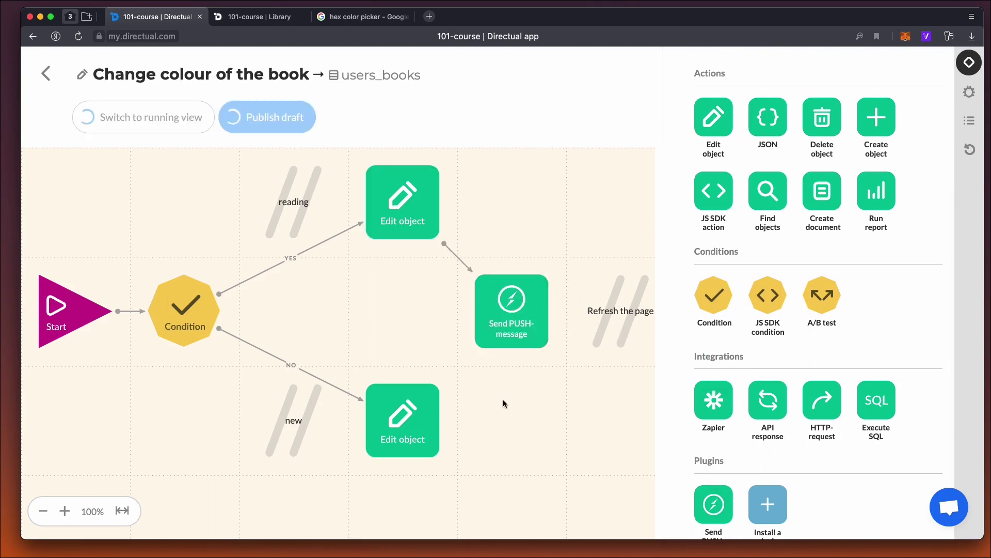
{"action": "left_click_drag", "start_coordinate": [493, 359], "coordinate": [519, 311]}
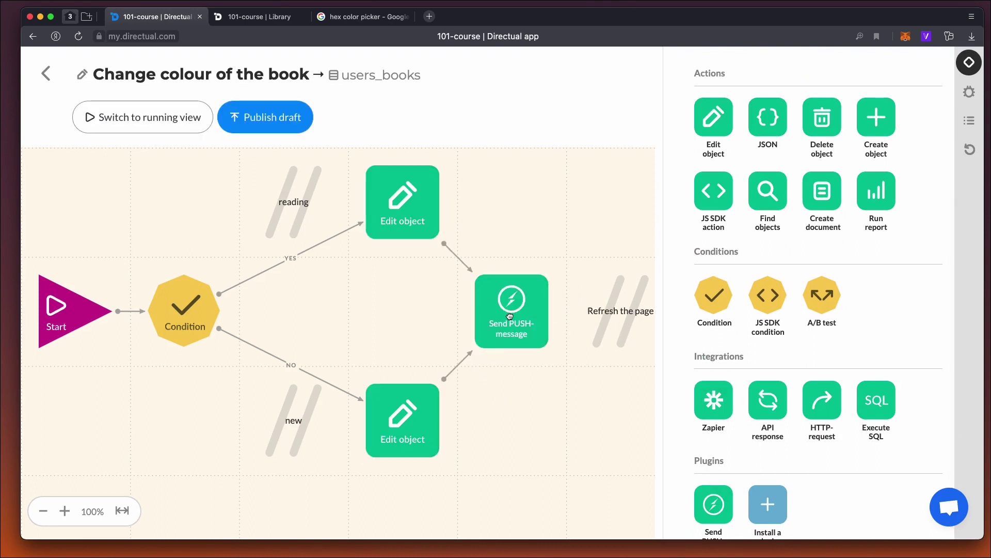
Configure the Send PUSH-message step with UserID * and event name refresher, save it, and publish the scenario draft
{"action": "left_click", "coordinate": [510, 317]}
{"action": "left_click", "coordinate": [296, 166]}
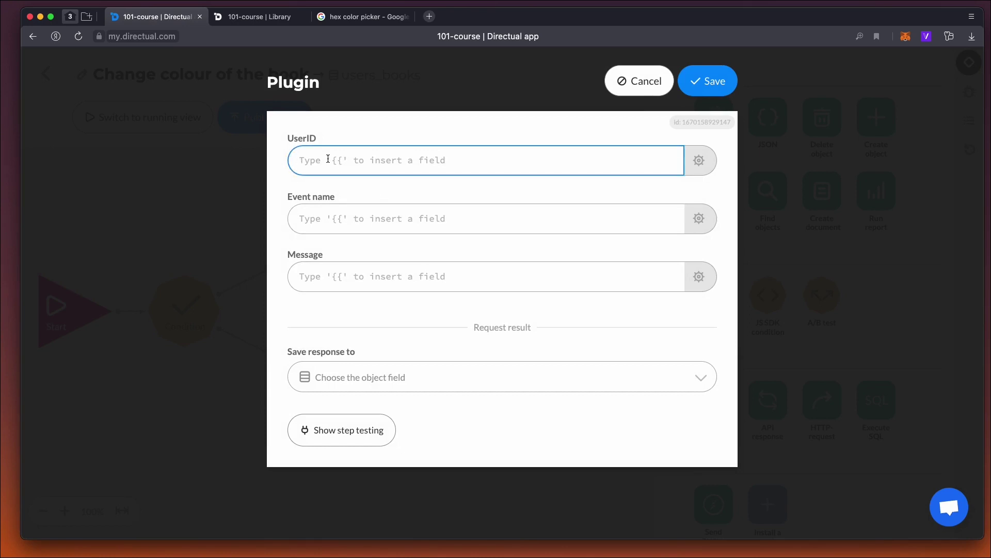
{"action": "left_click", "coordinate": [326, 218]}
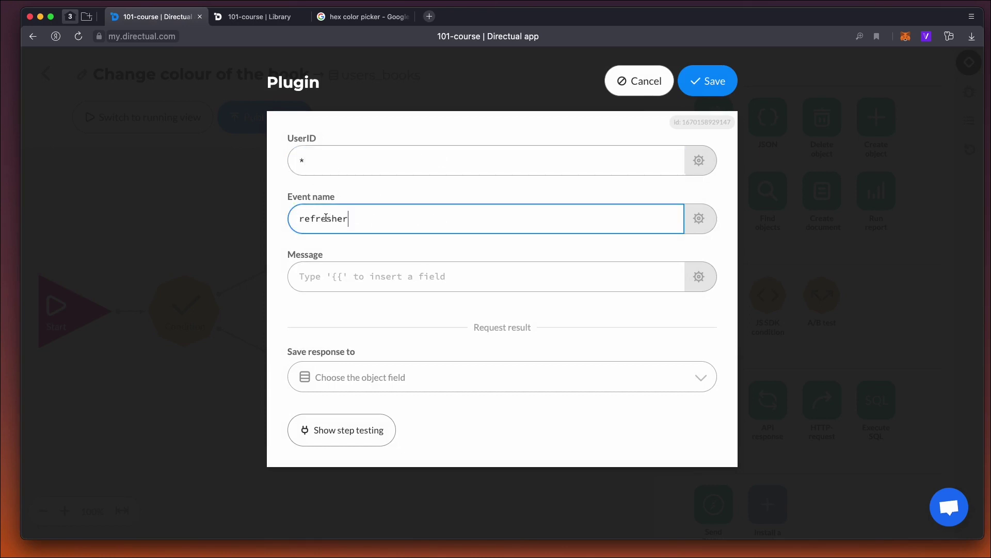
{"action": "left_click", "coordinate": [712, 81]}
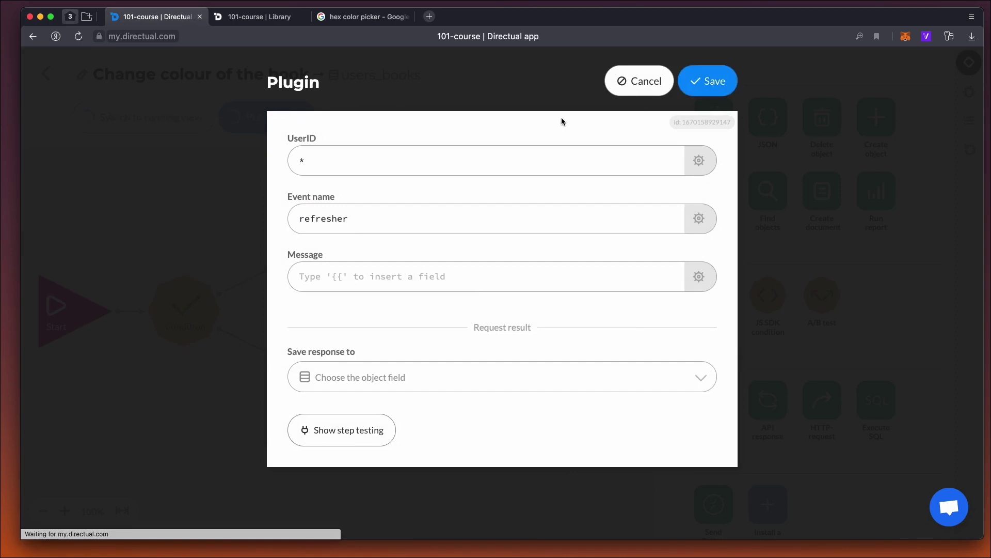
{"action": "left_click", "coordinate": [262, 118]}
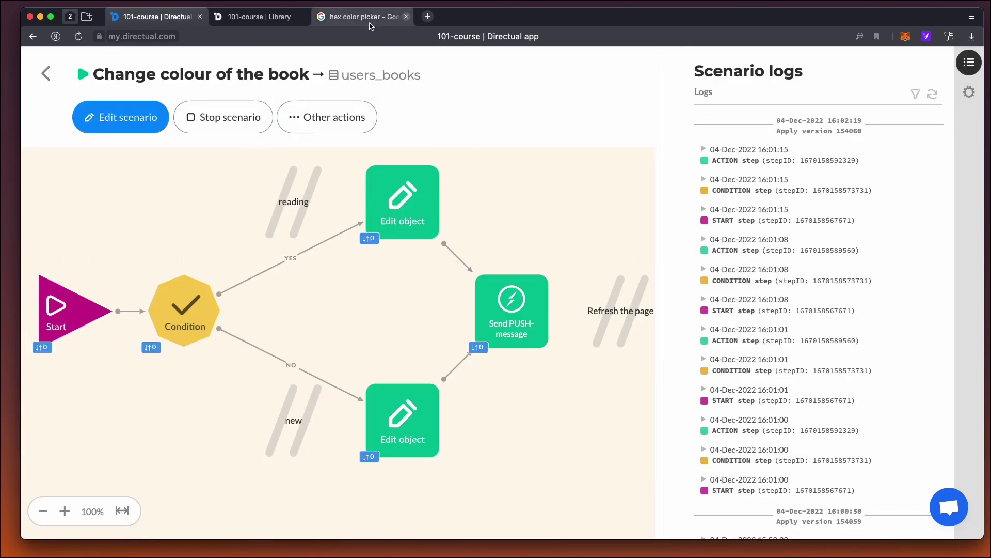
Reload the portal's My books page, drop Captain's daughter and start reading War and Peace to test the refresh, and return to the scenario
{"action": "left_click", "coordinate": [406, 17]}
{"action": "left_click", "coordinate": [259, 17]}
{"action": "key", "text": "super+r"}
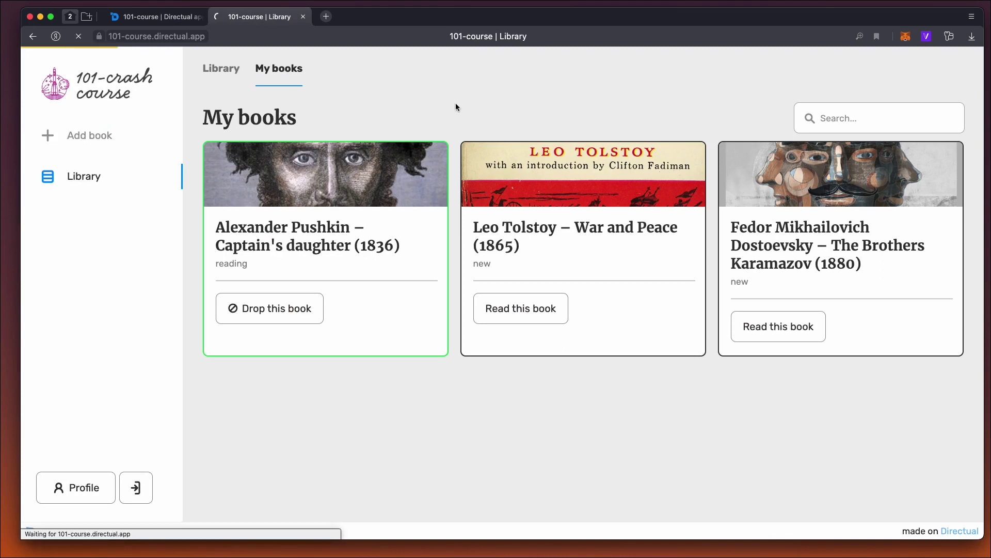
{"action": "left_click", "coordinate": [276, 309]}
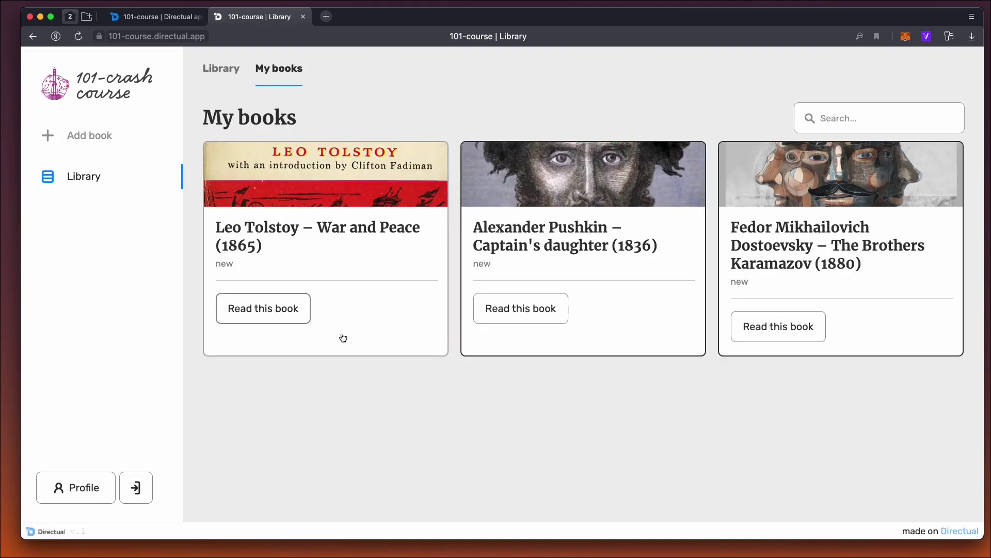
{"action": "left_click", "coordinate": [252, 319]}
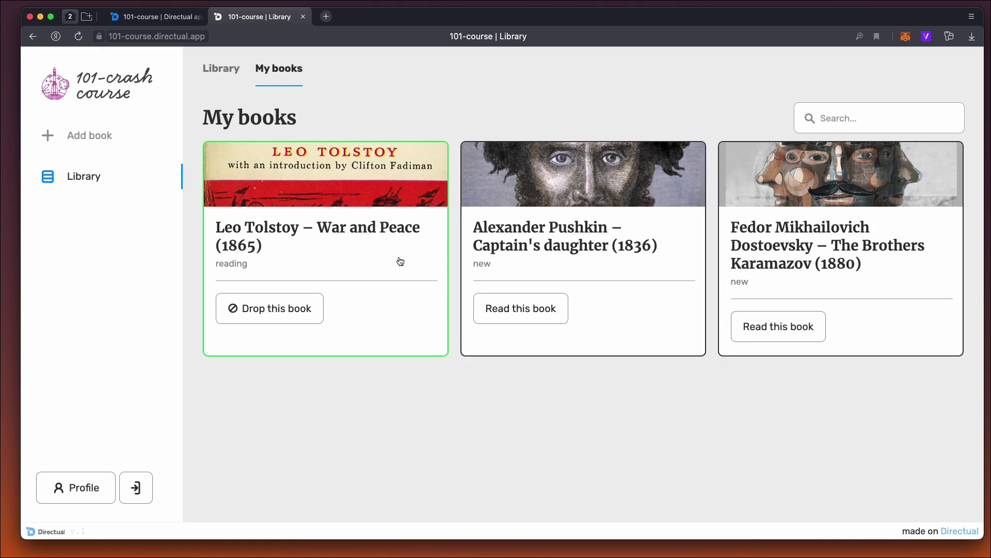
{"action": "left_click", "coordinate": [173, 18]}
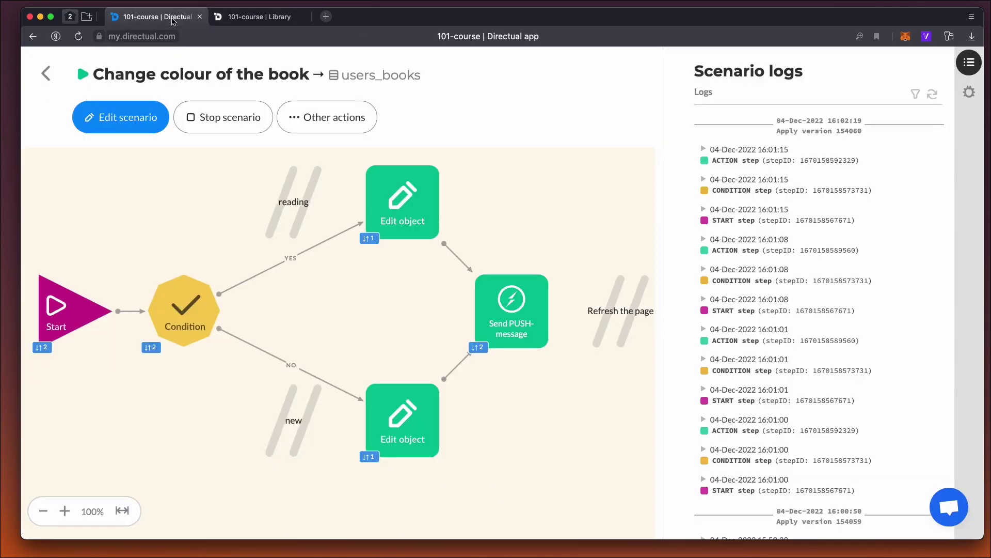
Add a rating field displayed as Rating with type positiveNum to the User's books structure and save it
{"action": "left_click", "coordinate": [44, 75]}
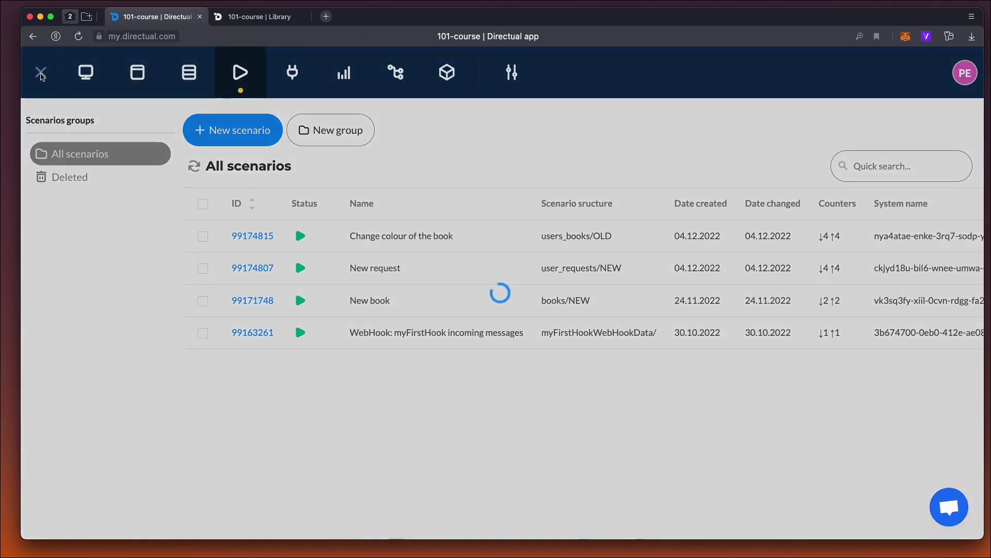
{"action": "left_click", "coordinate": [189, 78]}
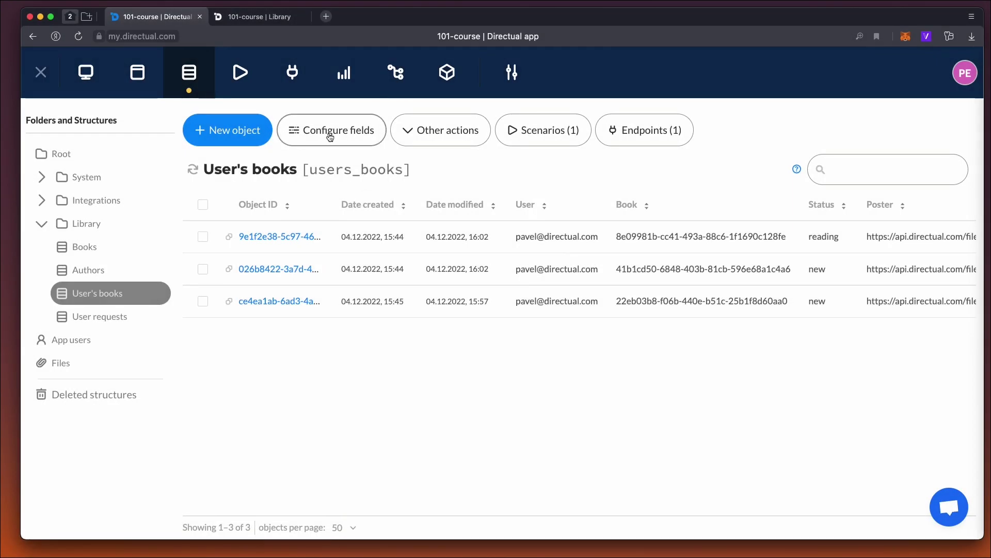
{"action": "left_click", "coordinate": [330, 136]}
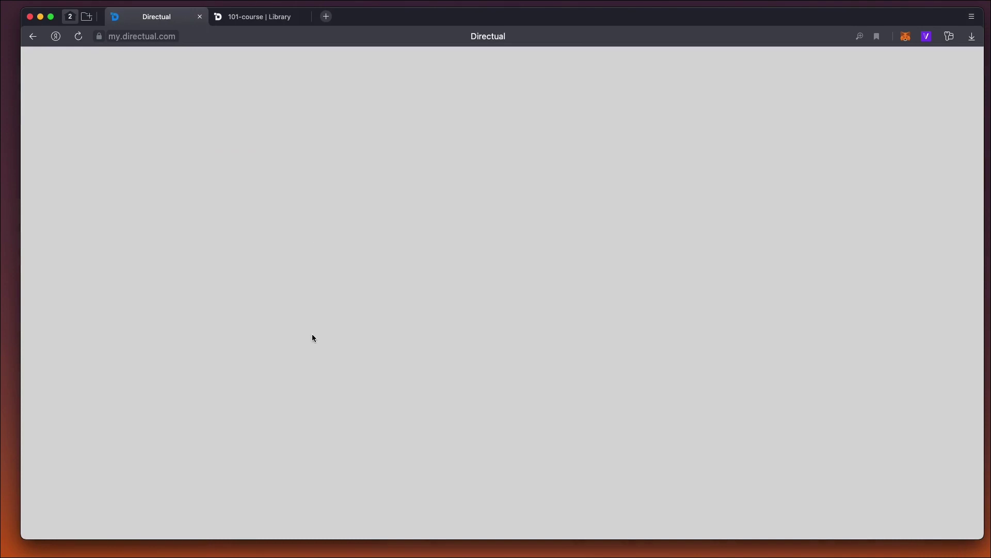
{"action": "scroll", "coordinate": [248, 325], "scroll_direction": "down", "scroll_amount": 3}
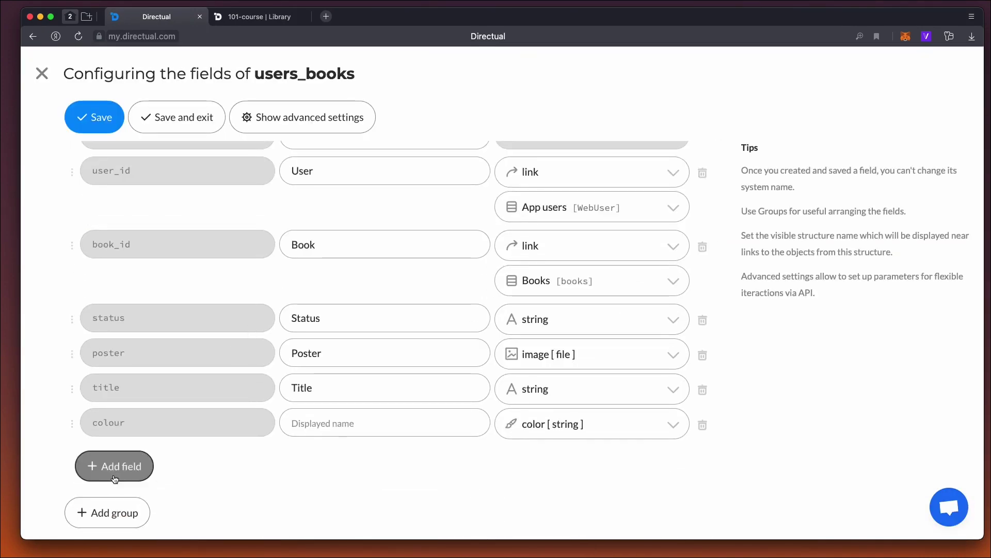
{"action": "left_click", "coordinate": [131, 463]}
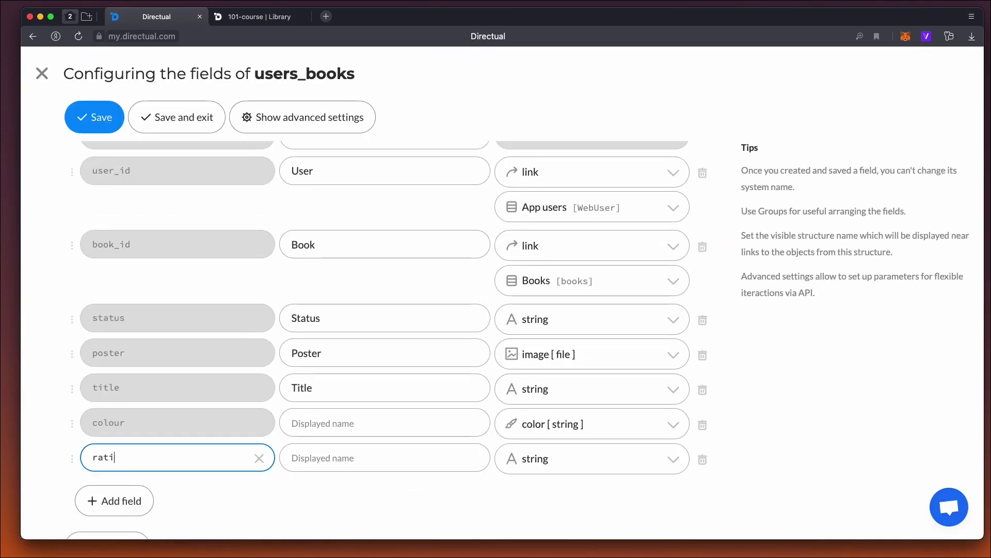
{"action": "key", "text": "Tab"}
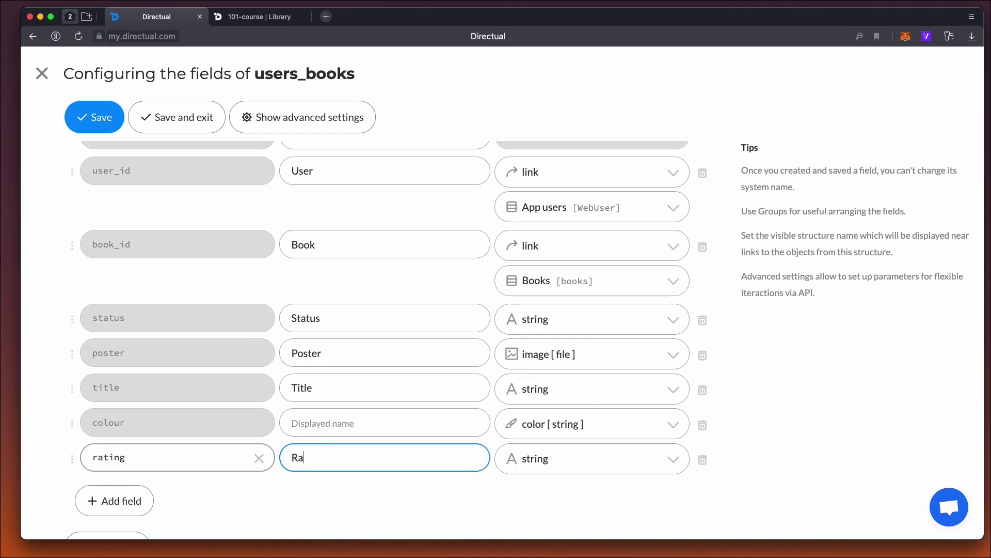
{"action": "left_click", "coordinate": [565, 463]}
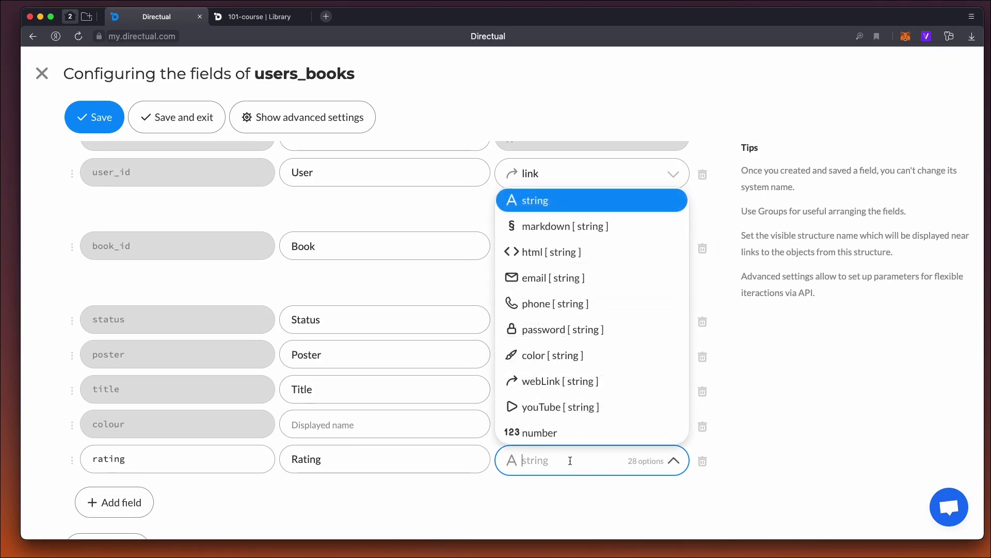
{"action": "type", "text": "numb"}
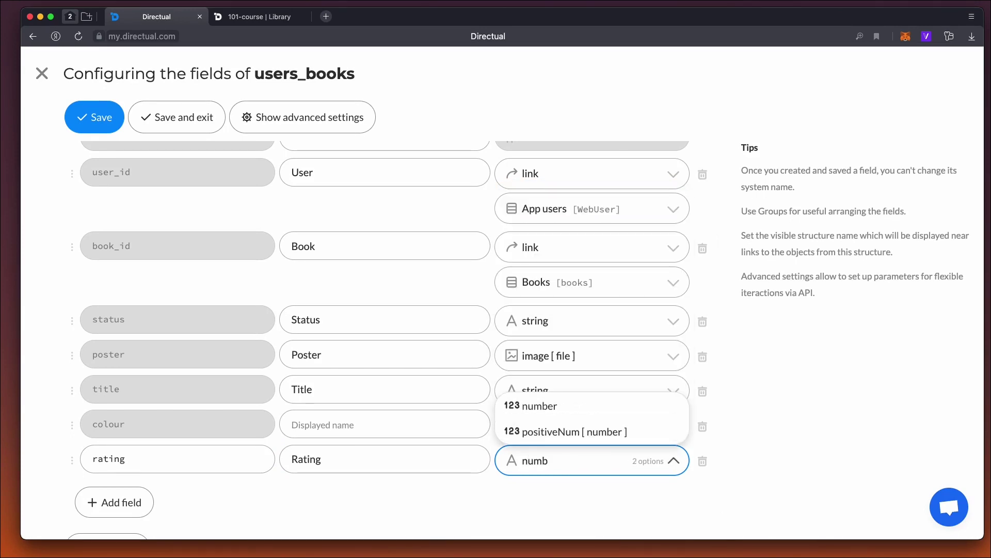
{"action": "left_click", "coordinate": [548, 431]}
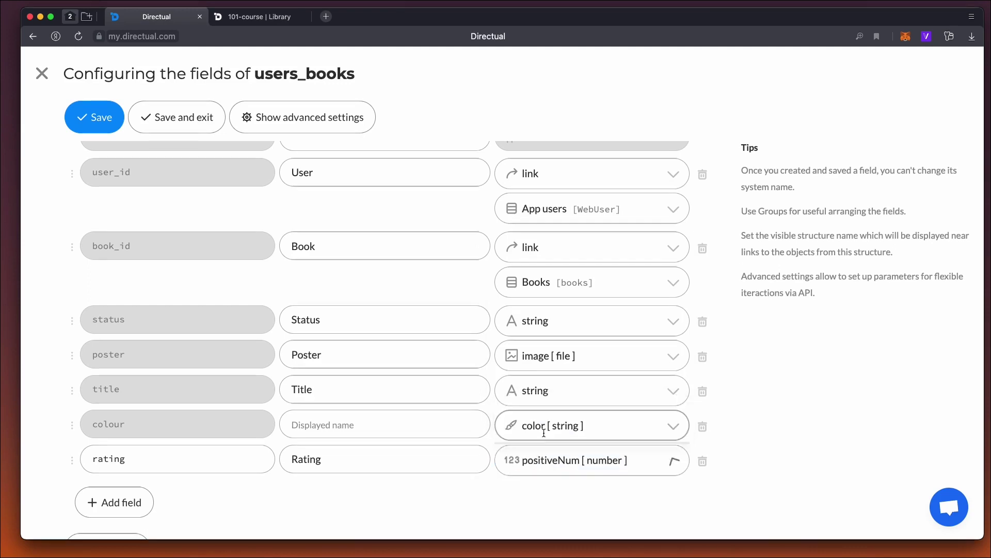
{"action": "left_click", "coordinate": [170, 119]}
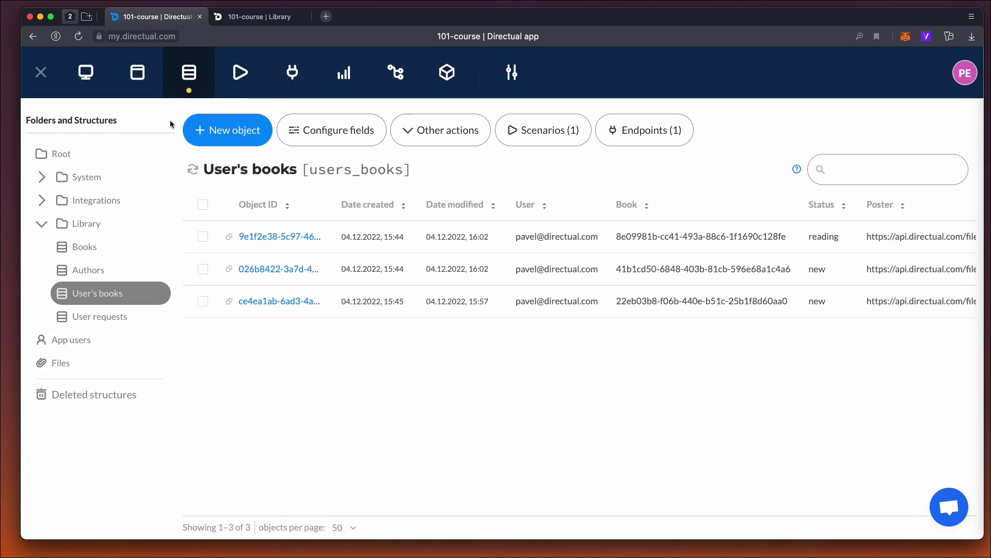
Add a book_rating field of type radioOptions [ json ] to the User requests structure
{"action": "left_click", "coordinate": [88, 317]}
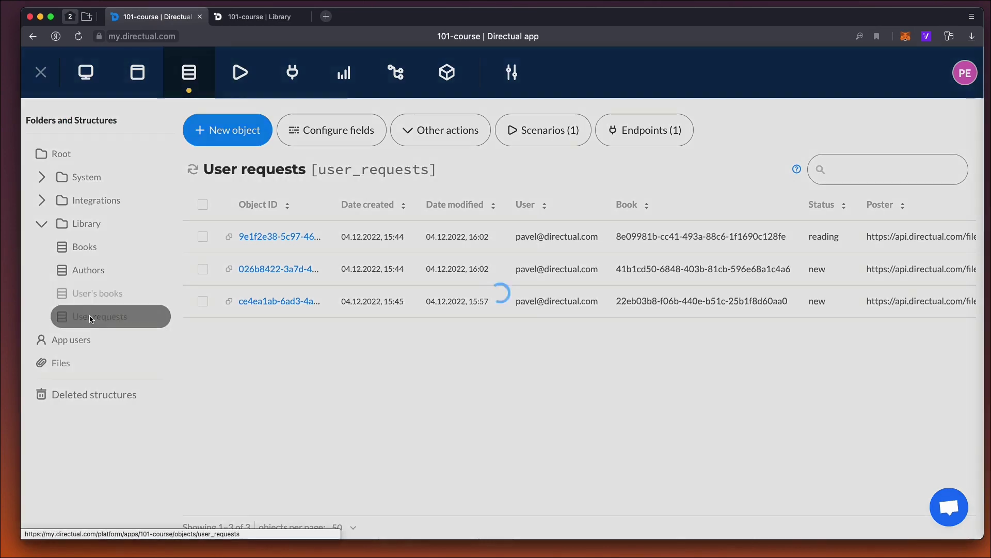
{"action": "left_click", "coordinate": [319, 132]}
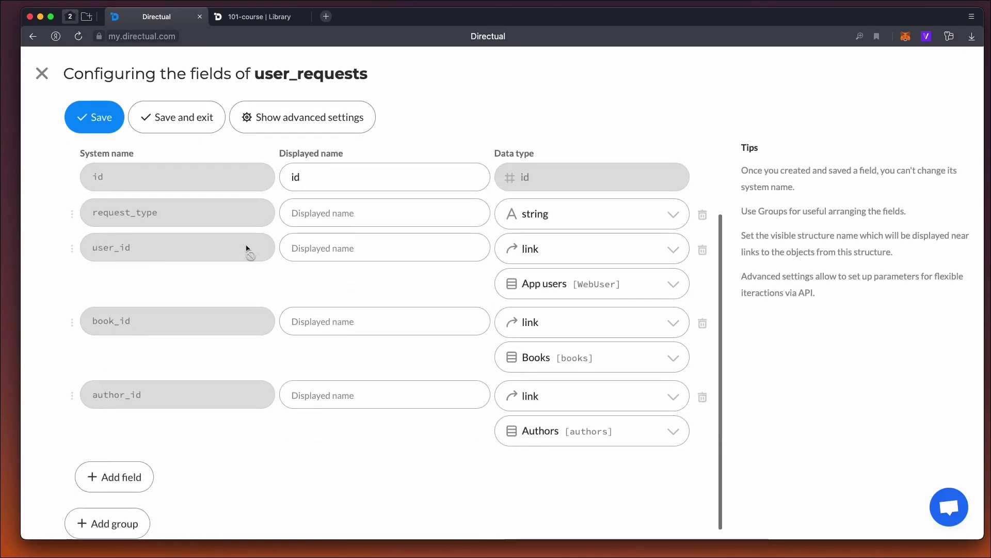
{"action": "scroll", "coordinate": [247, 248], "scroll_direction": "down", "scroll_amount": 1}
{"action": "left_click", "coordinate": [132, 457]}
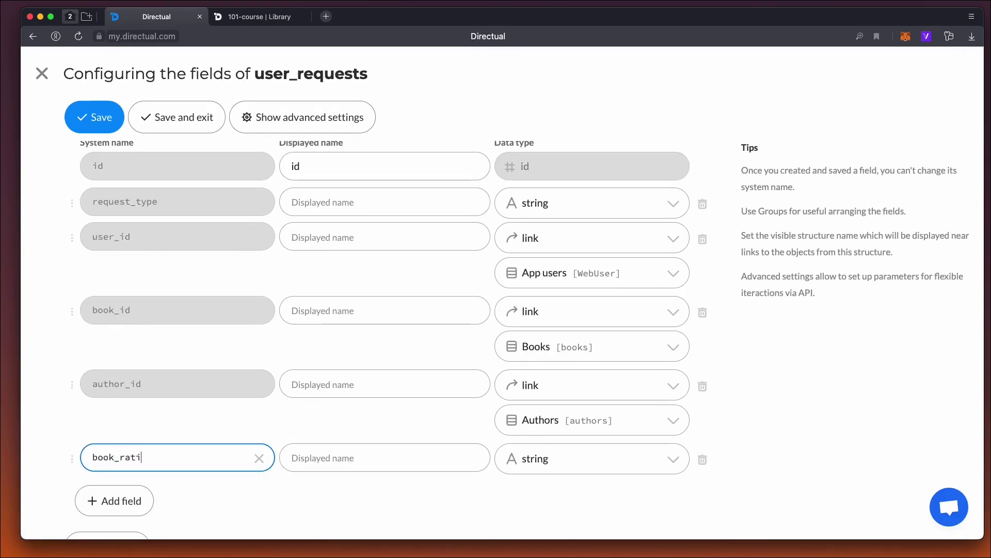
{"action": "left_click", "coordinate": [569, 457]}
{"action": "type", "text": "json"}
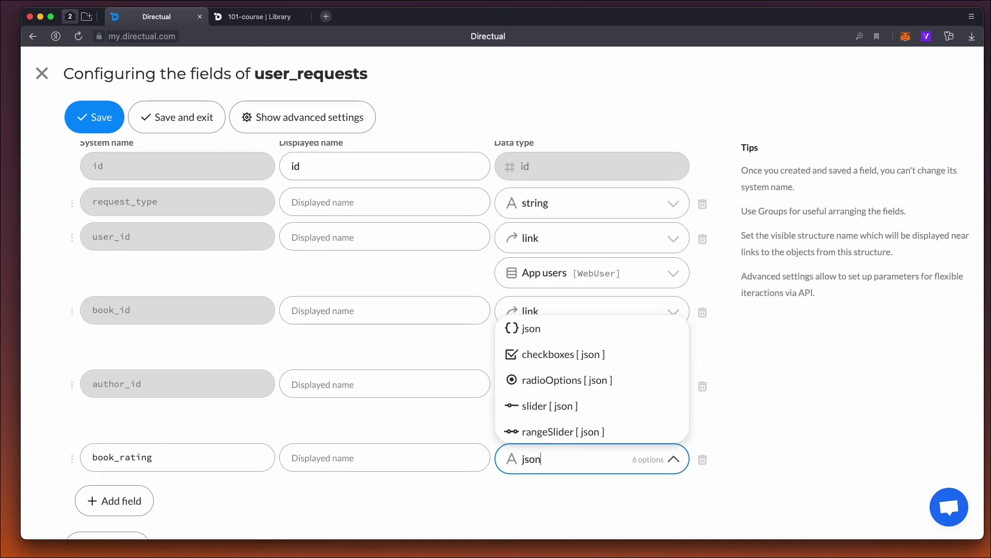
{"action": "left_click", "coordinate": [572, 387]}
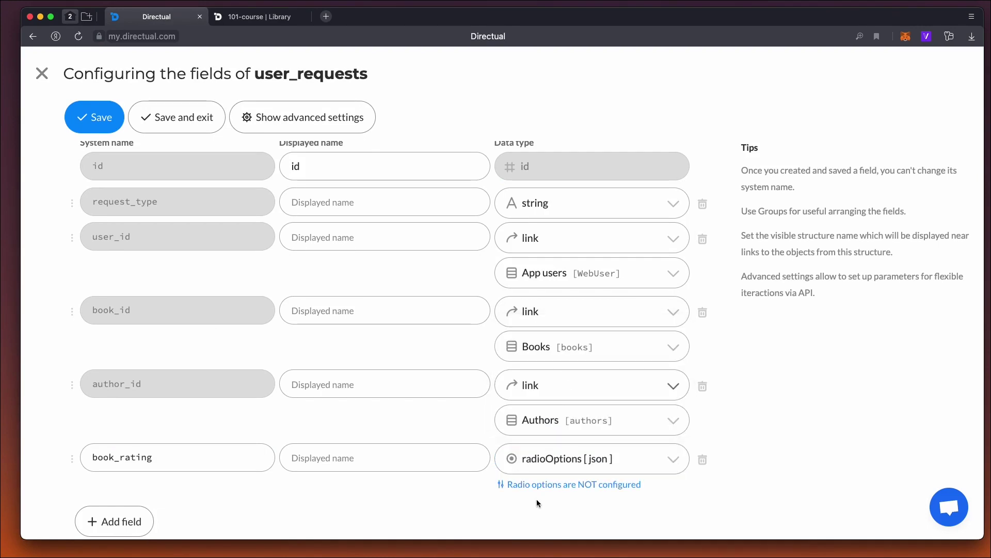
Configure book_rating's radio options as values 1 to 5, labelled with one to five stars, and save the structure
{"action": "left_click", "coordinate": [584, 486]}
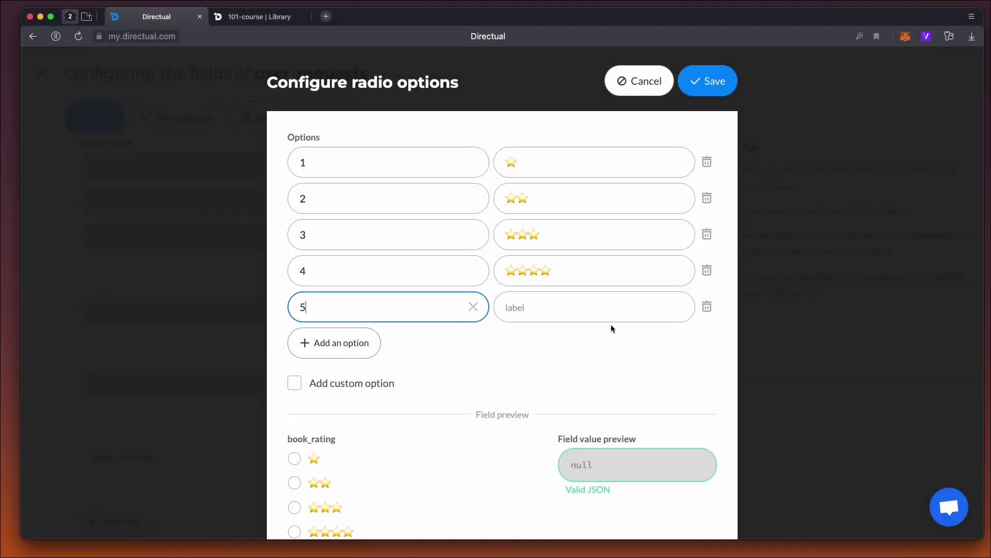
{"action": "left_click", "coordinate": [563, 316]}
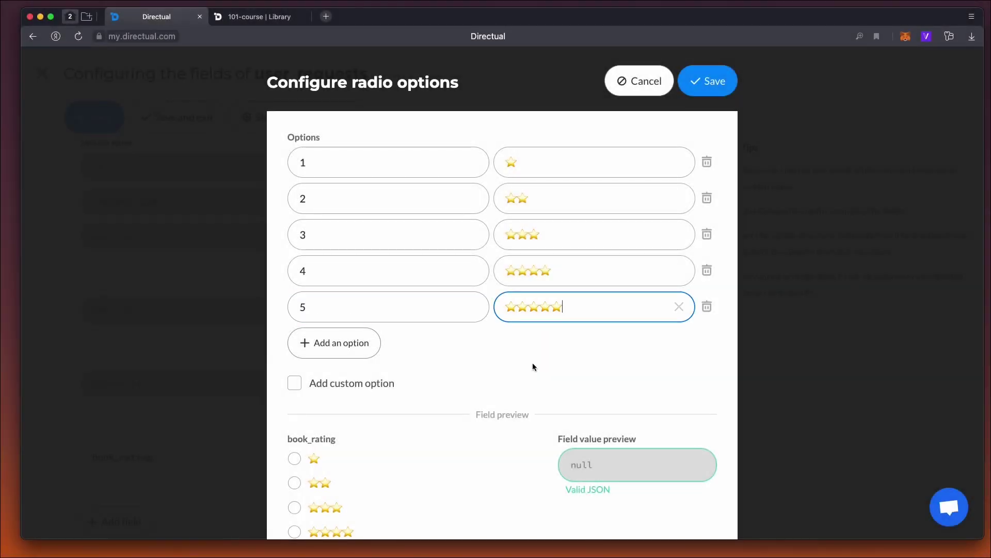
{"action": "left_click", "coordinate": [531, 362]}
{"action": "scroll", "coordinate": [543, 356], "scroll_direction": "down", "scroll_amount": 3}
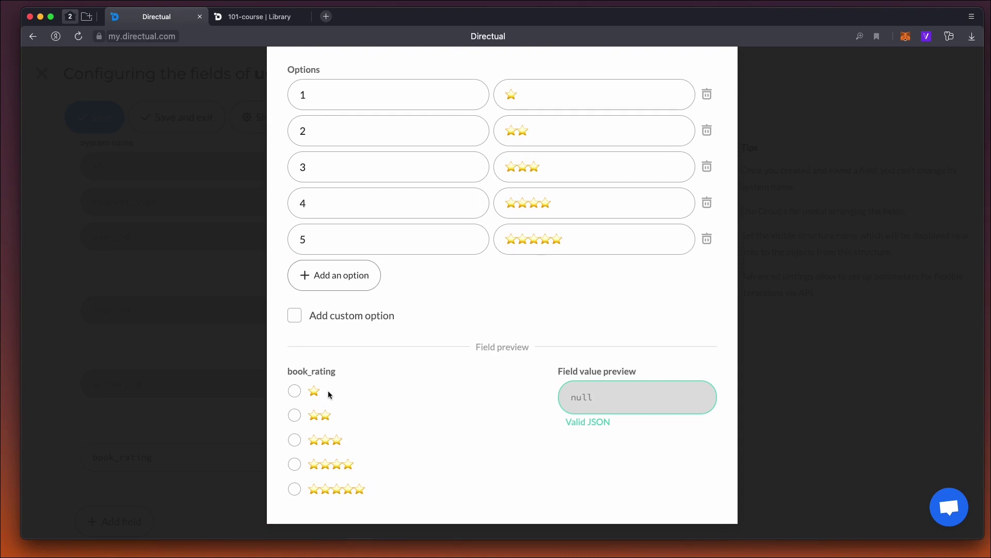
{"action": "scroll", "coordinate": [572, 277], "scroll_direction": "up", "scroll_amount": 3}
{"action": "left_click", "coordinate": [702, 81]}
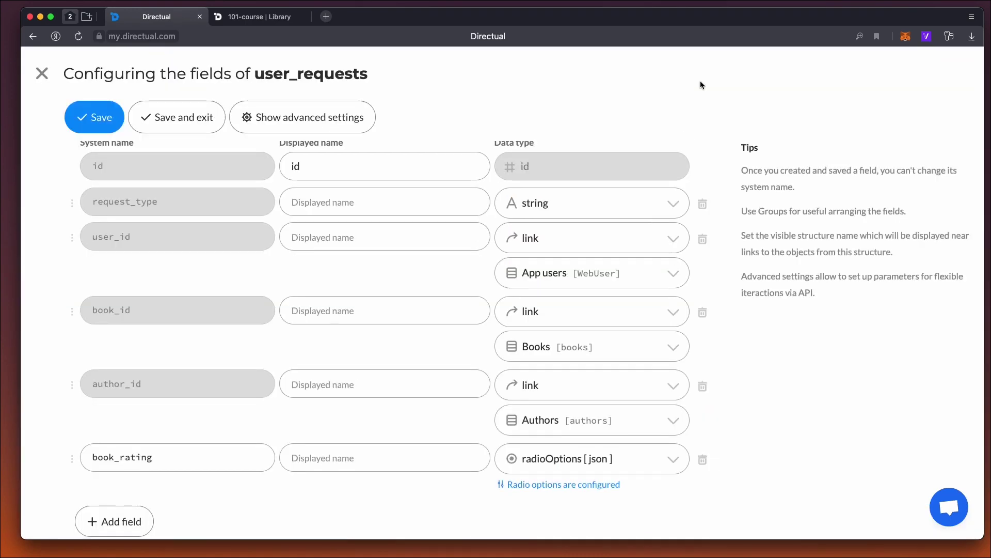
{"action": "left_click", "coordinate": [165, 127]}
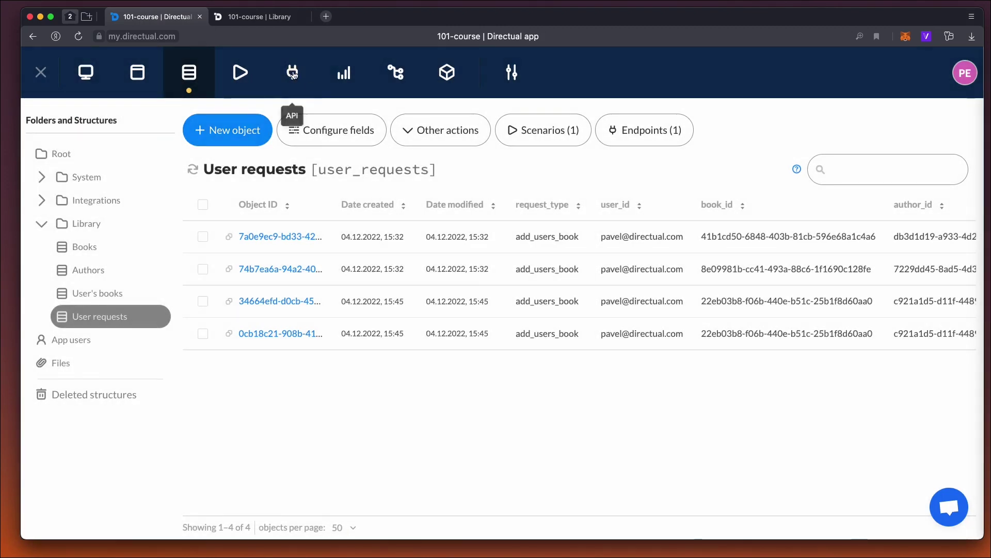
Add book_rating to the fields for writing of the userRequests API-endpoint and save the endpoint
{"action": "left_click", "coordinate": [293, 73]}
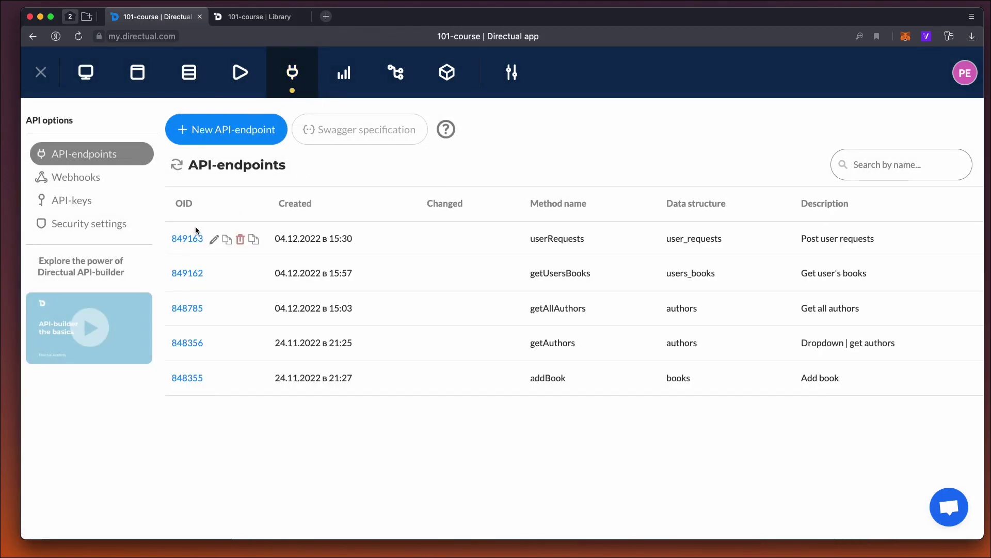
{"action": "left_click", "coordinate": [187, 239]}
{"action": "scroll", "coordinate": [214, 233], "scroll_direction": "down", "scroll_amount": 8}
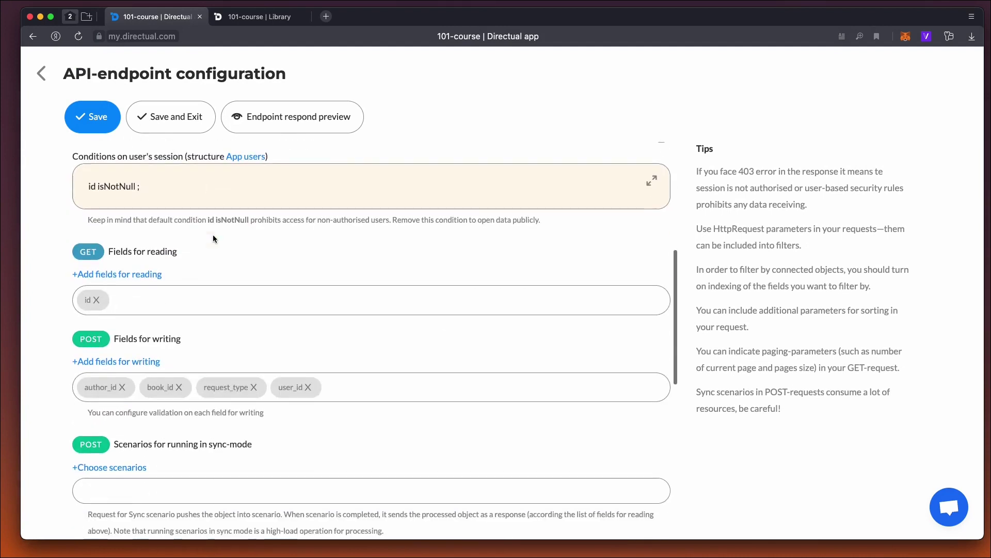
{"action": "left_click", "coordinate": [132, 266]}
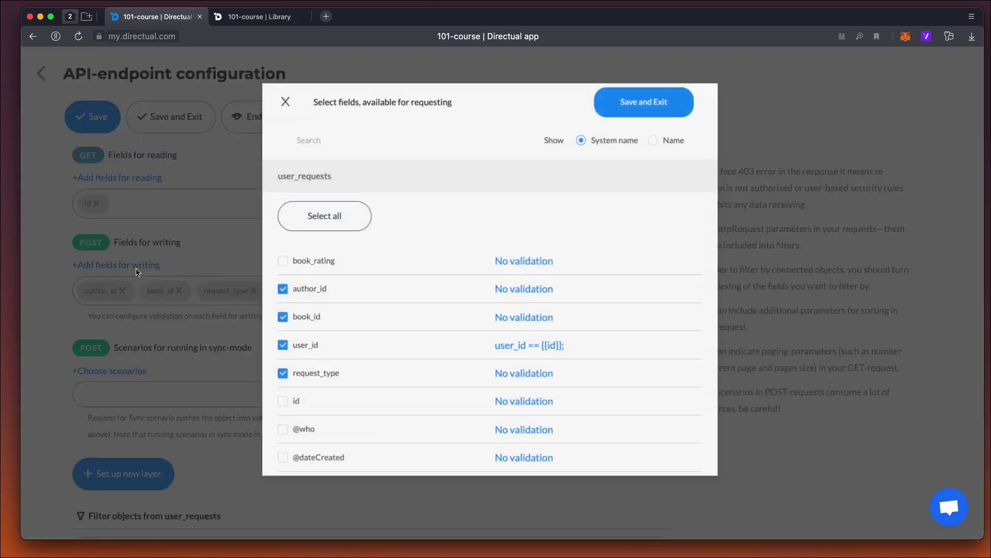
{"action": "left_click", "coordinate": [660, 96]}
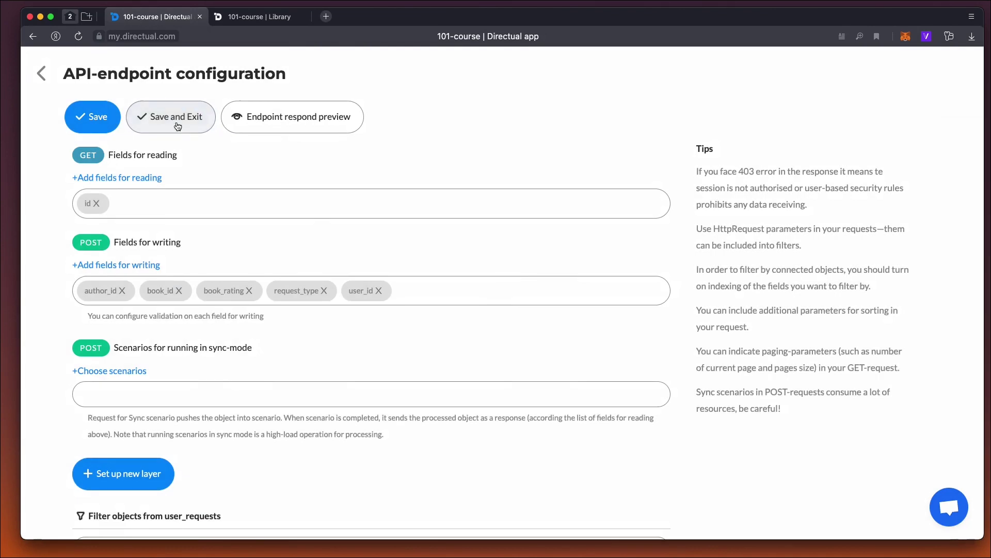
{"action": "left_click", "coordinate": [178, 126]}
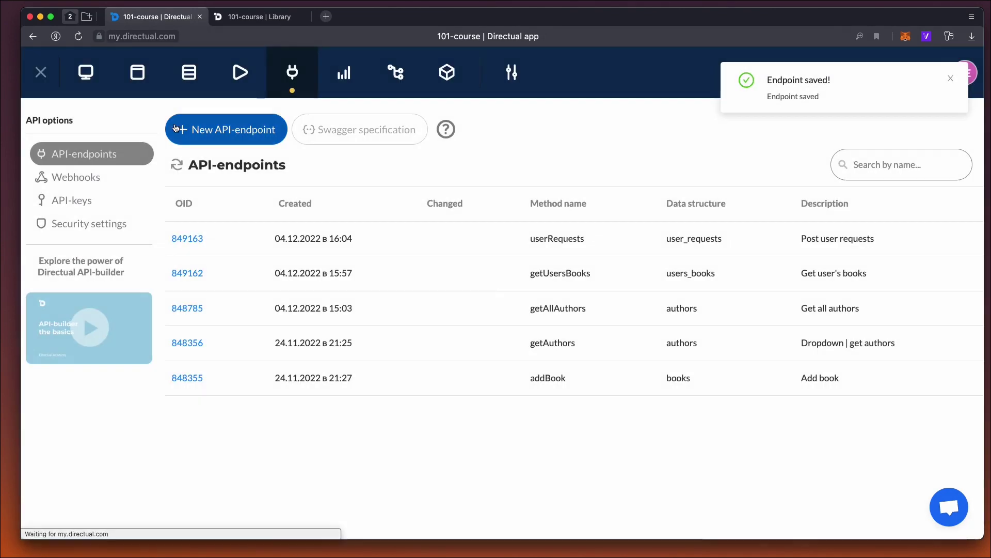
Add an action named "Rate the book" to the cards view on the Library page's My books tab
{"action": "left_click", "coordinate": [146, 80]}
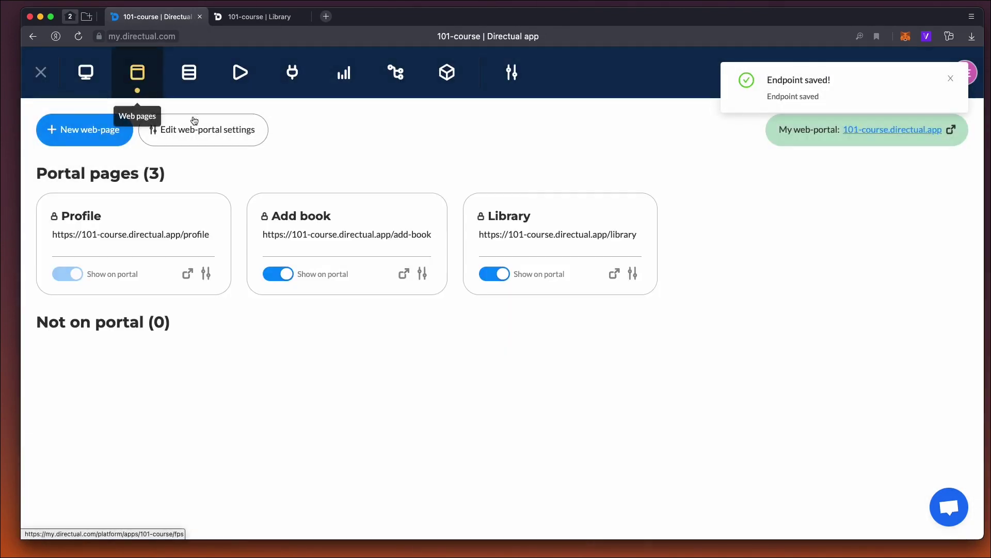
{"action": "left_click", "coordinate": [559, 238]}
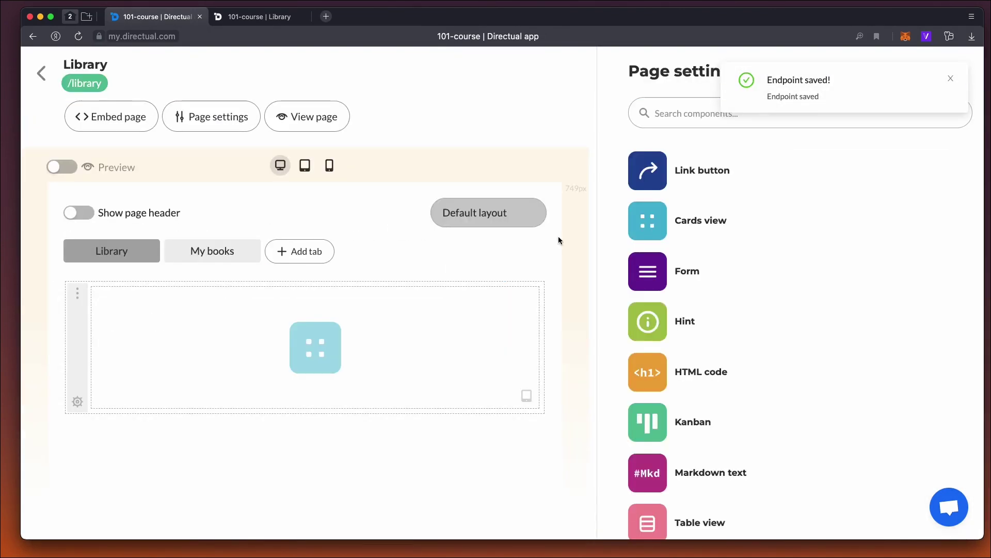
{"action": "left_click", "coordinate": [231, 250]}
{"action": "left_click", "coordinate": [310, 313]}
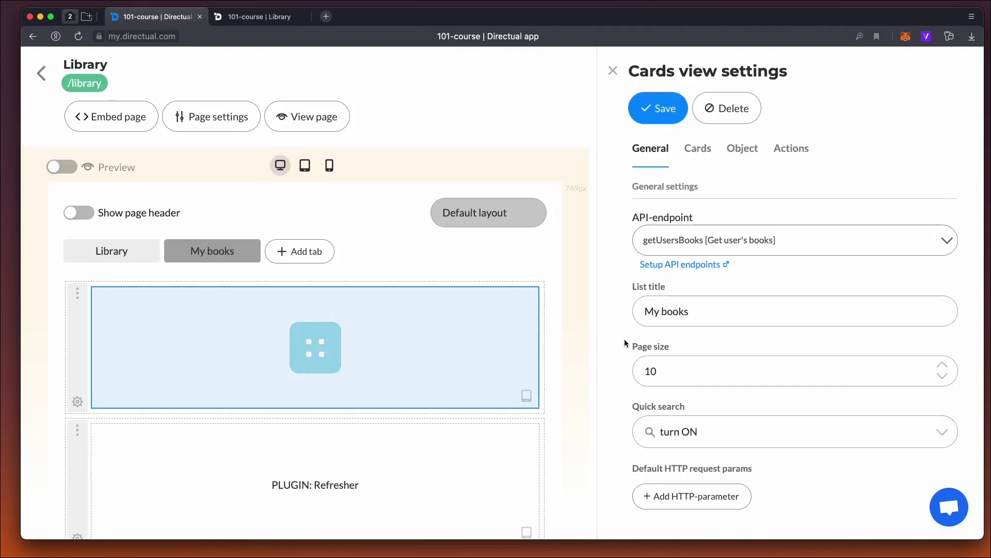
{"action": "left_click", "coordinate": [791, 151]}
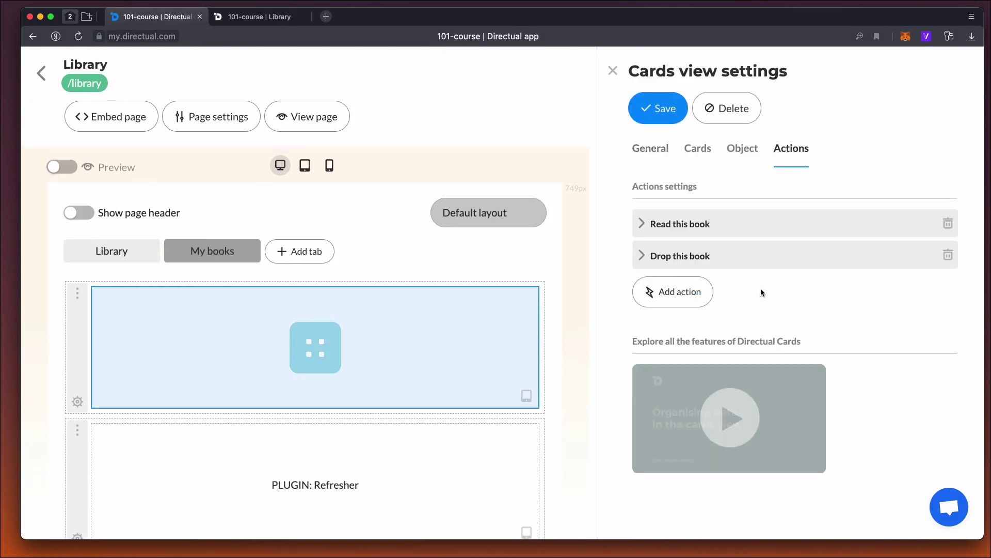
{"action": "left_click", "coordinate": [663, 297]}
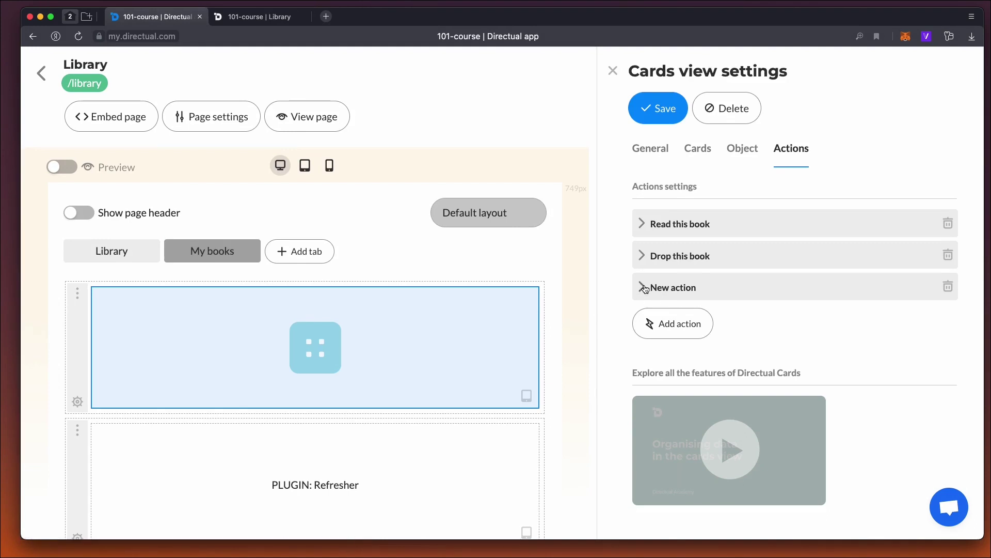
{"action": "left_click", "coordinate": [641, 288]}
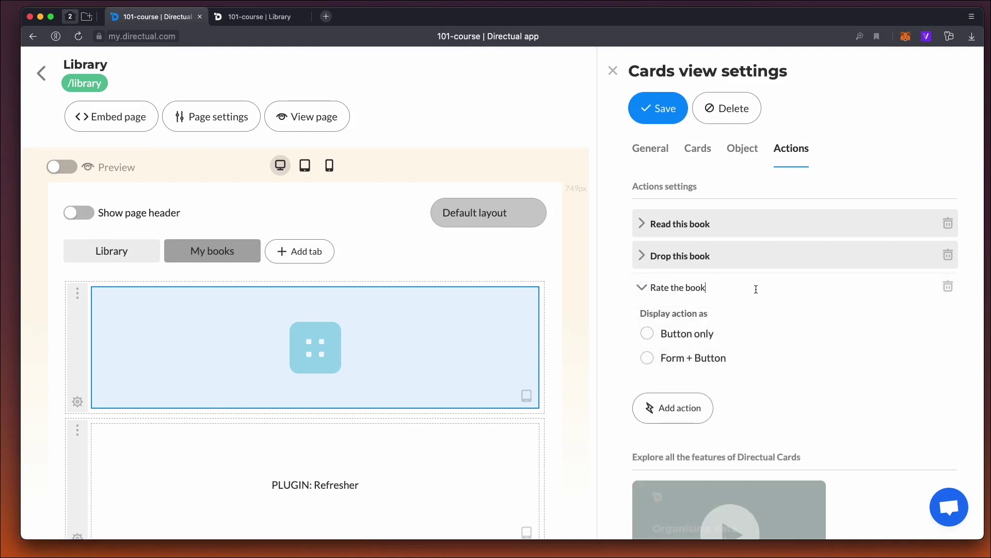
Display the "Rate the book" action as Form + Button with an accent button and the result message "Rated!"
{"action": "left_click", "coordinate": [704, 358]}
{"action": "scroll", "coordinate": [693, 358], "scroll_direction": "down", "scroll_amount": 3}
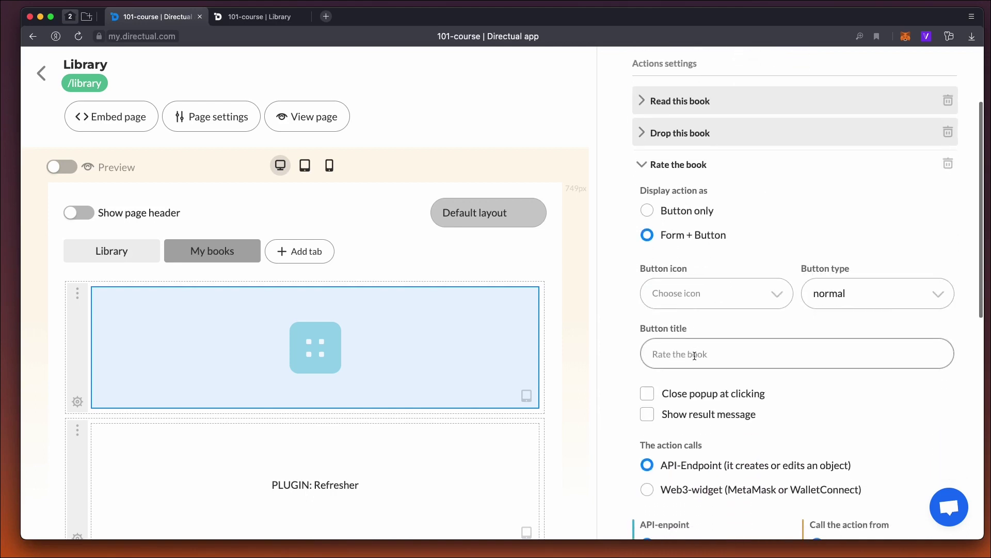
{"action": "left_click", "coordinate": [854, 294]}
{"action": "left_click", "coordinate": [826, 347]}
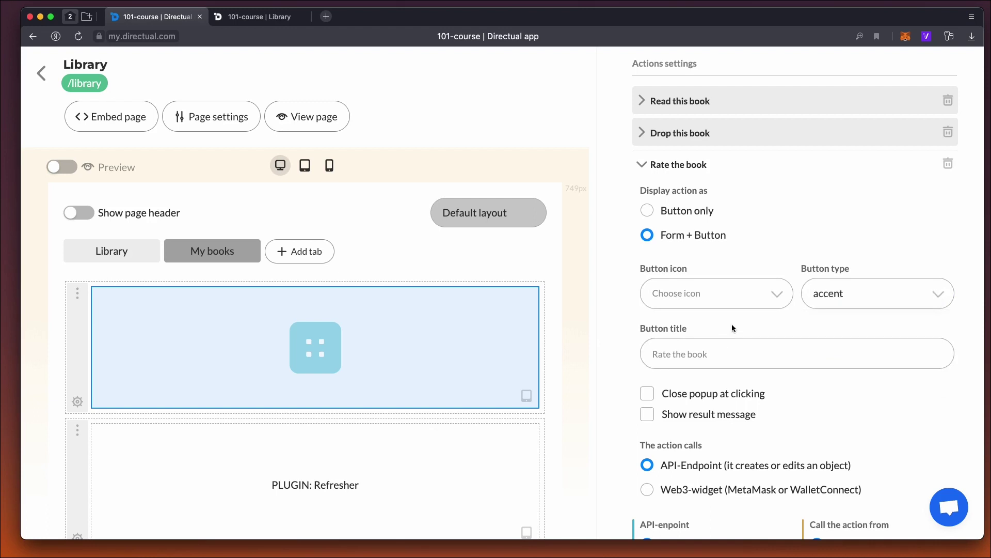
{"action": "left_click", "coordinate": [680, 421]}
{"action": "scroll", "coordinate": [692, 392], "scroll_direction": "down", "scroll_amount": 2}
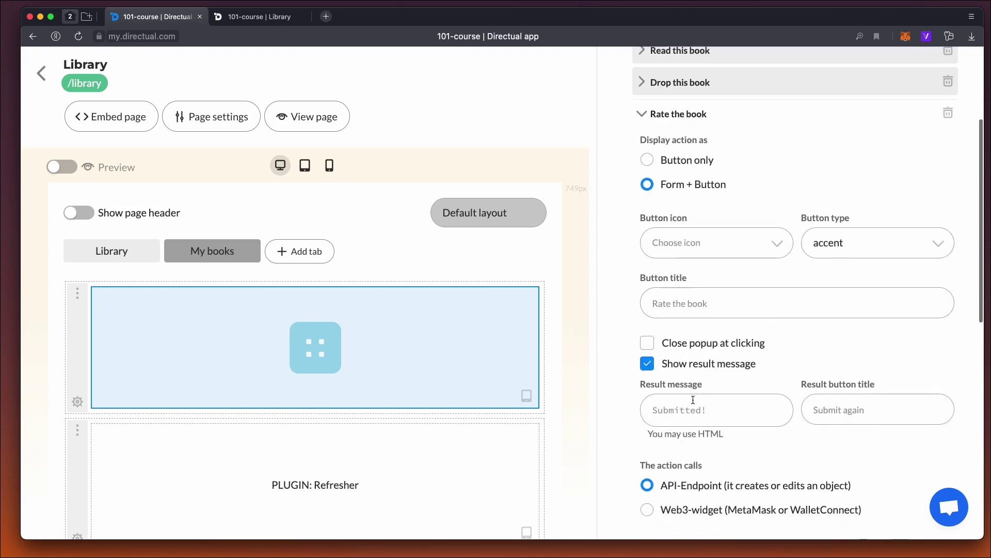
{"action": "left_click", "coordinate": [690, 370]}
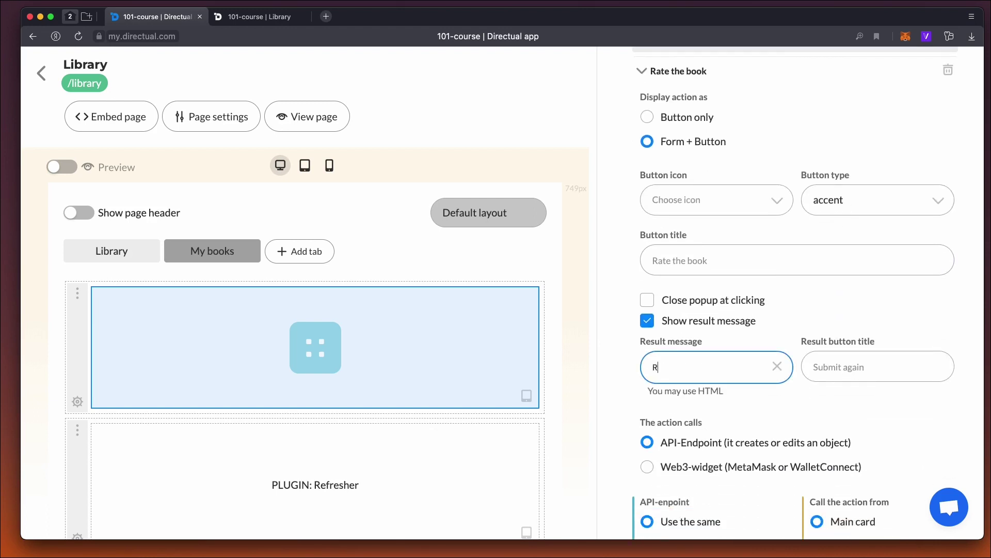
{"action": "type", "text": "Rated!"}
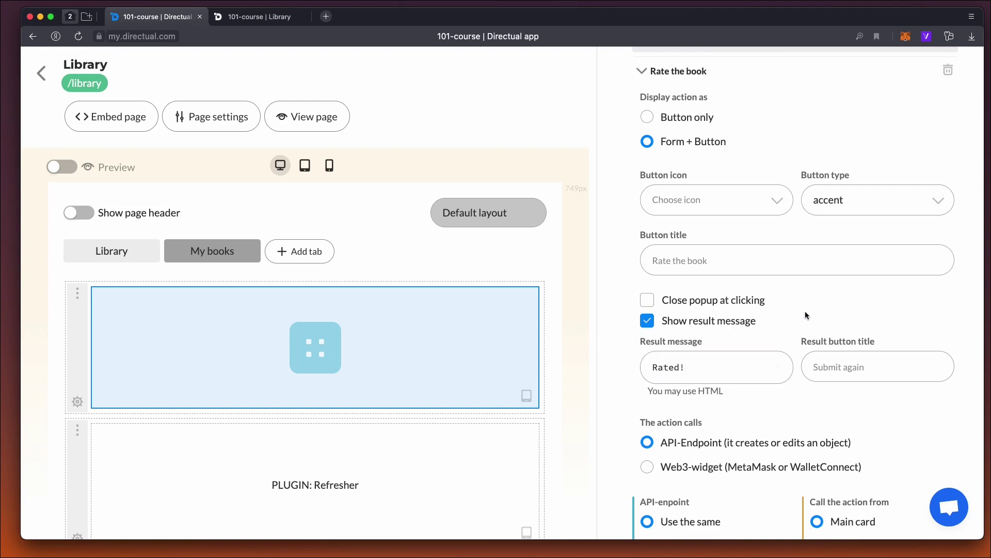
Make the "Rate the book" action call another API-endpoint, userRequests [Post user requests]
{"action": "scroll", "coordinate": [692, 310], "scroll_direction": "down", "scroll_amount": 5}
{"action": "left_click", "coordinate": [677, 260]}
{"action": "left_click", "coordinate": [713, 315]}
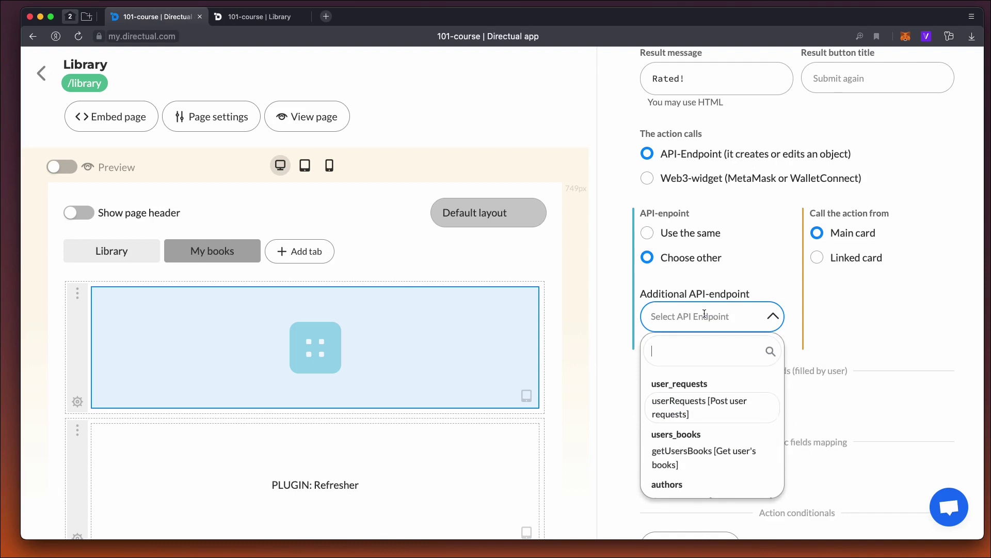
{"action": "left_click", "coordinate": [716, 408]}
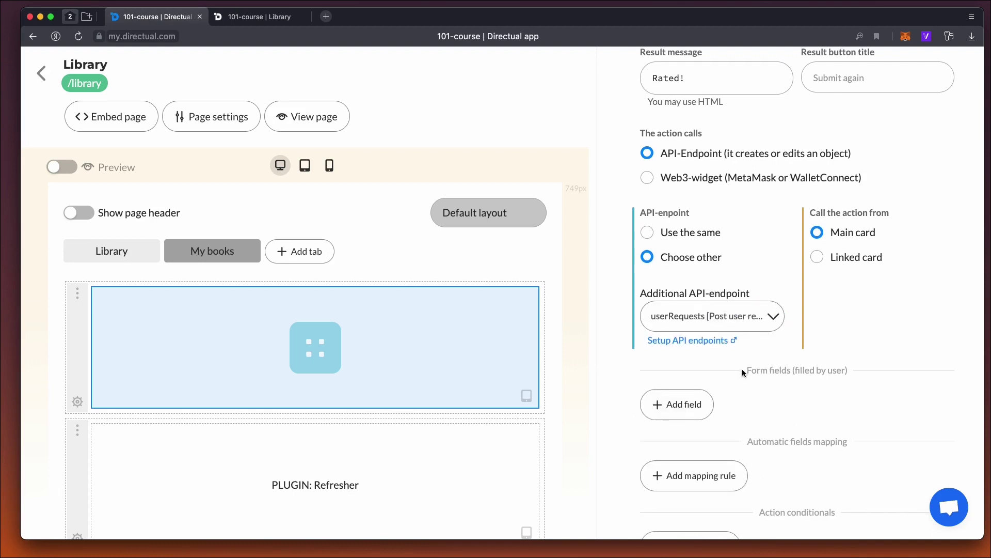
Add book_rating as a user-filled form field of the "Rate the book" action
{"action": "scroll", "coordinate": [751, 373], "scroll_direction": "down", "scroll_amount": 3}
{"action": "scroll", "coordinate": [752, 373], "scroll_direction": "down", "scroll_amount": 1}
{"action": "left_click", "coordinate": [704, 243]}
{"action": "left_click", "coordinate": [682, 237]}
{"action": "scroll", "coordinate": [679, 318], "scroll_direction": "down", "scroll_amount": 2}
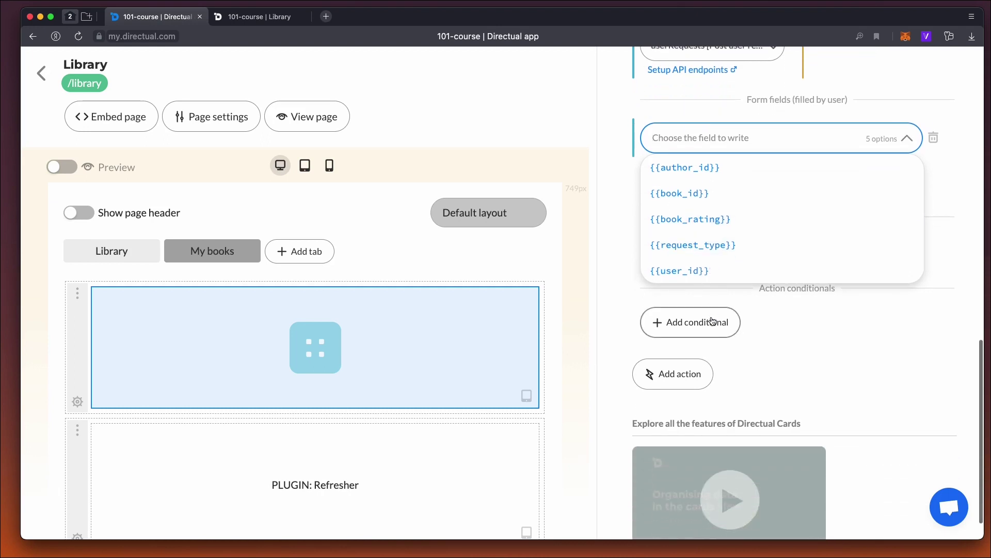
{"action": "left_click", "coordinate": [715, 221]}
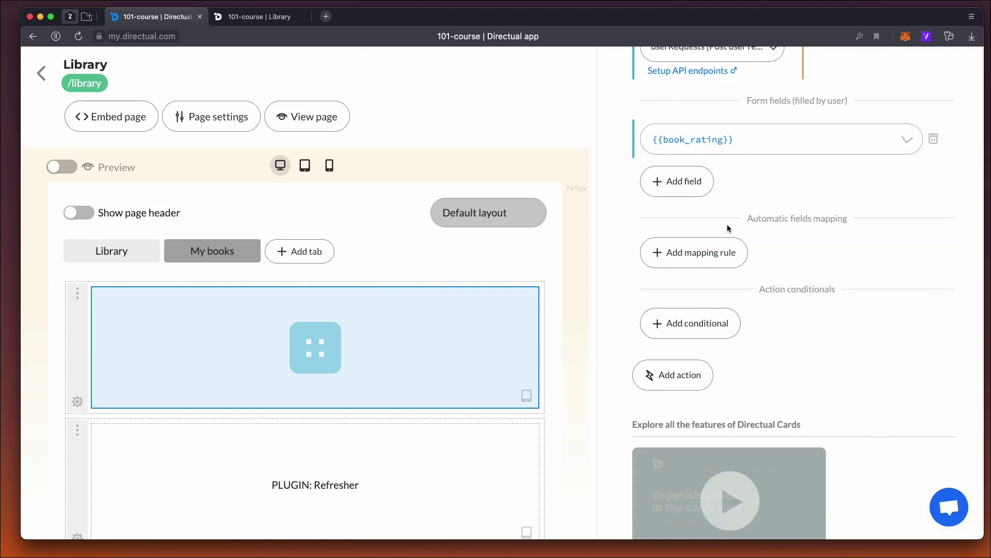
Add an automatic mapping rule to the action that fills book_id from the Object card
{"action": "left_click", "coordinate": [698, 253]}
{"action": "left_click", "coordinate": [700, 269]}
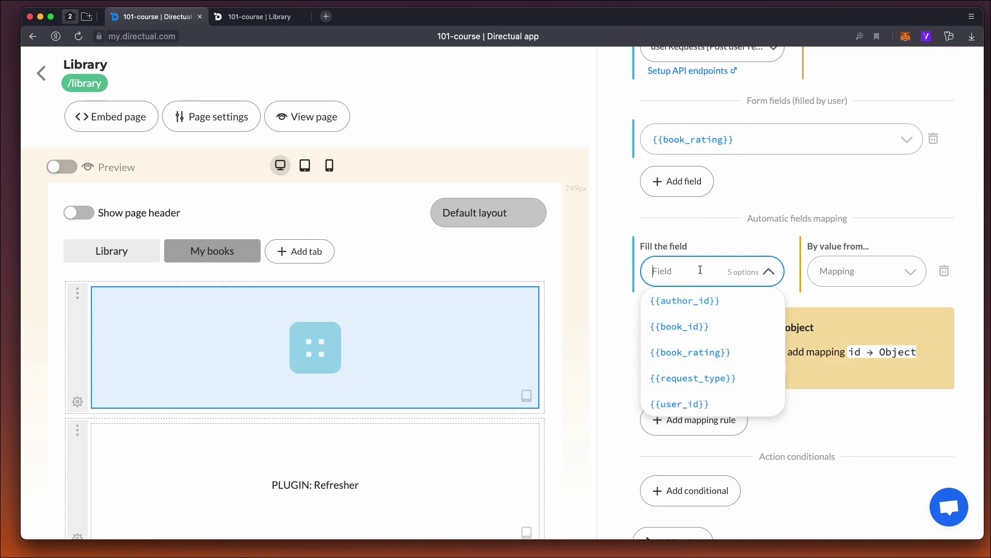
{"action": "left_click", "coordinate": [692, 326]}
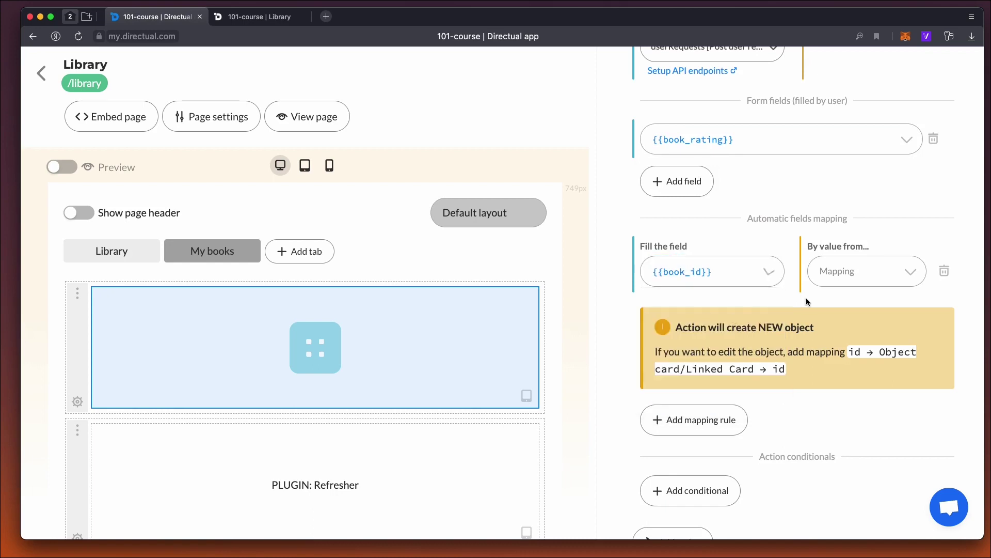
{"action": "left_click", "coordinate": [868, 265]}
{"action": "left_click", "coordinate": [851, 324]}
{"action": "left_click", "coordinate": [852, 306]}
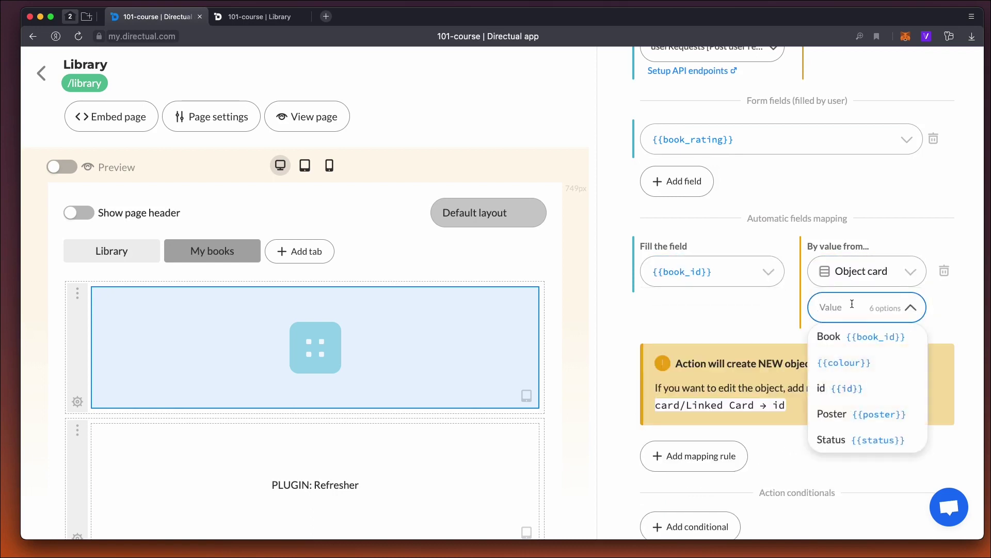
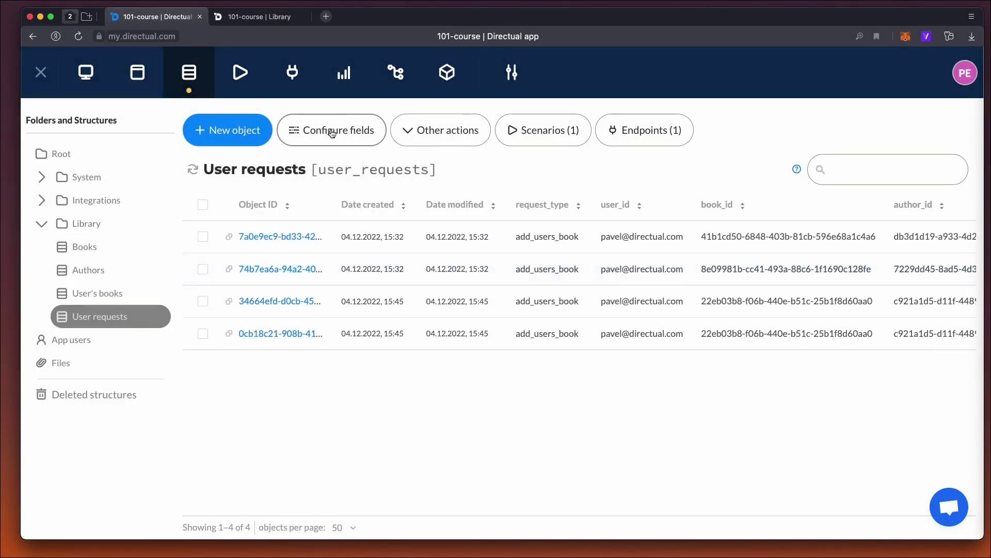
Add a users_book_id field of type link to the User requests structure
{"action": "left_click", "coordinate": [332, 132]}
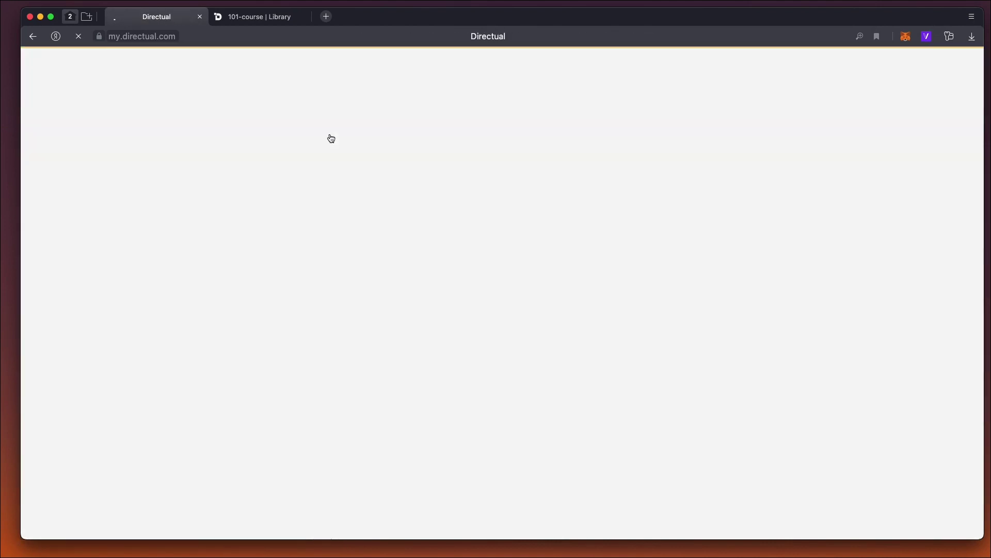
{"action": "scroll", "coordinate": [578, 305], "scroll_direction": "down", "scroll_amount": 5}
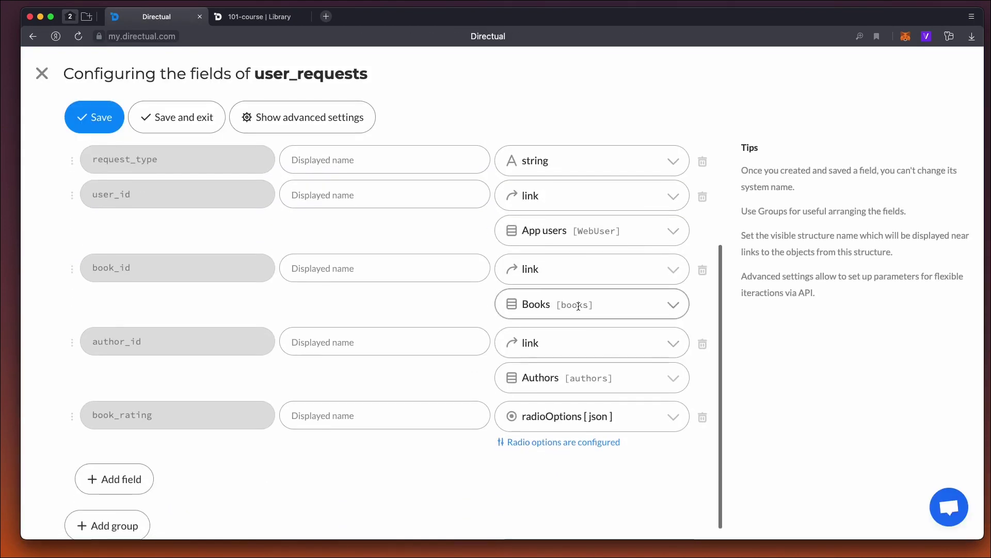
{"action": "left_click", "coordinate": [121, 476]}
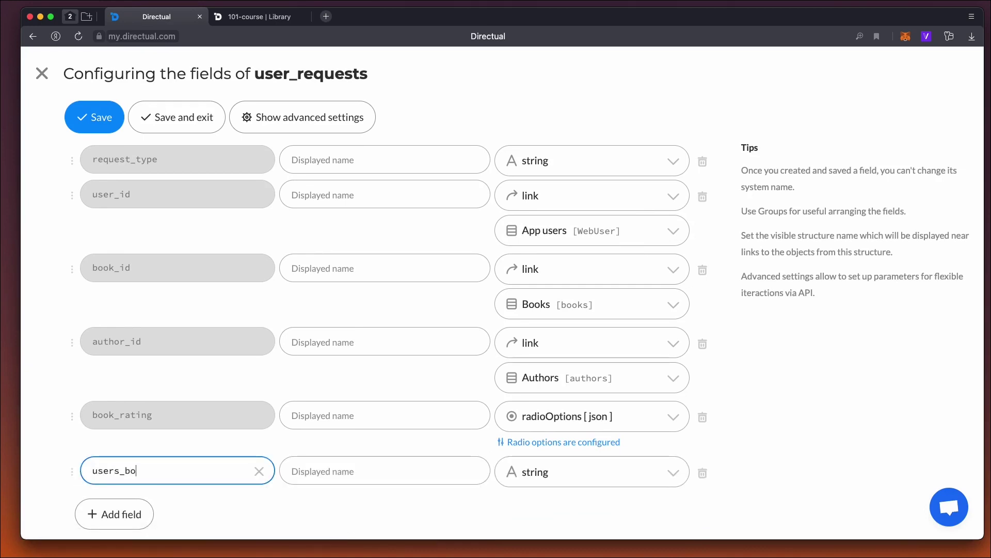
{"action": "left_click", "coordinate": [537, 471]}
{"action": "type", "text": "li"}
{"action": "key", "text": "Down"}
{"action": "key", "text": "Return"}
Point the users_book_id link to the User's books structure and save the field configuration
{"action": "scroll", "coordinate": [543, 453], "scroll_direction": "down", "scroll_amount": 2}
{"action": "left_click", "coordinate": [548, 407]}
{"action": "type", "text": "users_"}
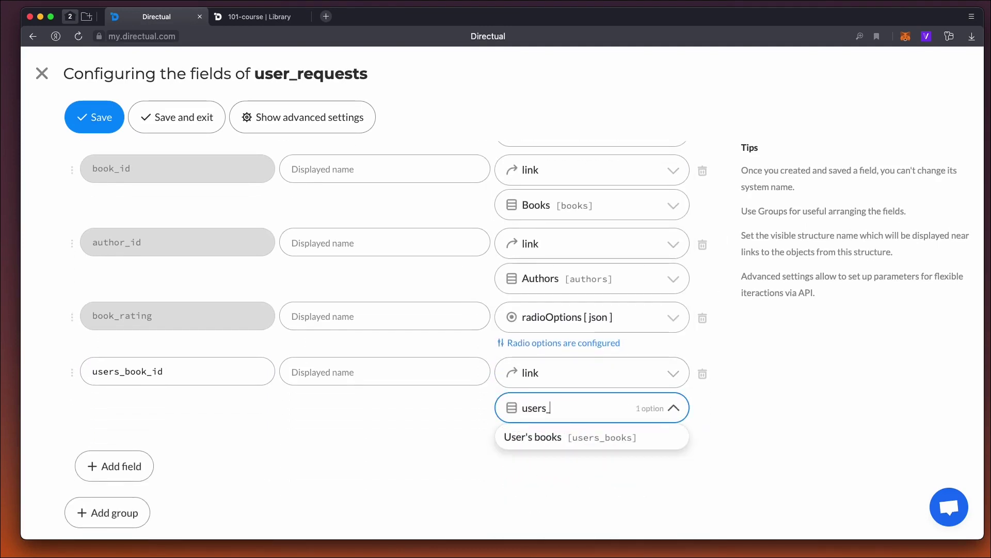
{"action": "key", "text": "Return"}
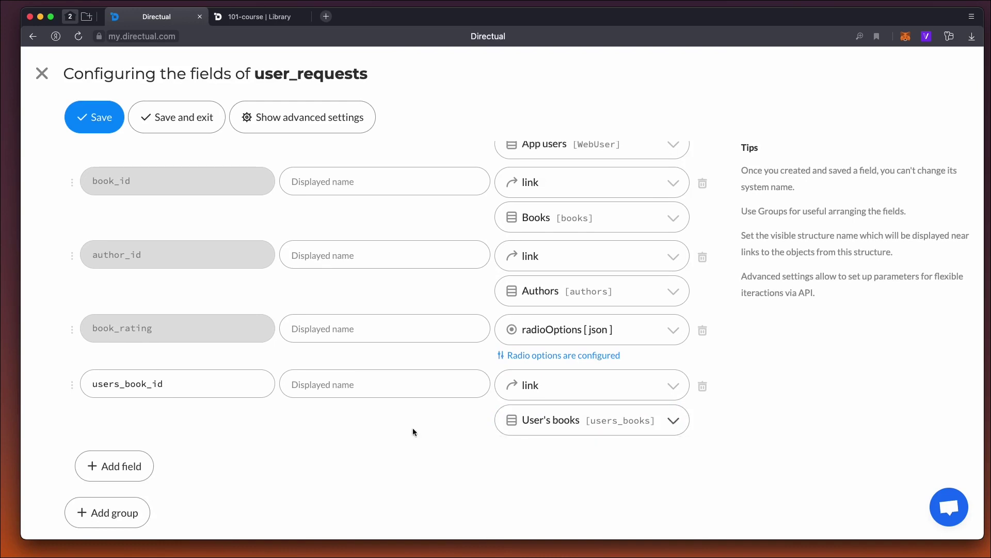
{"action": "left_click", "coordinate": [160, 123]}
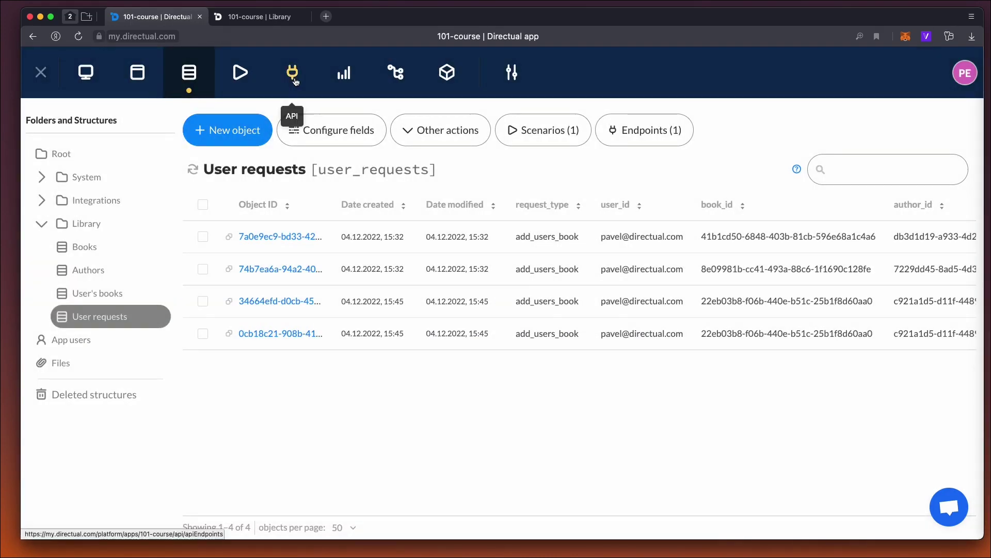
Add users_book_id to the fields for writing of the userRequests API-endpoint and save the endpoint
{"action": "left_click", "coordinate": [294, 79]}
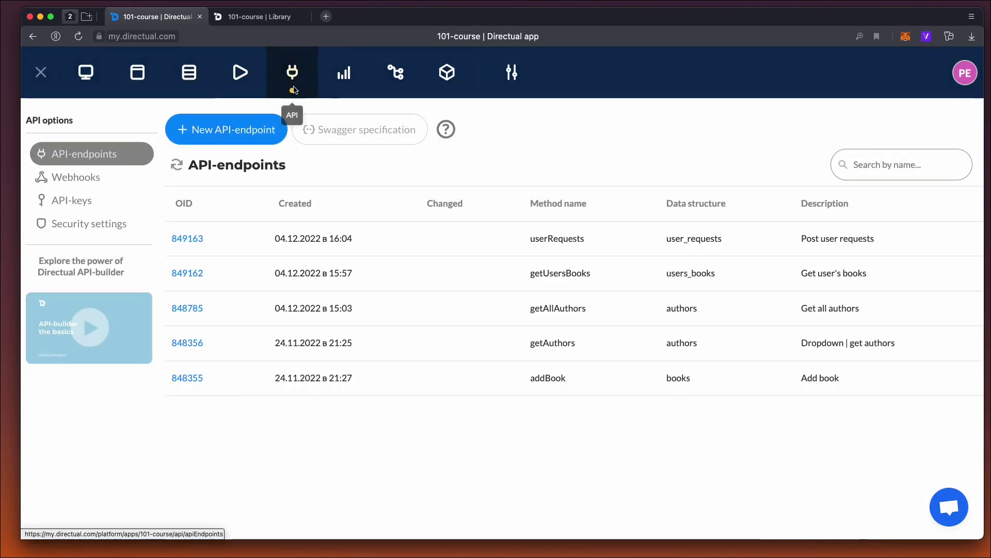
{"action": "left_click", "coordinate": [191, 240]}
{"action": "scroll", "coordinate": [194, 341], "scroll_direction": "down", "scroll_amount": 5}
{"action": "left_click", "coordinate": [126, 437]}
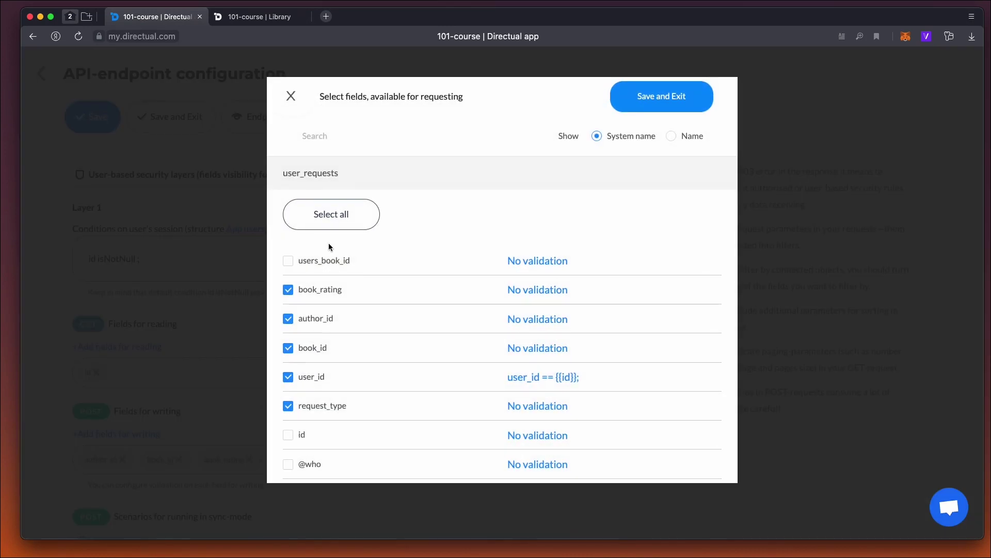
{"action": "left_click", "coordinate": [688, 98]}
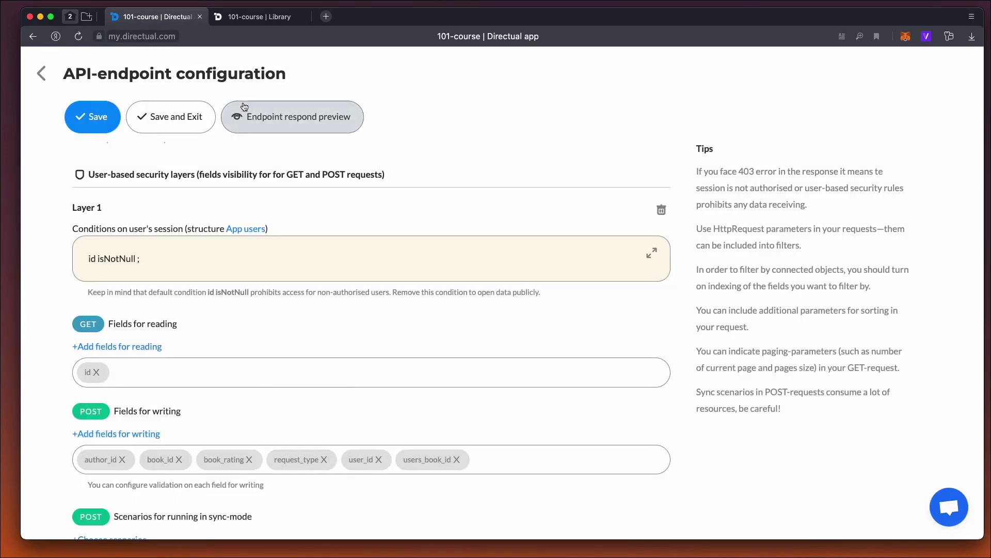
{"action": "left_click", "coordinate": [178, 116]}
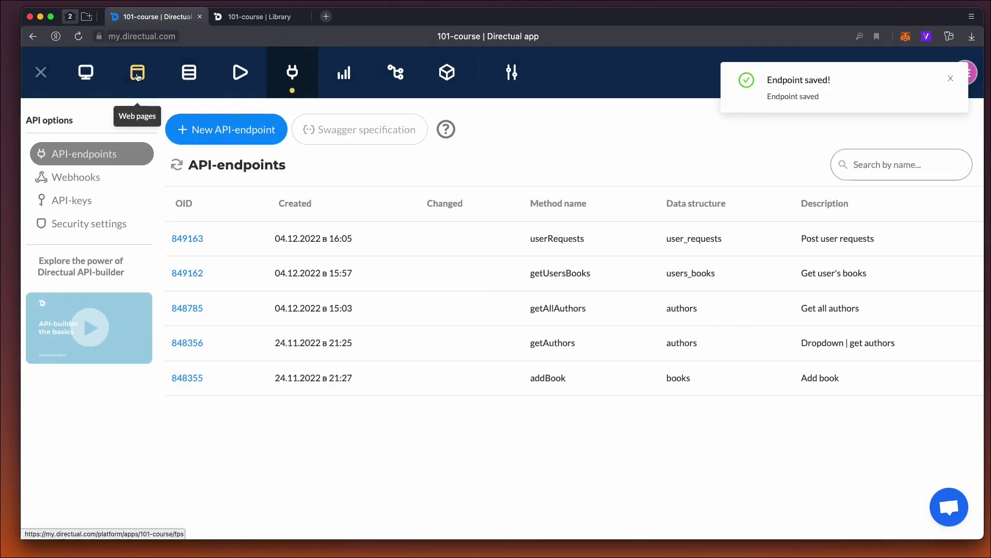
Reopen the "Rate the book" action settings of the cards view on the Library page's My books tab
{"action": "left_click", "coordinate": [138, 82]}
{"action": "left_click", "coordinate": [532, 224]}
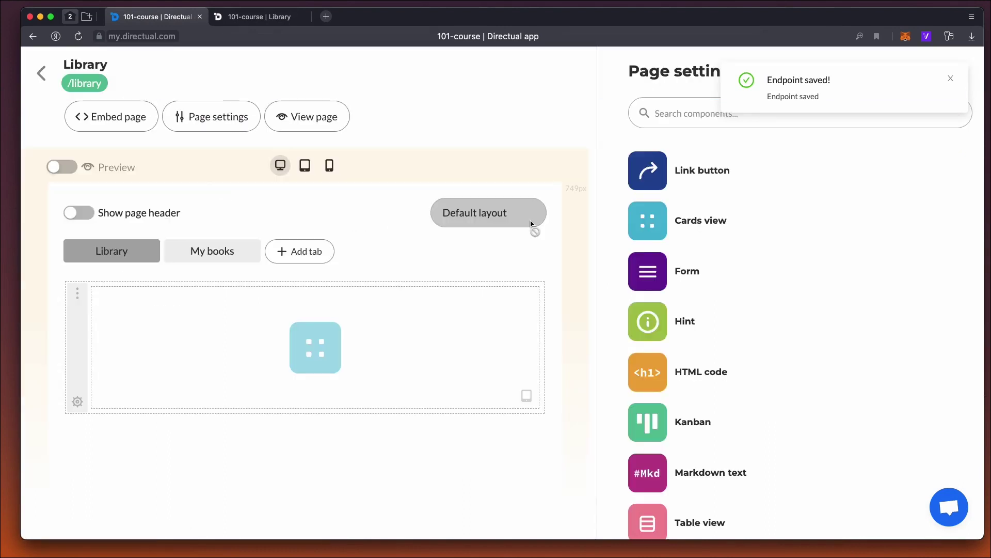
{"action": "left_click", "coordinate": [180, 253]}
{"action": "left_click", "coordinate": [372, 348]}
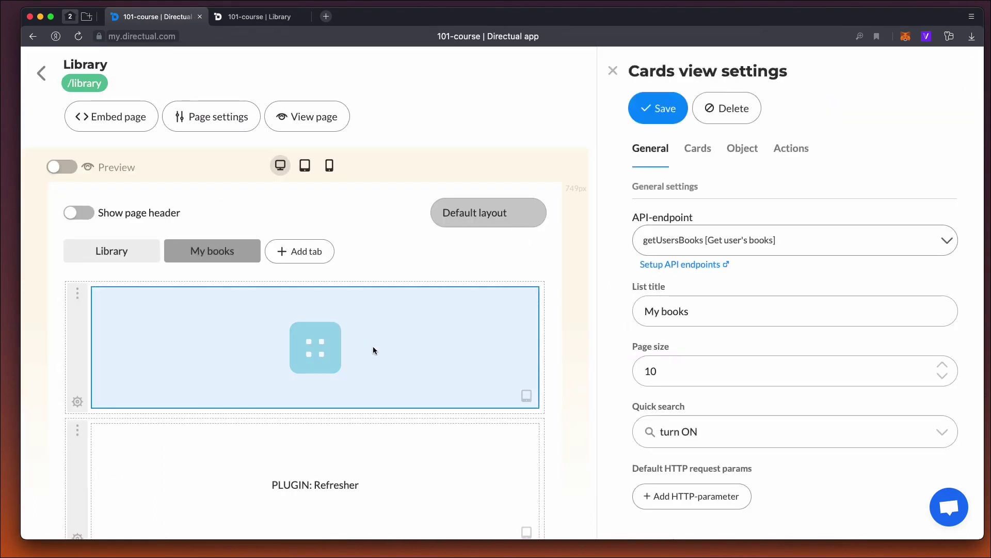
{"action": "left_click", "coordinate": [789, 153]}
{"action": "left_click", "coordinate": [648, 285]}
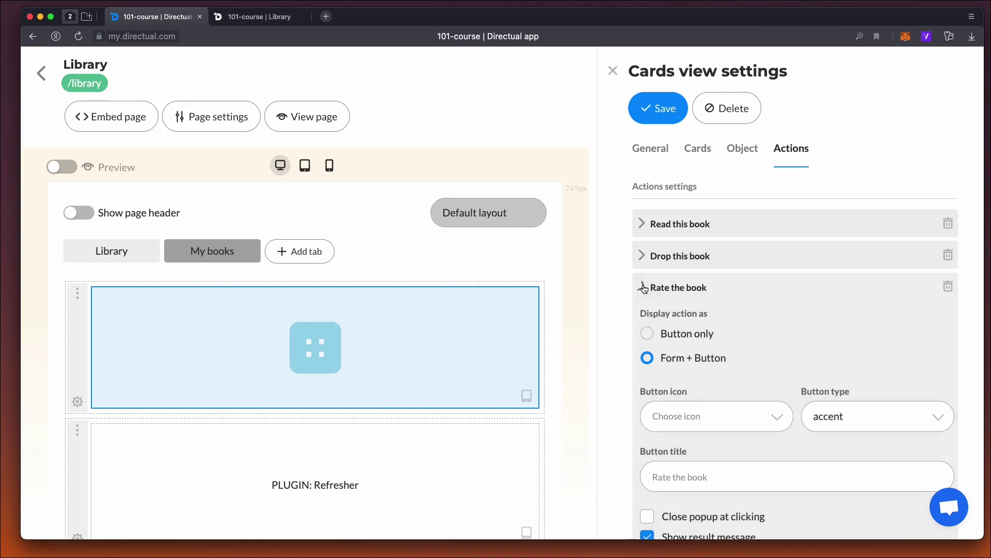
{"action": "scroll", "coordinate": [744, 303], "scroll_direction": "down", "scroll_amount": 12}
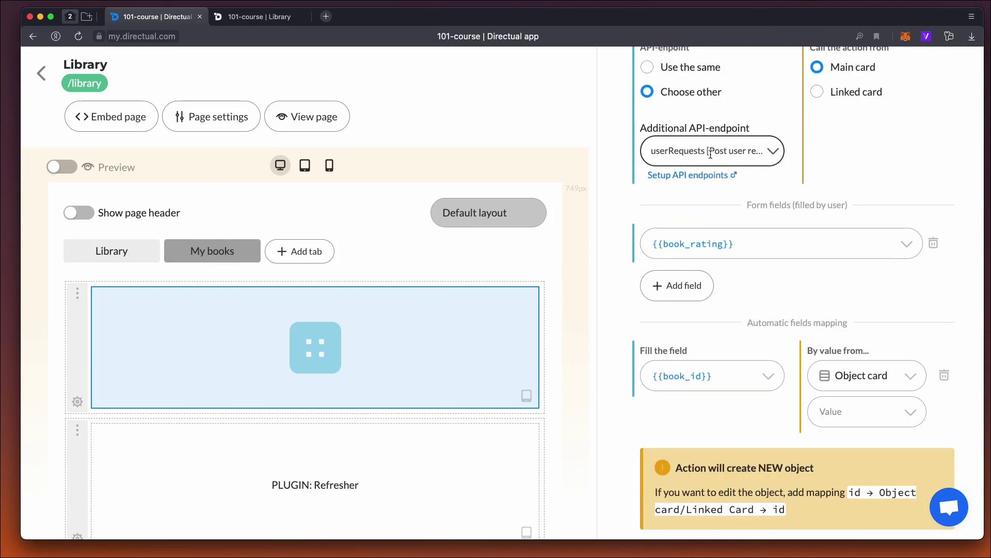
Switch the action's additional API-endpoint to getUsersBooks and back to userRequests to reload its available fields
{"action": "left_click", "coordinate": [723, 151]}
{"action": "left_click", "coordinate": [684, 283]}
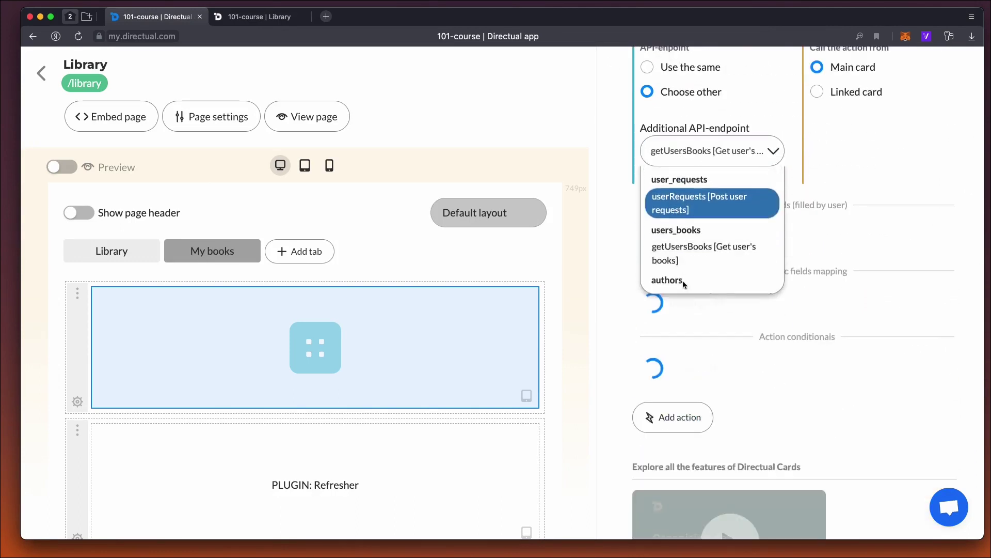
{"action": "left_click", "coordinate": [718, 151]}
{"action": "left_click", "coordinate": [690, 233]}
{"action": "scroll", "coordinate": [721, 292], "scroll_direction": "down", "scroll_amount": 2}
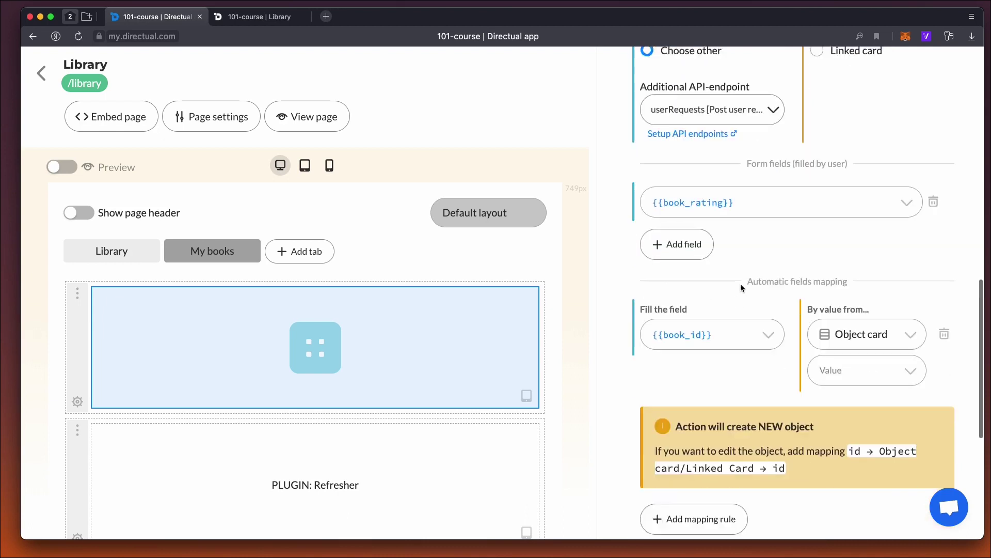
Change the mapping rule to fill users_book_id with the Object card's id, and save the cards view settings
{"action": "left_click", "coordinate": [723, 289]}
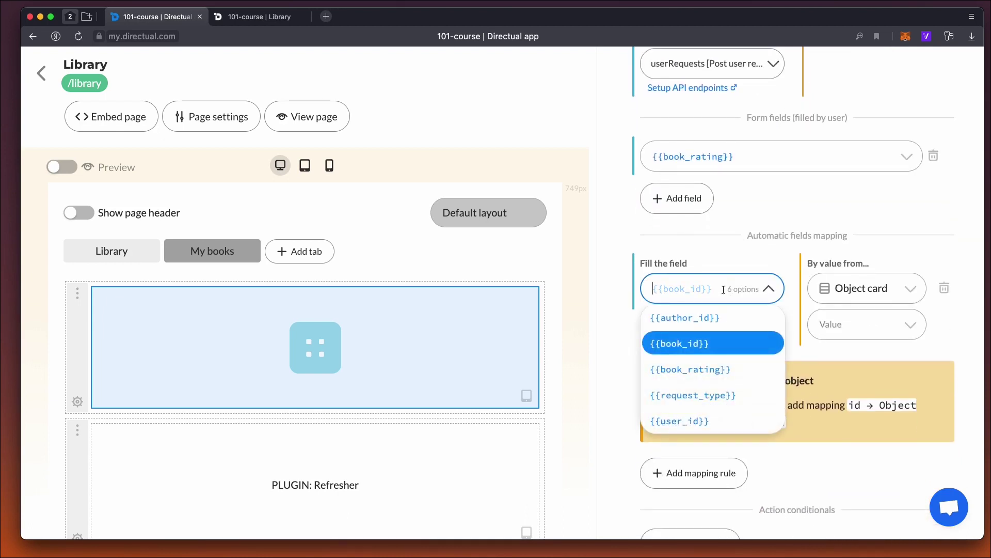
{"action": "type", "text": "users"}
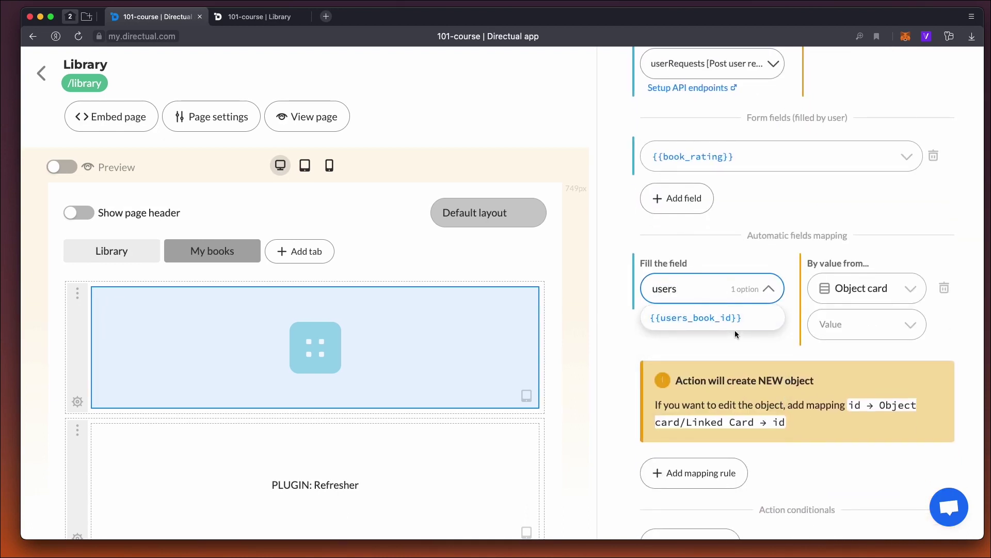
{"action": "left_click", "coordinate": [737, 319]}
{"action": "left_click", "coordinate": [885, 324]}
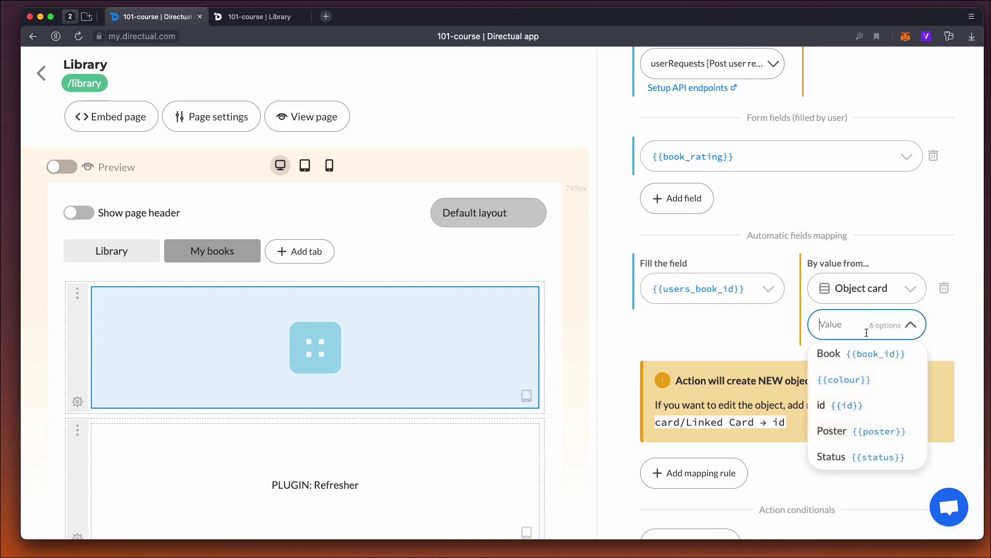
{"action": "left_click", "coordinate": [851, 402]}
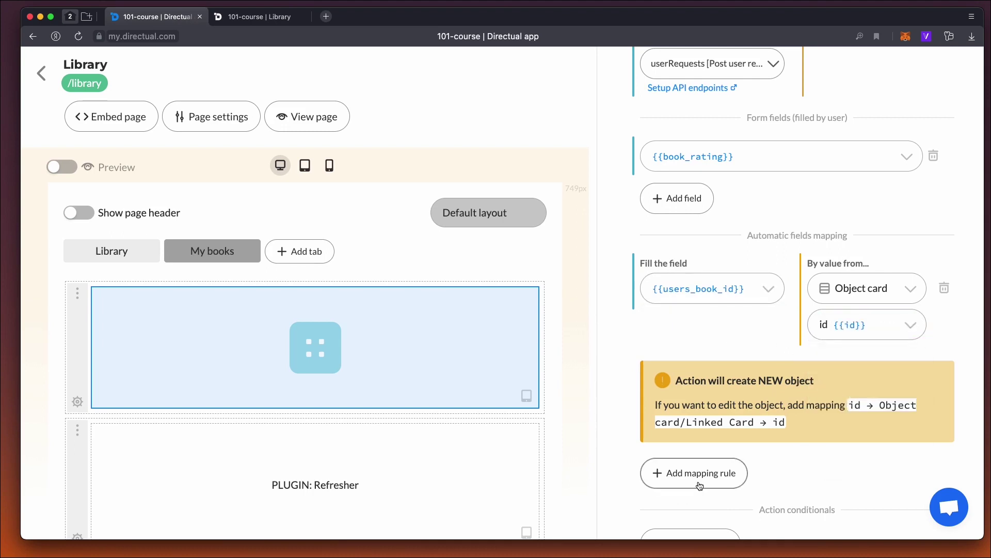
{"action": "scroll", "coordinate": [741, 334], "scroll_direction": "up", "scroll_amount": 10}
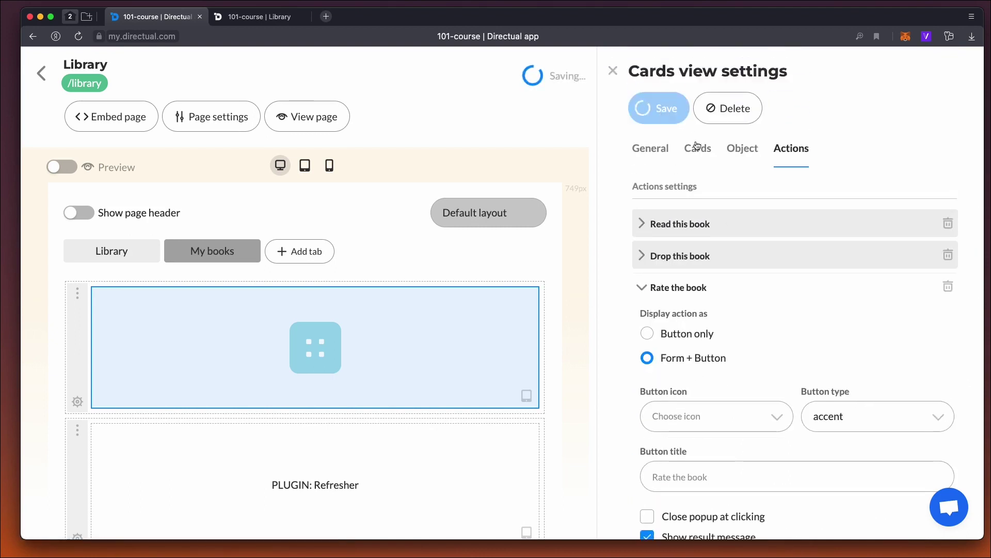
Hide the colour field from the object card in the cards view's object settings
{"action": "left_click", "coordinate": [743, 148]}
{"action": "scroll", "coordinate": [714, 275], "scroll_direction": "down", "scroll_amount": 1}
{"action": "scroll", "coordinate": [713, 275], "scroll_direction": "down", "scroll_amount": 4}
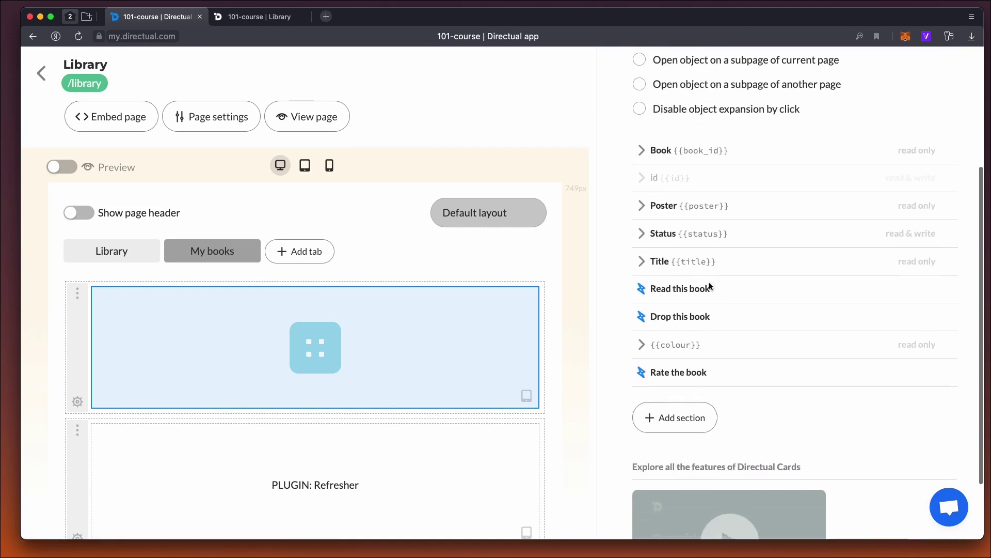
{"action": "left_click", "coordinate": [707, 322]}
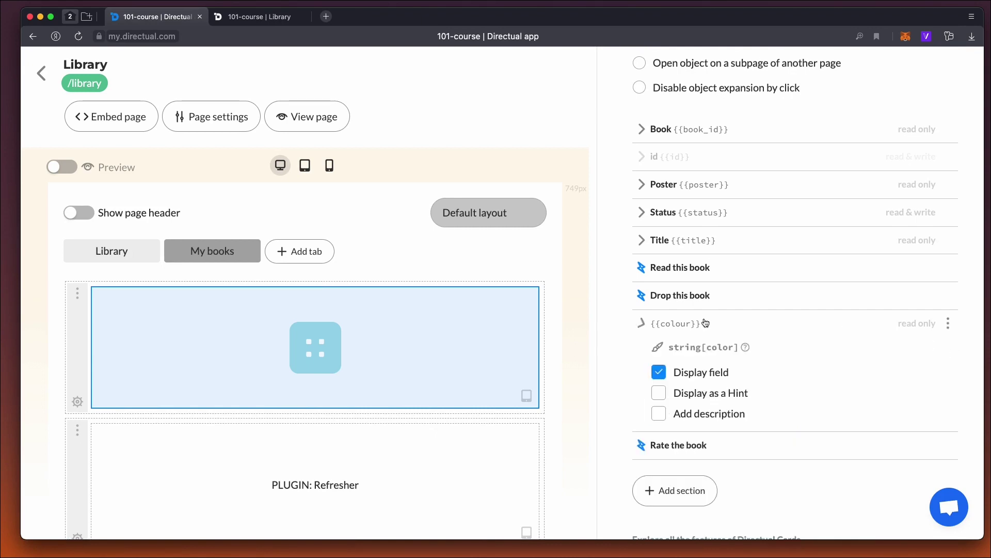
{"action": "left_click", "coordinate": [692, 374]}
{"action": "left_click", "coordinate": [676, 323]}
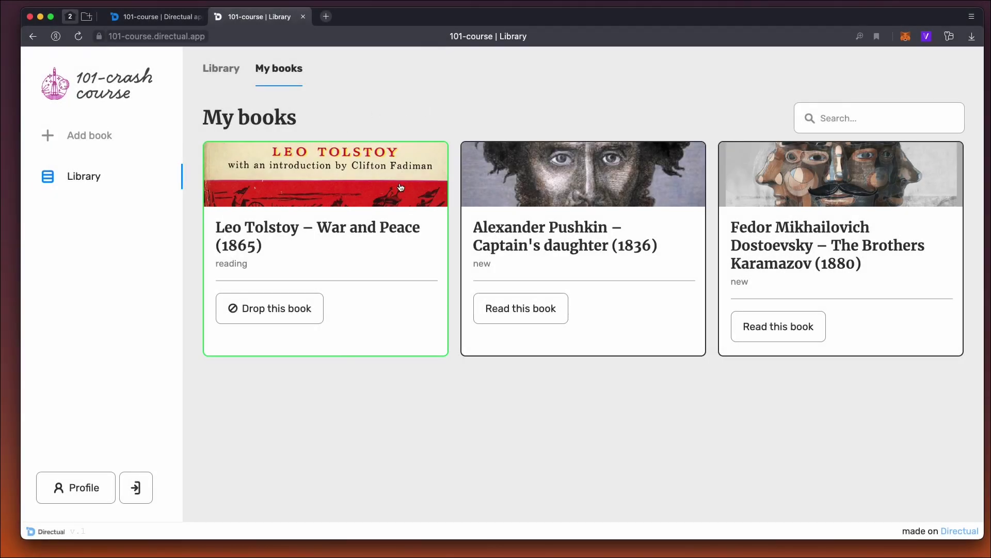
Open the War and Peace card in the published portal's My books tab and examine its rating form
{"action": "left_click", "coordinate": [401, 187]}
{"action": "scroll", "coordinate": [350, 184], "scroll_direction": "down", "scroll_amount": 5}
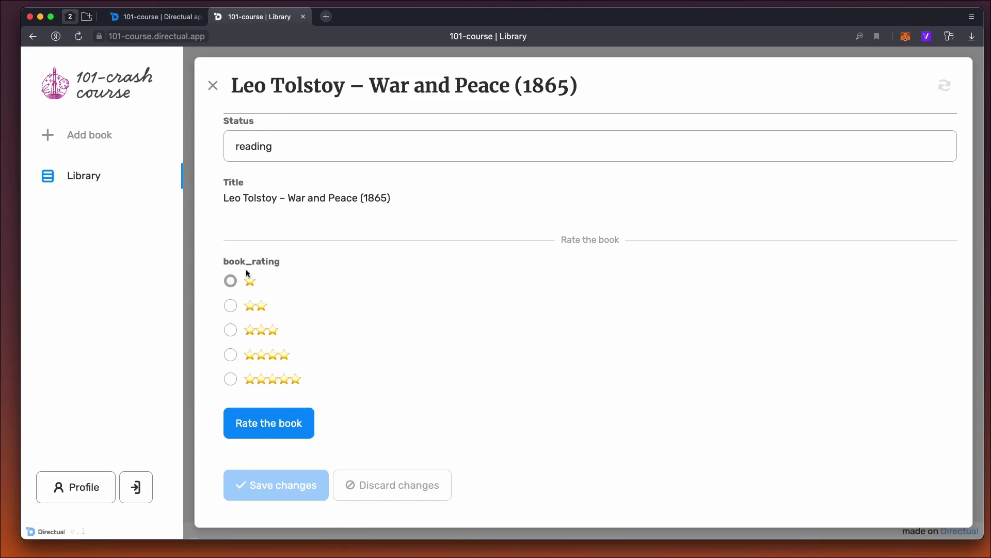
{"action": "scroll", "coordinate": [321, 298], "scroll_direction": "up", "scroll_amount": 5}
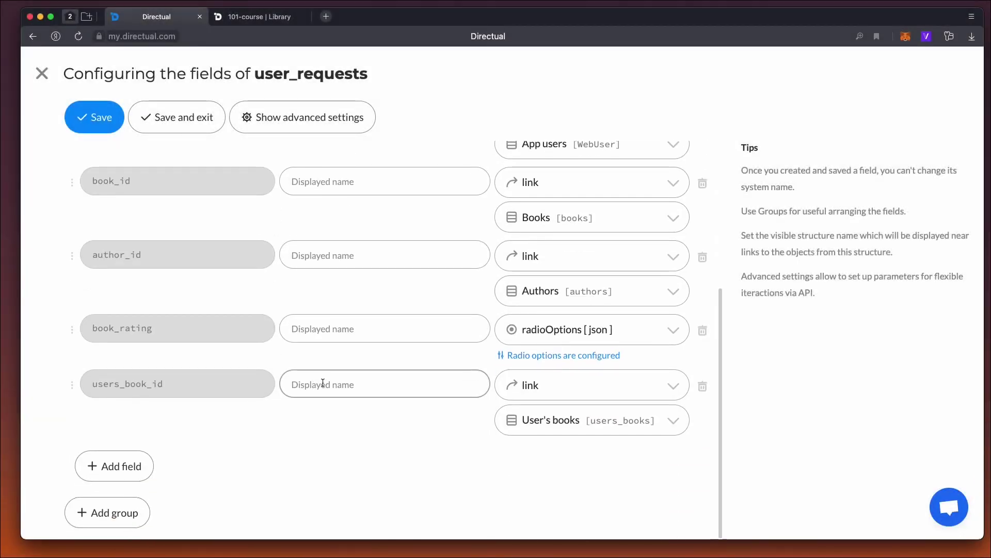
Give book_rating the displayed name "Rate this book!" in user_requests, and choose it as the rating action's form field
{"action": "left_click", "coordinate": [320, 377]}
{"action": "left_click", "coordinate": [324, 322]}
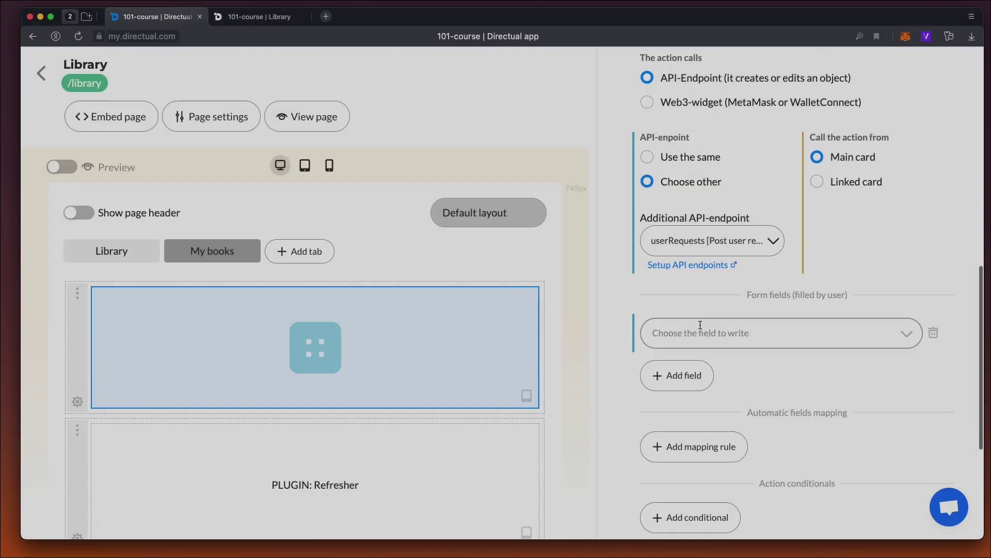
{"action": "left_click", "coordinate": [693, 333]}
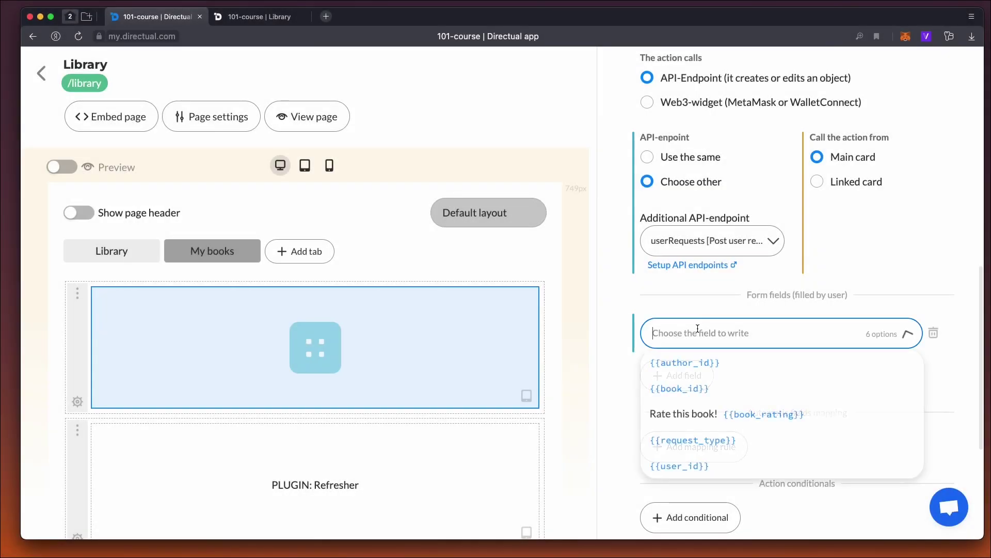
{"action": "left_click", "coordinate": [694, 419]}
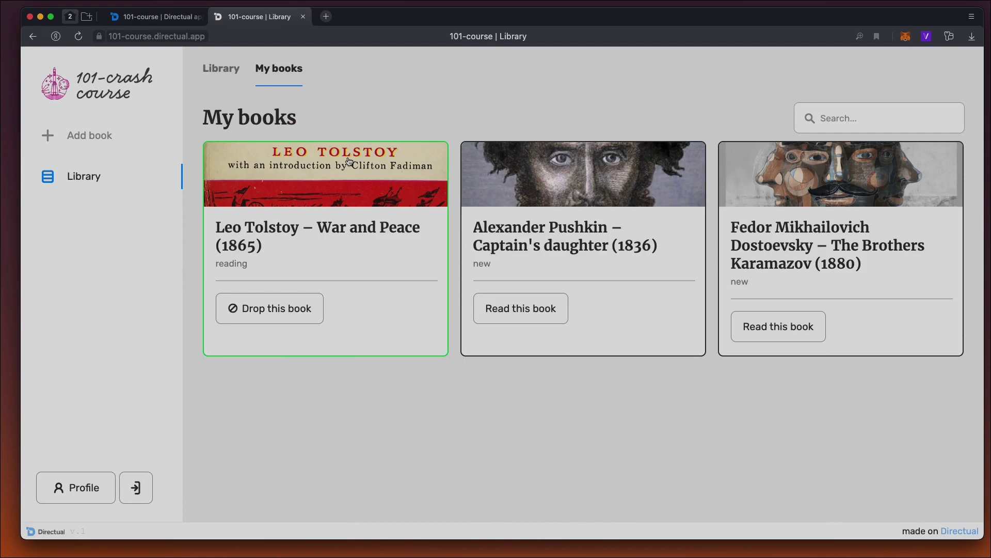
Check the rating form in the portal on the War and Peace and Captain's daughter cards, closing each one
{"action": "left_click", "coordinate": [309, 198]}
{"action": "scroll", "coordinate": [310, 199], "scroll_direction": "down", "scroll_amount": 5}
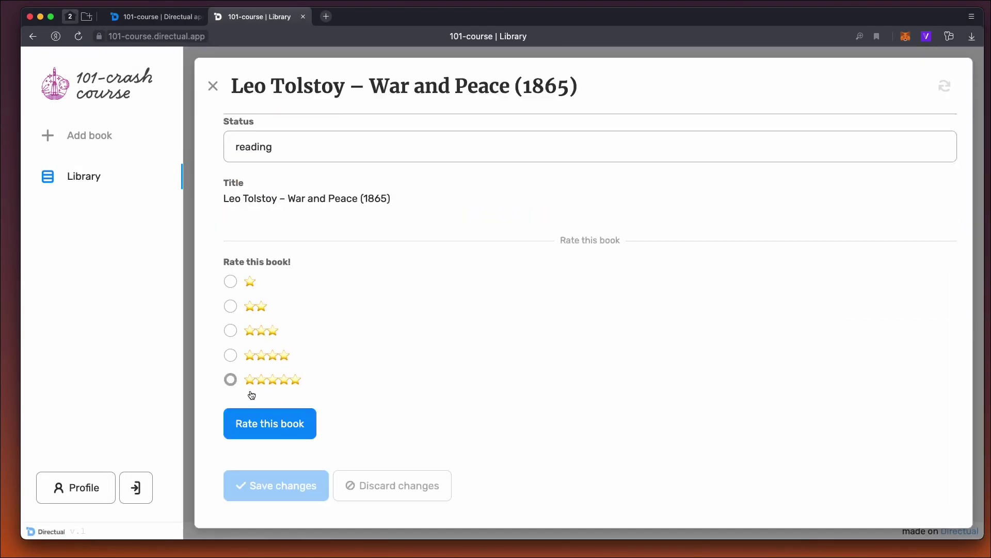
{"action": "scroll", "coordinate": [256, 270], "scroll_direction": "up", "scroll_amount": 5}
{"action": "left_click", "coordinate": [212, 85]}
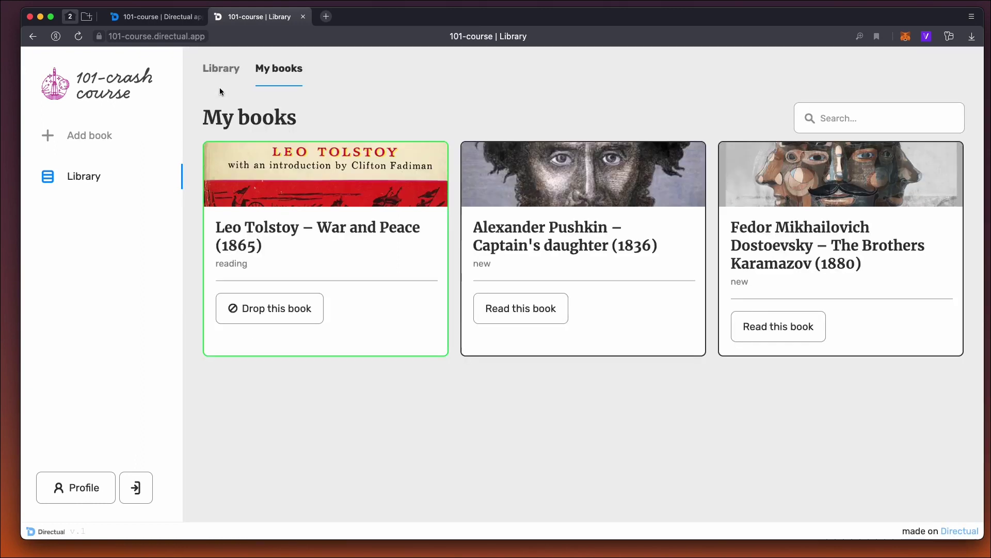
{"action": "left_click", "coordinate": [577, 243]}
{"action": "scroll", "coordinate": [356, 269], "scroll_direction": "down", "scroll_amount": 5}
{"action": "scroll", "coordinate": [342, 233], "scroll_direction": "up", "scroll_amount": 4}
{"action": "scroll", "coordinate": [342, 233], "scroll_direction": "up", "scroll_amount": 1}
{"action": "left_click", "coordinate": [212, 86]}
Add a conditional to the "Rate this book" action requiring the object field Status to equal reading, and save the cards view settings
{"action": "left_click", "coordinate": [155, 17]}
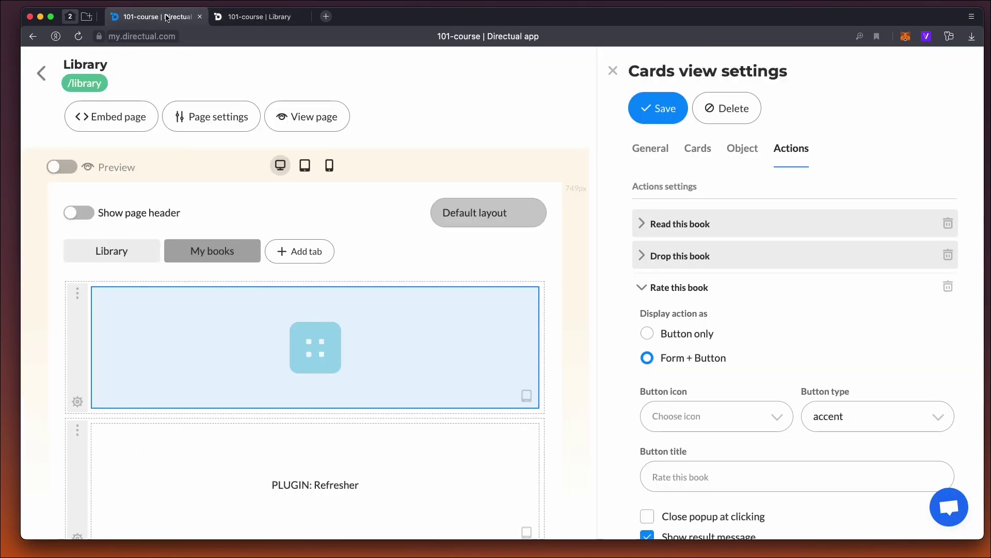
{"action": "scroll", "coordinate": [698, 335], "scroll_direction": "down", "scroll_amount": 12}
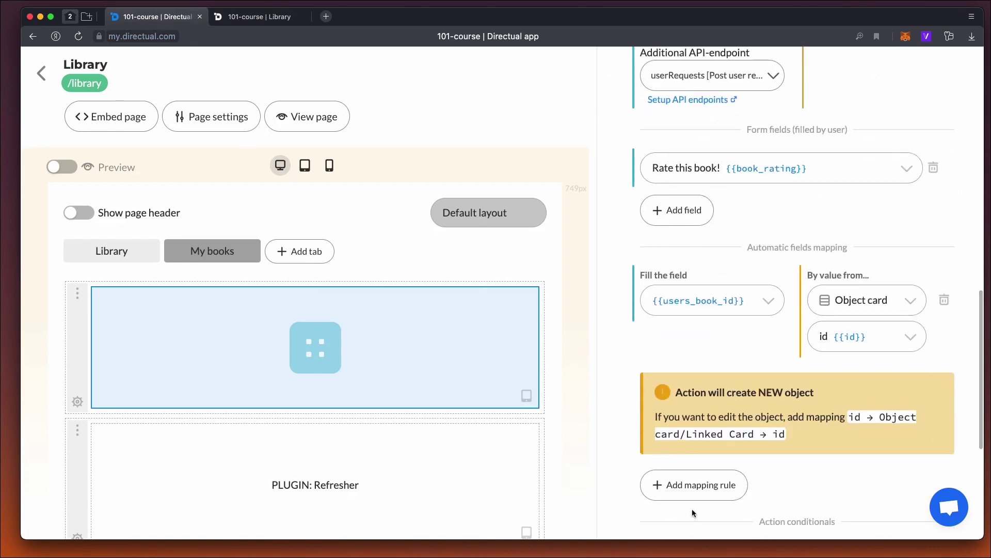
{"action": "scroll", "coordinate": [701, 491], "scroll_direction": "down", "scroll_amount": 5}
{"action": "left_click", "coordinate": [685, 294]}
{"action": "left_click", "coordinate": [685, 300]}
{"action": "left_click", "coordinate": [682, 434]}
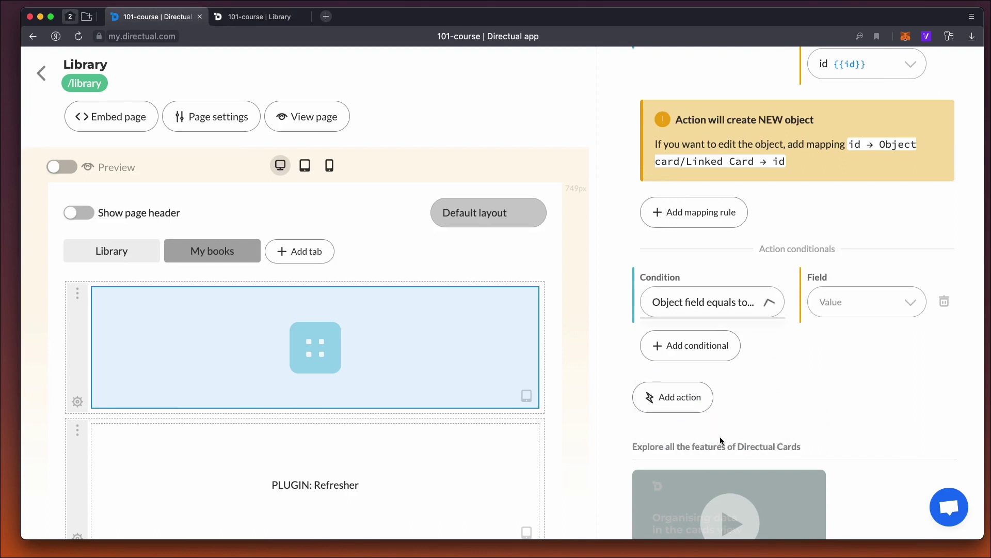
{"action": "left_click", "coordinate": [847, 301]}
{"action": "left_click", "coordinate": [834, 433]}
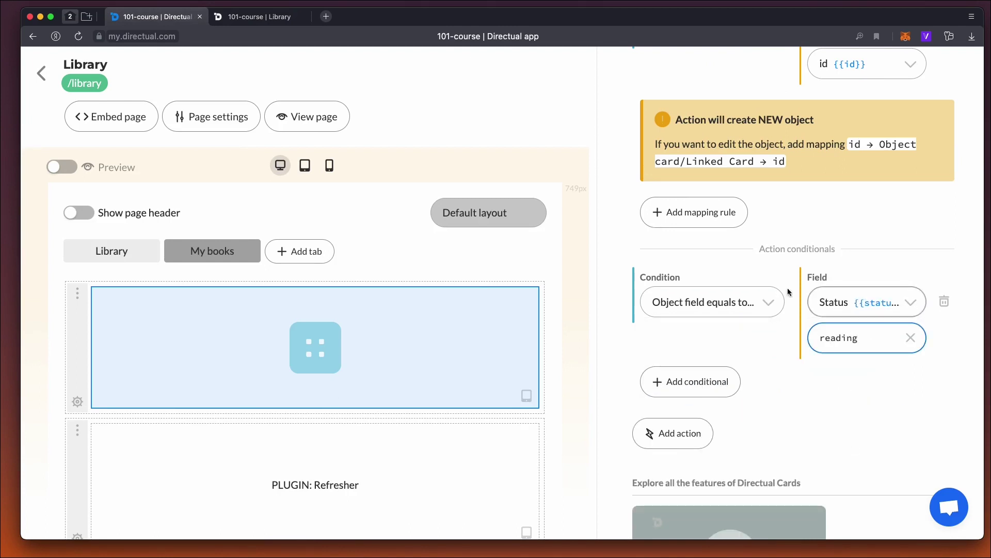
{"action": "scroll", "coordinate": [758, 285], "scroll_direction": "up", "scroll_amount": 15}
{"action": "left_click", "coordinate": [657, 107]}
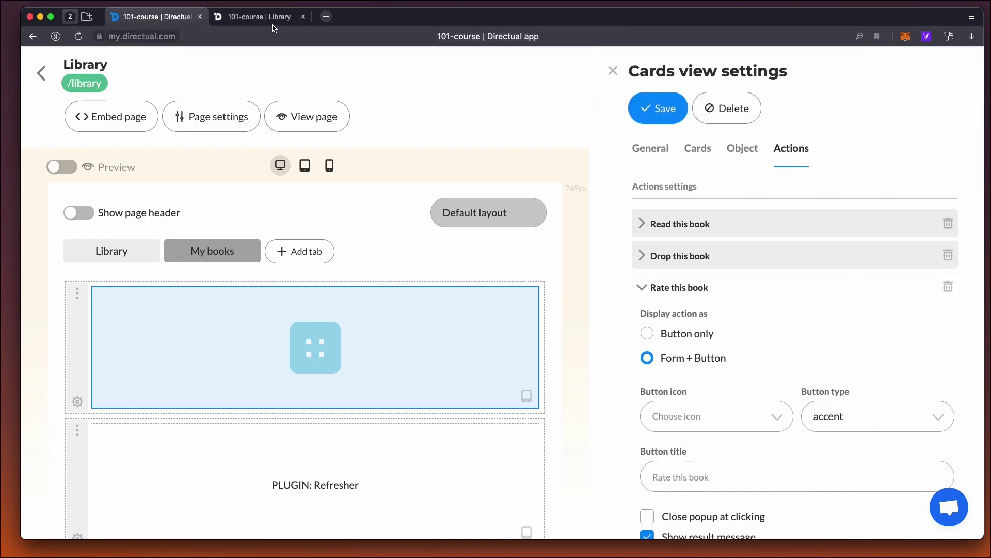
Check in the portal whether the Captain's daughter card offers the rating form, and close the card
{"action": "left_click", "coordinate": [266, 17]}
{"action": "left_click", "coordinate": [560, 191]}
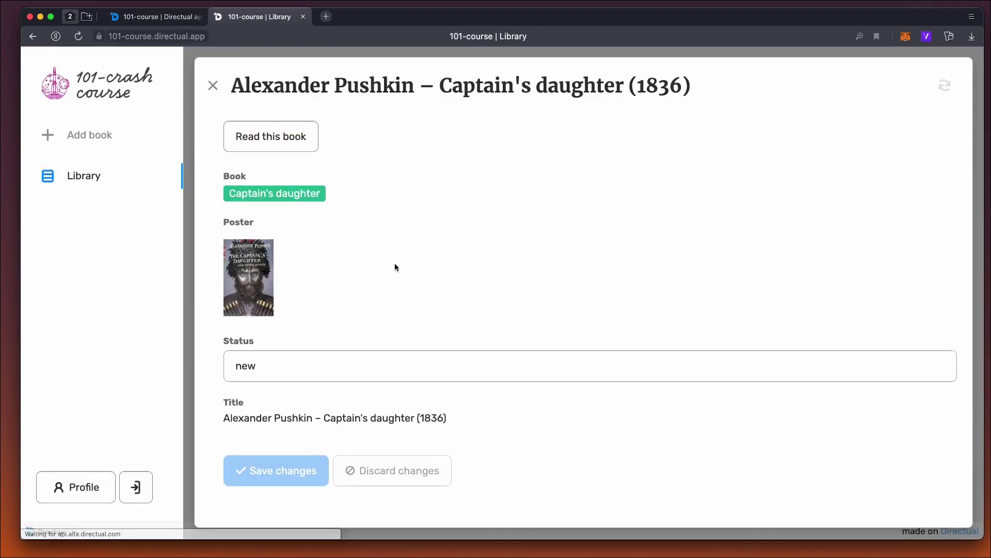
{"action": "key", "text": "Escape"}
Try to submit a star rating for War and Peace from its card, and close the card
{"action": "left_click", "coordinate": [407, 279]}
{"action": "scroll", "coordinate": [285, 391], "scroll_direction": "down", "scroll_amount": 2}
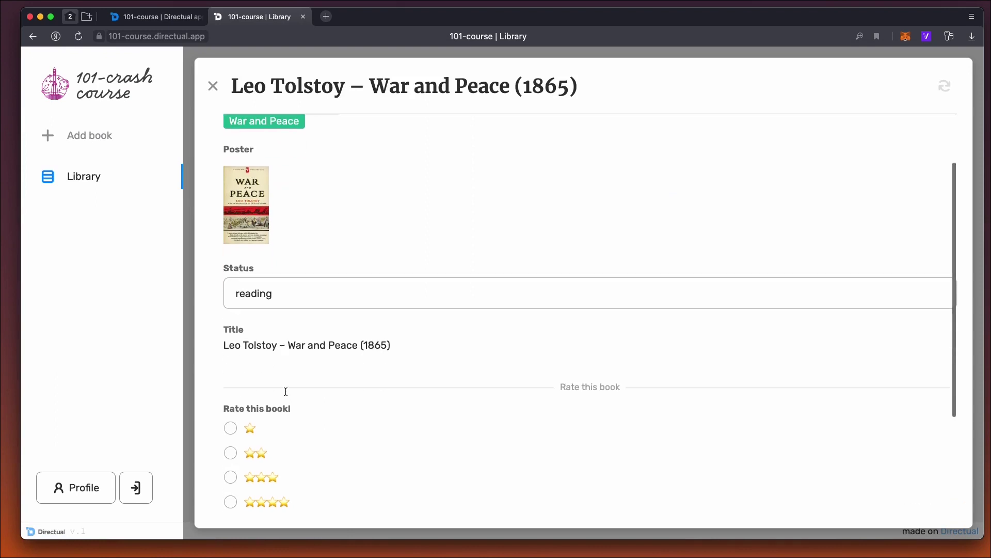
{"action": "left_click", "coordinate": [257, 359]}
{"action": "left_click", "coordinate": [313, 414]}
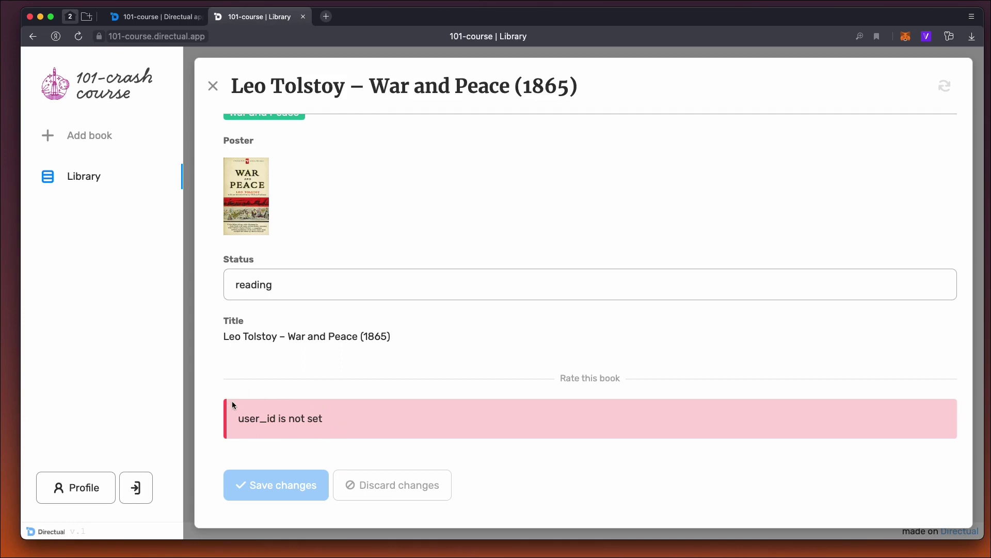
{"action": "left_click", "coordinate": [213, 86]}
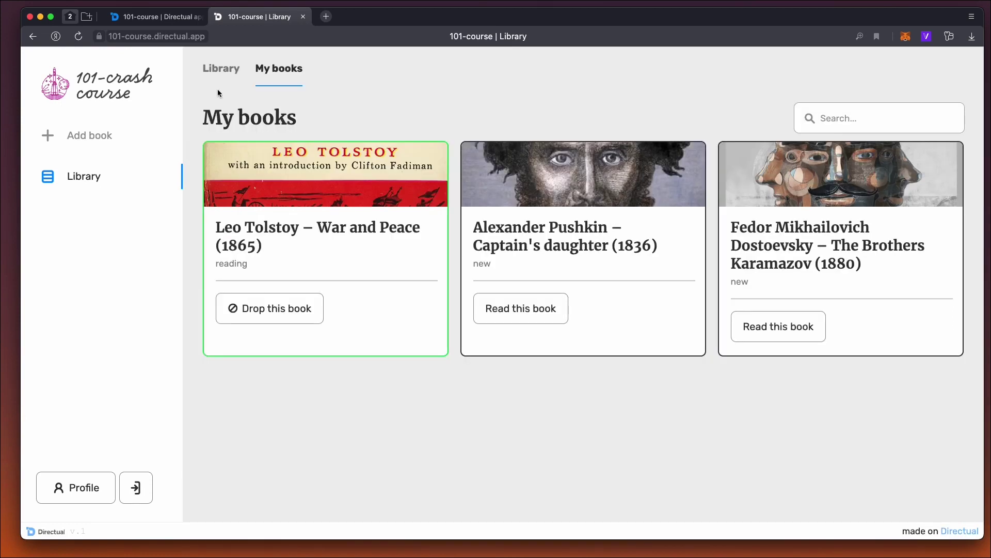
Open the userRequests API-endpoint in the builder and examine its fields for writing
{"action": "left_click", "coordinate": [164, 16]}
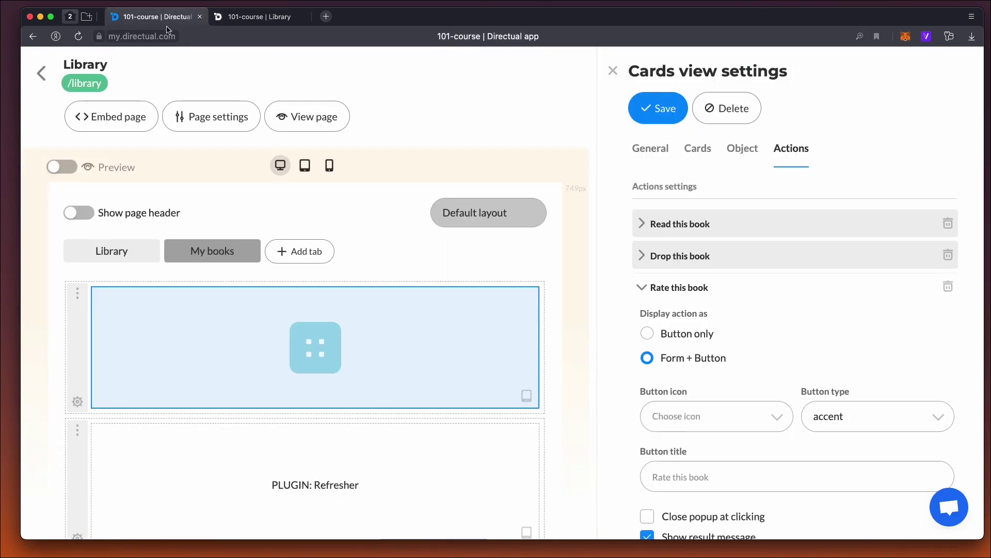
{"action": "left_click", "coordinate": [45, 77]}
{"action": "left_click", "coordinate": [292, 73]}
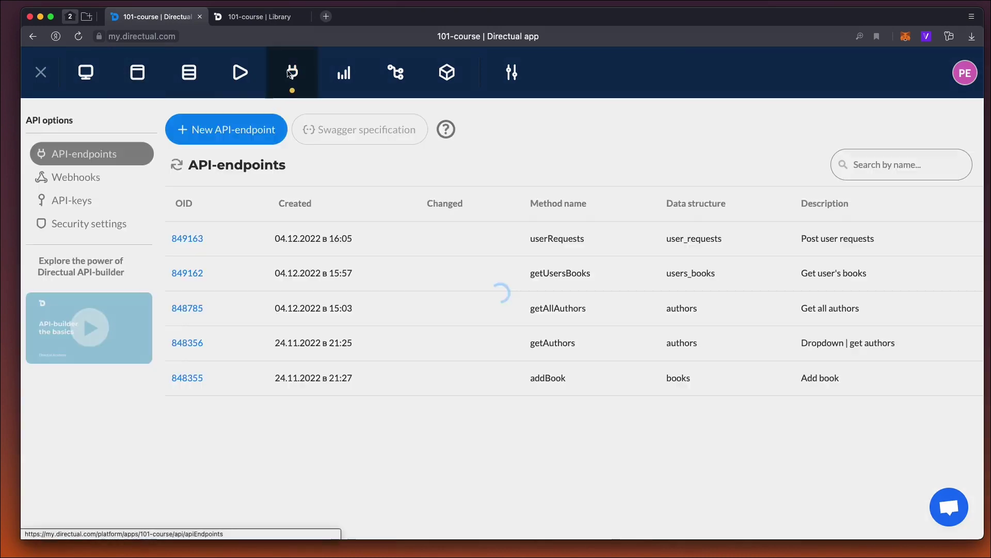
{"action": "left_click", "coordinate": [184, 238]}
{"action": "scroll", "coordinate": [326, 266], "scroll_direction": "down", "scroll_amount": 6}
{"action": "scroll", "coordinate": [326, 266], "scroll_direction": "down", "scroll_amount": 3}
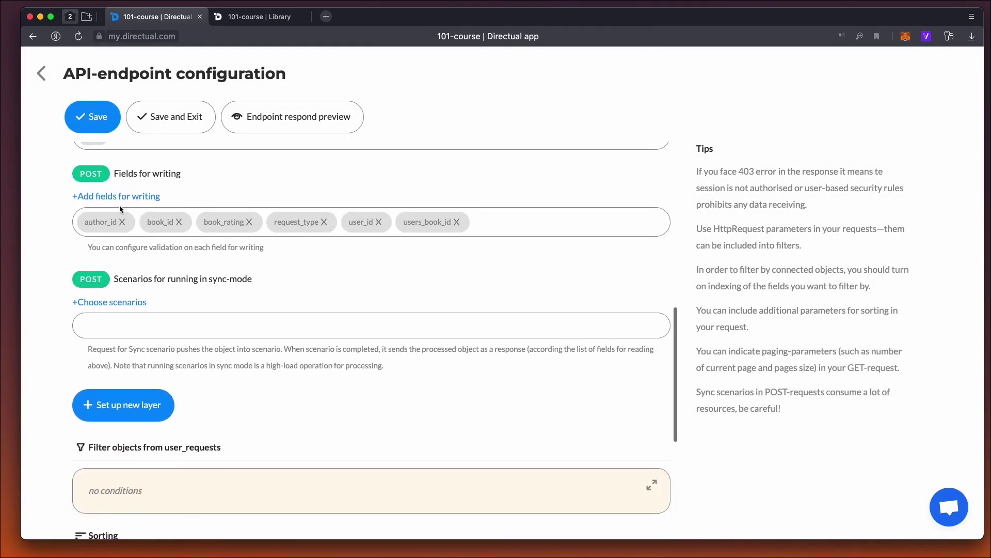
{"action": "left_click", "coordinate": [109, 196]}
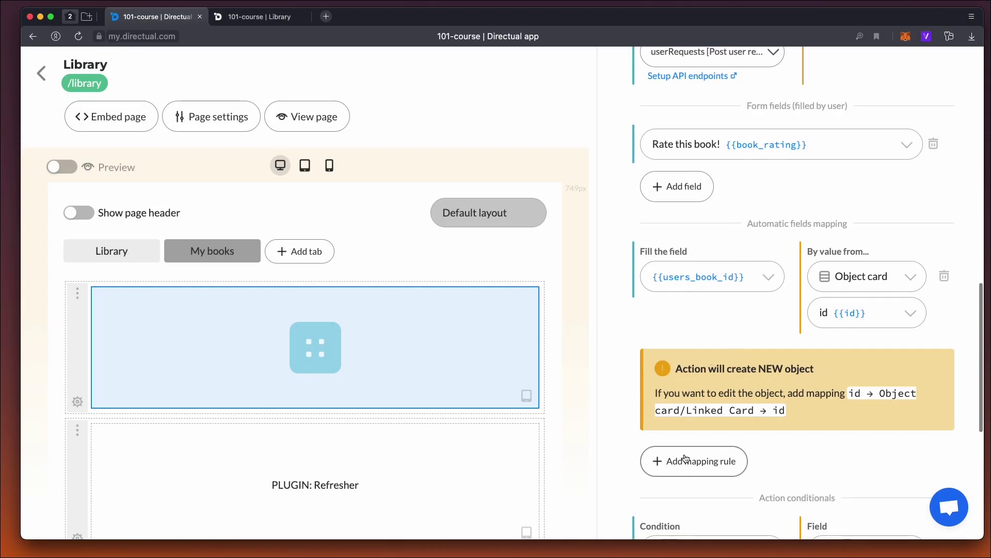
Add a mapping rule that fills user_id to the "Rate this book" action, and save the cards view settings
{"action": "left_click", "coordinate": [686, 460]}
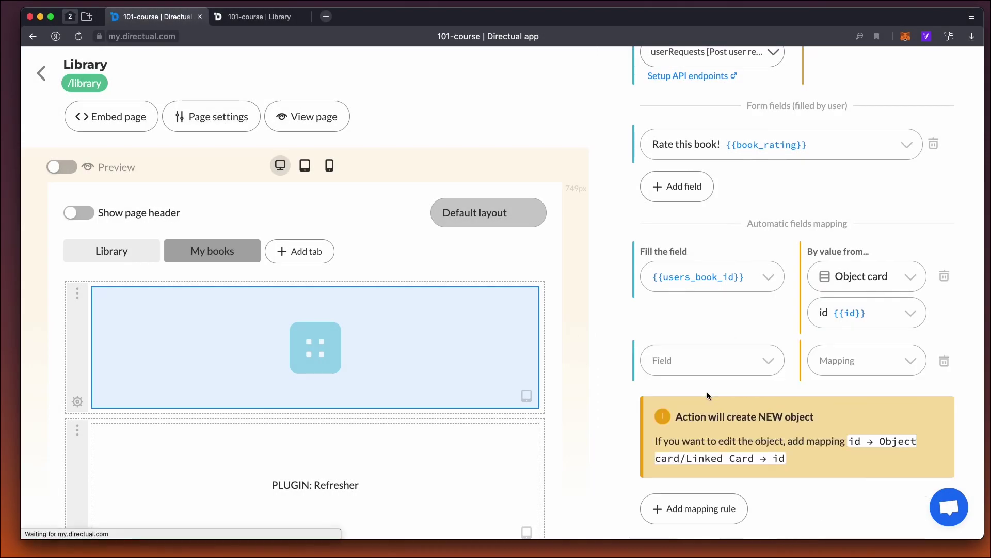
{"action": "left_click", "coordinate": [690, 359]}
{"action": "scroll", "coordinate": [700, 441], "scroll_direction": "down", "scroll_amount": 2}
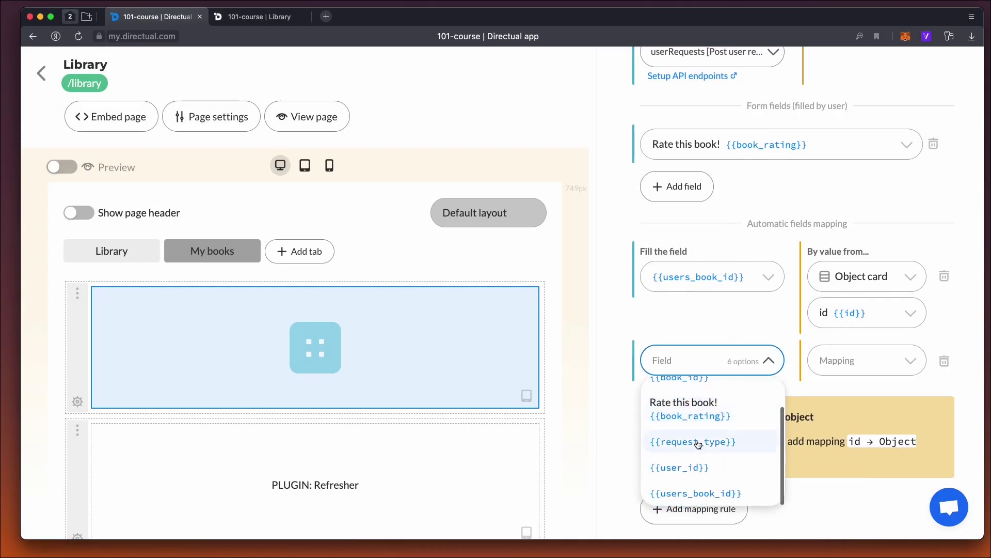
{"action": "left_click", "coordinate": [689, 467]}
{"action": "left_click", "coordinate": [867, 361]}
{"action": "left_click", "coordinate": [838, 441]}
{"action": "scroll", "coordinate": [751, 339], "scroll_direction": "up", "scroll_amount": 5}
{"action": "scroll", "coordinate": [751, 335], "scroll_direction": "up", "scroll_amount": 5}
{"action": "left_click", "coordinate": [656, 107]}
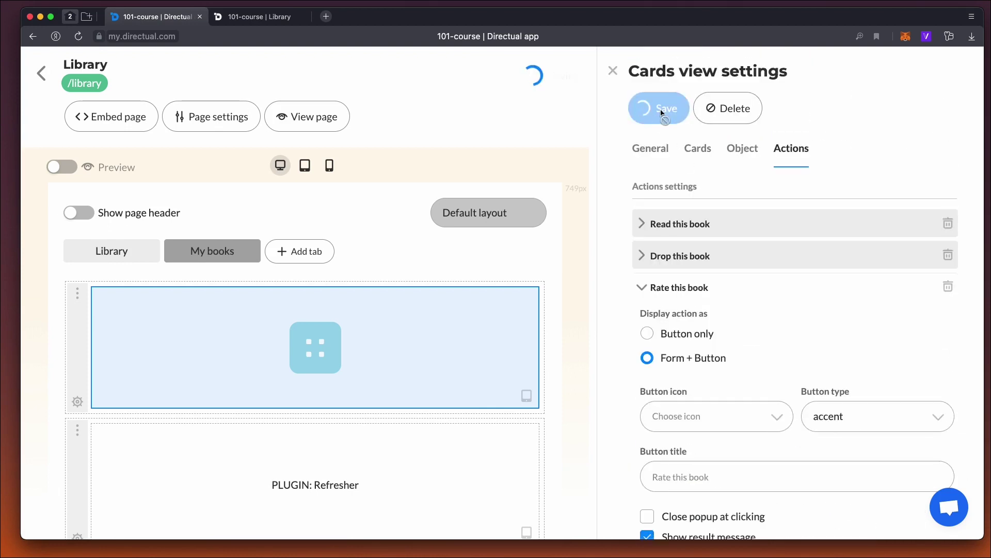
Reload the portal's My books tab, submit a rating for War and Peace from its card, and close the card
{"action": "left_click", "coordinate": [266, 16]}
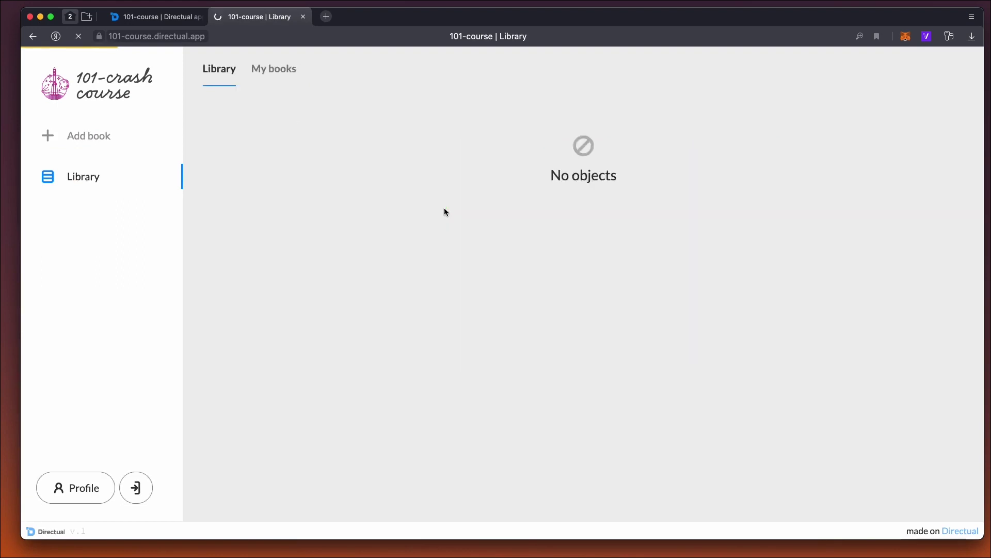
{"action": "left_click", "coordinate": [310, 194]}
{"action": "scroll", "coordinate": [298, 215], "scroll_direction": "down", "scroll_amount": 5}
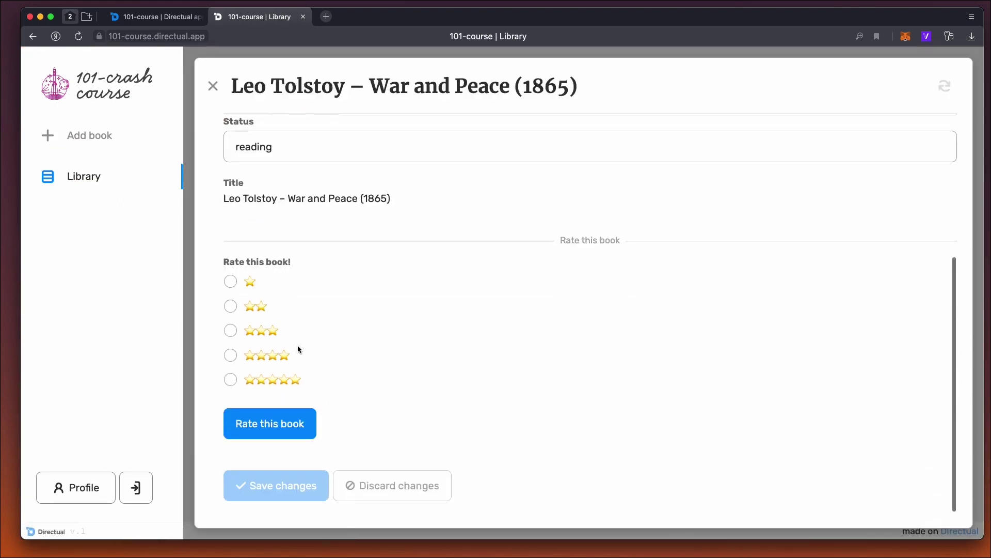
{"action": "left_click", "coordinate": [298, 424]}
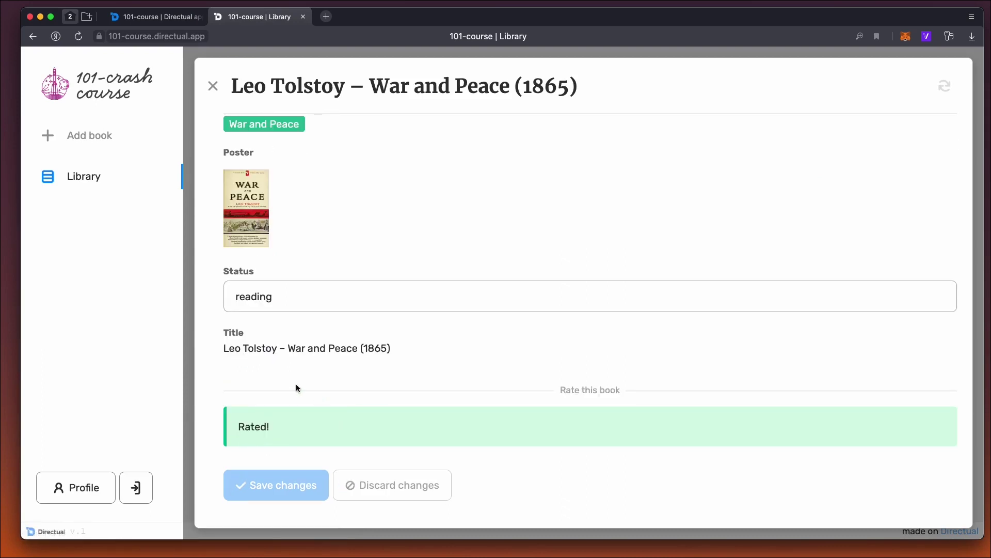
{"action": "scroll", "coordinate": [367, 370], "scroll_direction": "up", "scroll_amount": 3}
{"action": "left_click", "coordinate": [213, 86]}
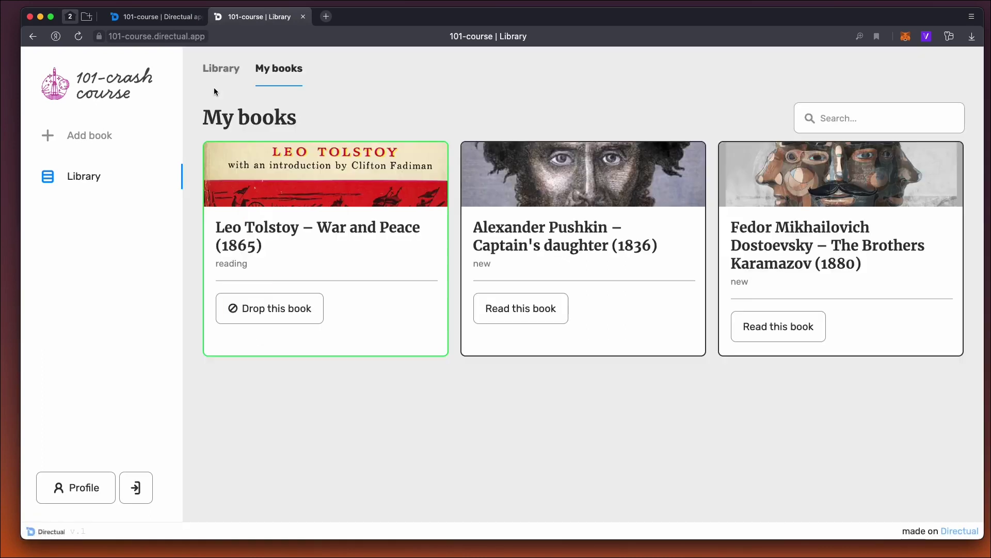
Add the rating field to the fields for reading of the getUsersBooks API-endpoint in the builder, and save the endpoint
{"action": "left_click", "coordinate": [155, 16]}
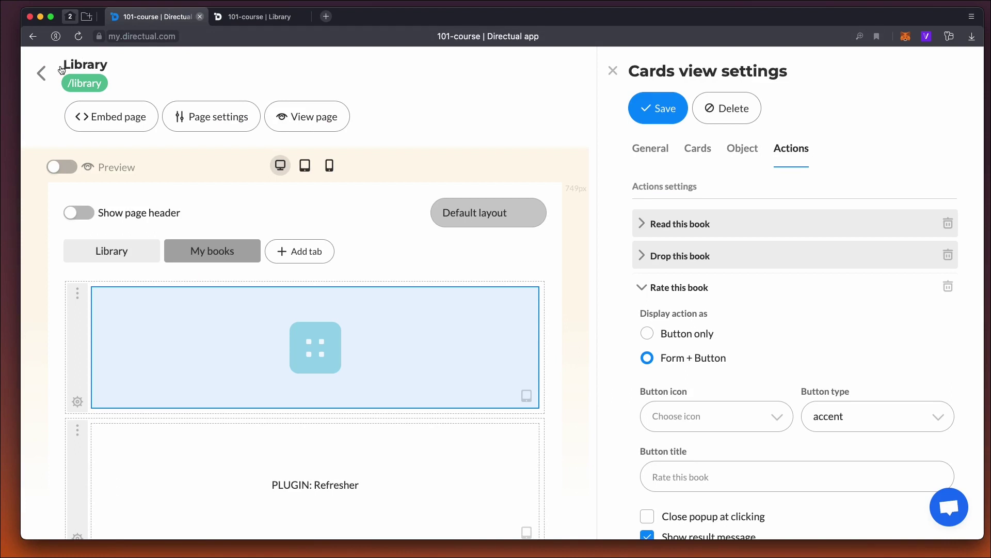
{"action": "left_click", "coordinate": [41, 73]}
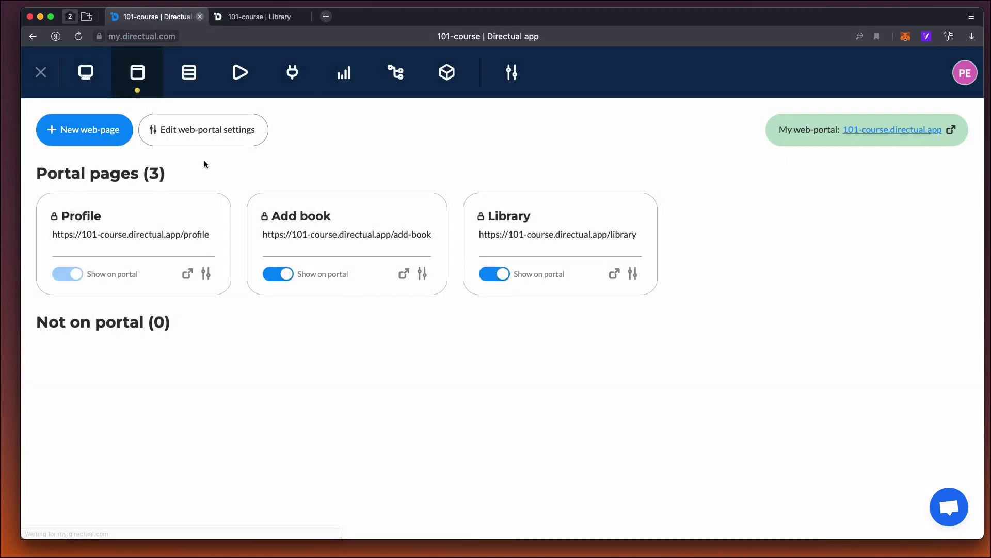
{"action": "left_click", "coordinate": [293, 73]}
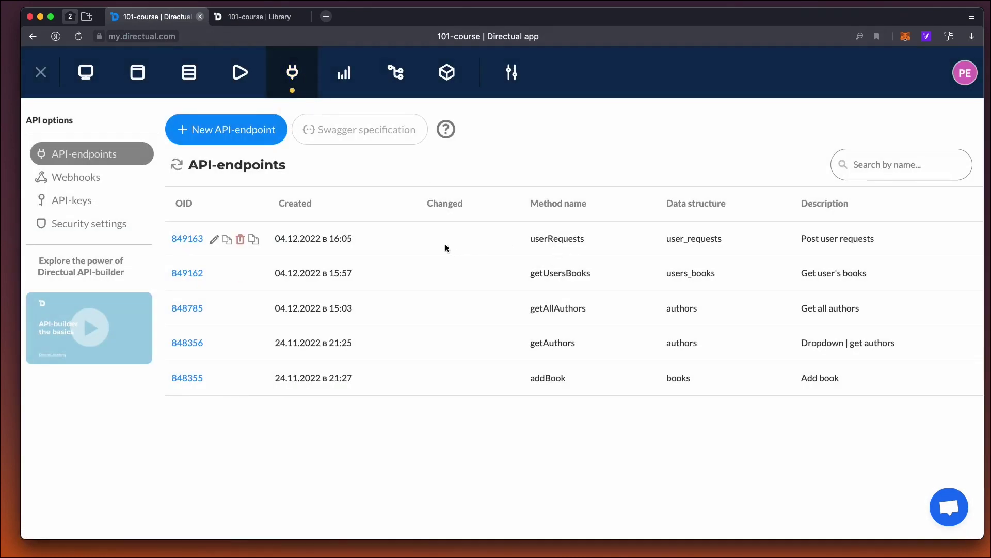
{"action": "left_click", "coordinate": [188, 273]}
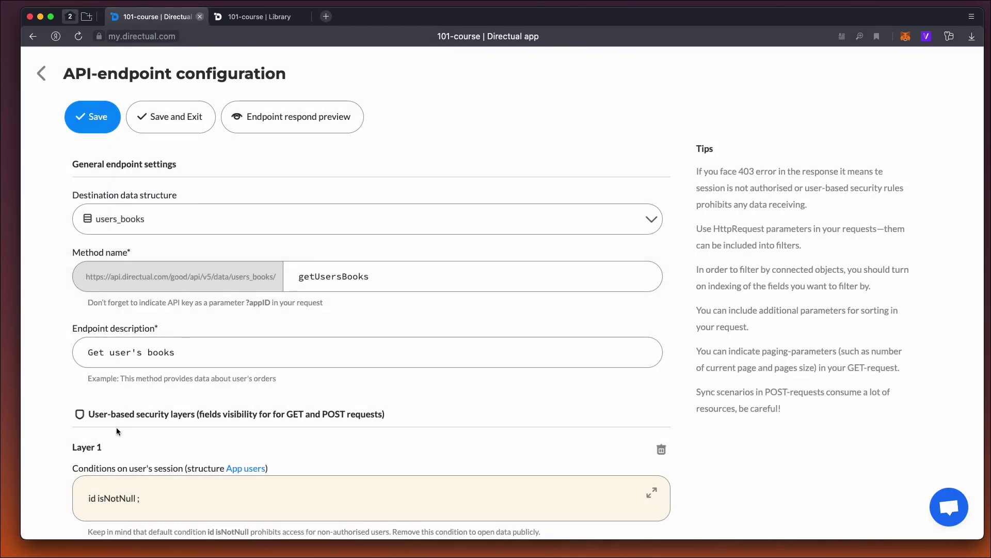
{"action": "scroll", "coordinate": [126, 440], "scroll_direction": "down", "scroll_amount": 2}
{"action": "scroll", "coordinate": [126, 440], "scroll_direction": "down", "scroll_amount": 2}
{"action": "left_click", "coordinate": [124, 457]}
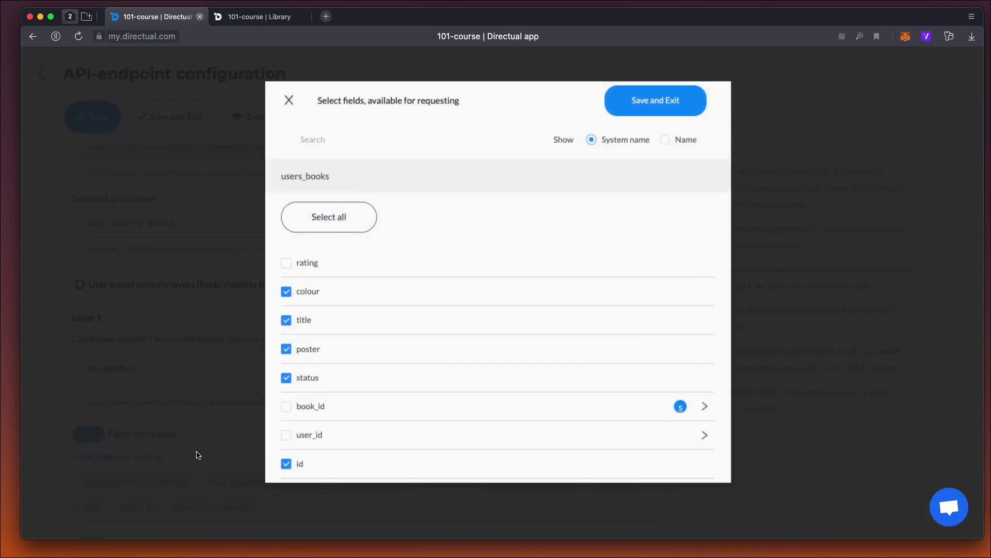
{"action": "left_click", "coordinate": [614, 106]}
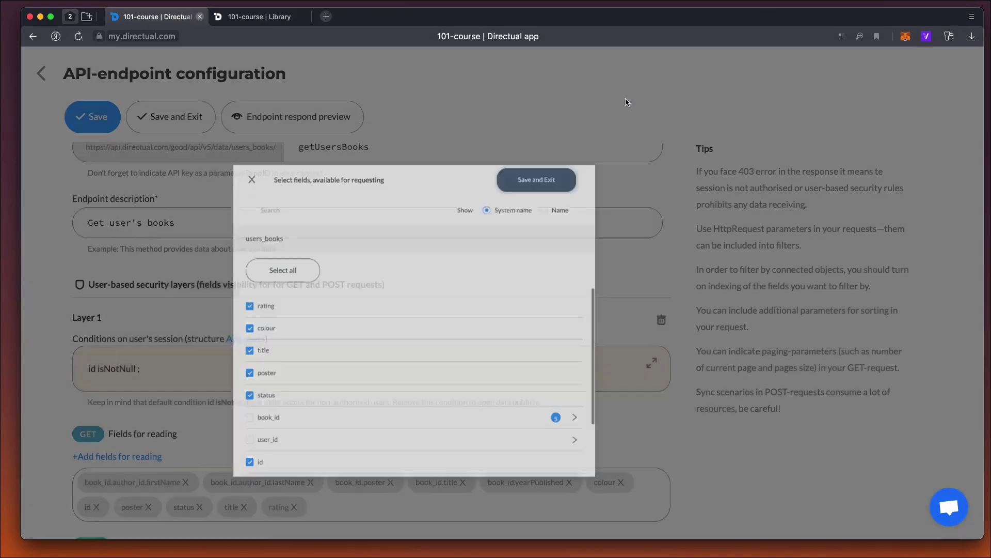
{"action": "left_click", "coordinate": [166, 120]}
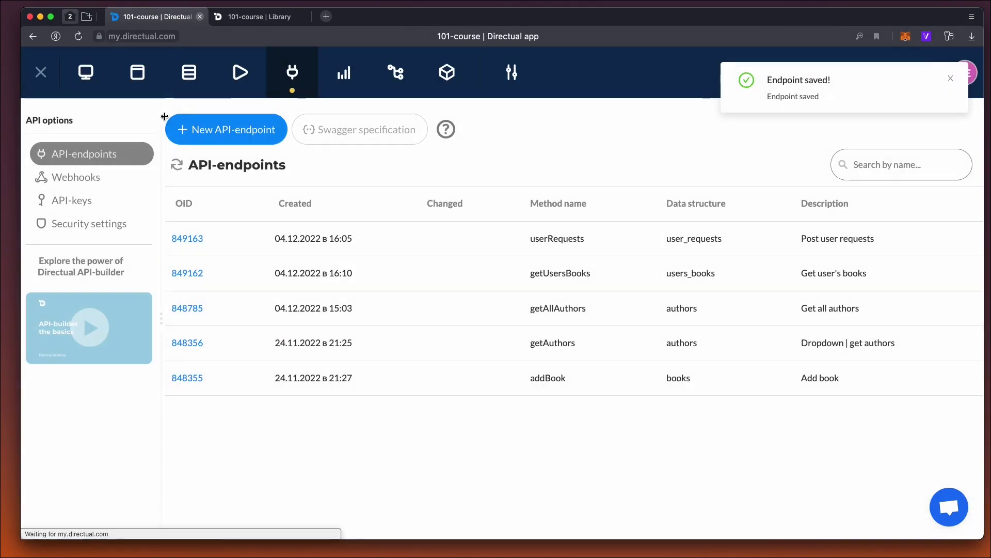
Open the New request scenario for editing, and view its user_requests data structure in a separate tab
{"action": "left_click", "coordinate": [241, 73]}
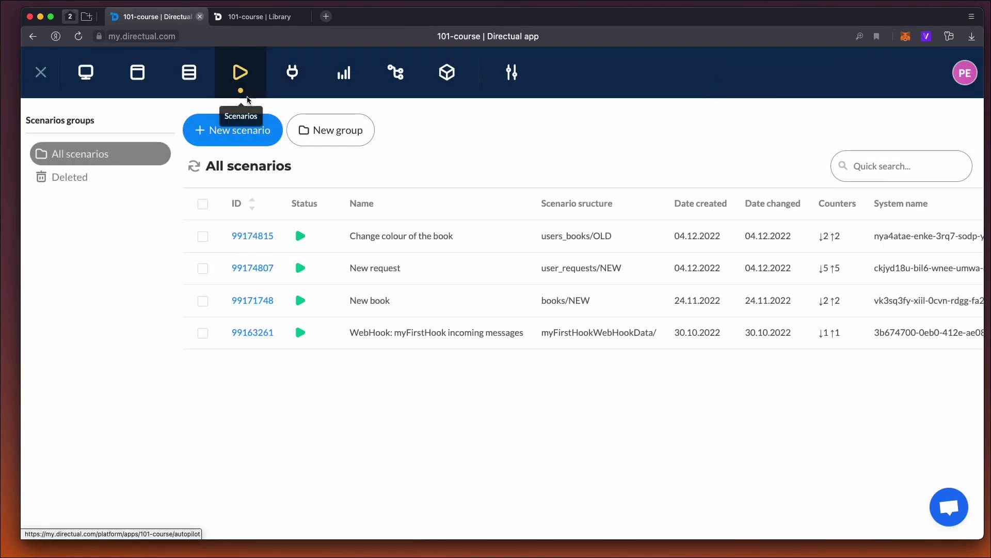
{"action": "left_click", "coordinate": [261, 268]}
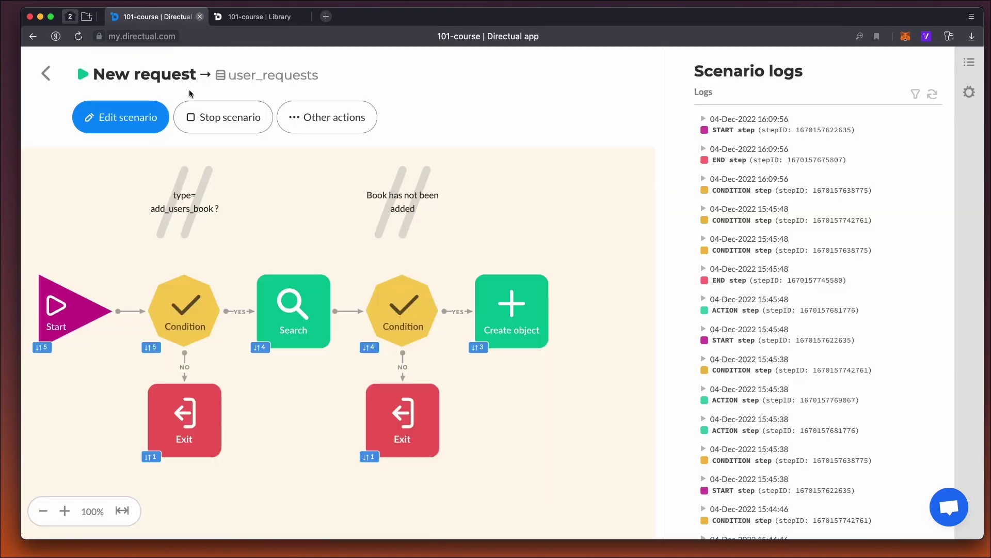
{"action": "right_click", "coordinate": [244, 81]}
{"action": "left_click", "coordinate": [297, 83]}
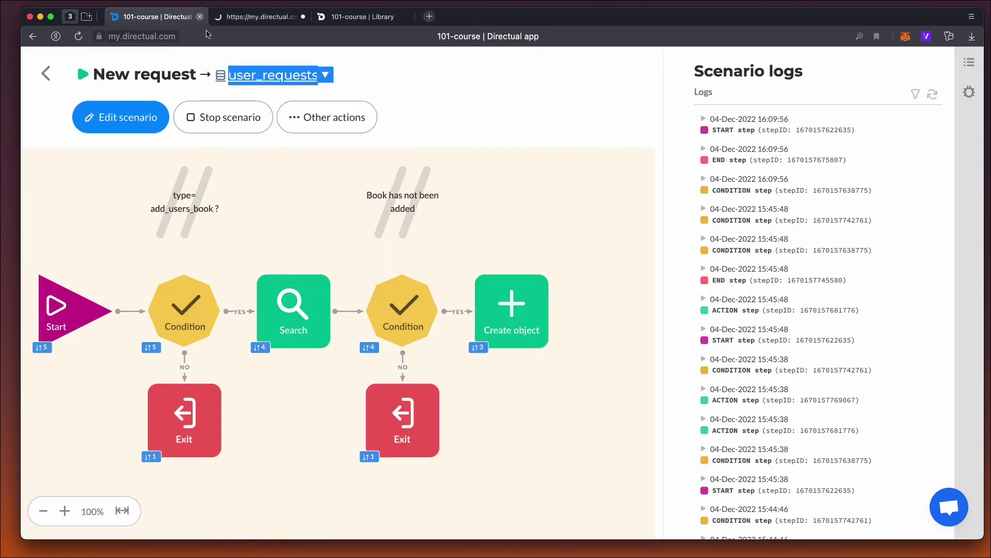
{"action": "left_click", "coordinate": [128, 119]}
{"action": "left_click", "coordinate": [261, 17]}
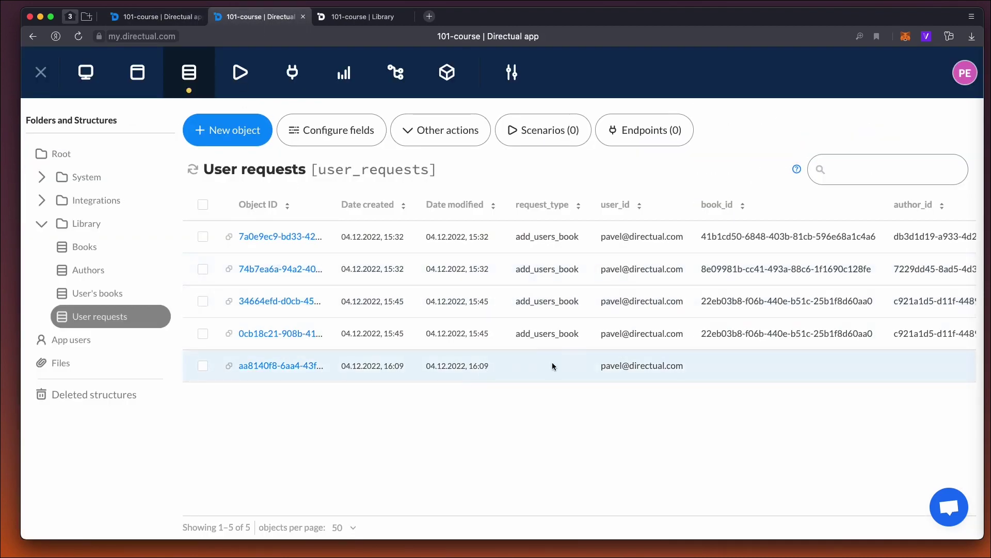
Open the "Rate this book" action of the My books cards on the Library page in the designer
{"action": "left_click", "coordinate": [147, 73]}
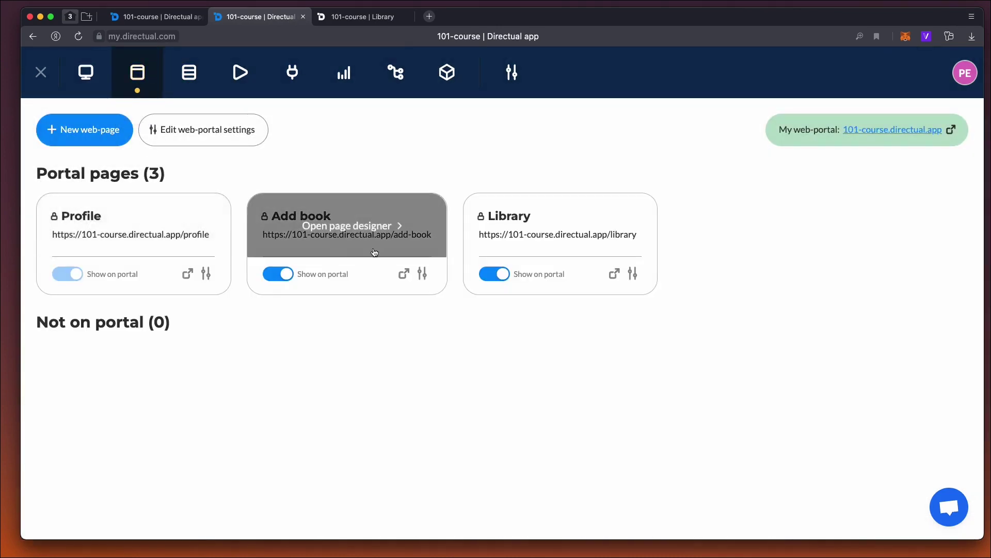
{"action": "left_click", "coordinate": [549, 235]}
{"action": "left_click", "coordinate": [227, 251]}
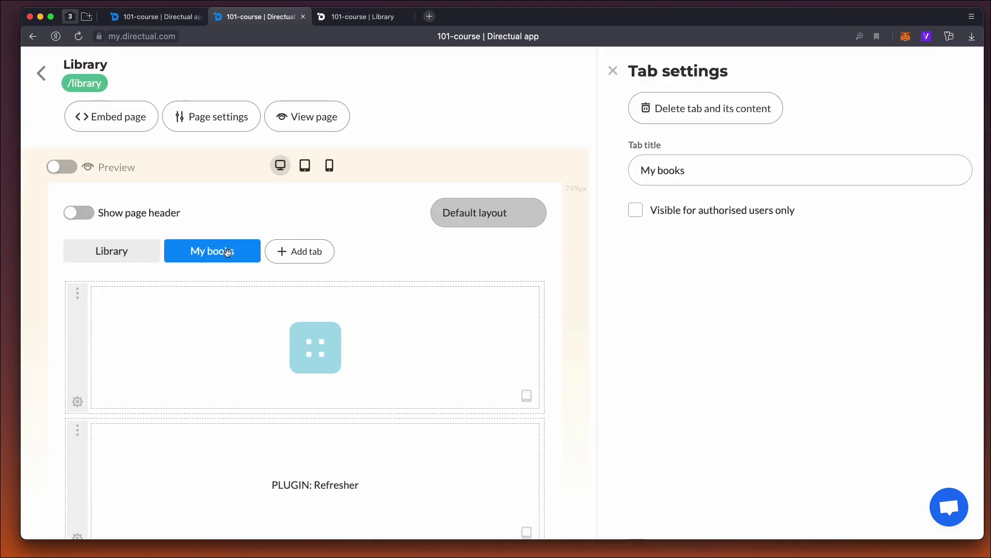
{"action": "left_click", "coordinate": [391, 331]}
{"action": "left_click", "coordinate": [798, 151]}
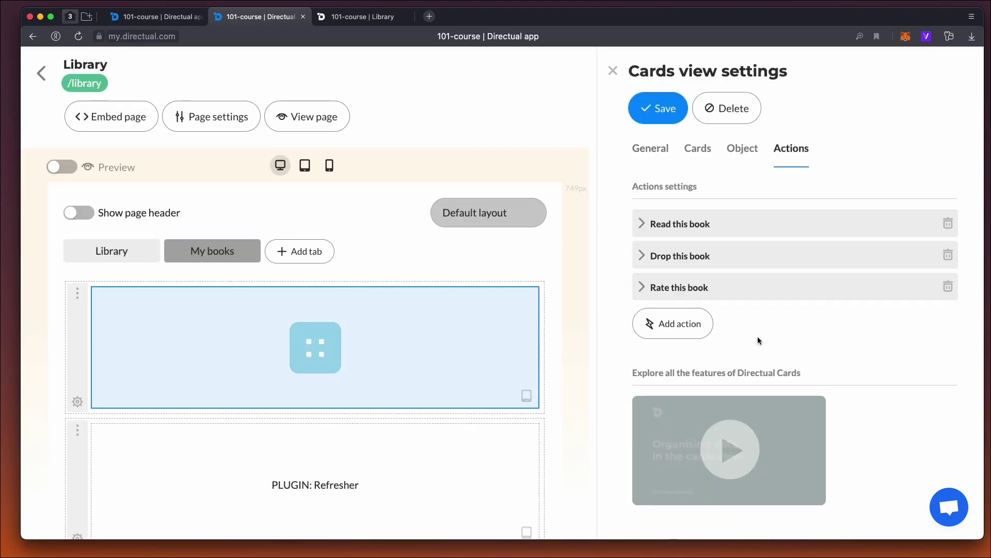
{"action": "left_click", "coordinate": [647, 283]}
Add a mapping rule to the "Rate this book" action that fills request_type with the constant rate_book
{"action": "scroll", "coordinate": [736, 330], "scroll_direction": "down", "scroll_amount": 10}
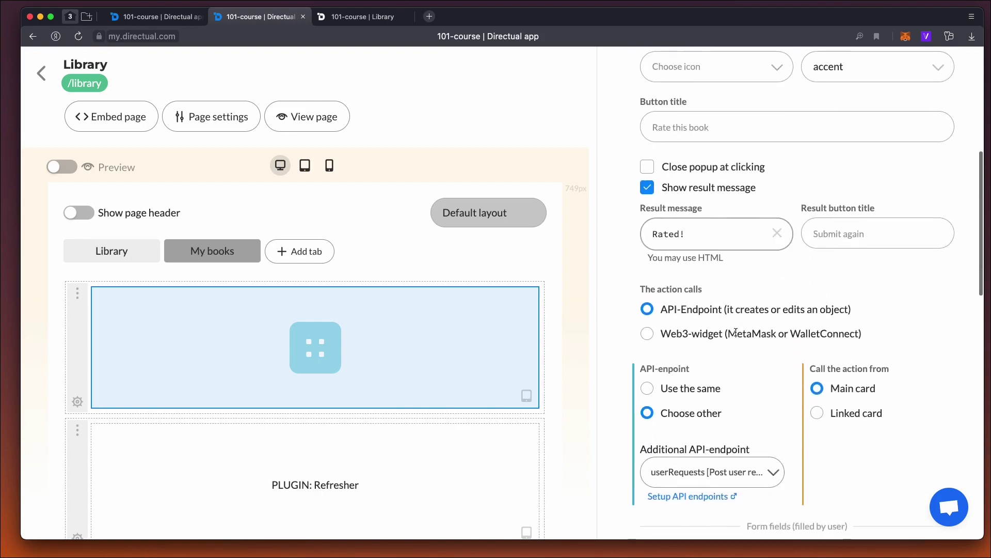
{"action": "scroll", "coordinate": [735, 335], "scroll_direction": "down", "scroll_amount": 10}
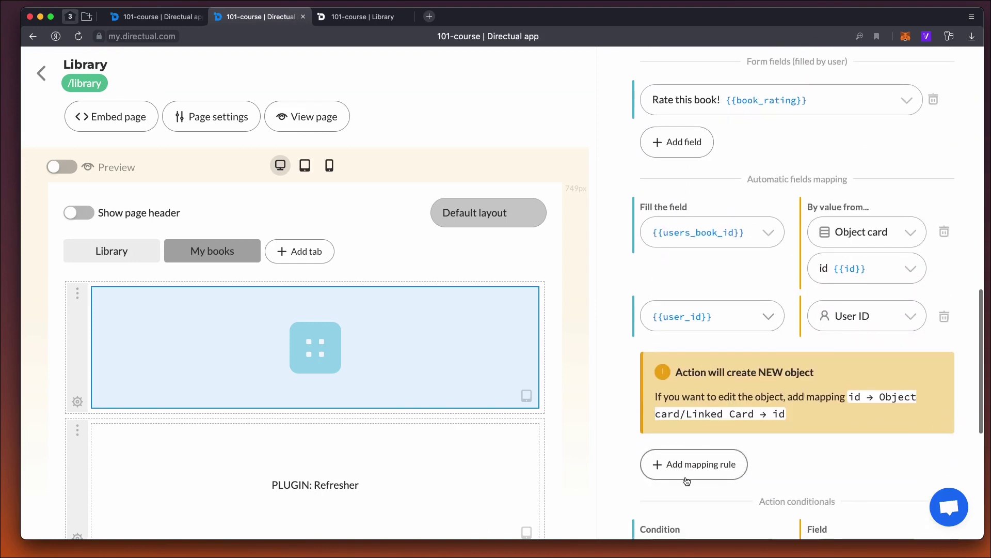
{"action": "left_click", "coordinate": [681, 363]}
{"action": "scroll", "coordinate": [692, 429], "scroll_direction": "down", "scroll_amount": 1}
{"action": "left_click", "coordinate": [707, 443]}
{"action": "left_click", "coordinate": [869, 351]}
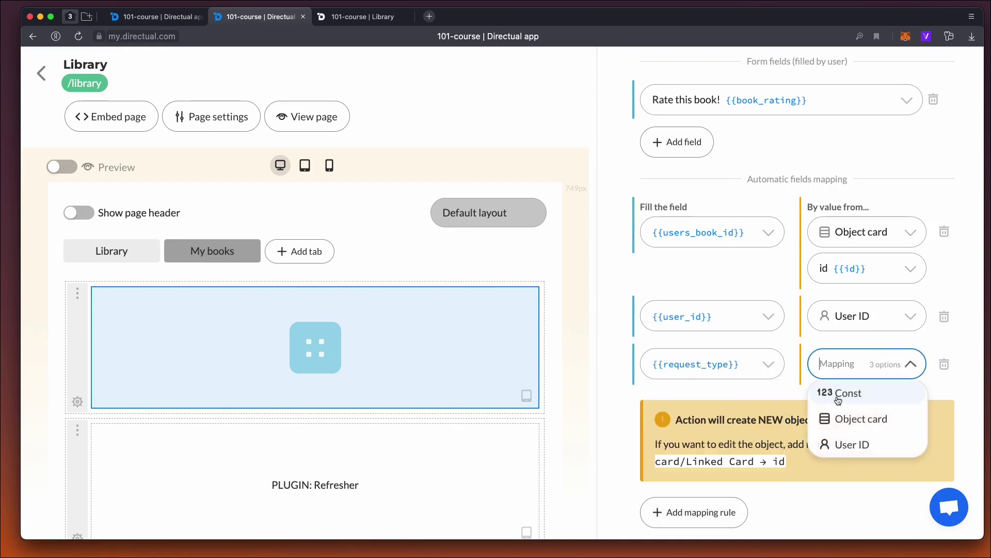
{"action": "left_click", "coordinate": [849, 395]}
{"action": "type", "text": "reate_boo"}
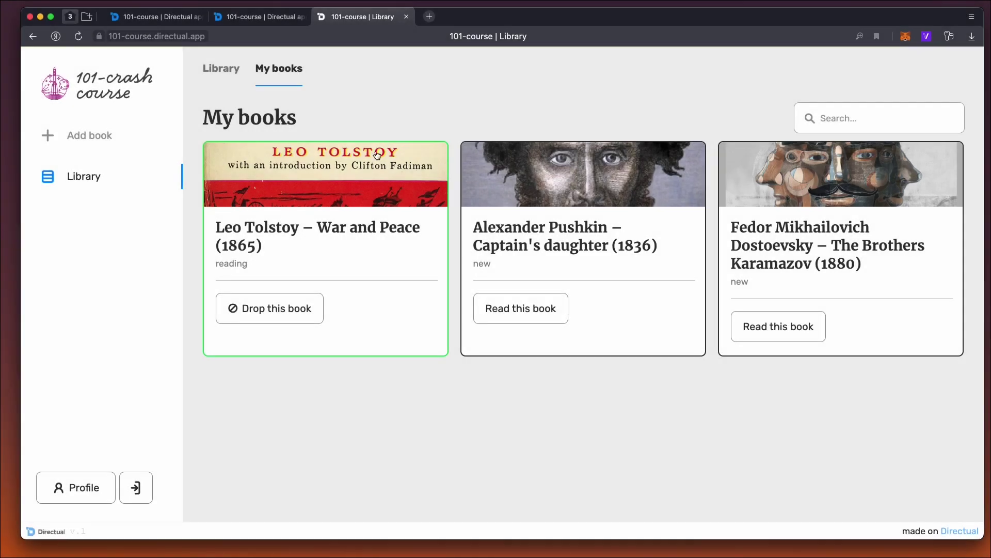
Submit a rating of 5 for War and Peace from its card on the portal's My books tab
{"action": "left_click", "coordinate": [365, 199]}
{"action": "scroll", "coordinate": [367, 258], "scroll_direction": "down", "scroll_amount": 3}
{"action": "left_click", "coordinate": [277, 382]}
{"action": "left_click", "coordinate": [272, 423]}
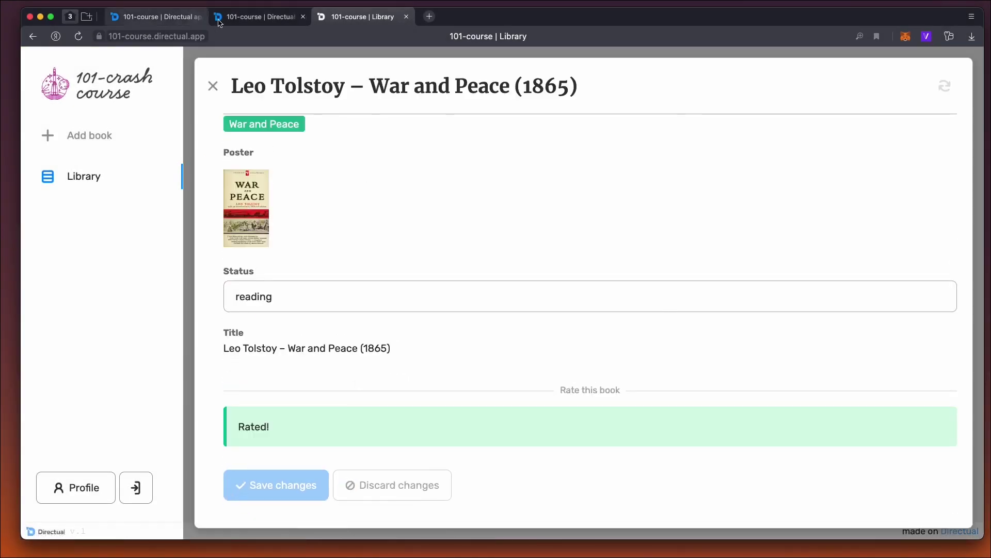
Examine the newest rate_book object in the User requests structure and its linked users_books object
{"action": "left_click", "coordinate": [258, 16]}
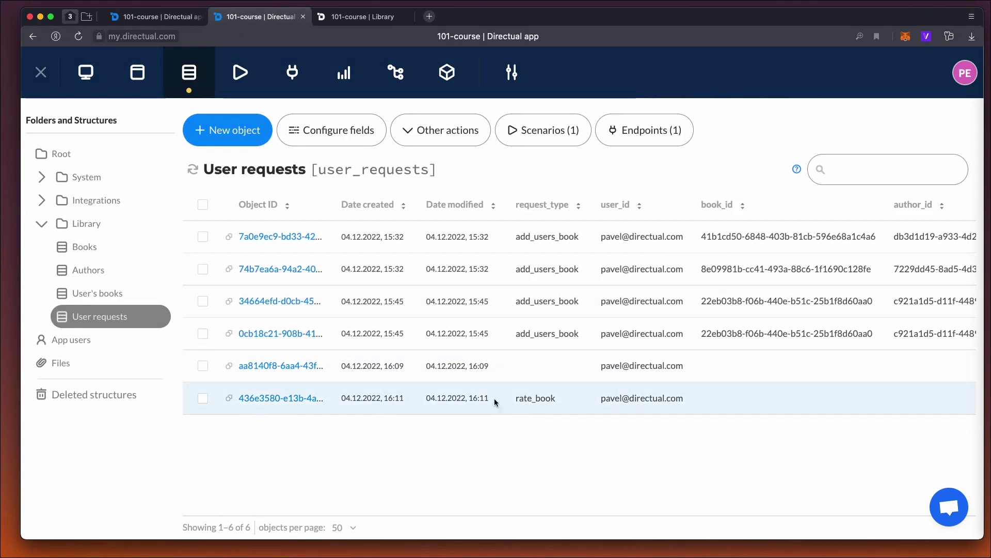
{"action": "left_click", "coordinate": [298, 398]}
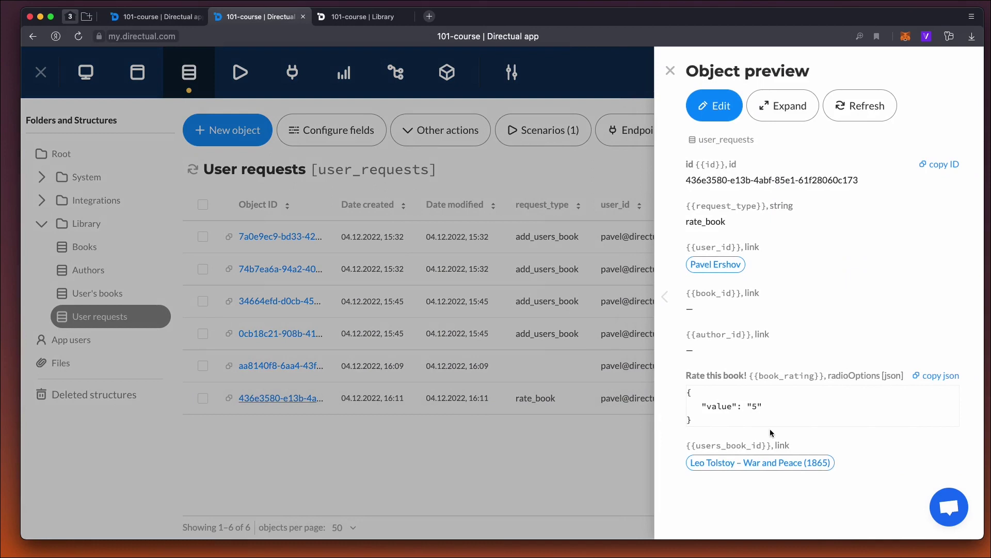
{"action": "left_click", "coordinate": [760, 463]}
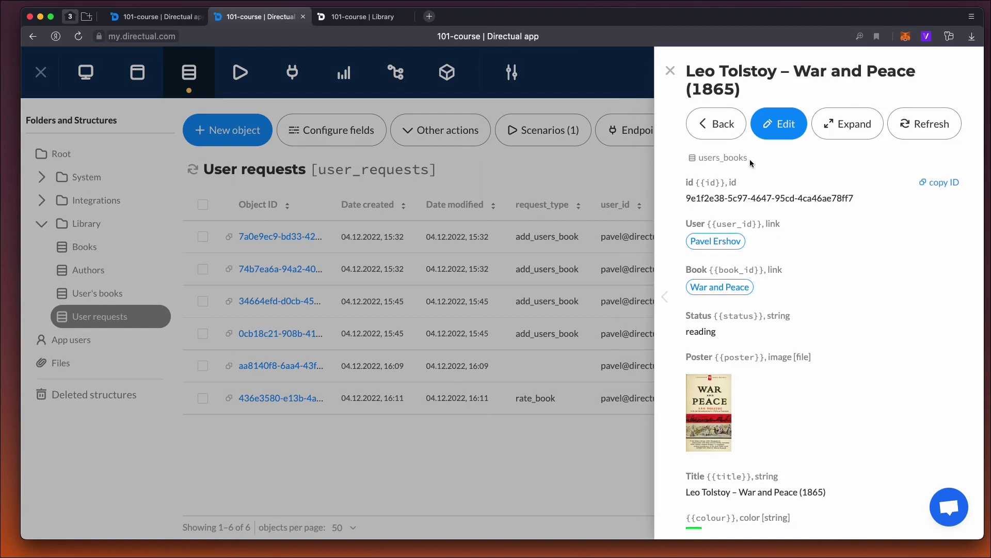
{"action": "left_click", "coordinate": [721, 132]}
Replace the Exit on the New request scenario's first NO branch with a Condition step, and connect an Exit to that condition's NO branch
{"action": "left_click", "coordinate": [156, 17]}
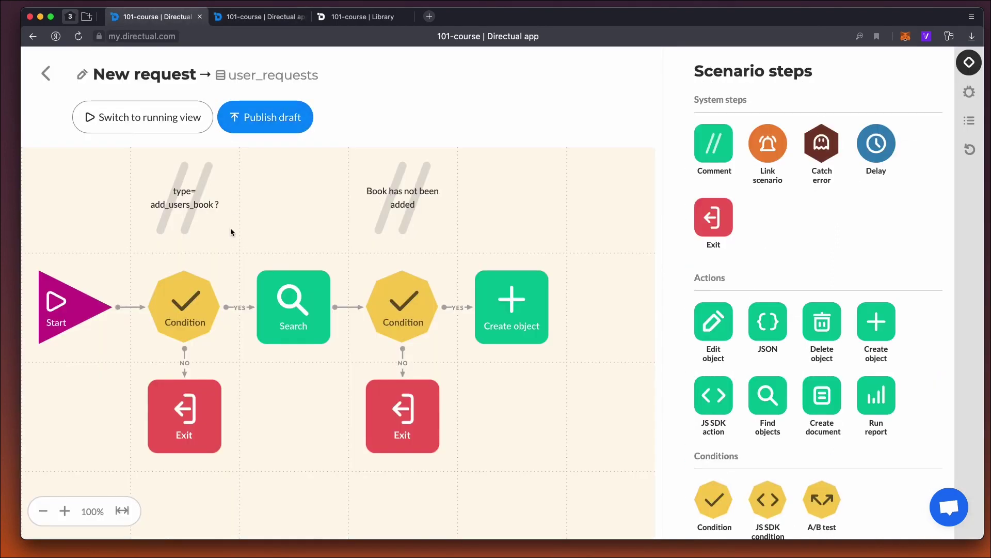
{"action": "left_click", "coordinate": [153, 355]}
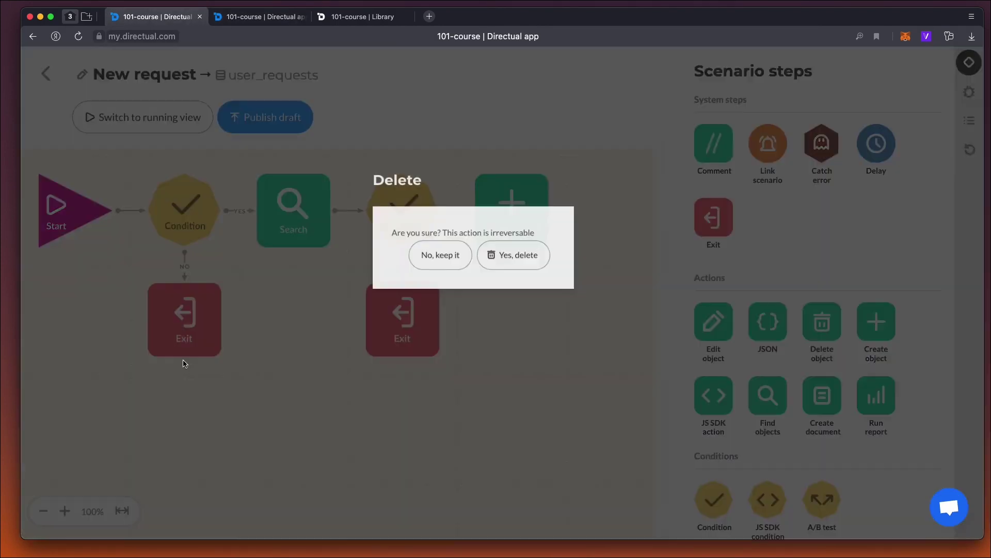
{"action": "left_click", "coordinate": [564, 261]}
{"action": "left_click_drag", "start_coordinate": [712, 504], "coordinate": [318, 373]}
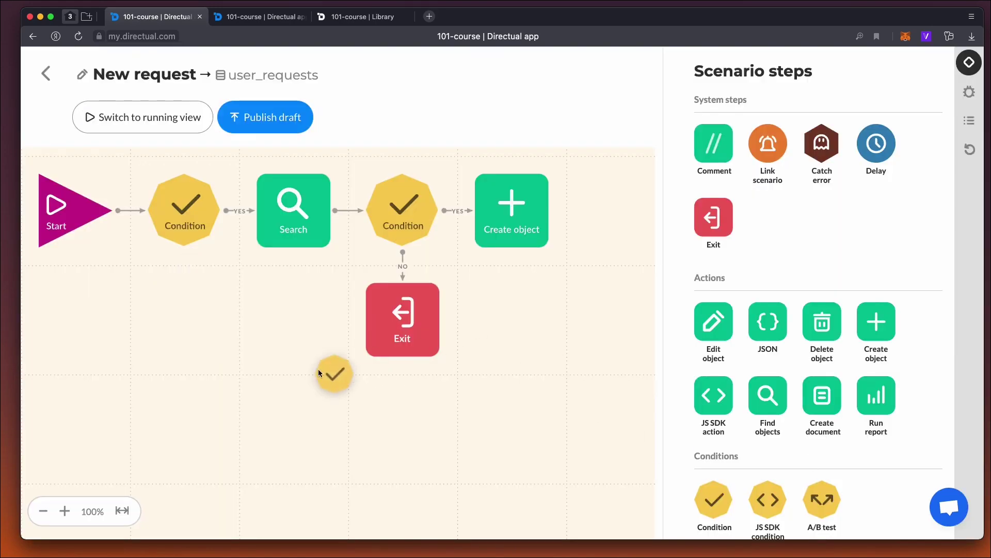
{"action": "left_click_drag", "start_coordinate": [172, 417], "coordinate": [173, 418]}
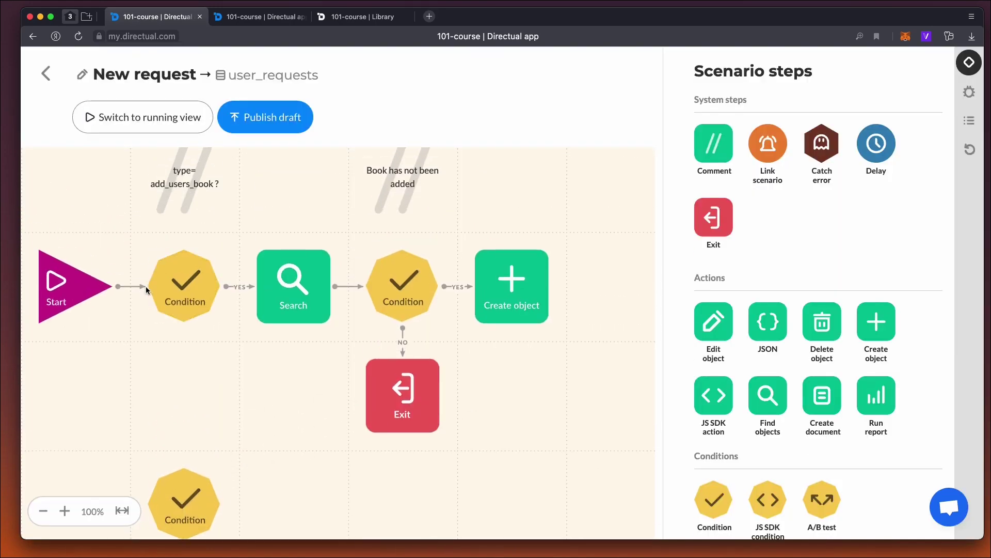
{"action": "left_click_drag", "start_coordinate": [148, 287], "coordinate": [171, 511]}
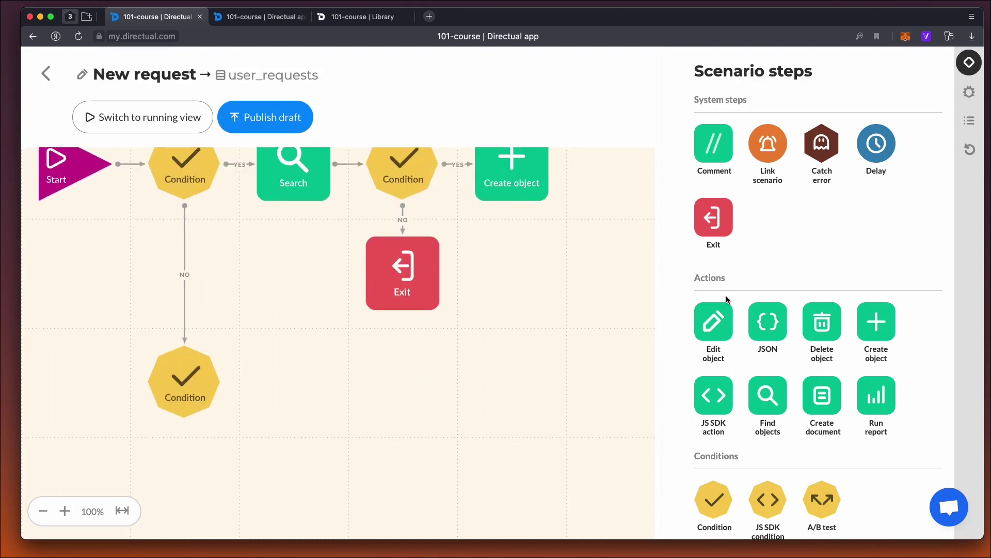
{"action": "left_click_drag", "start_coordinate": [722, 223], "coordinate": [217, 490]}
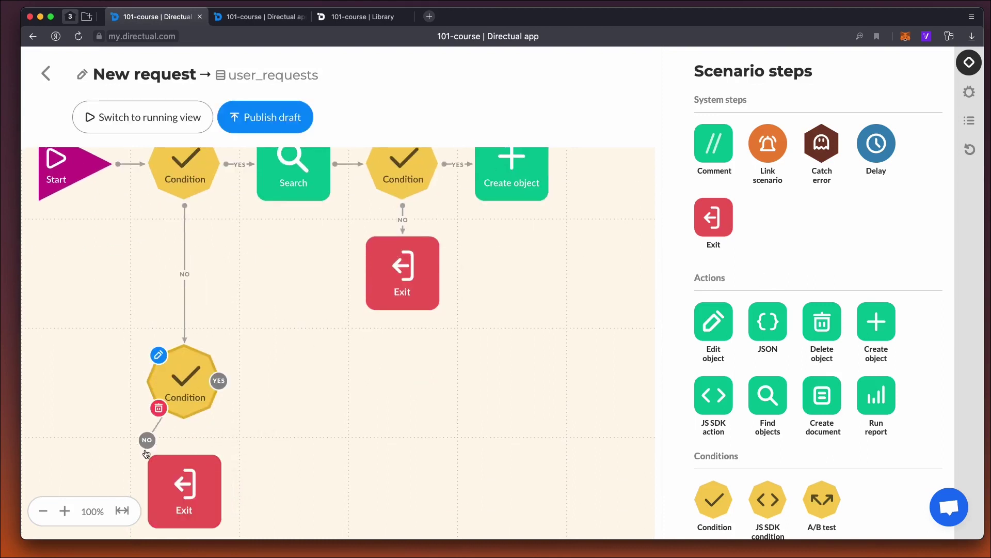
Set the new condition to request_type equal reate_book and save it
{"action": "left_click", "coordinate": [176, 370]}
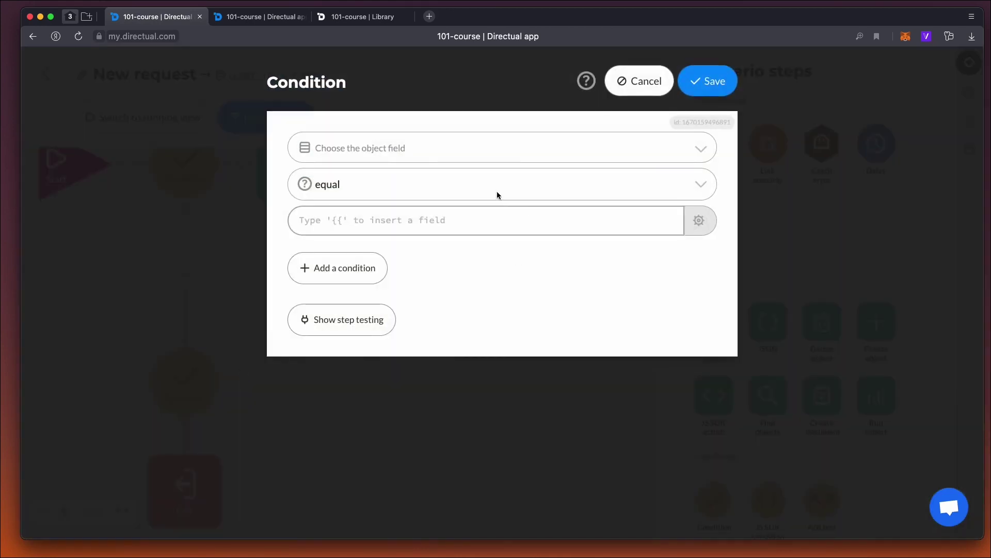
{"action": "left_click", "coordinate": [380, 149]}
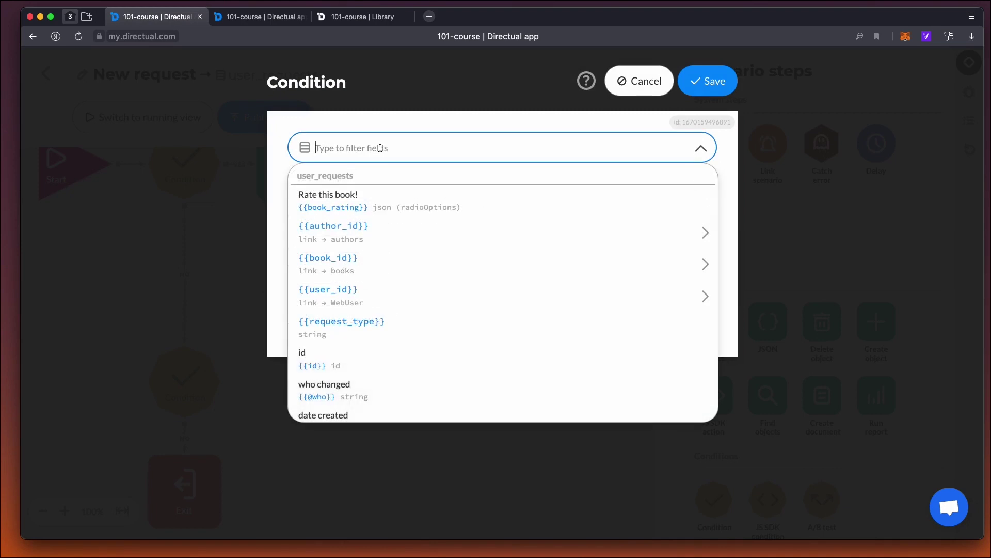
{"action": "type", "text": "req"}
{"action": "left_click", "coordinate": [351, 194]}
{"action": "left_click", "coordinate": [344, 219]}
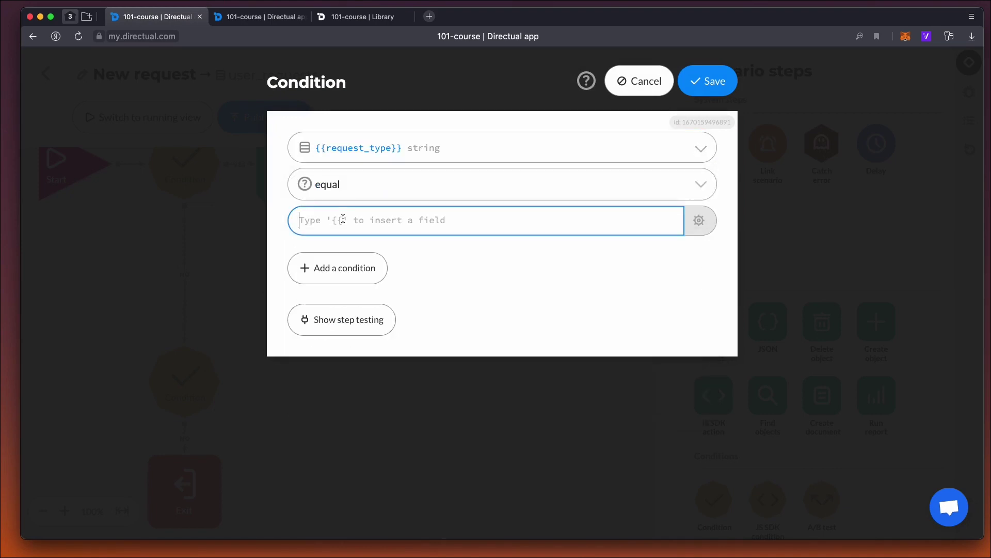
{"action": "type", "text": "reate_book"}
{"action": "left_click", "coordinate": [713, 85]}
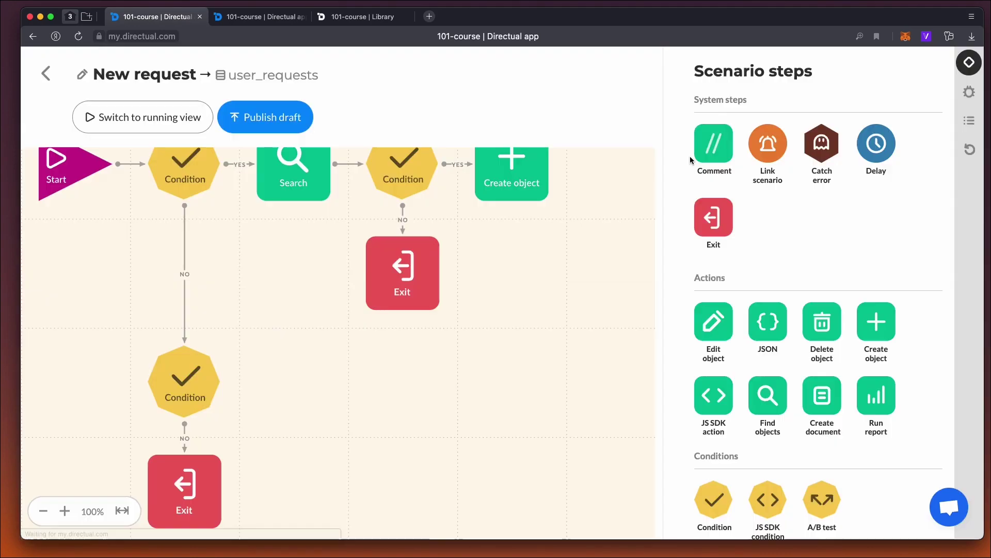
Add the comment "reate_book?" beside the new condition, and connect an Edit object step to its YES branch
{"action": "left_click_drag", "start_coordinate": [53, 382], "coordinate": [78, 387]}
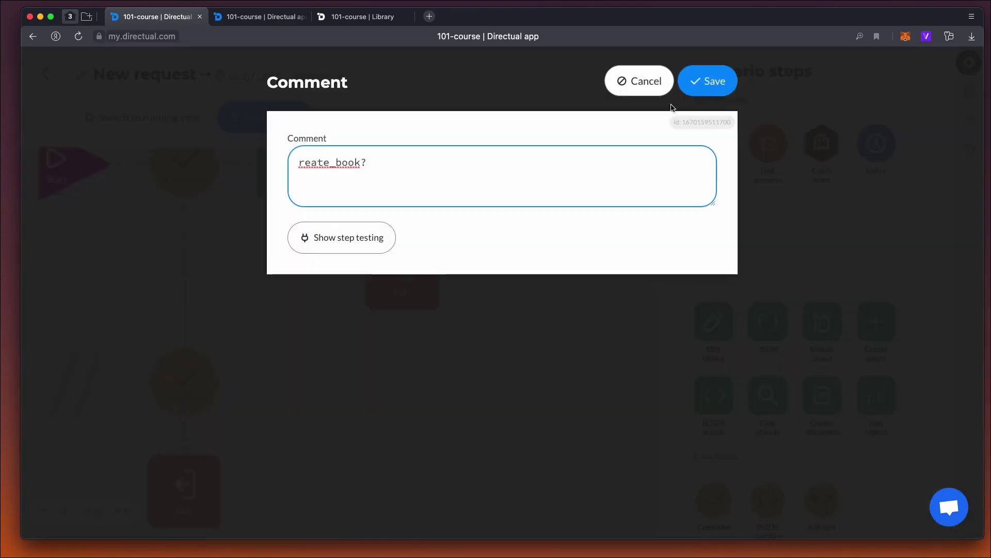
{"action": "left_click", "coordinate": [702, 87]}
{"action": "left_click_drag", "start_coordinate": [215, 387], "coordinate": [287, 384]}
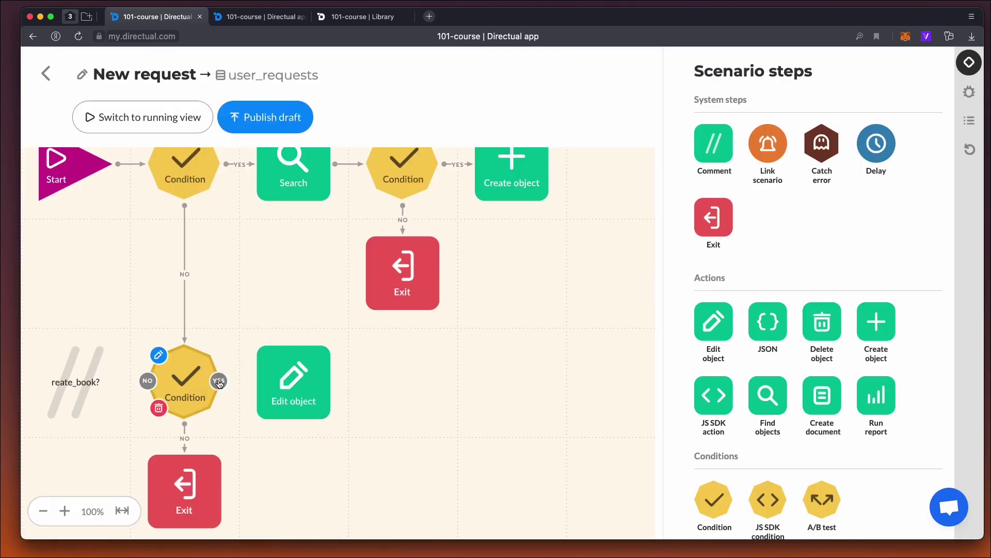
{"action": "left_click_drag", "start_coordinate": [219, 382], "coordinate": [310, 380]}
Choose the Rating field of the linked users_book_id as the field changed by the new Edit object step
{"action": "left_click", "coordinate": [296, 382]}
{"action": "left_click", "coordinate": [374, 148]}
{"action": "type", "text": "boo"}
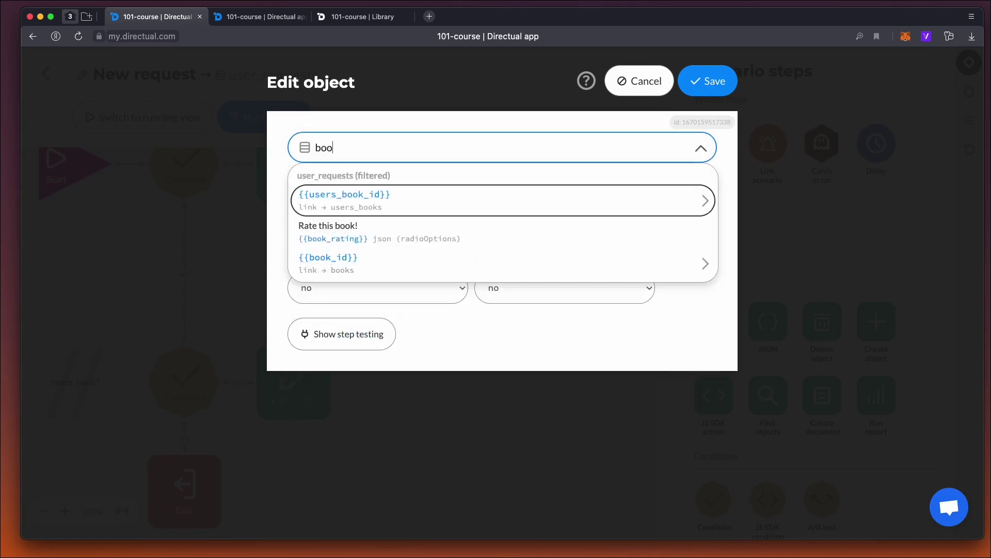
{"action": "left_click", "coordinate": [705, 200]}
{"action": "type", "text": "rat"}
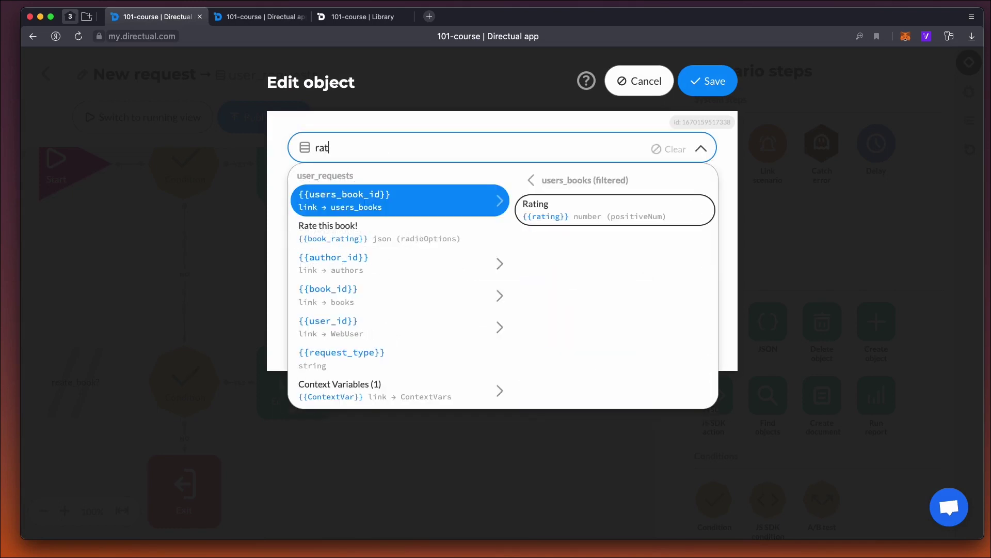
{"action": "key", "text": "Return"}
{"action": "left_click", "coordinate": [335, 186]}
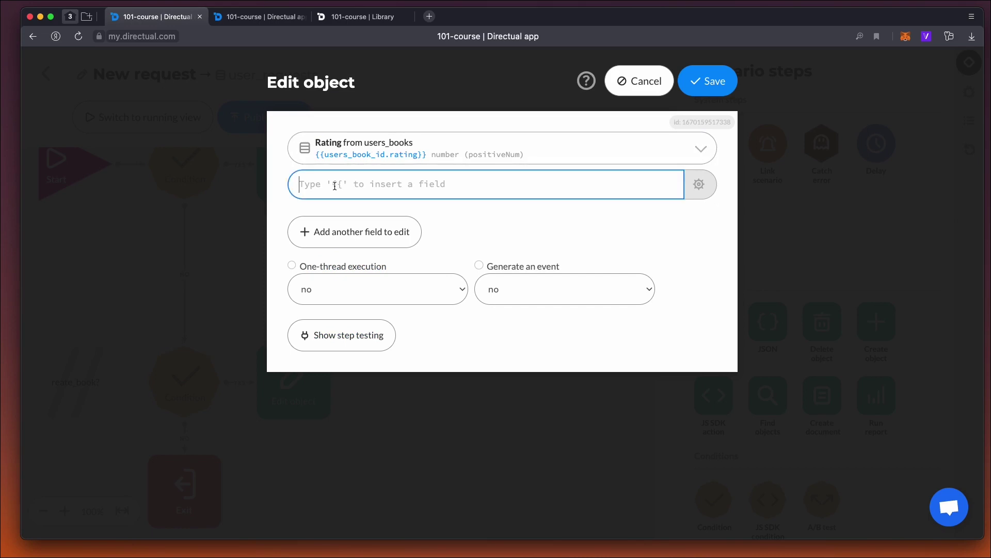
Check the key name in the request's rating JSON, set the Rating value to {{book_rating.value}}, and save and publish the scenario draft
{"action": "left_click", "coordinate": [277, 21]}
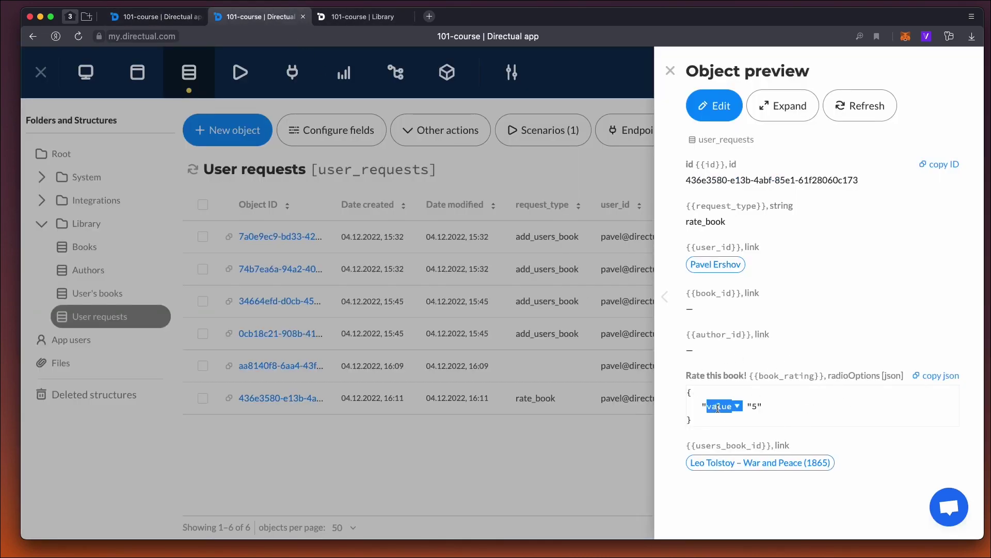
{"action": "left_click", "coordinate": [157, 17]}
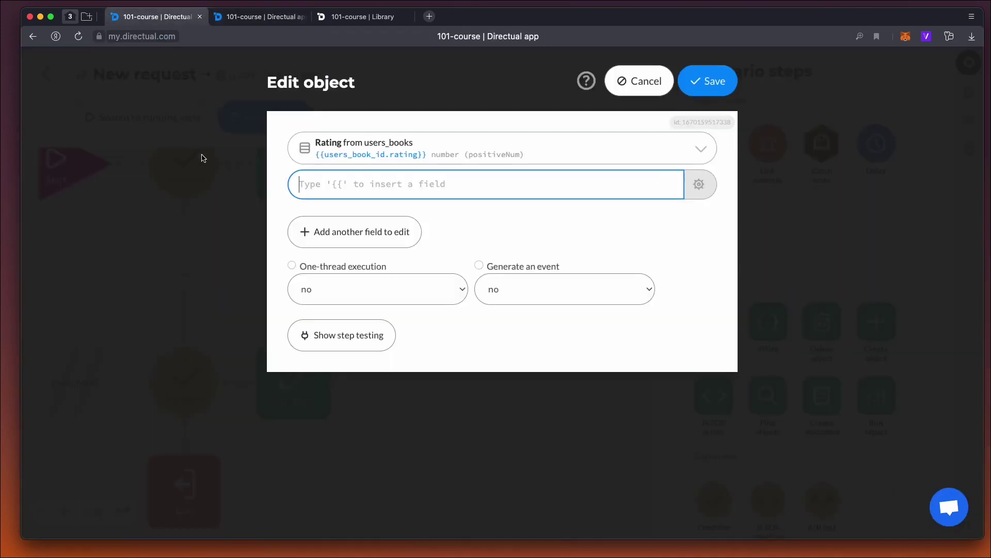
{"action": "type", "text": "{boo"}
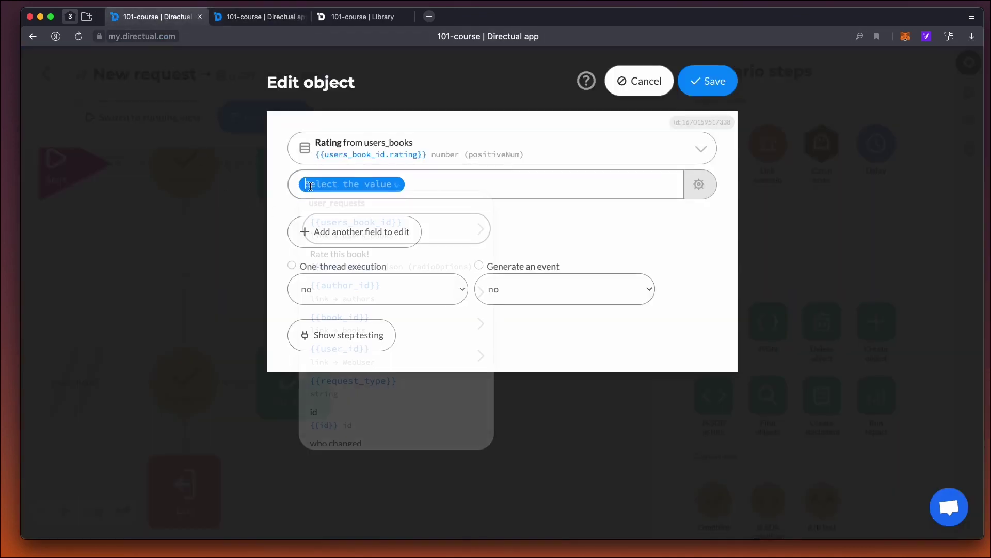
{"action": "key", "text": "Down"}
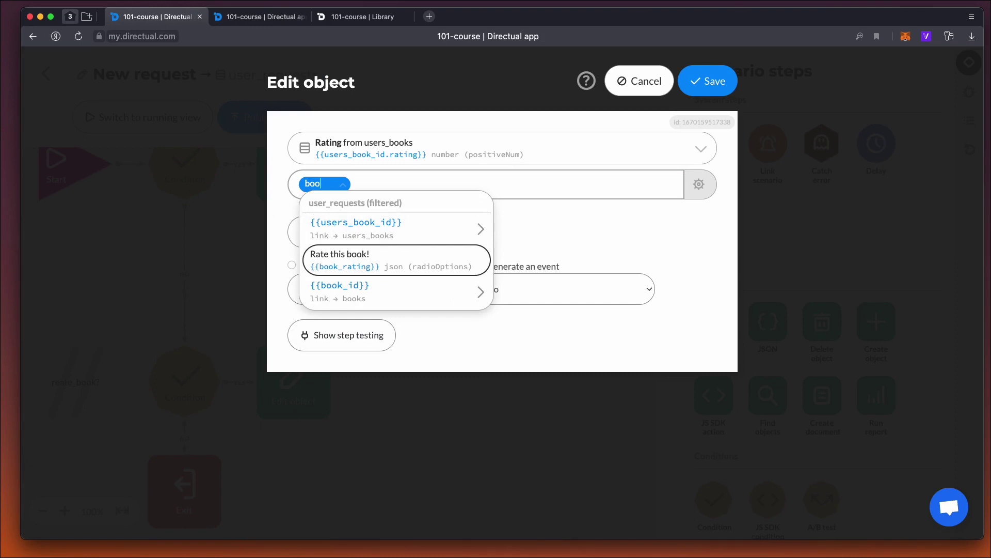
{"action": "key", "text": "Return"}
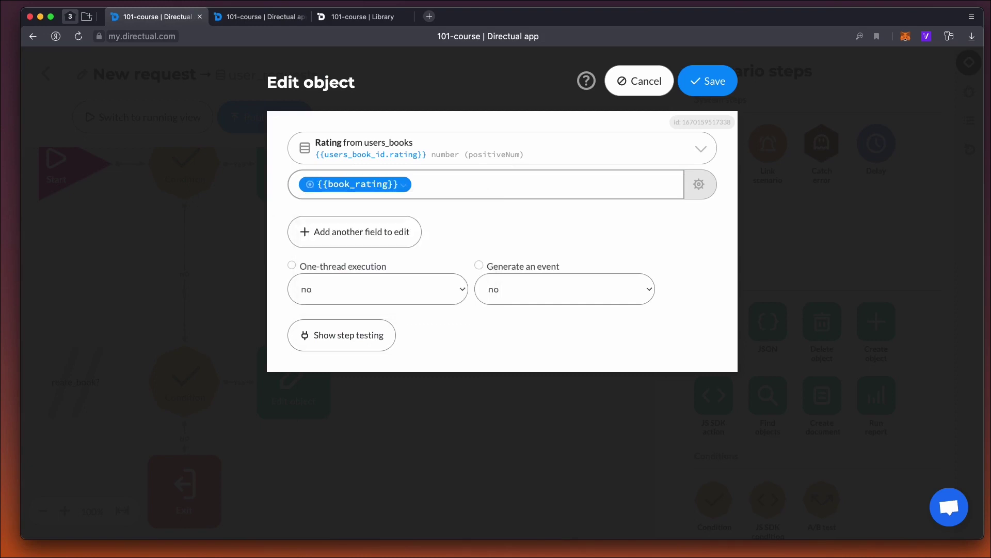
{"action": "left_click", "coordinate": [700, 185]}
{"action": "left_click", "coordinate": [736, 193]}
{"action": "left_click", "coordinate": [367, 185]}
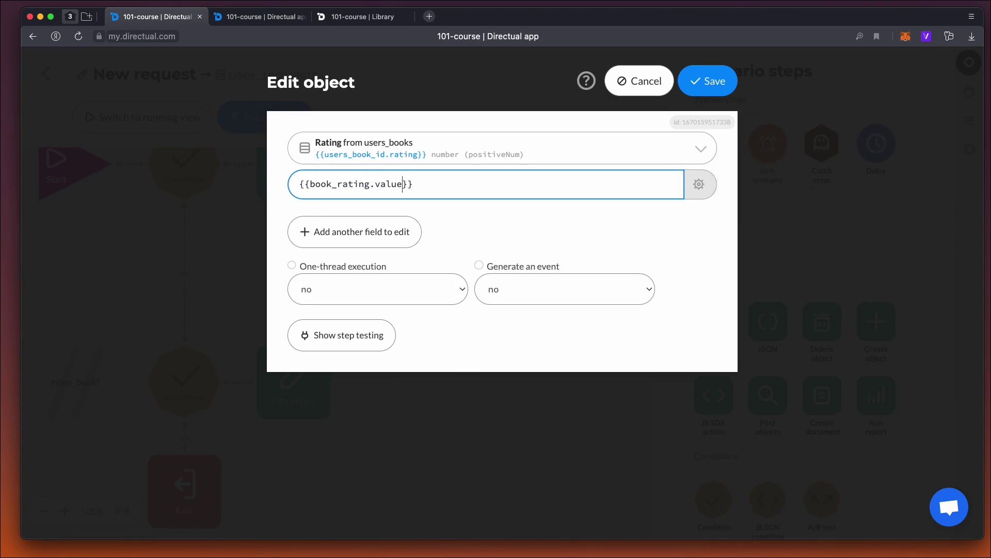
{"action": "type", "text": ".value"}
{"action": "left_click", "coordinate": [713, 81]}
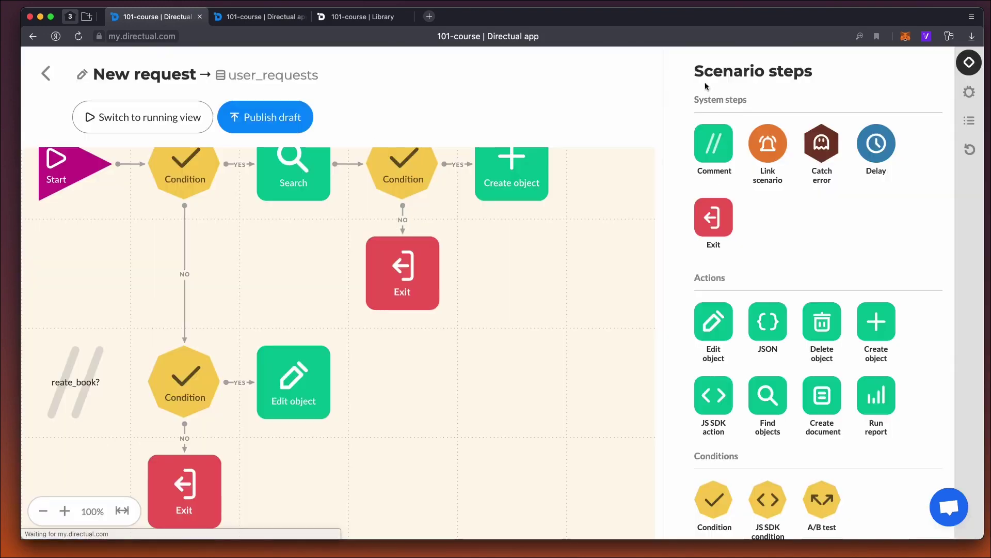
{"action": "left_click", "coordinate": [259, 118]}
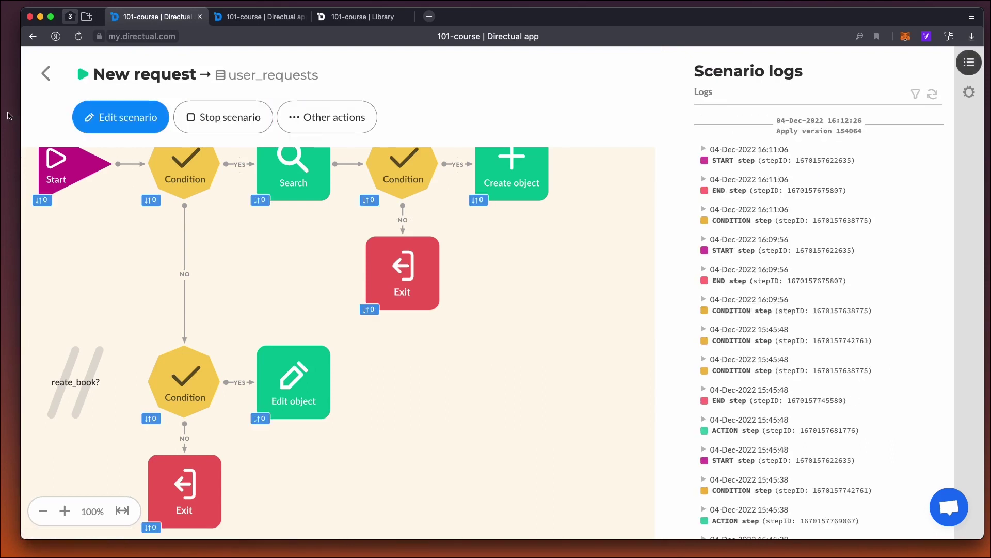
Add a boolean field isRated to the users_books structure and save its field configuration
{"action": "left_click", "coordinate": [47, 76]}
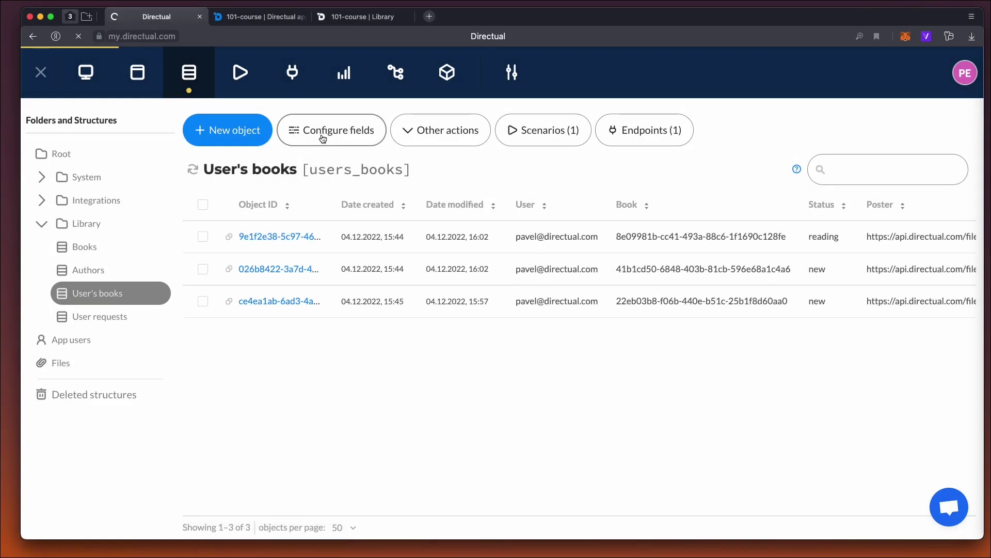
{"action": "left_click", "coordinate": [323, 135]}
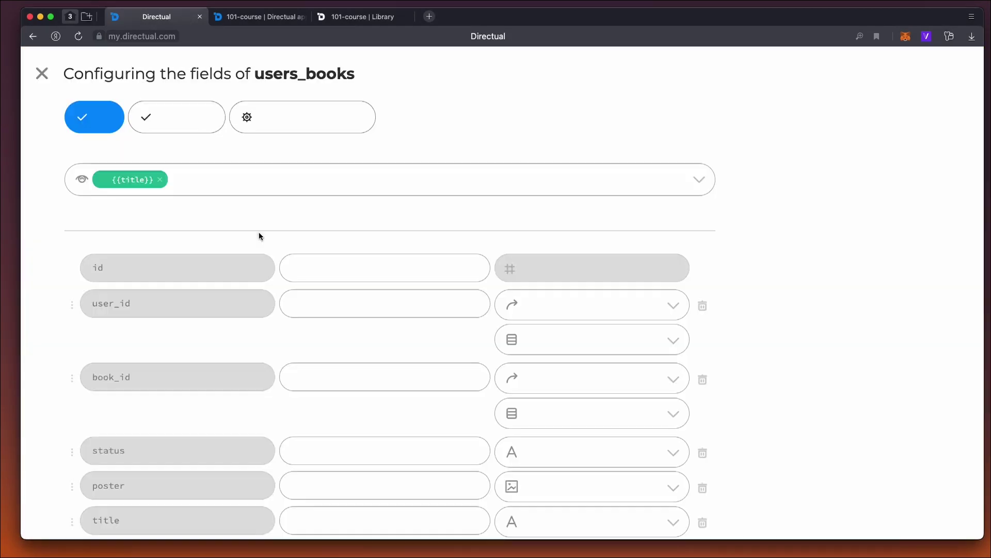
{"action": "scroll", "coordinate": [123, 481], "scroll_direction": "down", "scroll_amount": 2}
{"action": "left_click", "coordinate": [123, 480]}
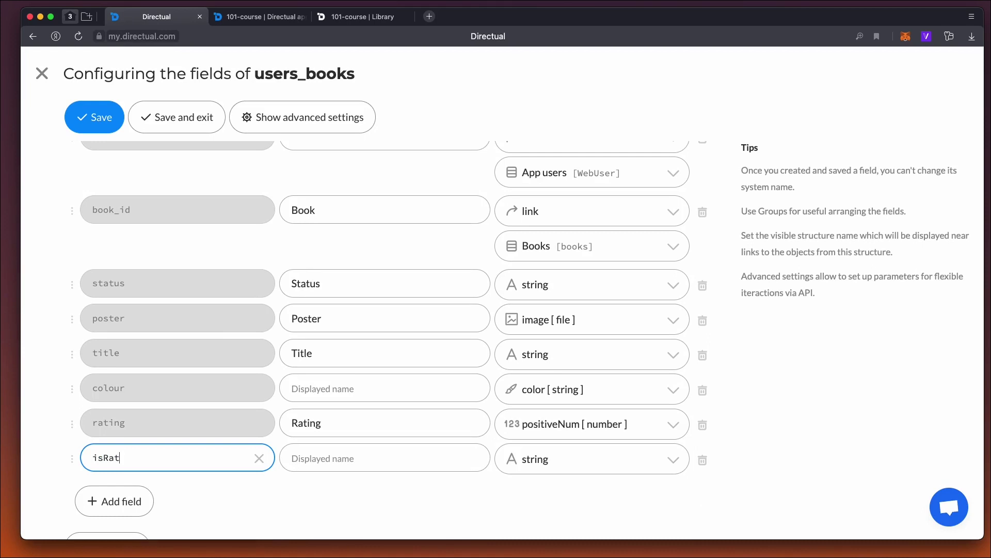
{"action": "left_click", "coordinate": [550, 472]}
{"action": "type", "text": "boo"}
{"action": "key", "text": "Return"}
{"action": "left_click", "coordinate": [203, 114]}
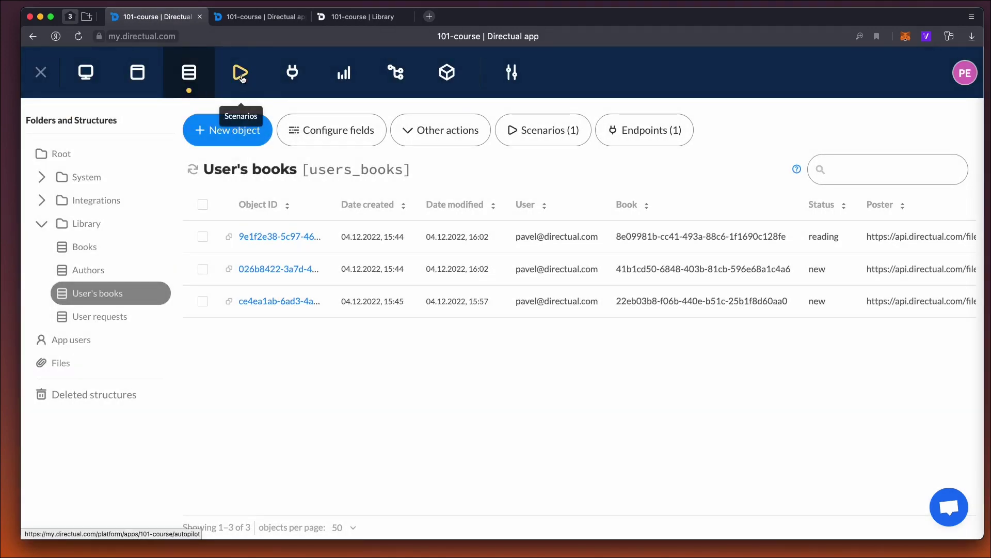
Make the New request scenario's rating Edit object step also set users_book_id.isRated to true, and publish the draft
{"action": "left_click", "coordinate": [240, 74]}
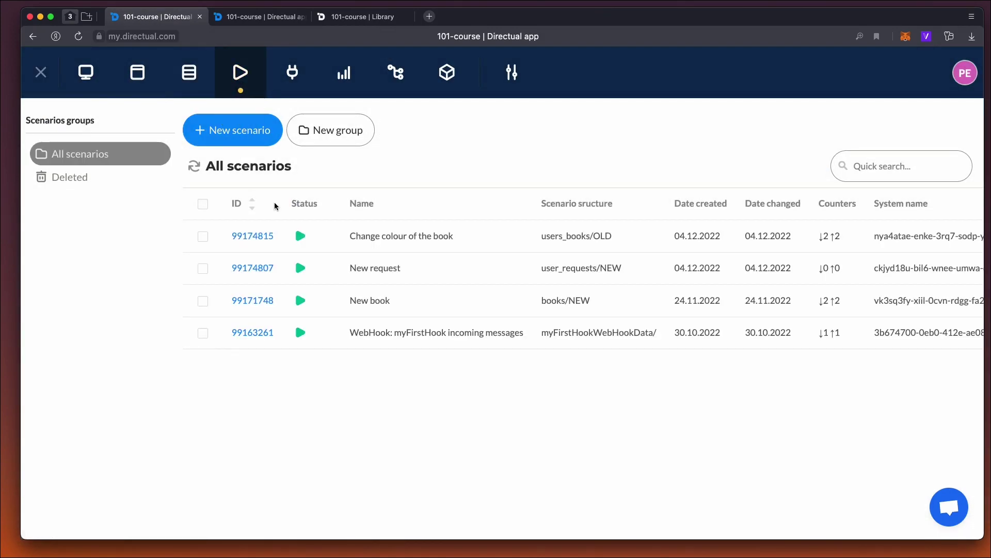
{"action": "left_click", "coordinate": [249, 270]}
{"action": "left_click", "coordinate": [123, 117]}
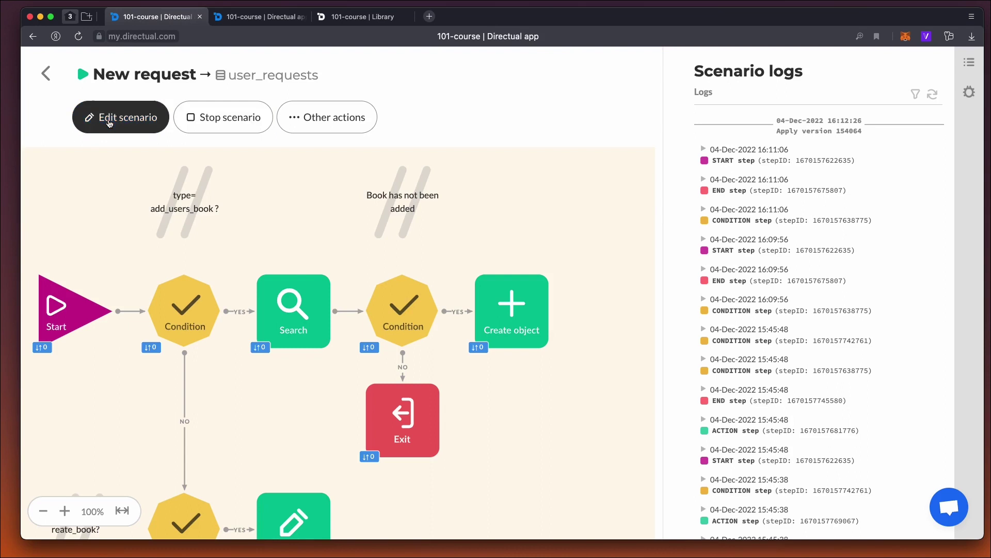
{"action": "scroll", "coordinate": [301, 286], "scroll_direction": "down", "scroll_amount": 5}
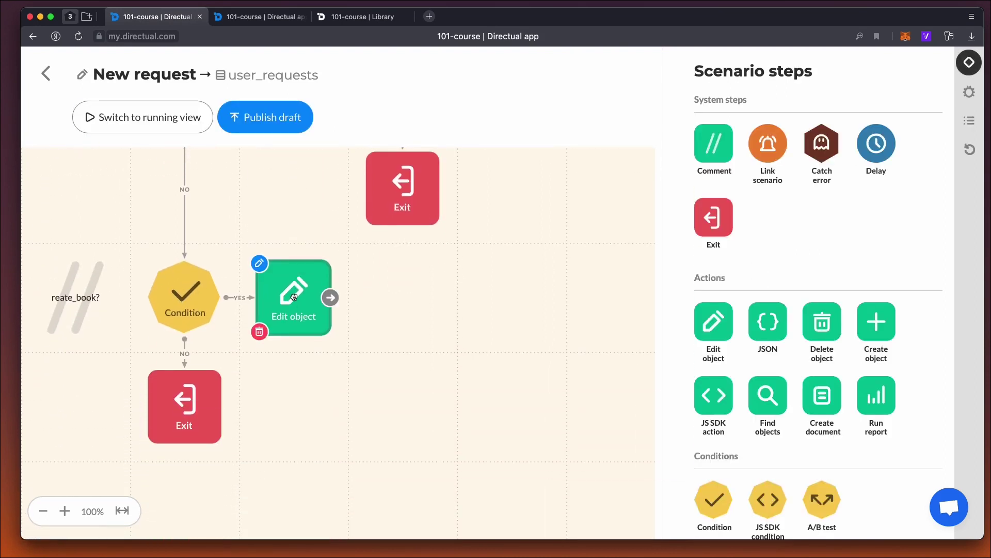
{"action": "left_click", "coordinate": [294, 299]}
{"action": "left_click", "coordinate": [329, 233]}
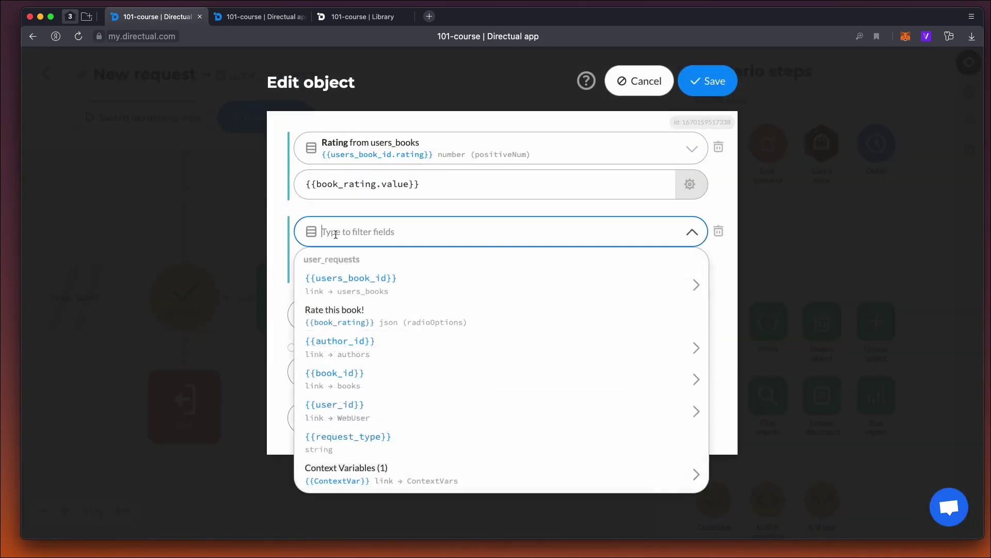
{"action": "type", "text": "us"}
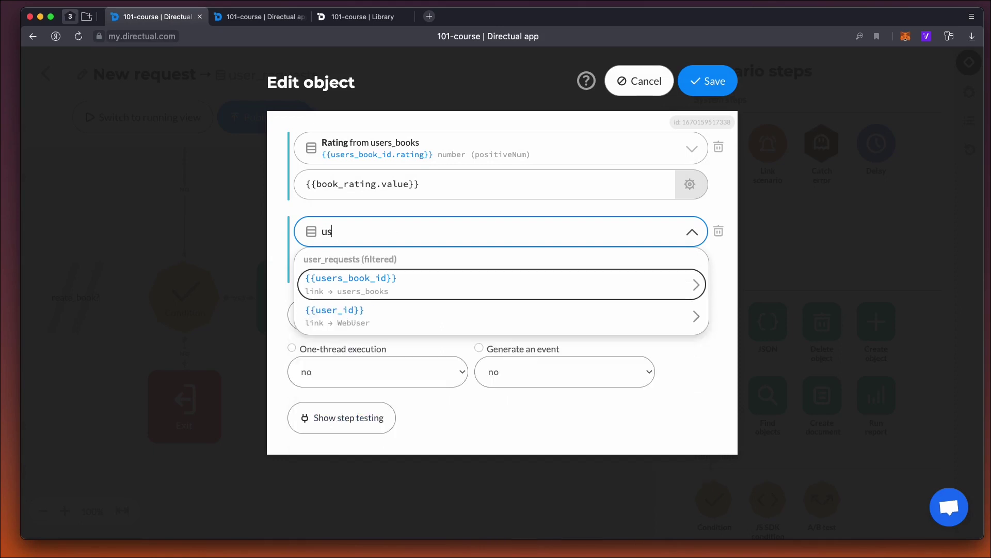
{"action": "key", "text": "Return"}
{"action": "type", "text": "is"}
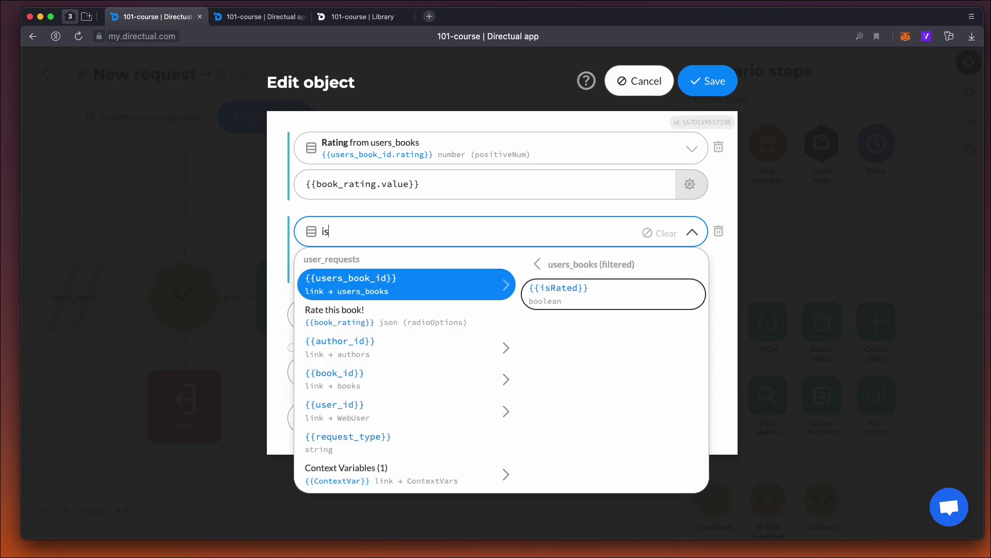
{"action": "key", "text": "Return"}
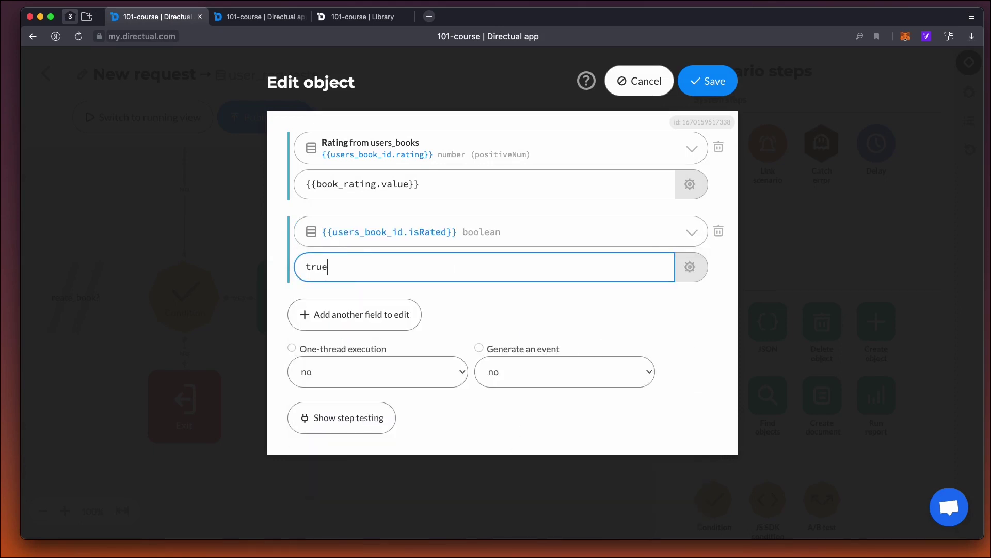
{"action": "left_click", "coordinate": [709, 81]}
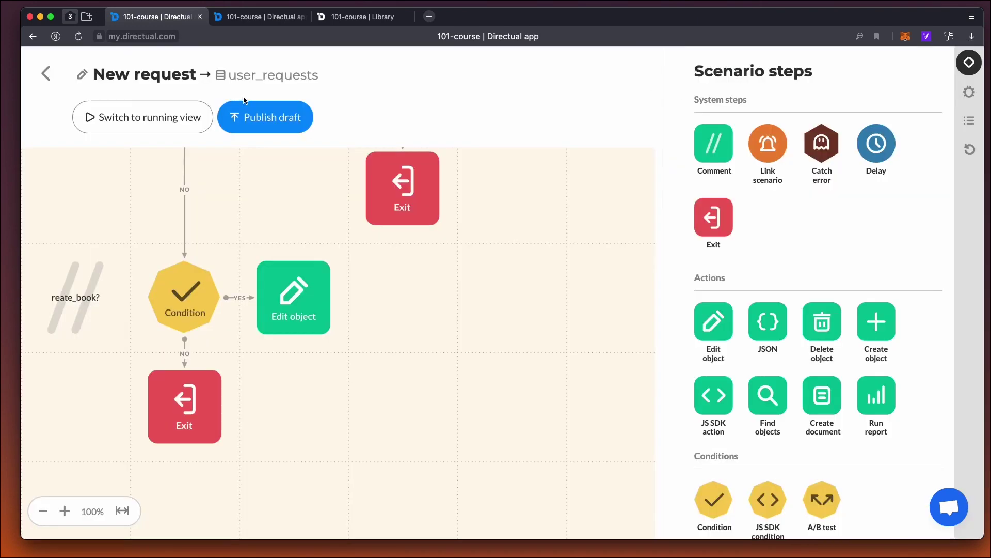
{"action": "left_click", "coordinate": [294, 124]}
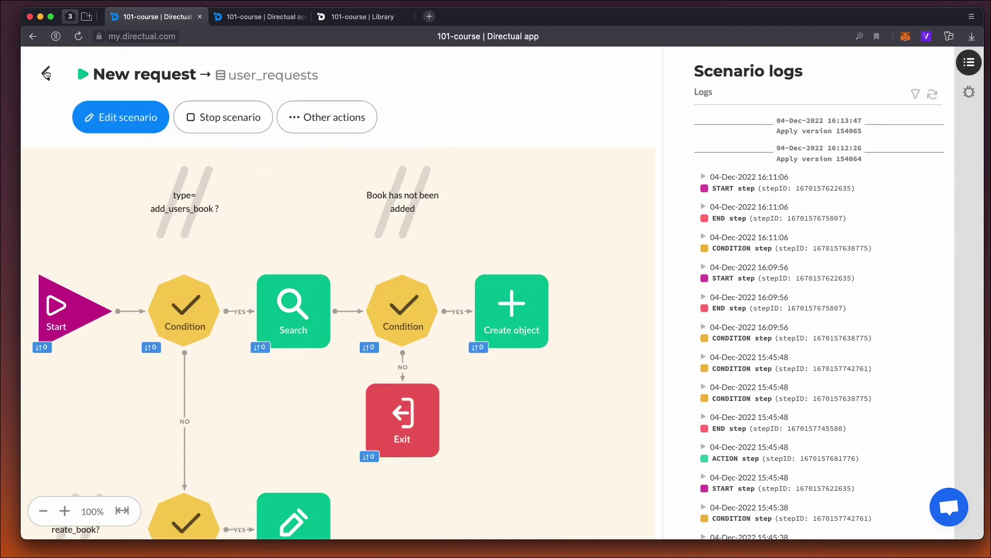
Add isRated to the fields for reading of the getUsersBooks API endpoint and save the endpoint
{"action": "left_click", "coordinate": [46, 72]}
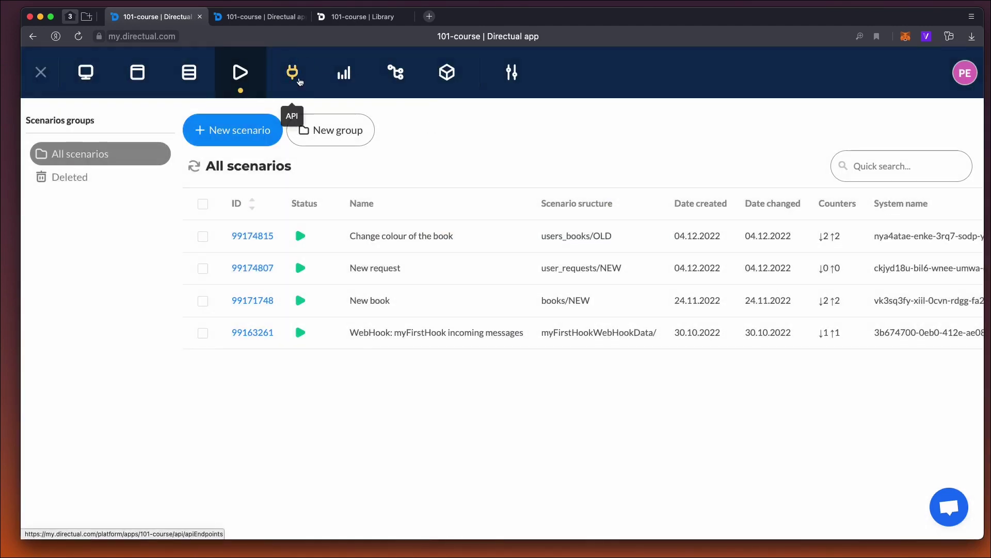
{"action": "left_click", "coordinate": [304, 82]}
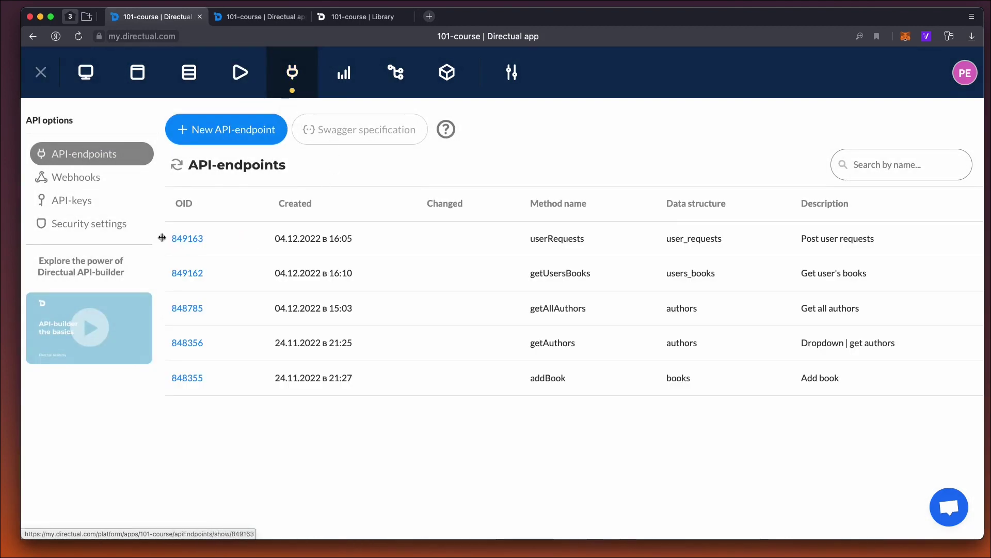
{"action": "left_click", "coordinate": [187, 274]}
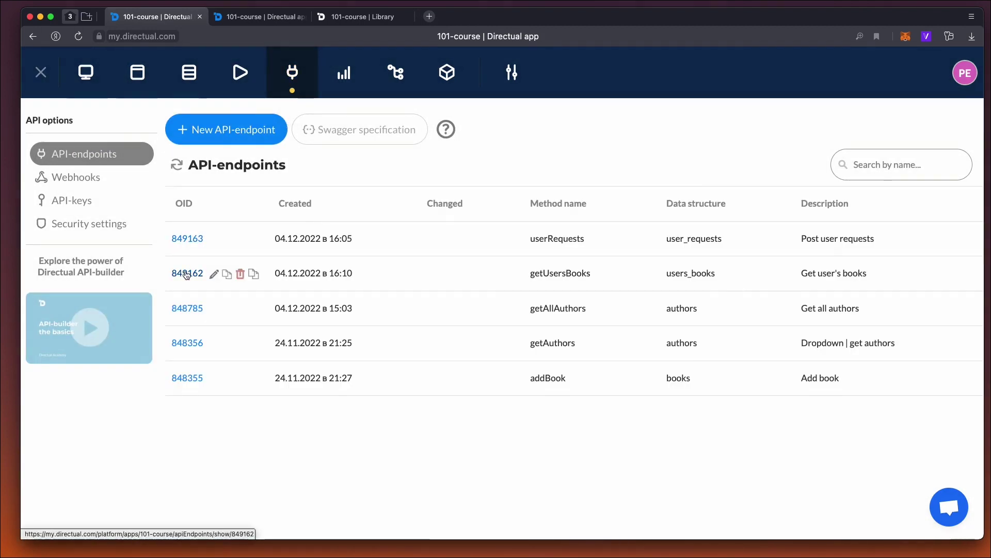
{"action": "scroll", "coordinate": [161, 386], "scroll_direction": "down", "scroll_amount": 5}
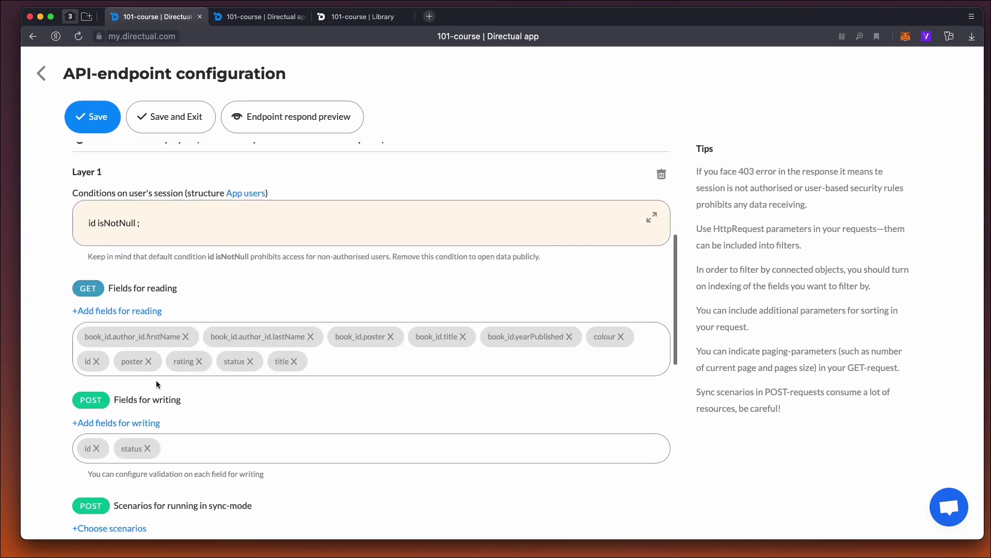
{"action": "left_click", "coordinate": [130, 312]}
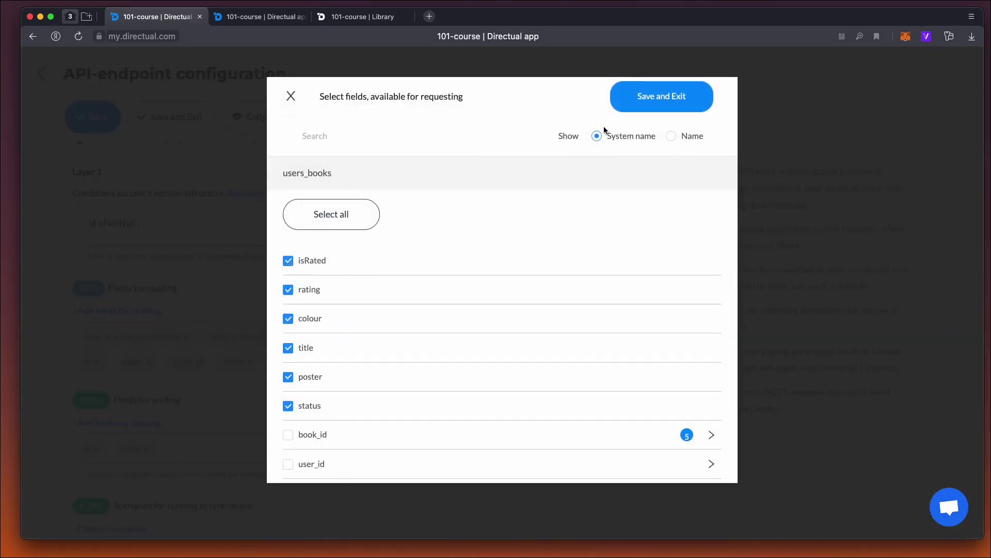
{"action": "left_click", "coordinate": [633, 106]}
{"action": "left_click", "coordinate": [173, 116]}
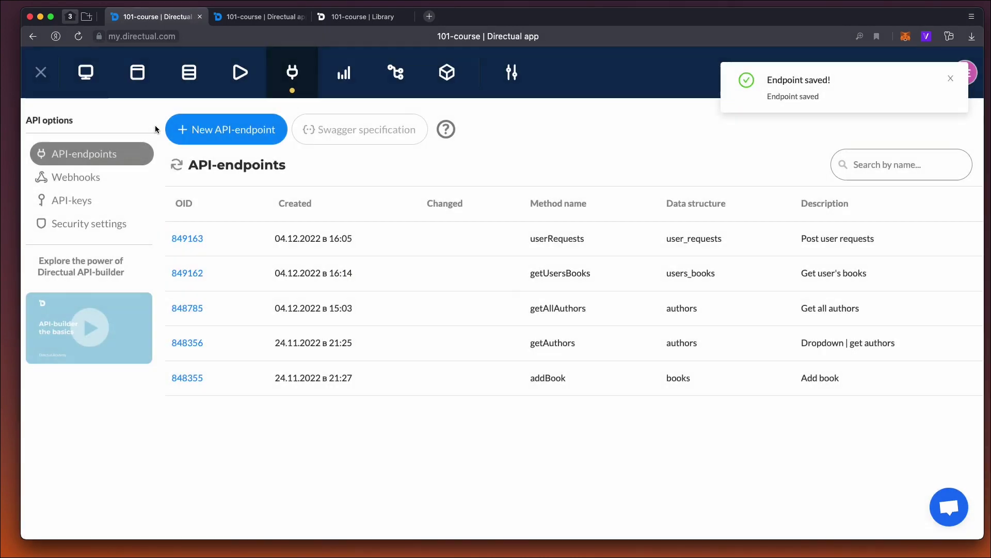
Hide the isRated field in the object view settings of the cards component on the Library page's My books tab
{"action": "left_click", "coordinate": [137, 74]}
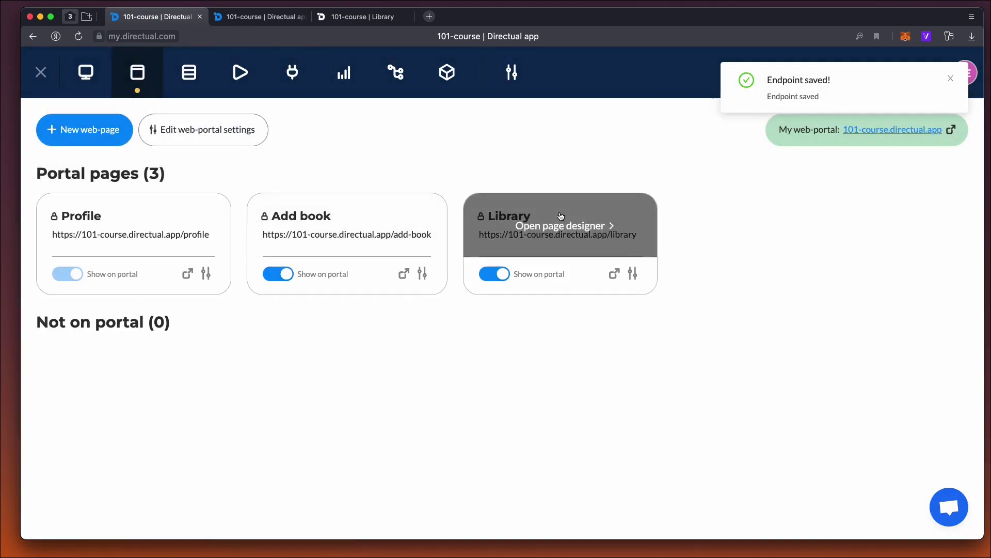
{"action": "left_click", "coordinate": [561, 217]}
{"action": "left_click", "coordinate": [225, 252]}
{"action": "left_click", "coordinate": [368, 347]}
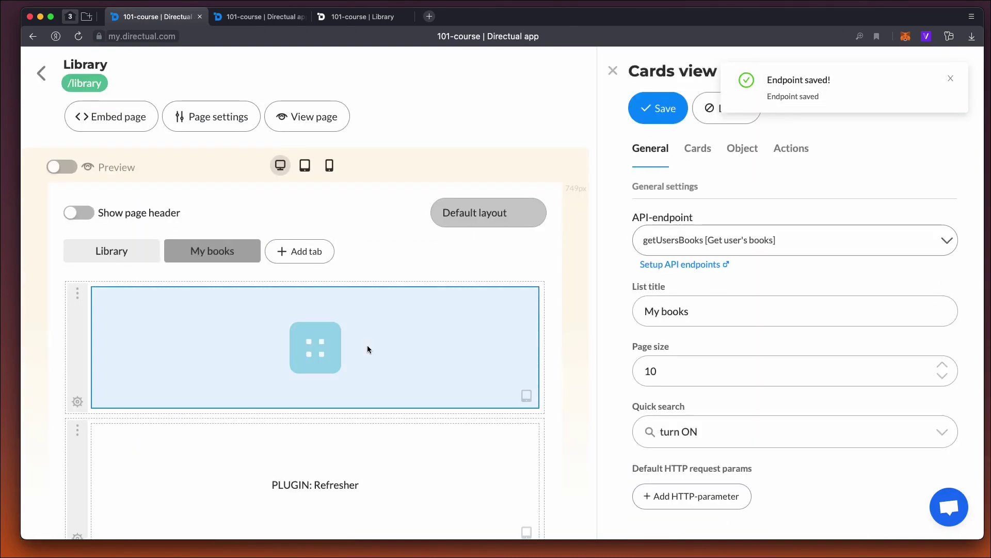
{"action": "left_click", "coordinate": [748, 149]}
{"action": "scroll", "coordinate": [701, 336], "scroll_direction": "down", "scroll_amount": 5}
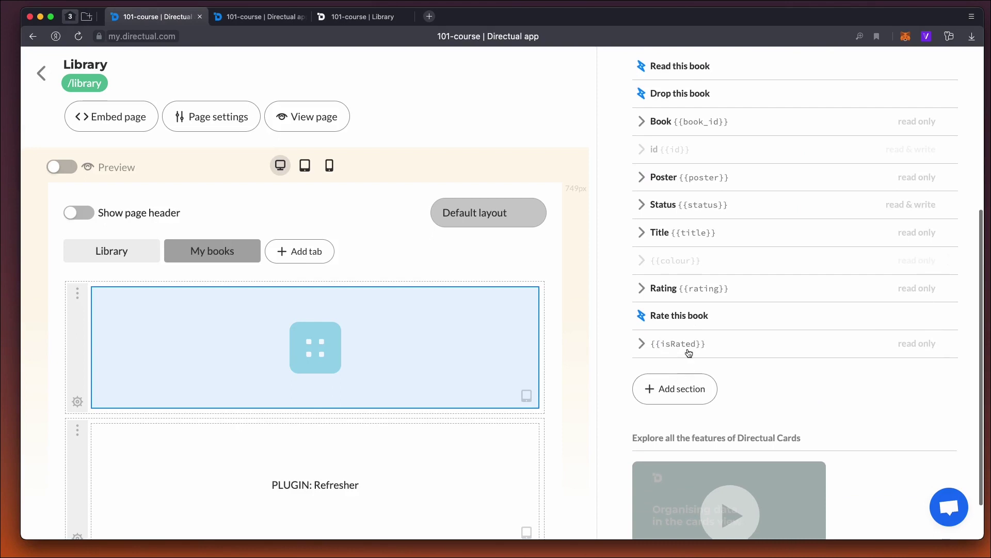
{"action": "left_click", "coordinate": [682, 344]}
{"action": "left_click", "coordinate": [681, 321]}
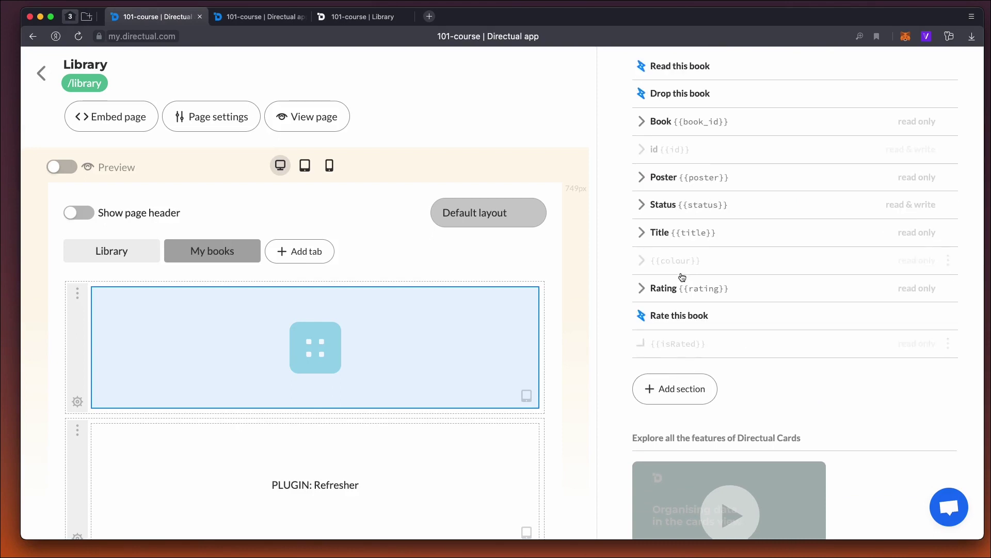
{"action": "scroll", "coordinate": [738, 266], "scroll_direction": "up", "scroll_amount": 5}
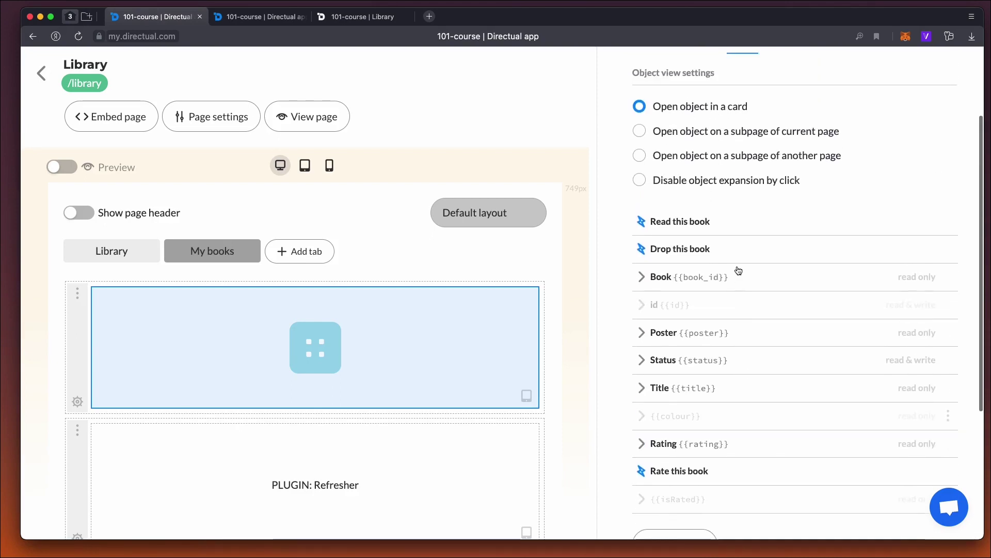
Add a second action conditional to the Rate this book action of the My books cards component
{"action": "left_click", "coordinate": [790, 149]}
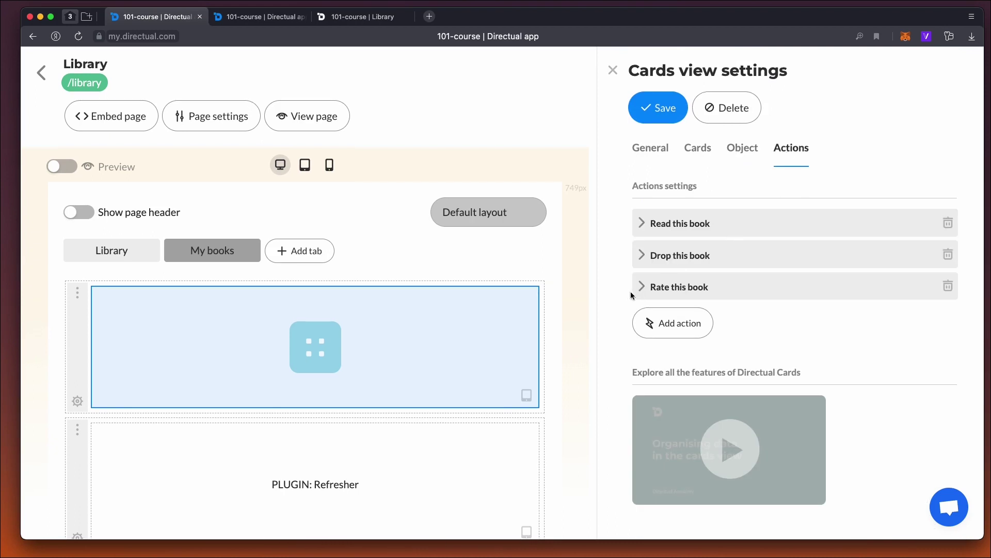
{"action": "left_click", "coordinate": [680, 287]}
{"action": "scroll", "coordinate": [698, 327], "scroll_direction": "down", "scroll_amount": 10}
{"action": "scroll", "coordinate": [698, 327], "scroll_direction": "down", "scroll_amount": 12}
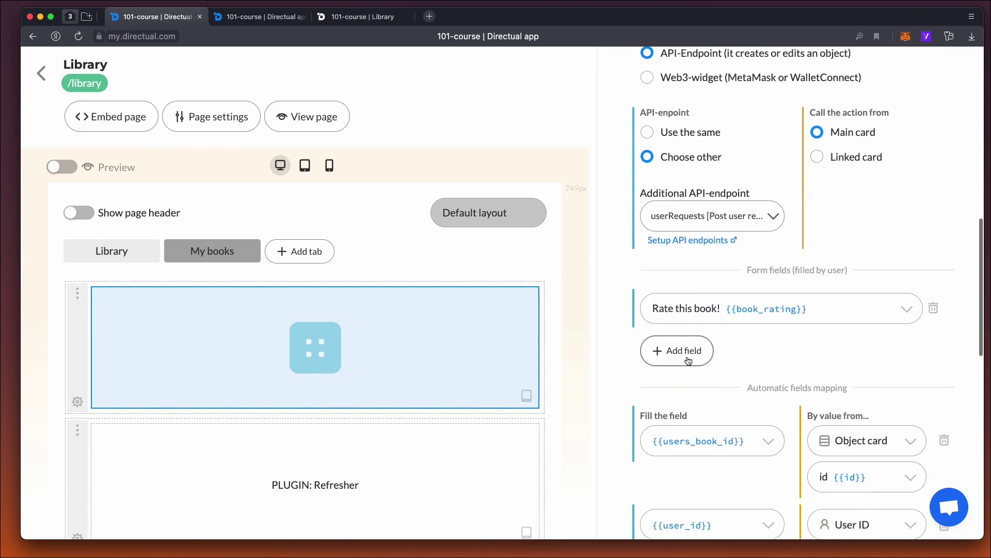
{"action": "left_click", "coordinate": [692, 283]}
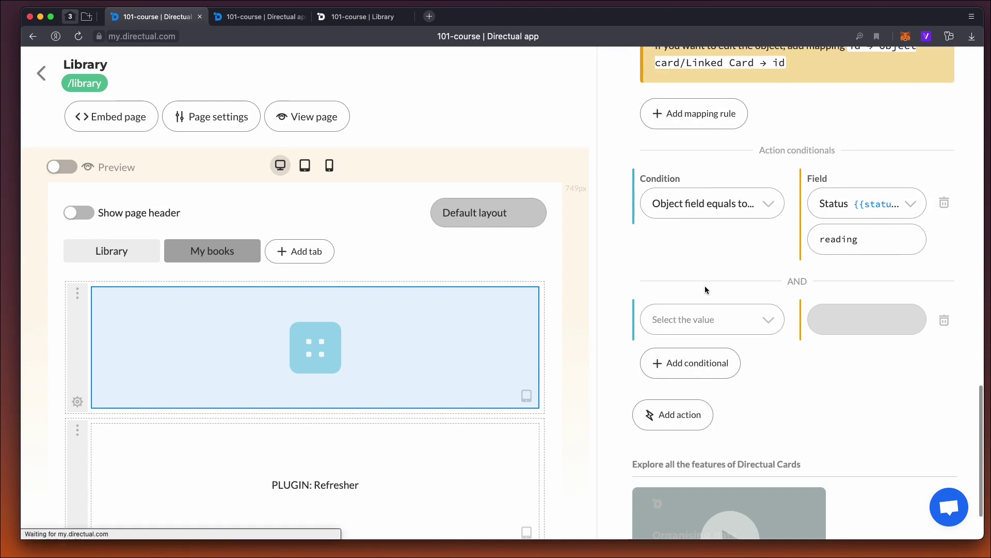
Set the new conditional to Object field equals to with the isRated field, and save the cards view settings
{"action": "left_click", "coordinate": [685, 318]}
{"action": "left_click", "coordinate": [709, 451]}
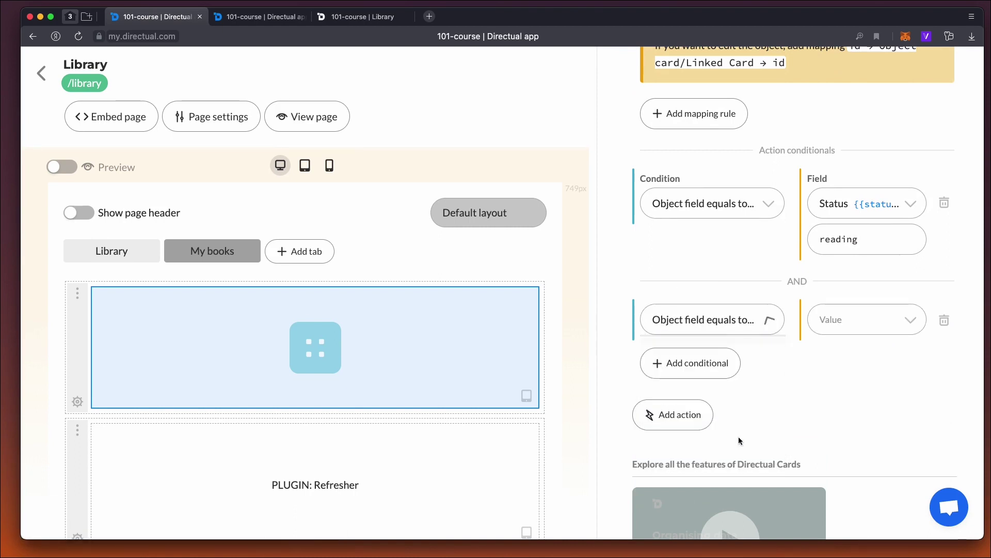
{"action": "left_click", "coordinate": [855, 324]}
{"action": "type", "text": "isr"}
{"action": "left_click", "coordinate": [845, 347]}
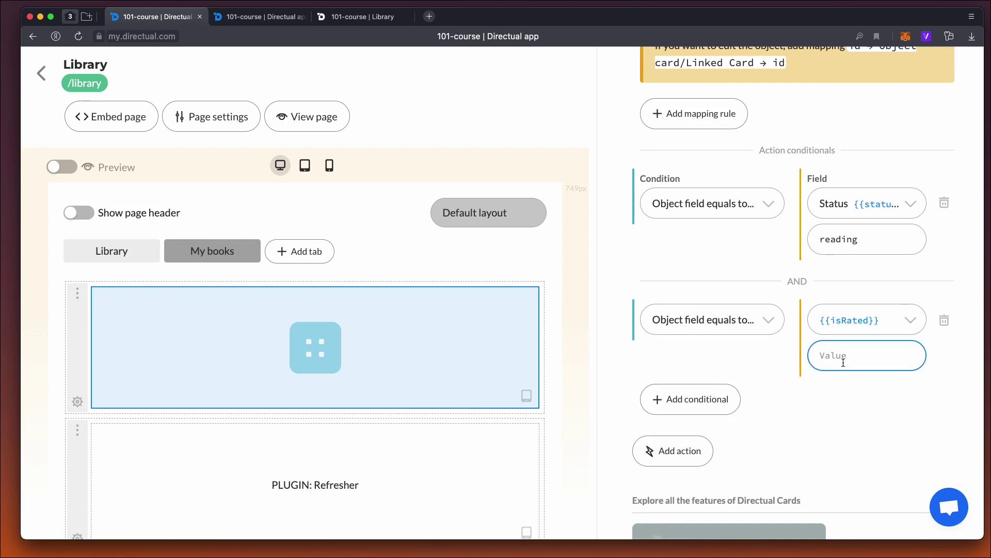
{"action": "scroll", "coordinate": [743, 356], "scroll_direction": "up", "scroll_amount": 15}
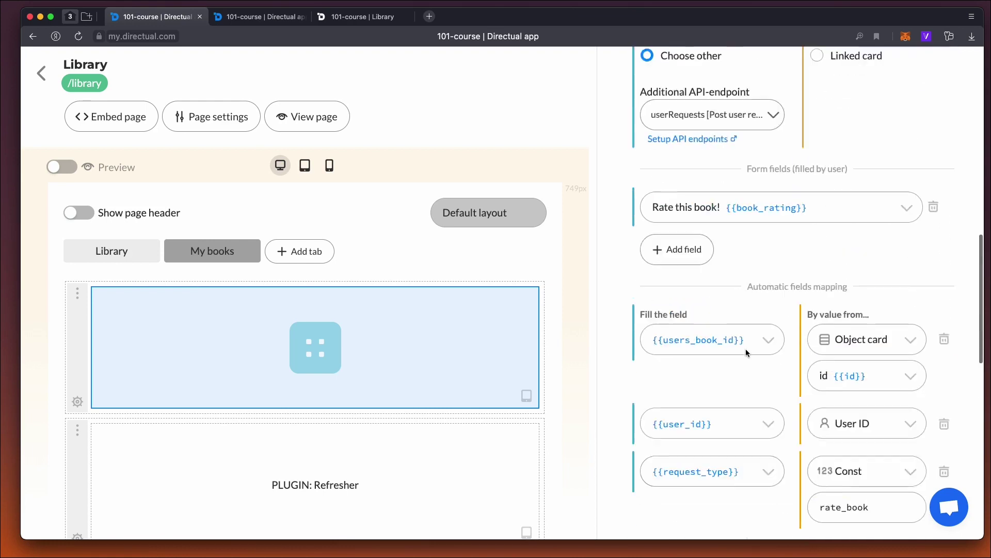
{"action": "left_click", "coordinate": [656, 101]}
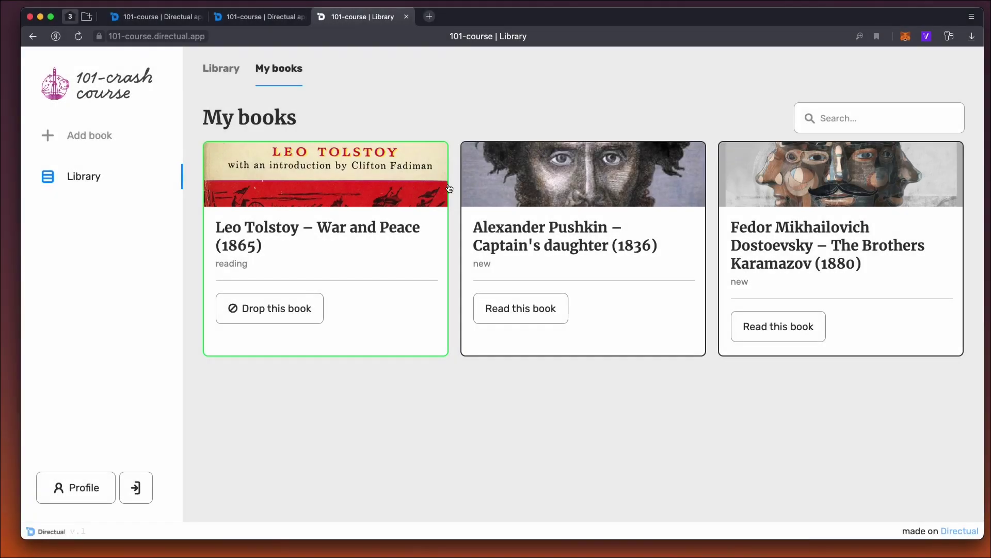
In the live 101-course app, open the War and Peace card in My books and submit a five-star rating
{"action": "left_click", "coordinate": [329, 294]}
{"action": "scroll", "coordinate": [329, 294], "scroll_direction": "down", "scroll_amount": 4}
{"action": "left_click", "coordinate": [255, 380]}
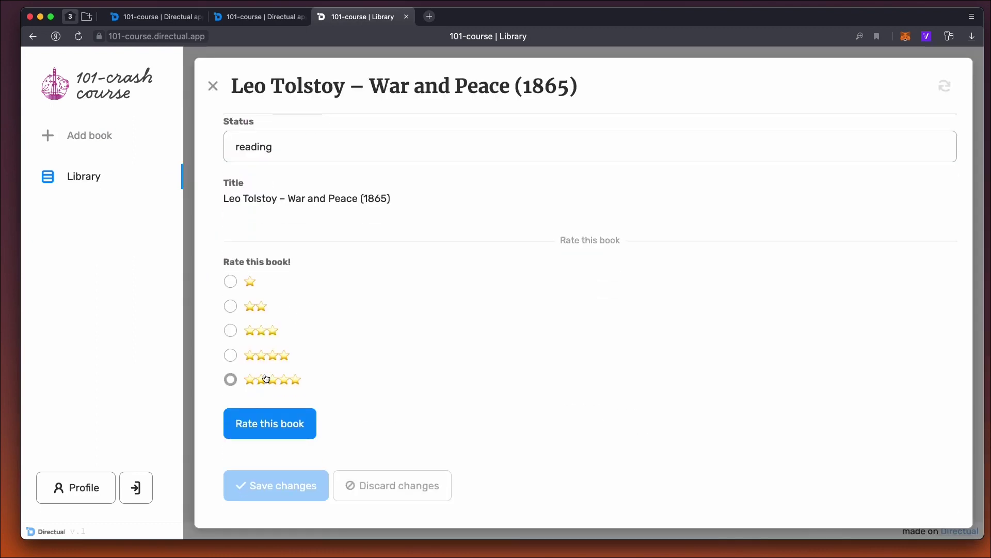
{"action": "left_click", "coordinate": [261, 423]}
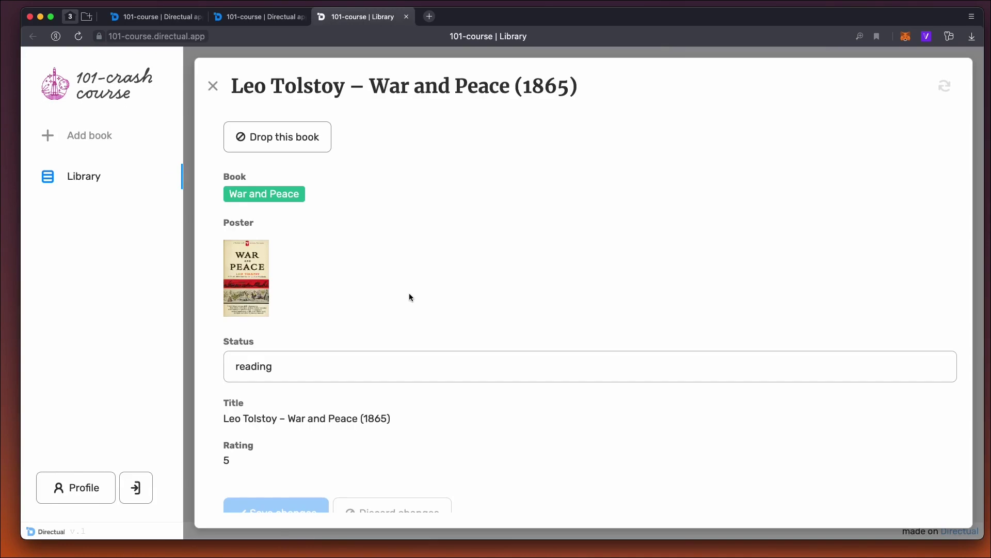
{"action": "scroll", "coordinate": [398, 296], "scroll_direction": "down", "scroll_amount": 2}
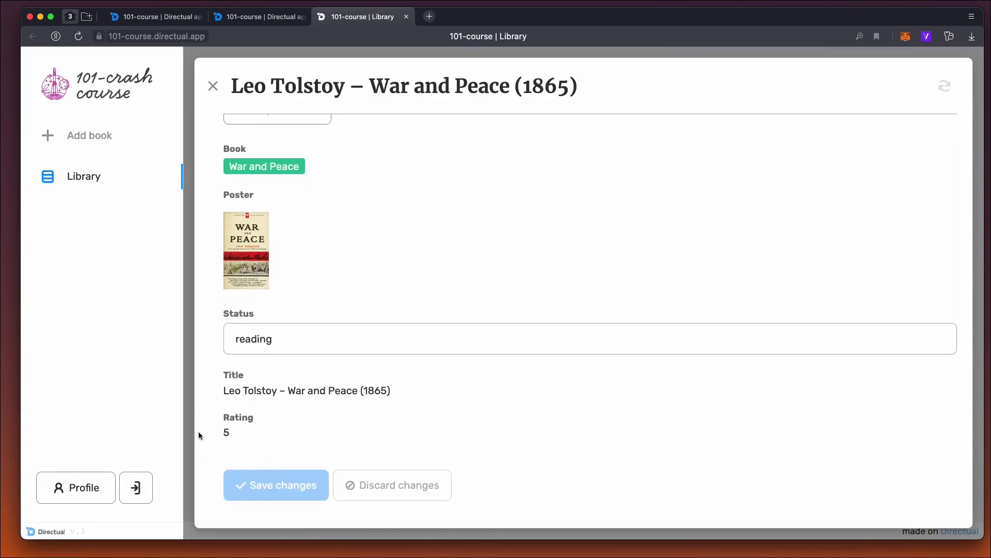